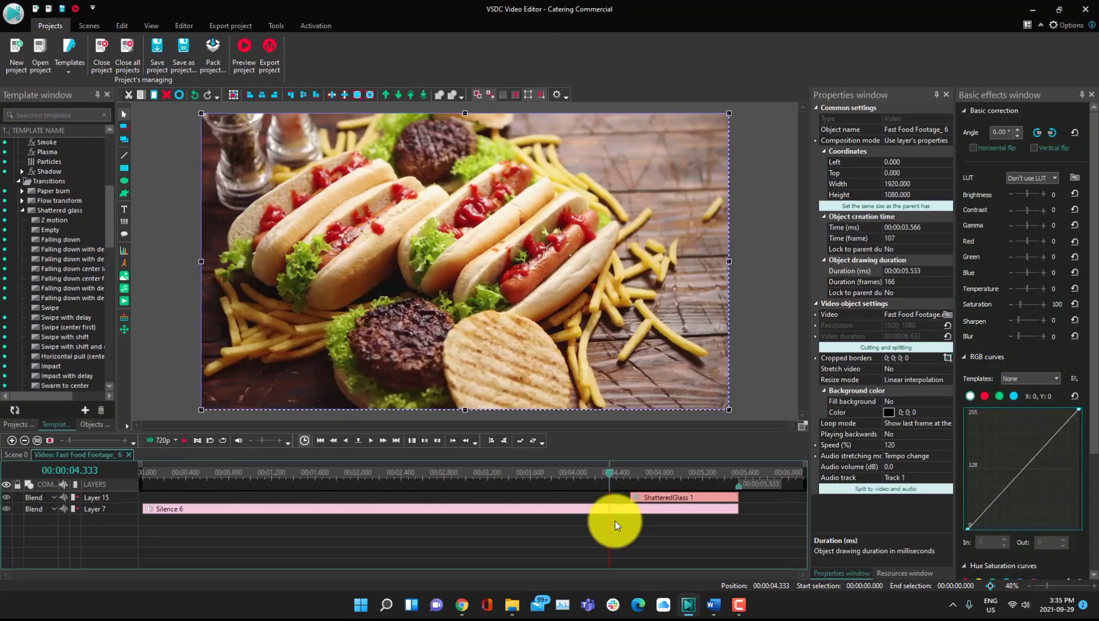
{"action": "key", "text": "space"}
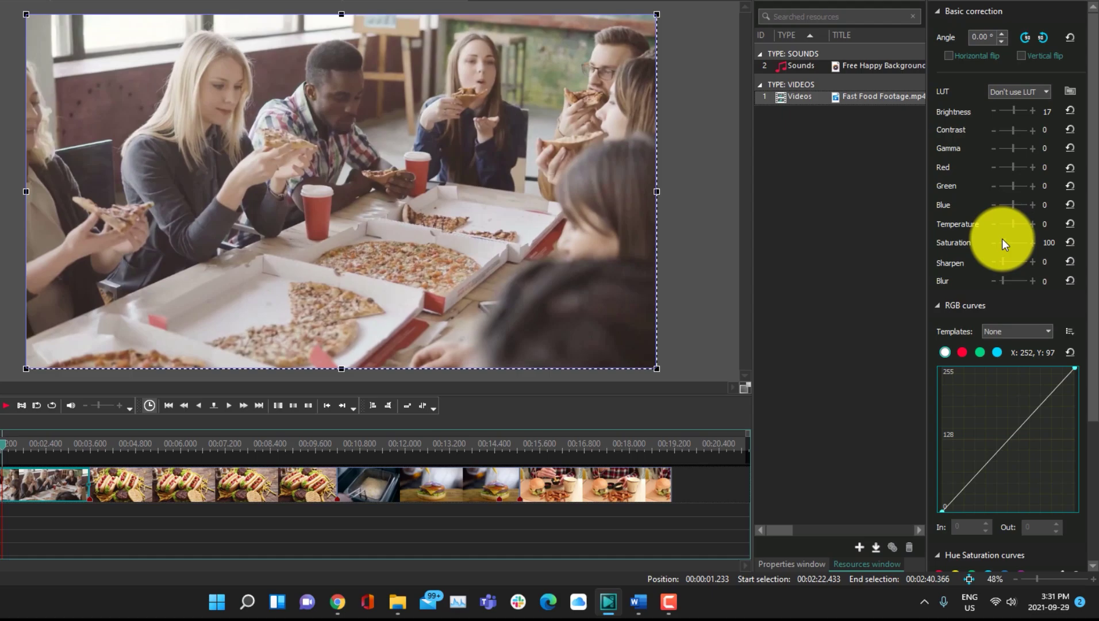
{"action": "left_click_drag", "start_coordinate": [1002, 238], "coordinate": [1008, 243]}
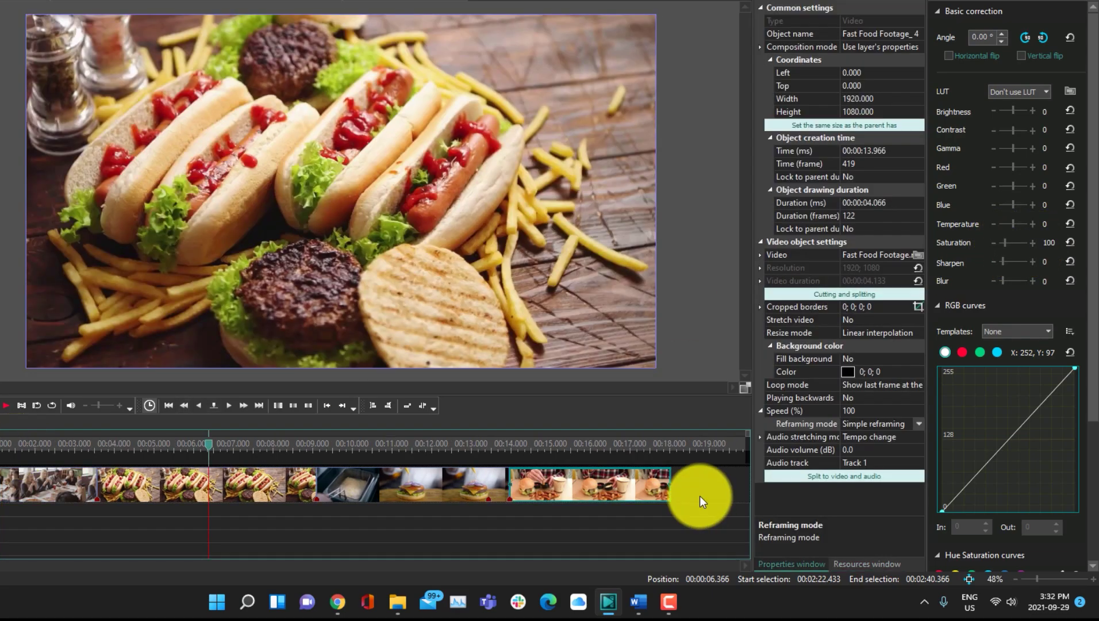
{"action": "left_click", "coordinate": [699, 495]}
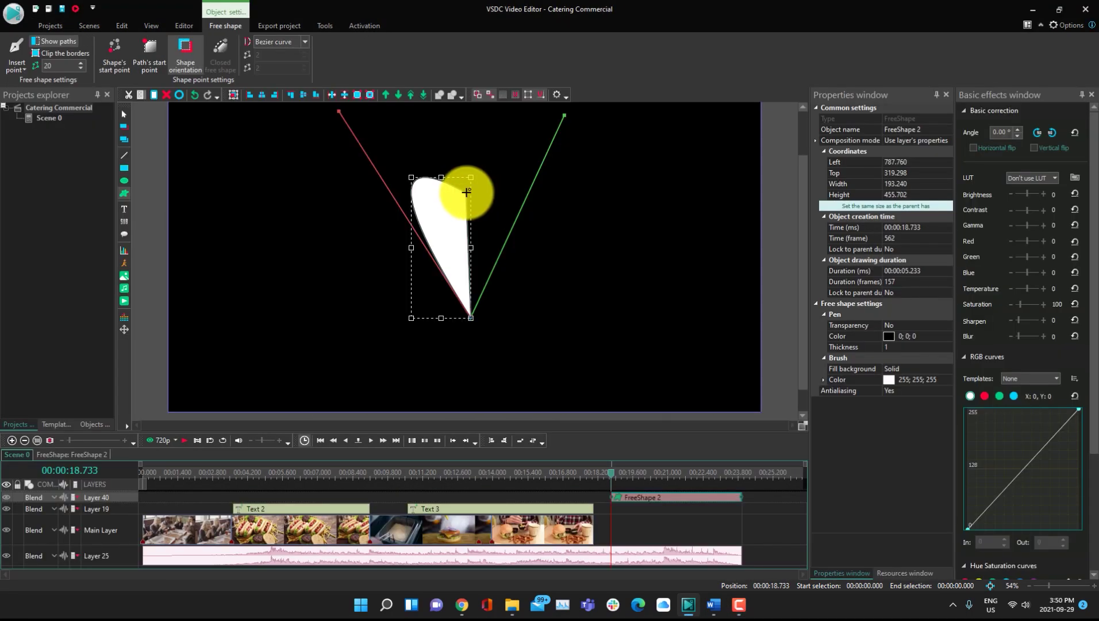
{"action": "left_click", "coordinate": [466, 192]}
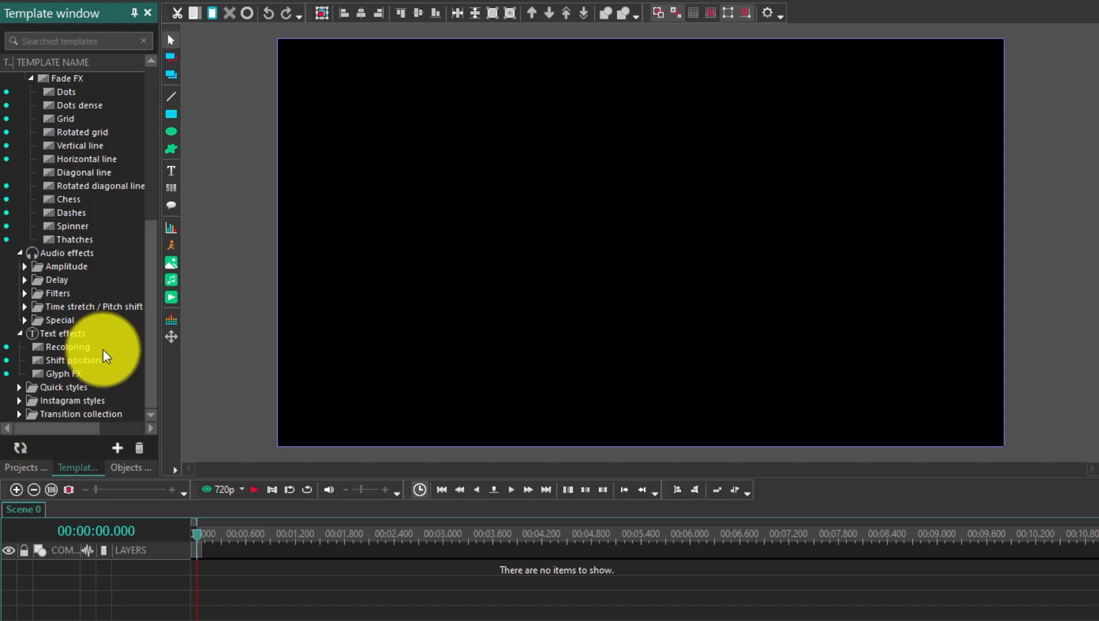
{"action": "scroll", "coordinate": [105, 356], "scroll_direction": "up", "scroll_amount": 4}
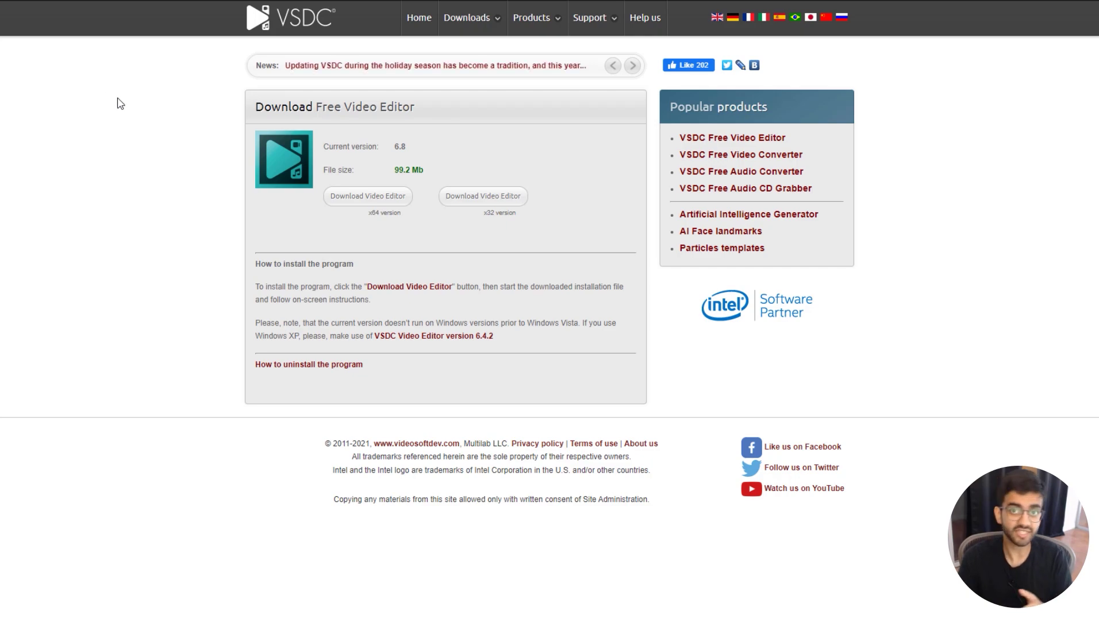
- Download the x64 version of VSDC Free Video Editor from its download page
{"action": "left_click", "coordinate": [378, 194]}
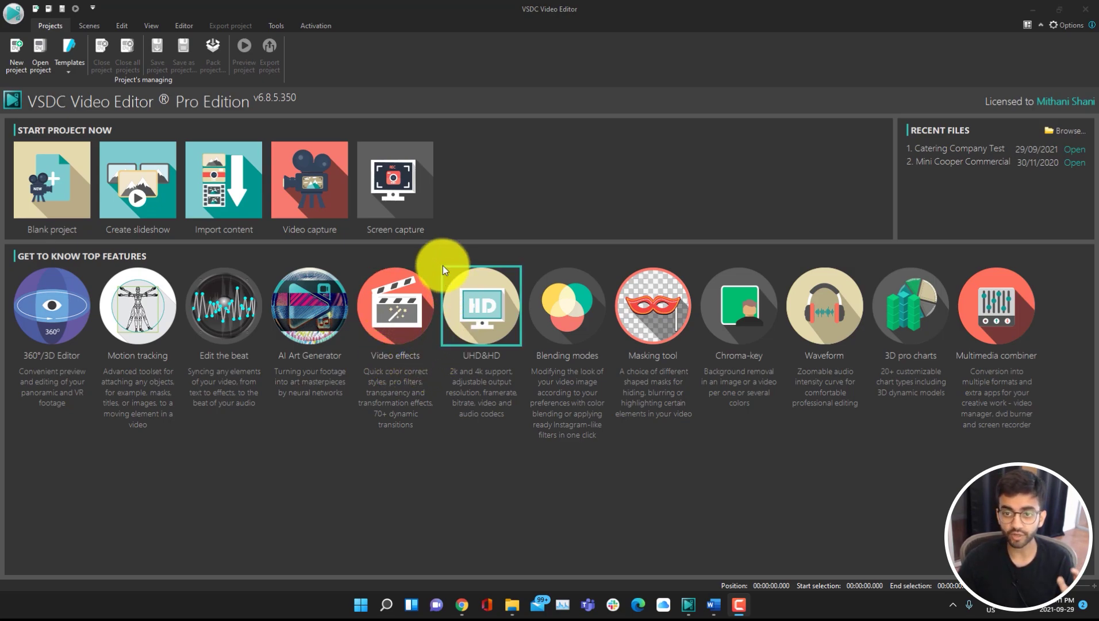
- Create a blank project titled "Catering Commercial"
{"action": "left_click", "coordinate": [50, 199]}
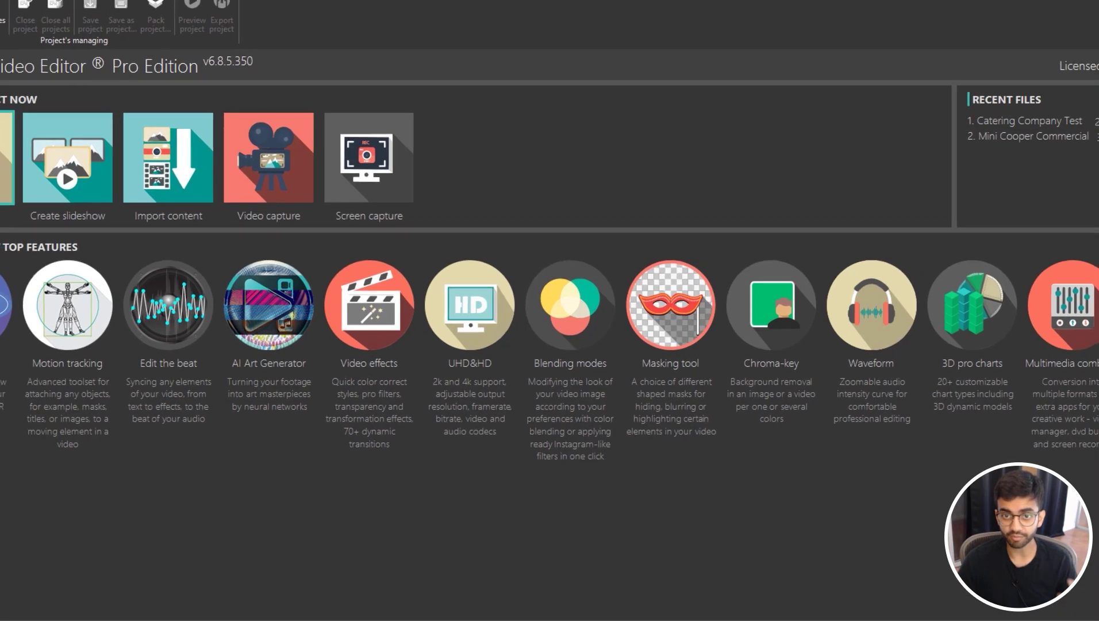
{"action": "left_click", "coordinate": [433, 216]}
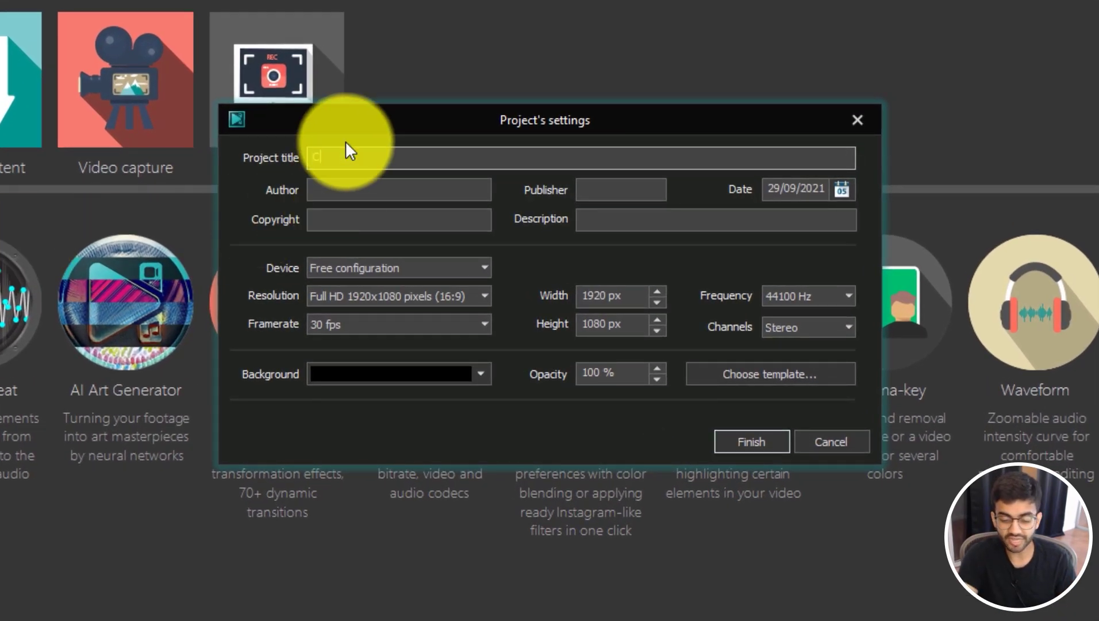
{"action": "type", "text": "Catering Commercial"}
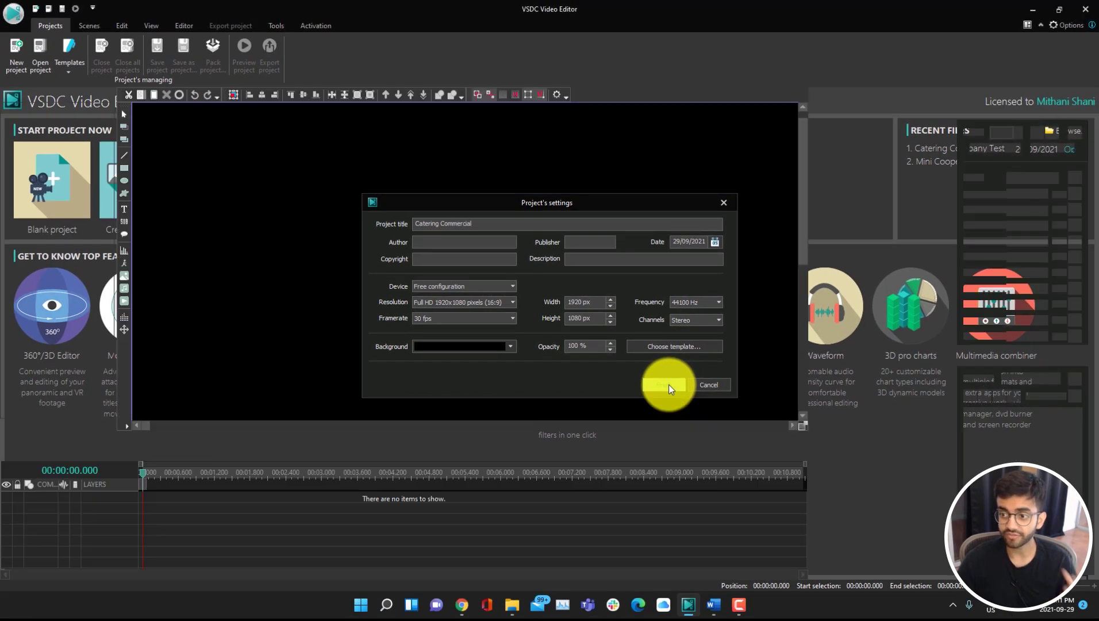
{"action": "left_click", "coordinate": [664, 384]}
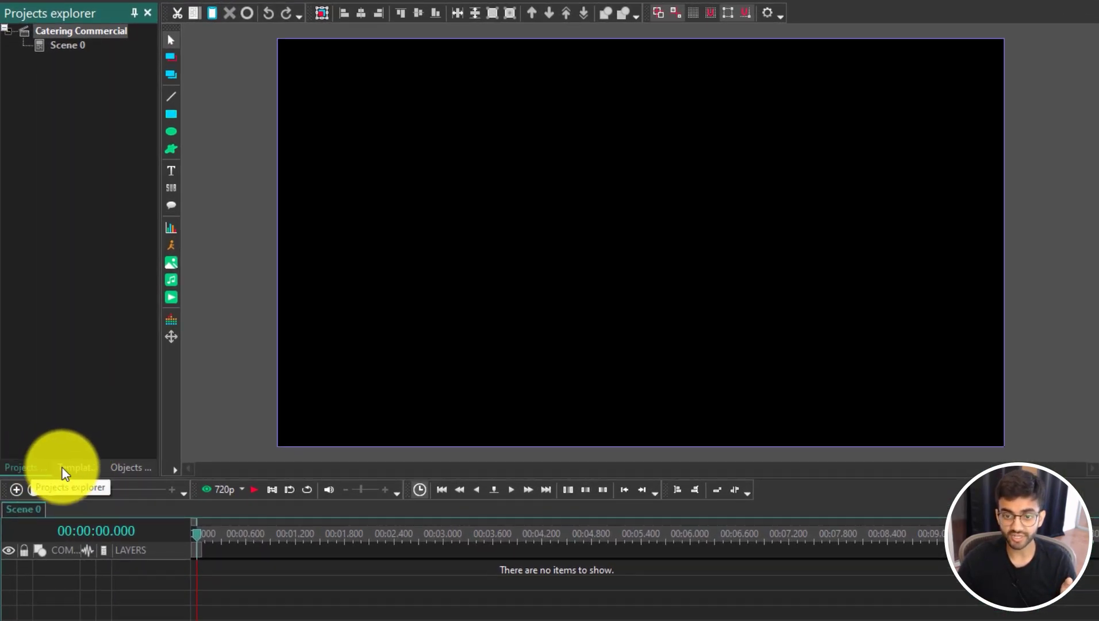
- Look through the effect template categories, including Transitions, 360 and 3D and Nature, and show the objects explorer
{"action": "left_click", "coordinate": [73, 468]}
{"action": "scroll", "coordinate": [92, 374], "scroll_direction": "up", "scroll_amount": 7}
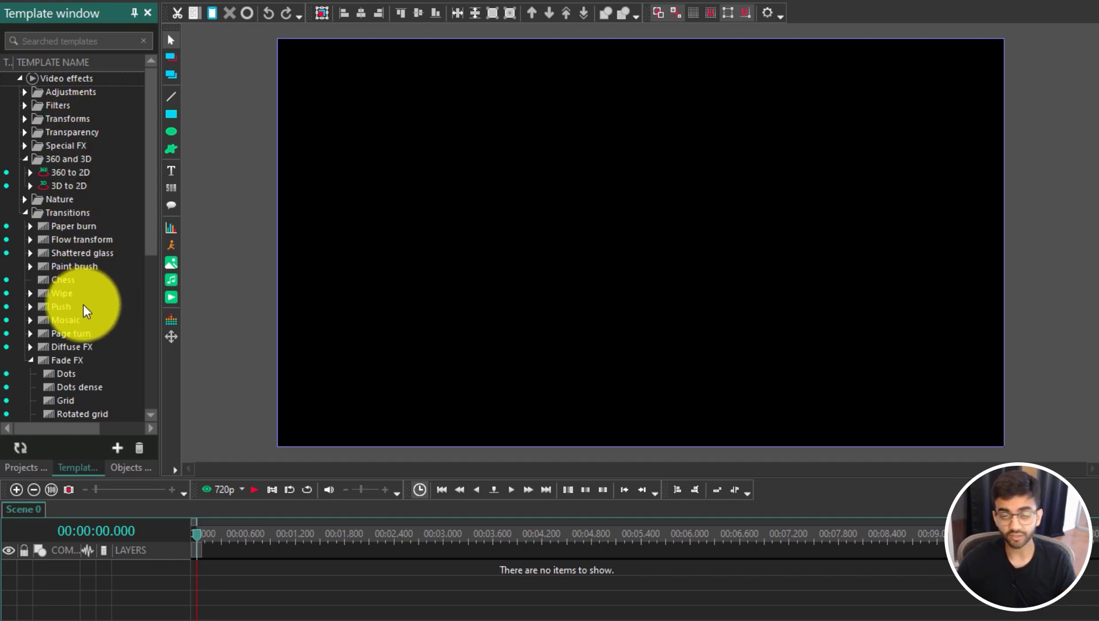
{"action": "scroll", "coordinate": [87, 314], "scroll_direction": "down", "scroll_amount": 7}
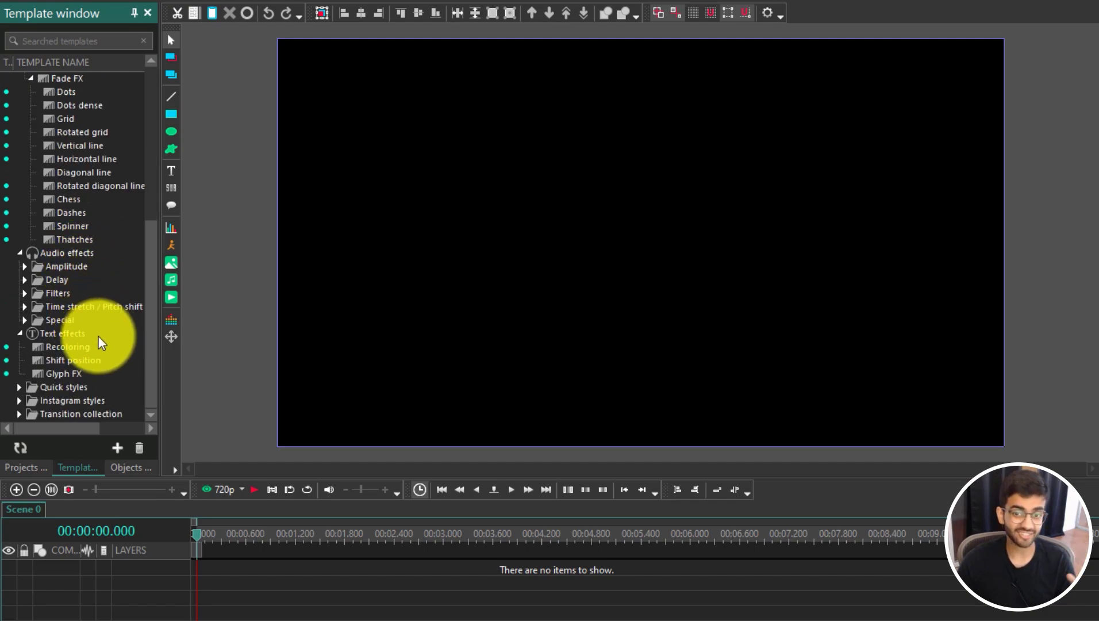
{"action": "scroll", "coordinate": [101, 344], "scroll_direction": "up", "scroll_amount": 6}
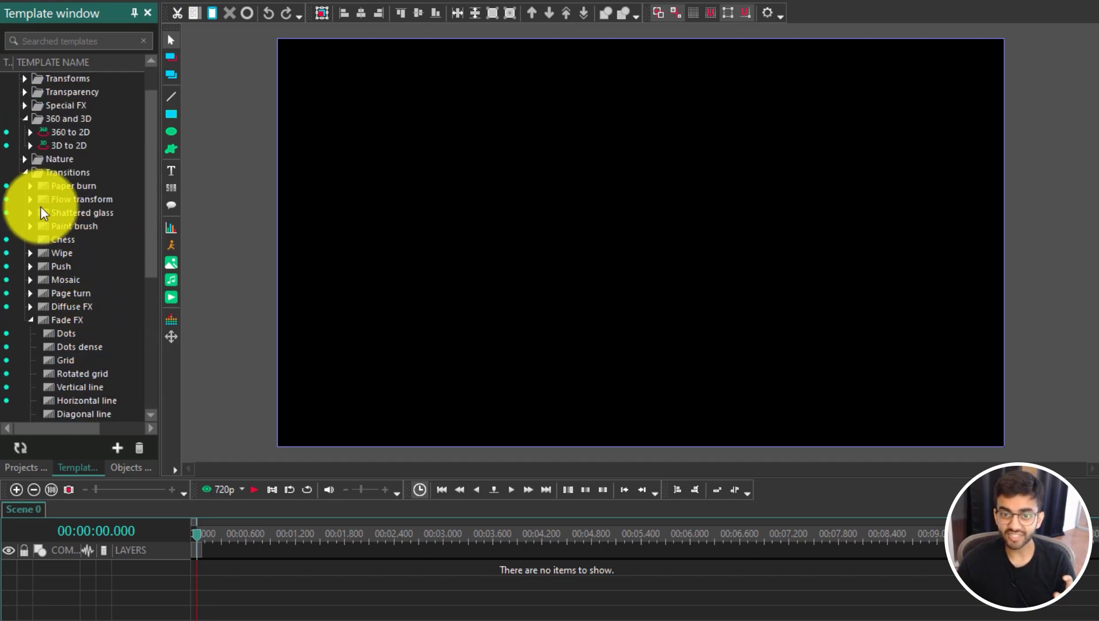
{"action": "left_click", "coordinate": [25, 172]}
{"action": "left_click", "coordinate": [25, 159]}
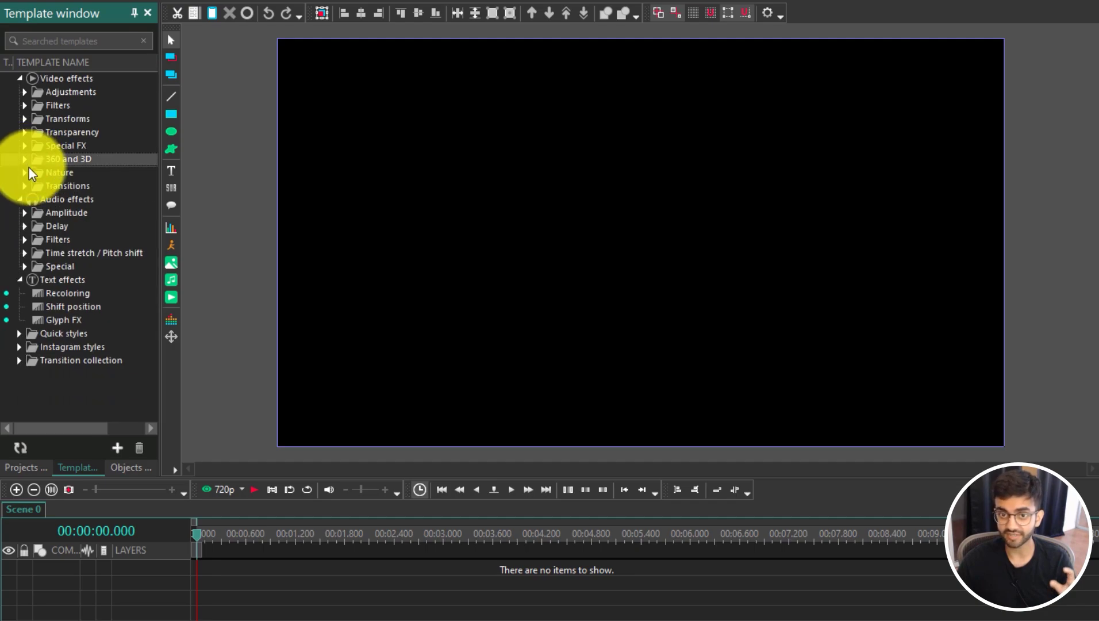
{"action": "left_click", "coordinate": [27, 173]}
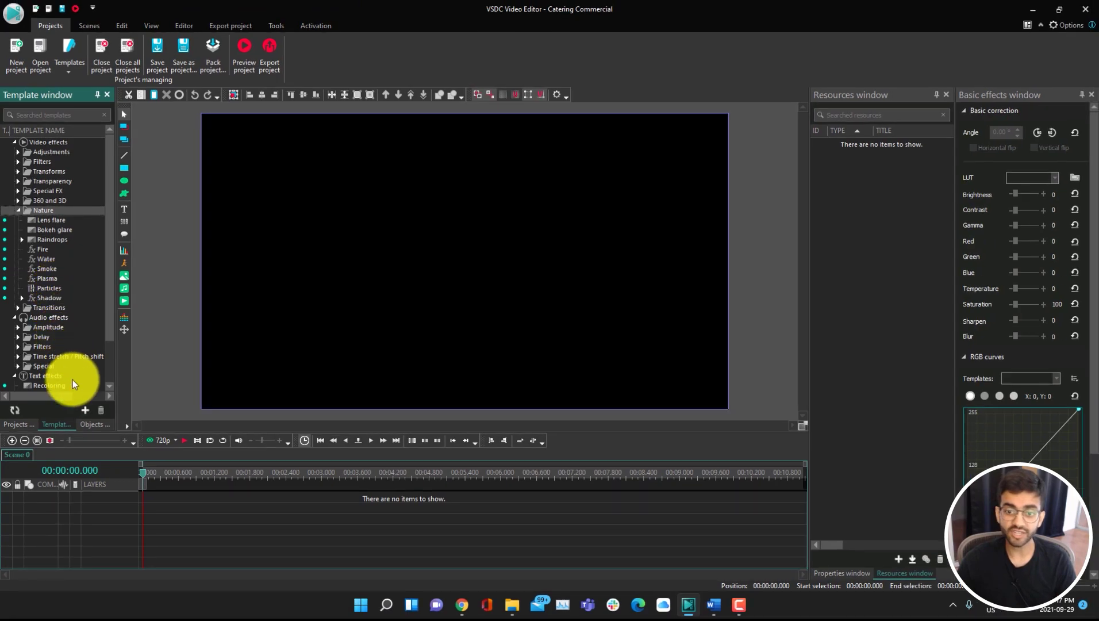
{"action": "left_click", "coordinate": [90, 424]}
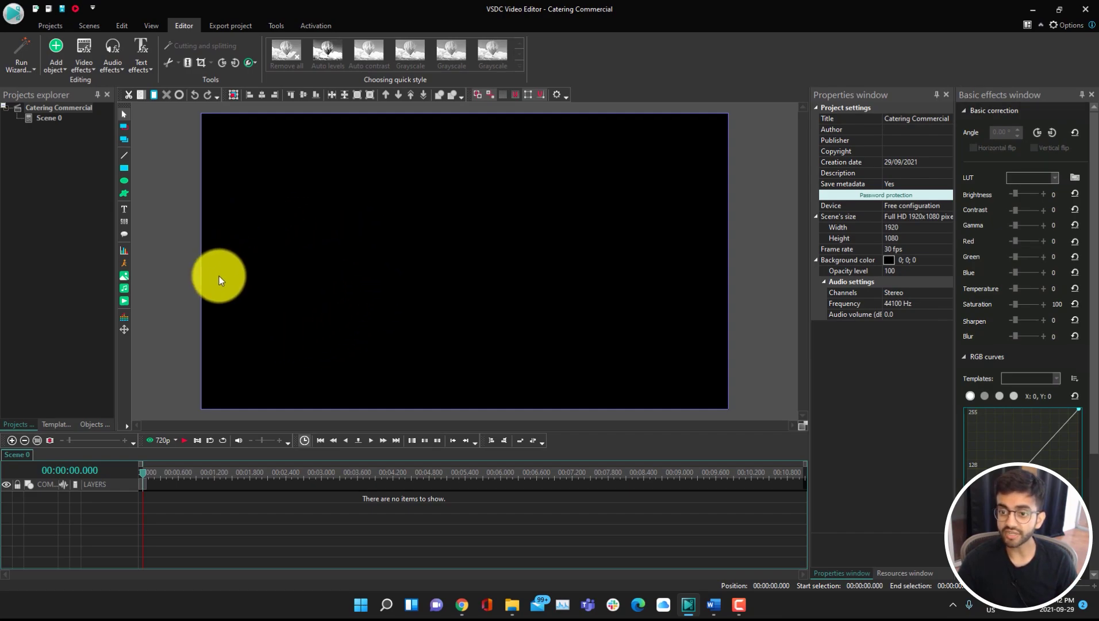
- Preview the empty scene, close the preview player and show the project's resources list
{"action": "left_click", "coordinate": [150, 440]}
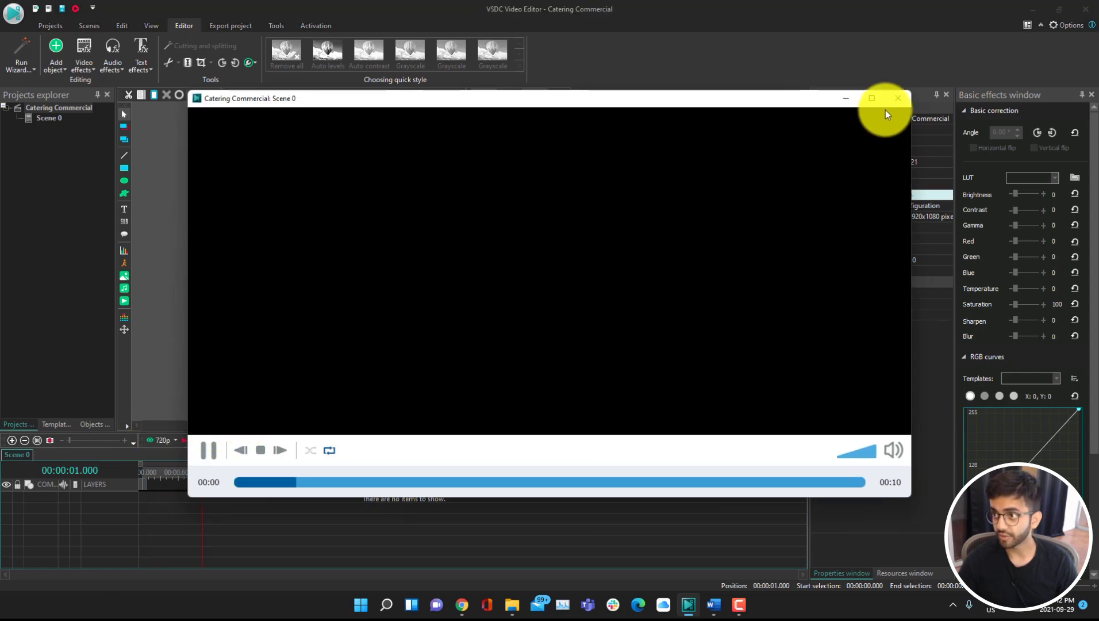
{"action": "left_click", "coordinate": [896, 100]}
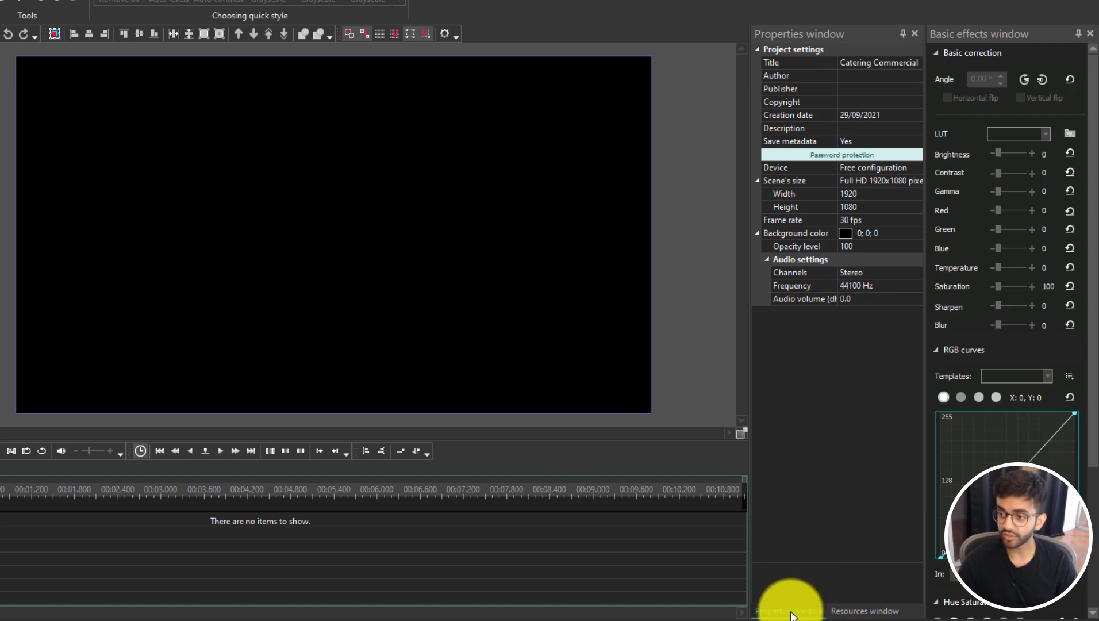
{"action": "left_click", "coordinate": [852, 611]}
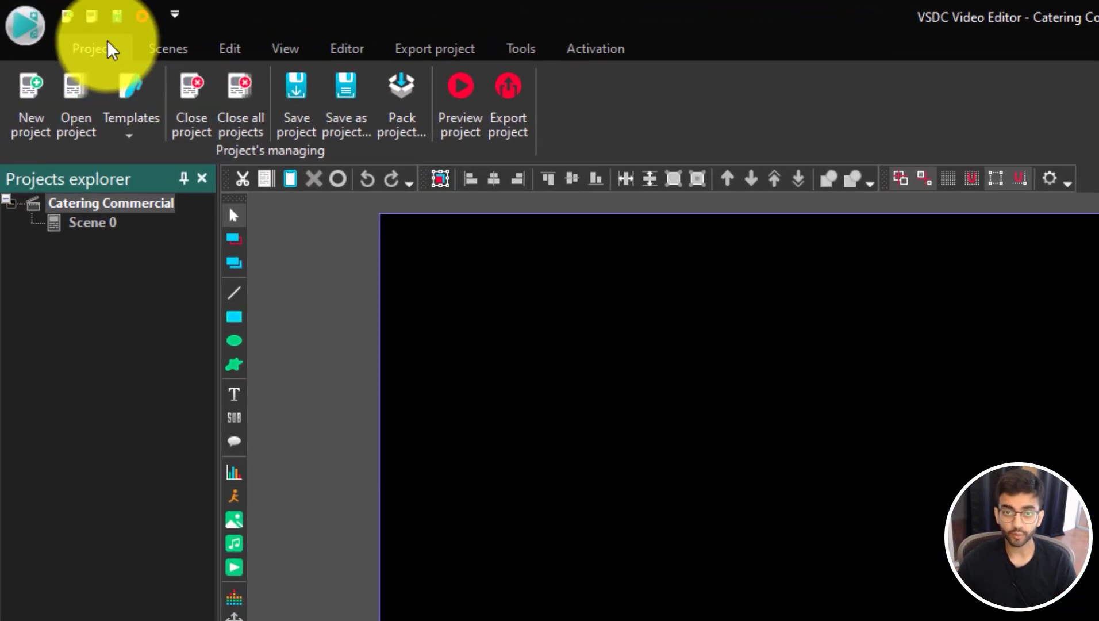
- Examine the available commands for scenes, editing, view options, effects, project export and tools
{"action": "left_click", "coordinate": [160, 56]}
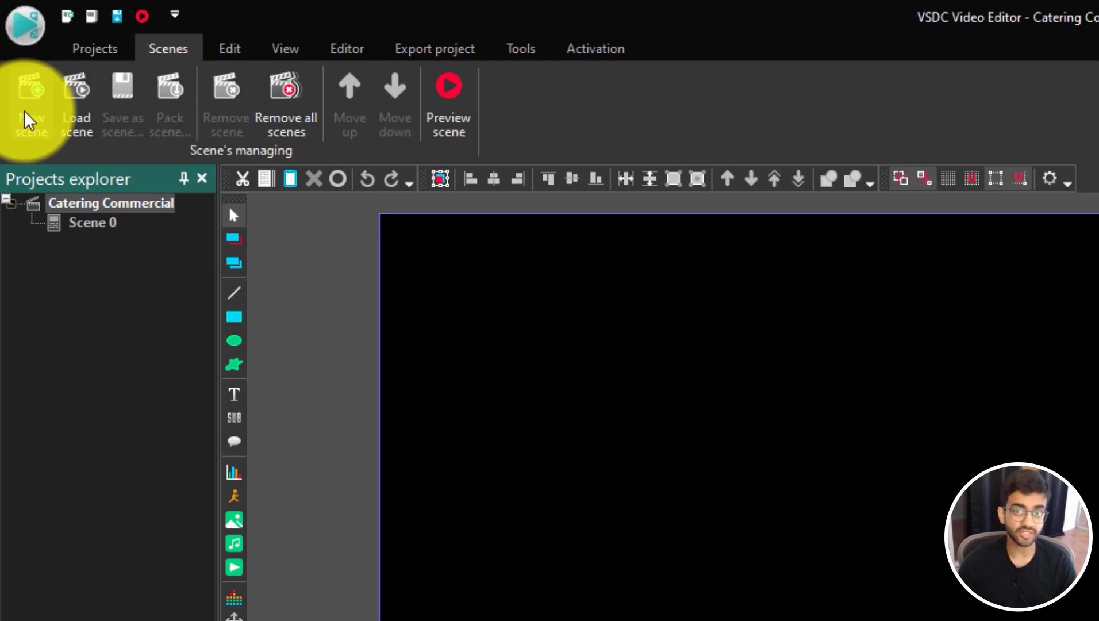
{"action": "left_click", "coordinate": [224, 56]}
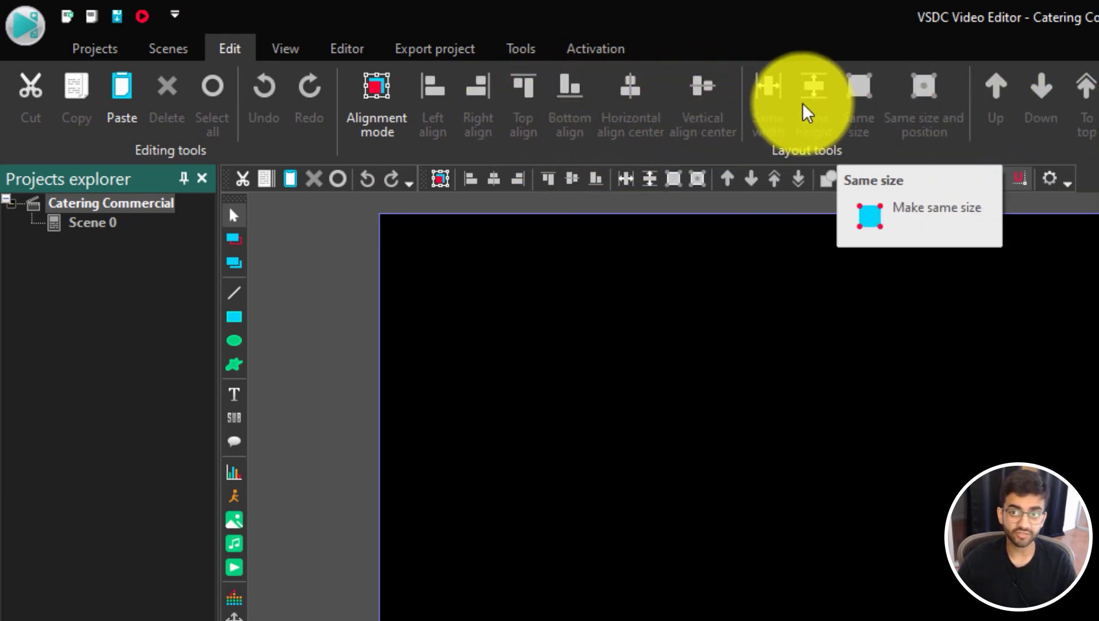
{"action": "left_click", "coordinate": [283, 51]}
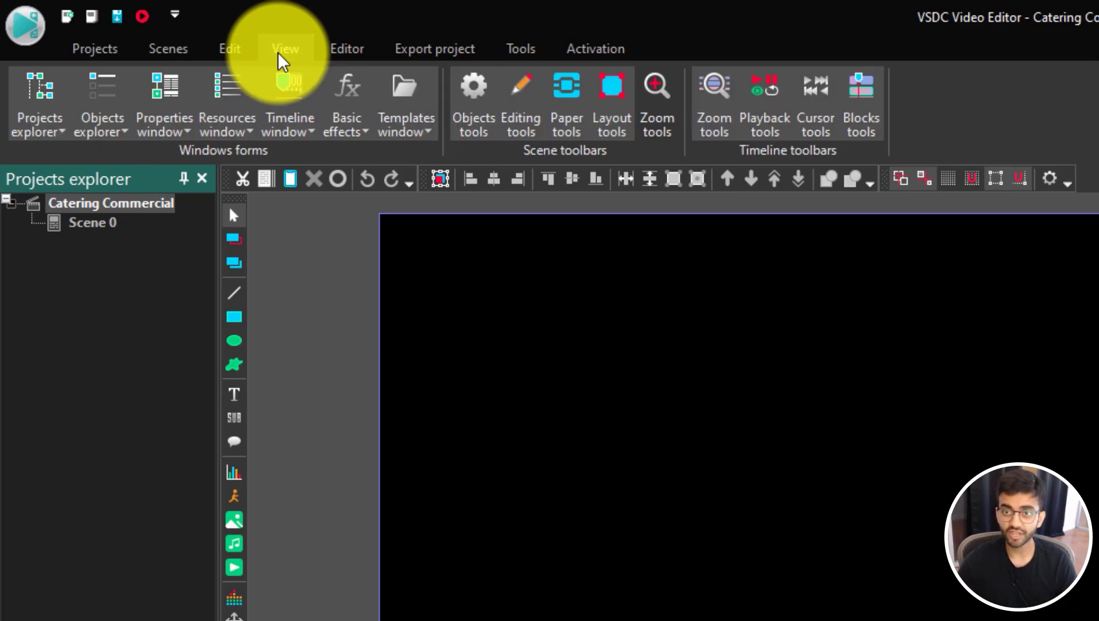
{"action": "left_click", "coordinate": [245, 132]}
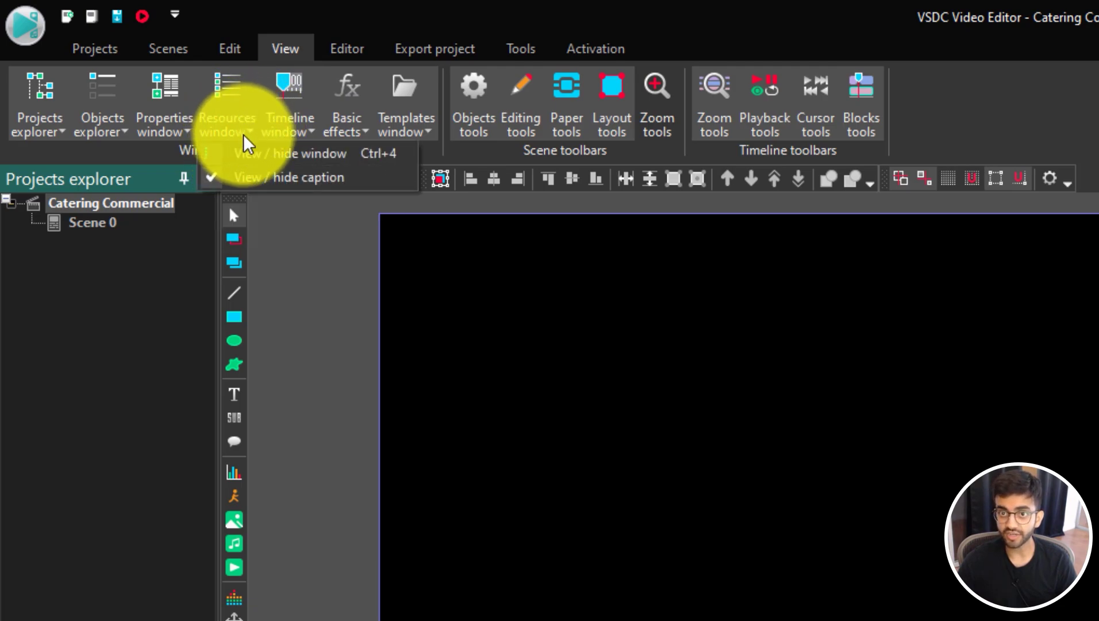
{"action": "left_click", "coordinate": [1004, 123]}
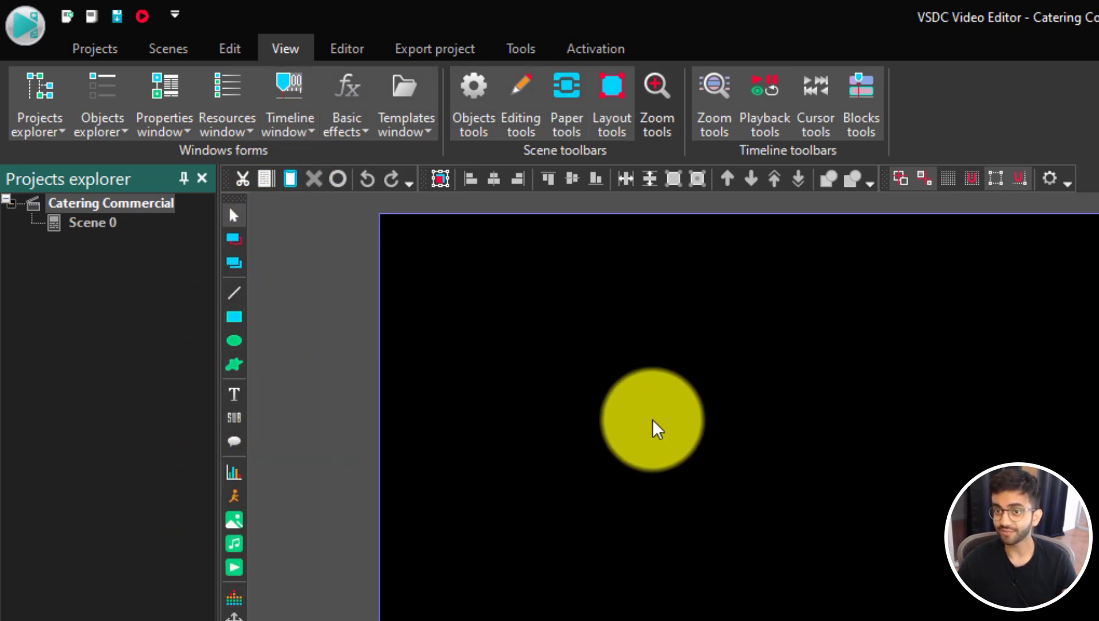
{"action": "left_click", "coordinate": [362, 52]}
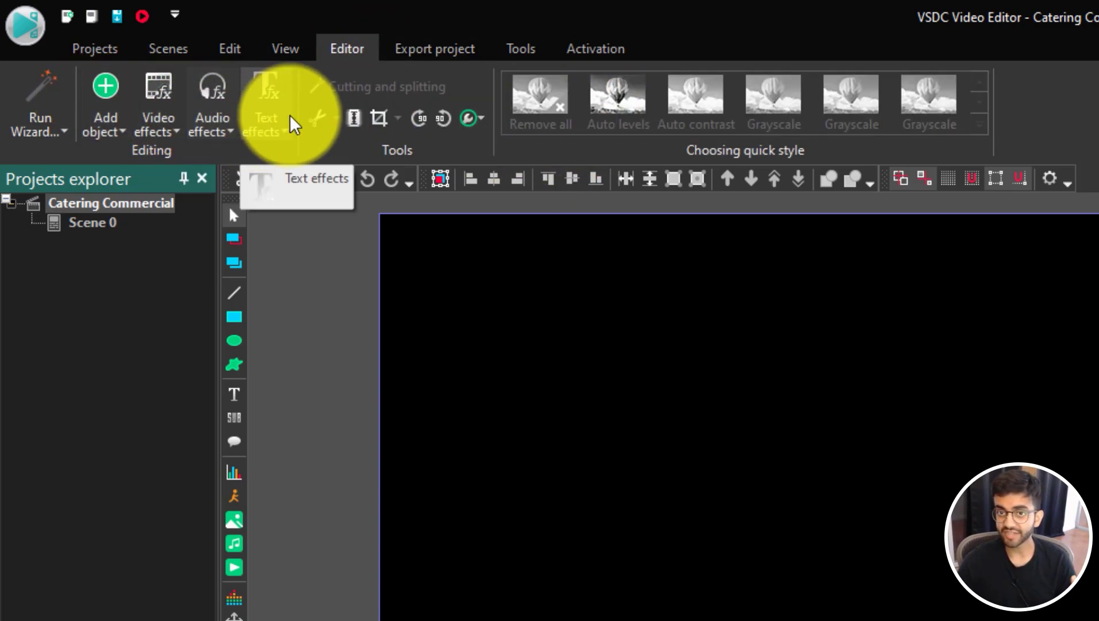
{"action": "left_click", "coordinate": [172, 620]}
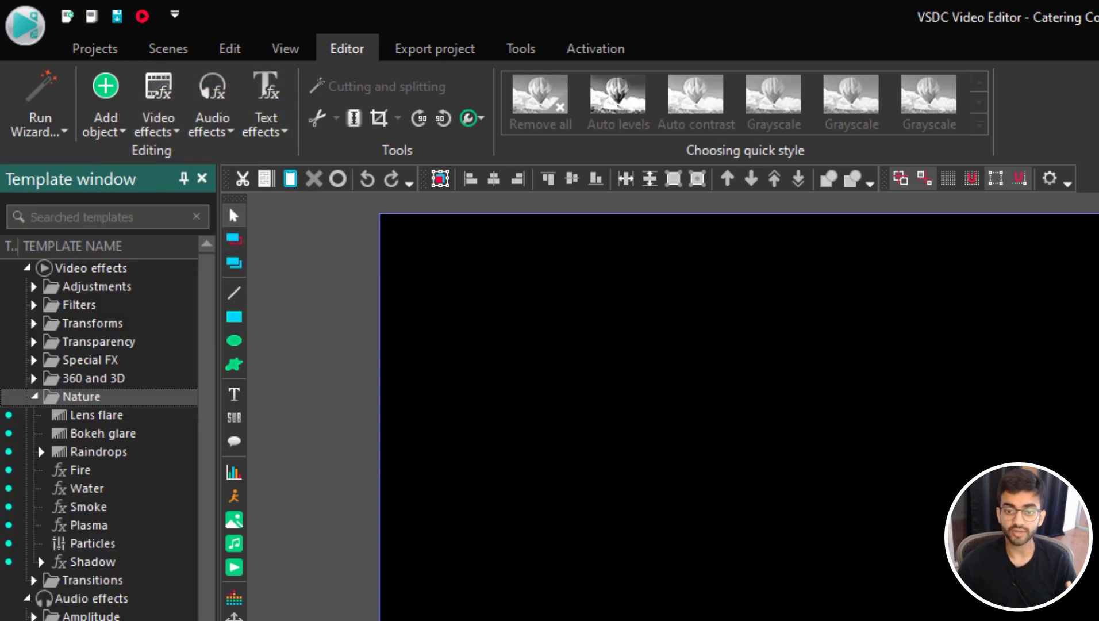
{"action": "left_click", "coordinate": [426, 51]}
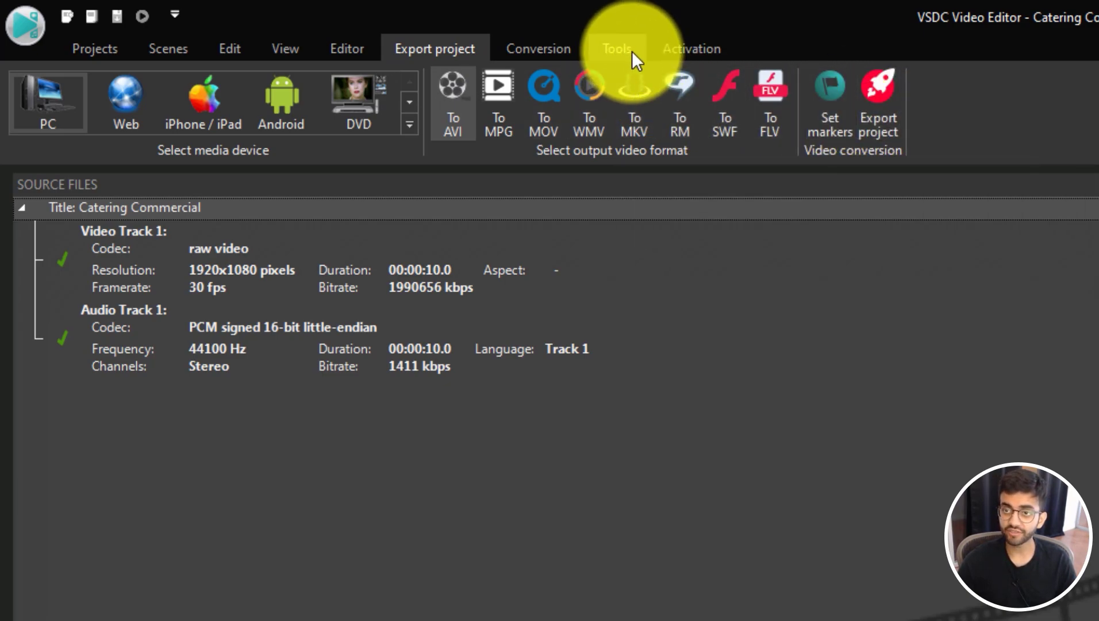
{"action": "left_click", "coordinate": [613, 51]}
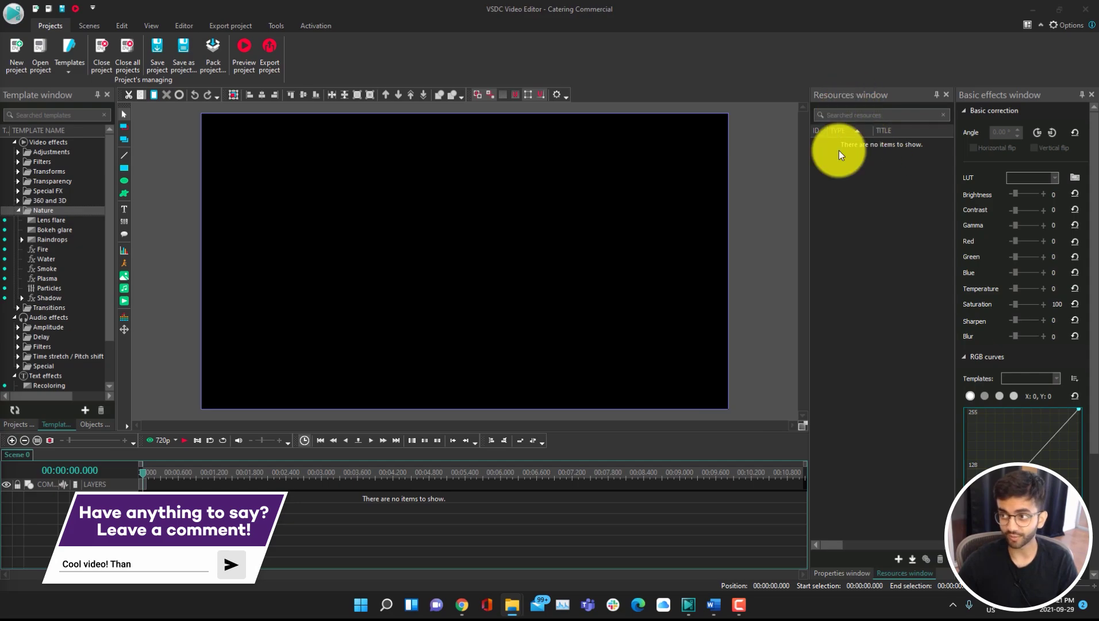
- Add Fast Food Footage.mp4 and the Free Happy Background sound file to the project resources
{"action": "right_click", "coordinate": [863, 236]}
{"action": "mouse_move", "coordinate": [890, 245]}
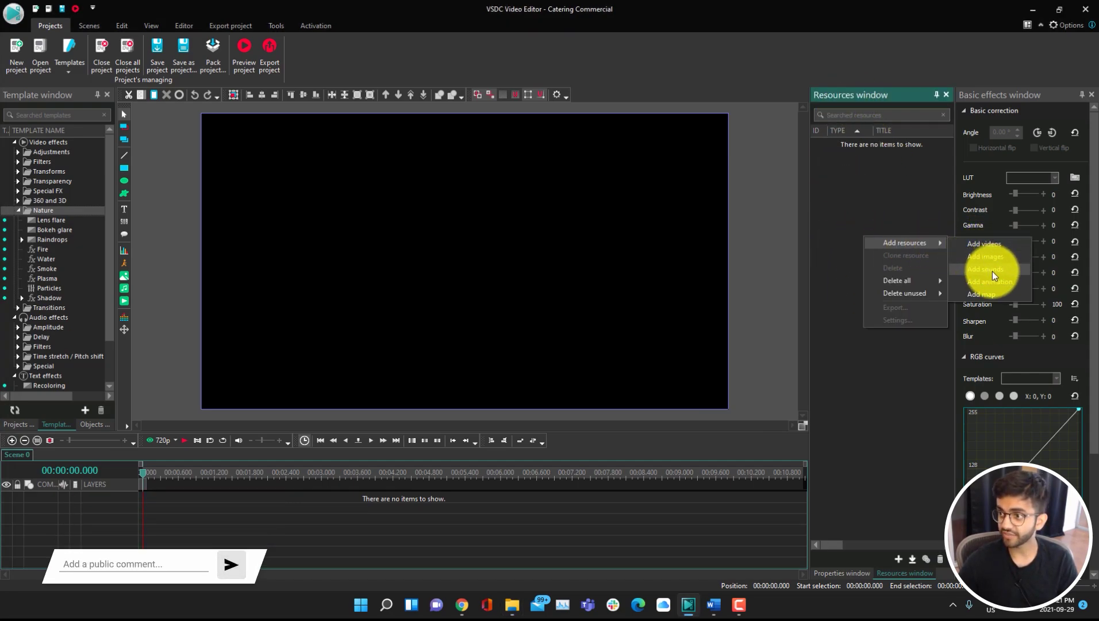
{"action": "left_click", "coordinate": [1008, 258]}
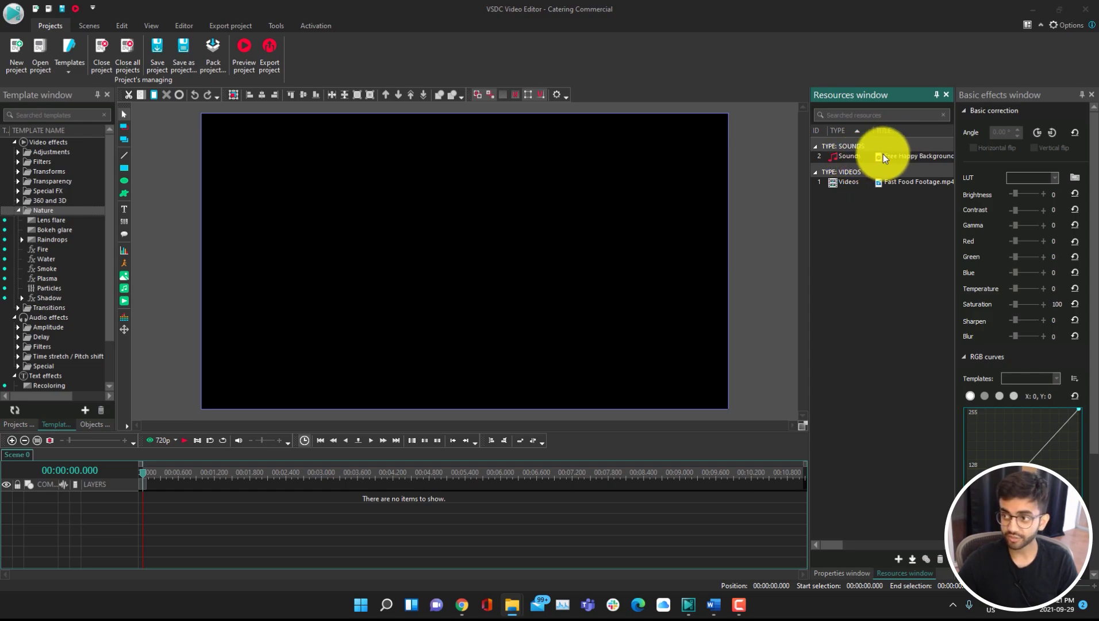
- Place Fast Food Footage.mp4 at the start of the empty timeline as a video
{"action": "left_click_drag", "start_coordinate": [907, 183], "coordinate": [159, 504]}
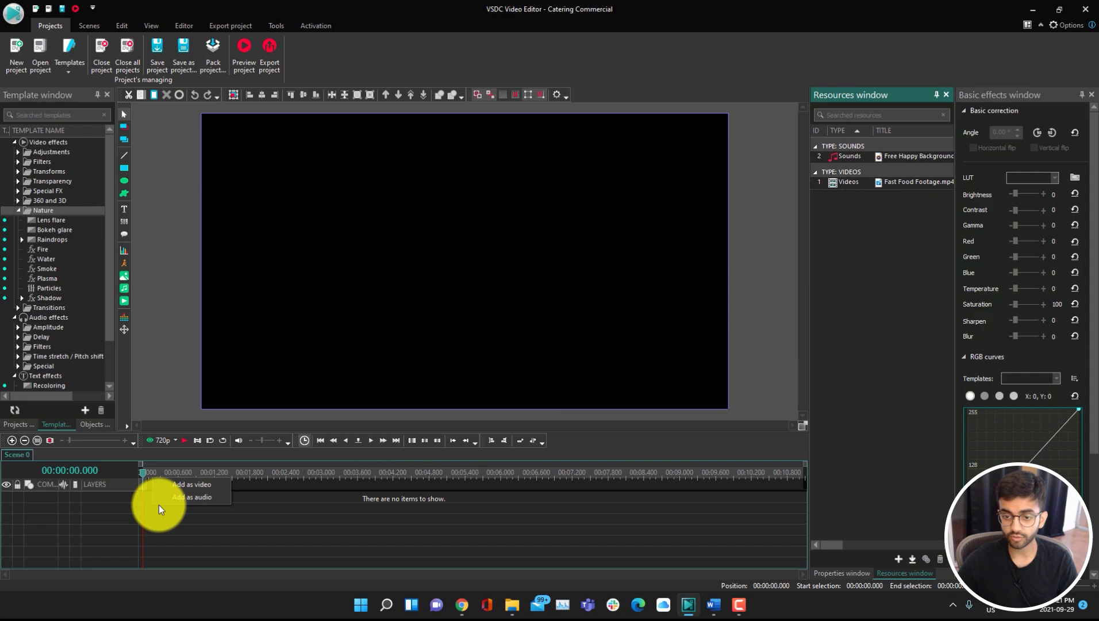
{"action": "left_click", "coordinate": [185, 486]}
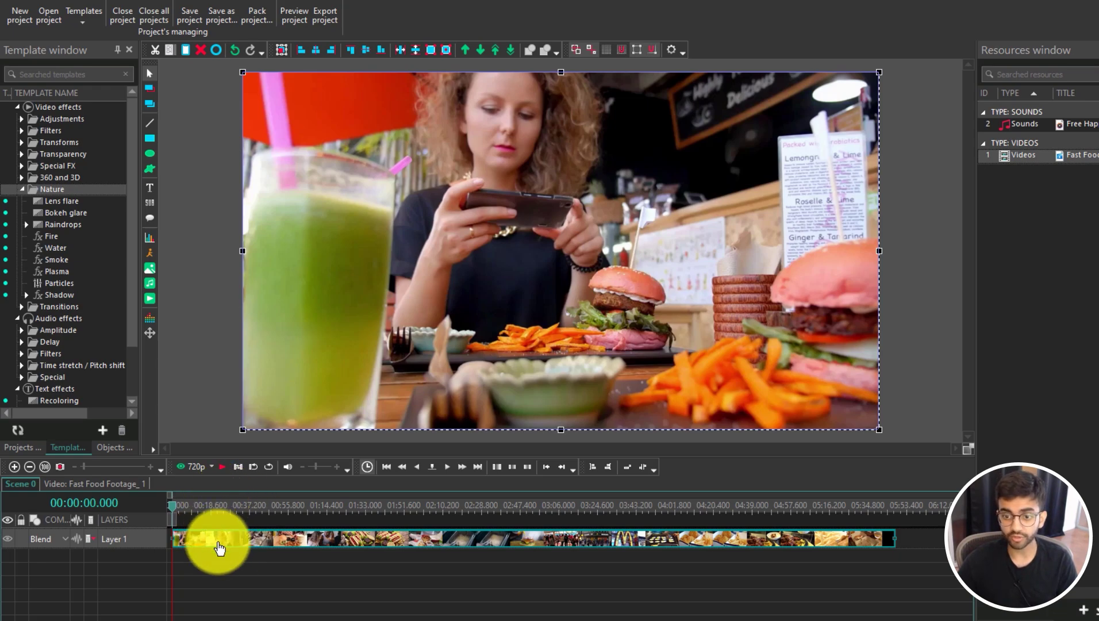
- Apply the Silence audio effect to the fast food clip for its whole parent duration and return to Scene 0
{"action": "right_click", "coordinate": [225, 542]}
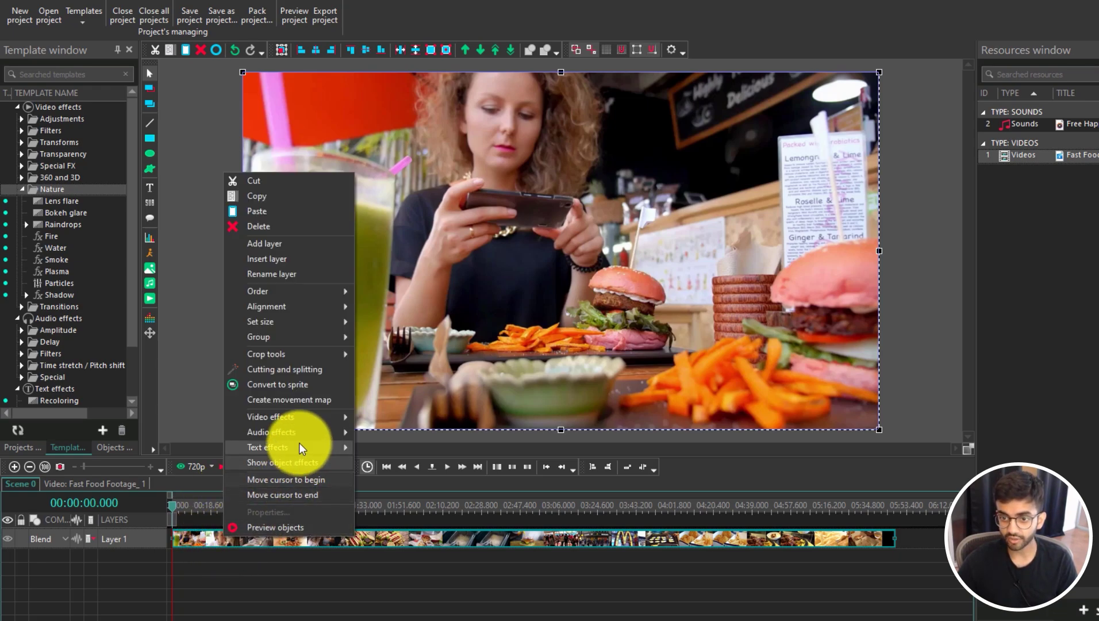
{"action": "mouse_move", "coordinate": [289, 431]}
{"action": "mouse_move", "coordinate": [381, 436]}
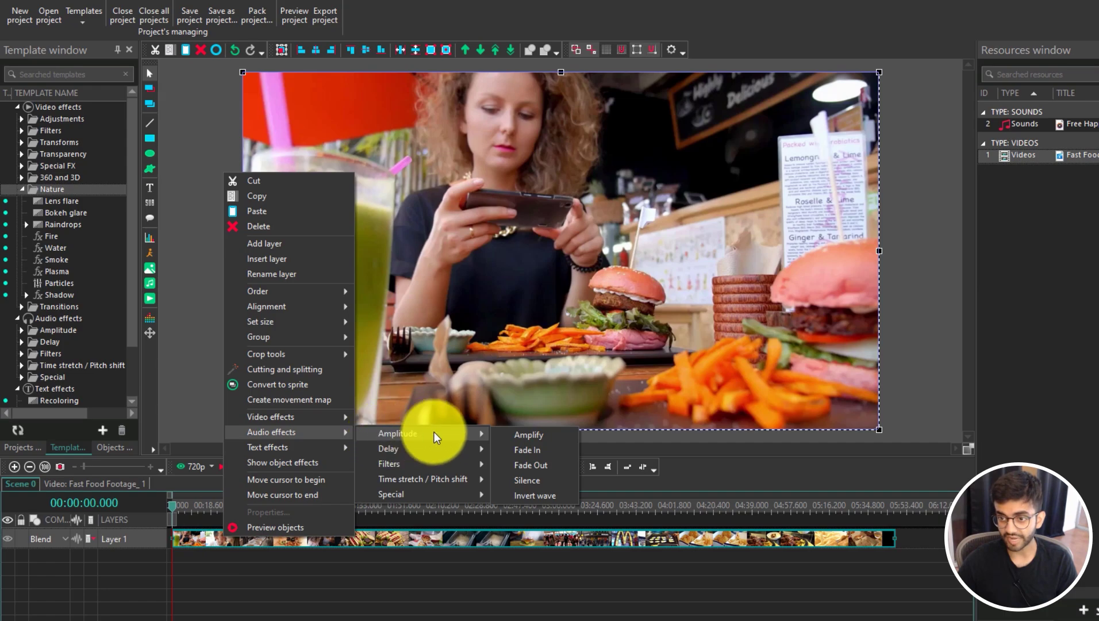
{"action": "left_click", "coordinate": [536, 483]}
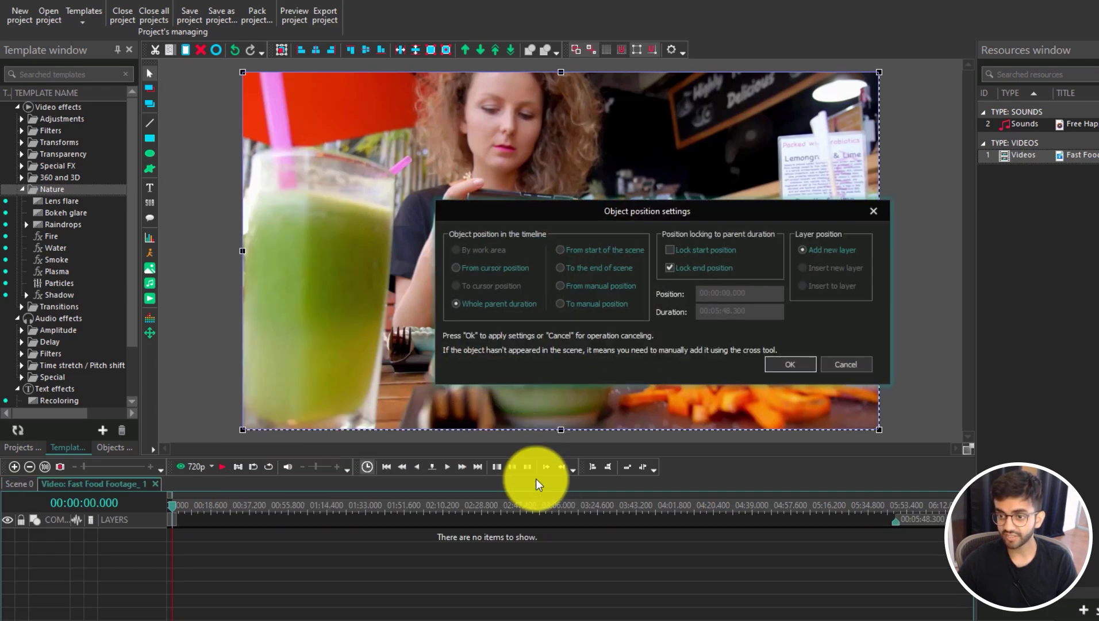
{"action": "left_click", "coordinate": [802, 366]}
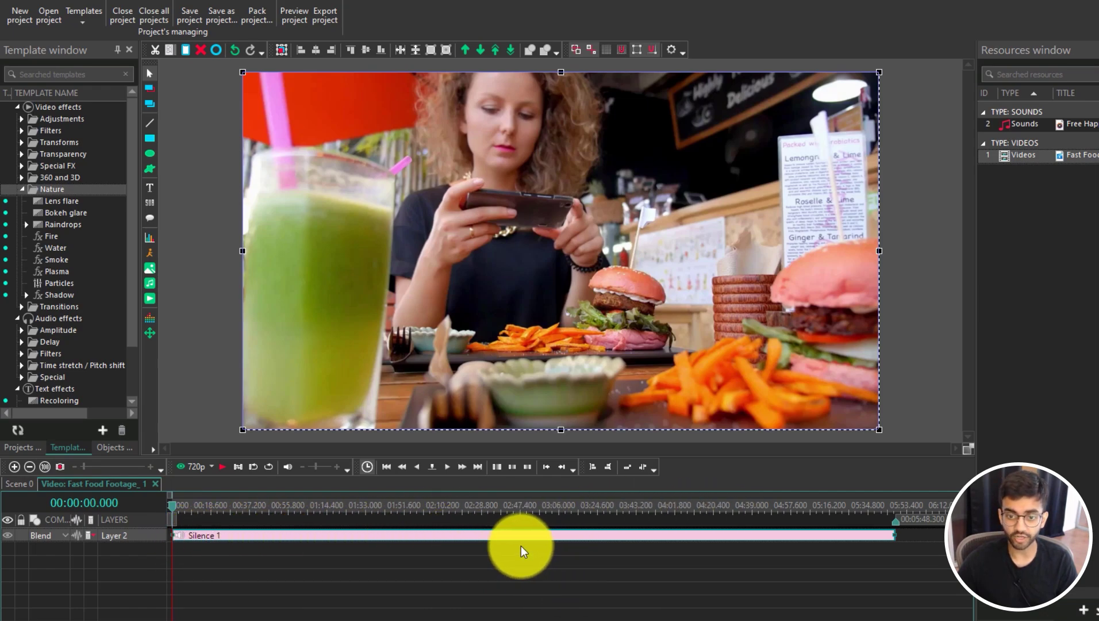
{"action": "left_click", "coordinate": [14, 483]}
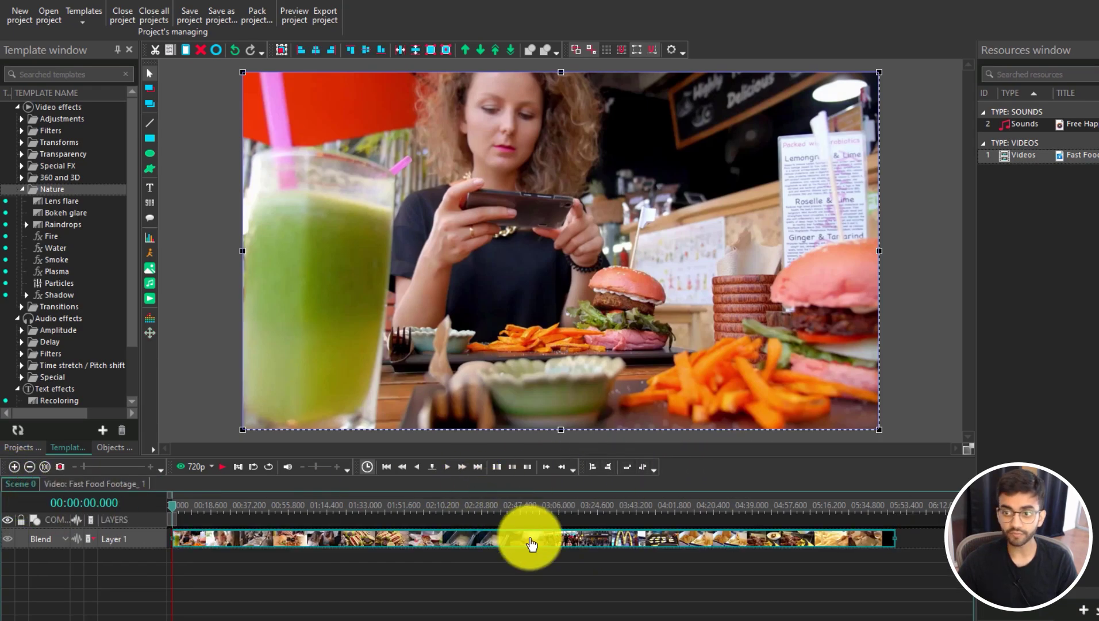
- Play the first few seconds of the fast food clip to check its audio
{"action": "mouse_move", "coordinate": [530, 543]}
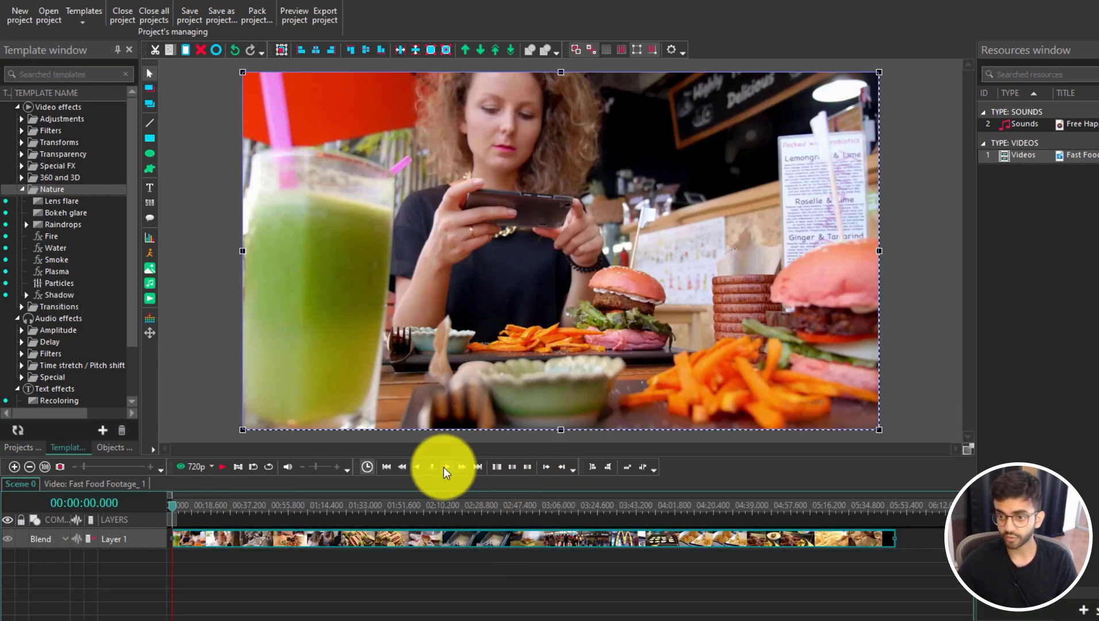
{"action": "left_click", "coordinate": [446, 468]}
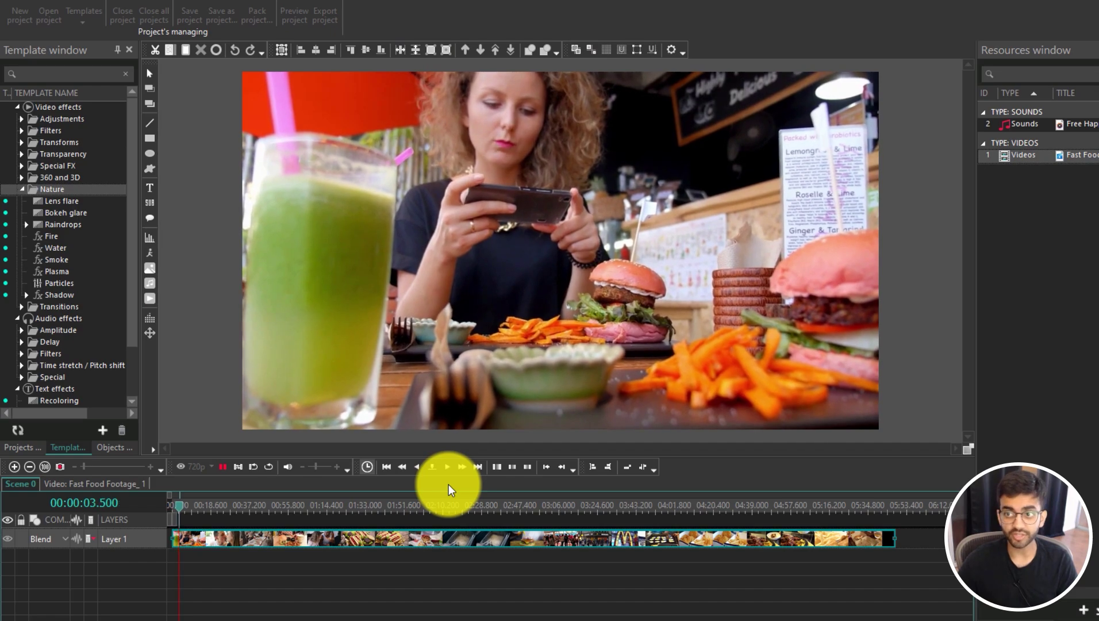
{"action": "key", "text": "space"}
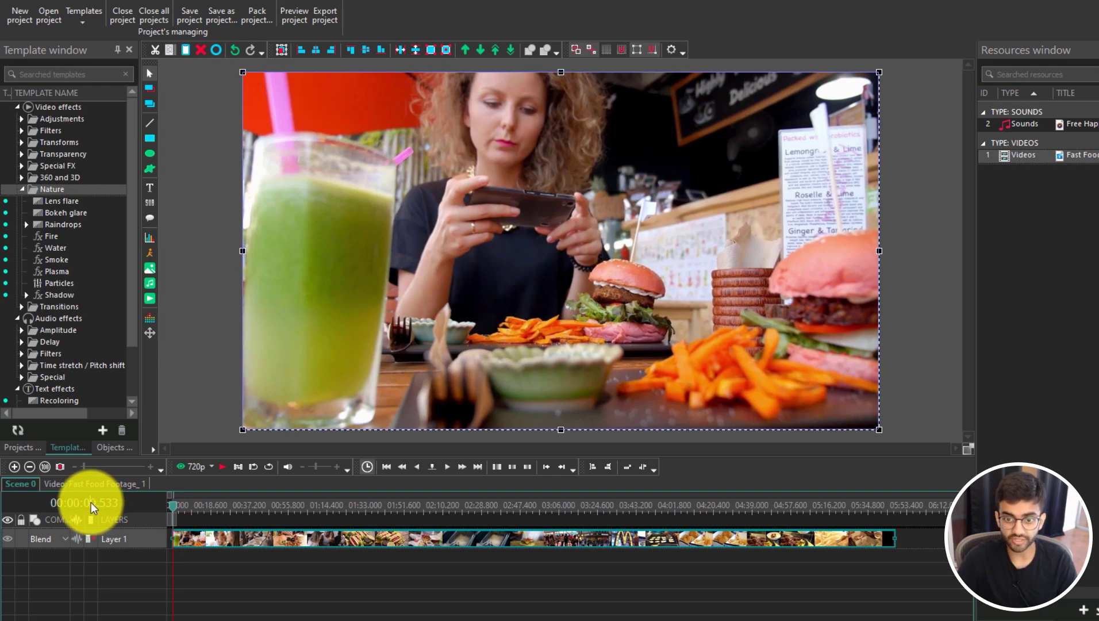
- Set the timeline cursor to 00:00:42.000 and split the fast food clip there
{"action": "key", "text": "BackSpace"}
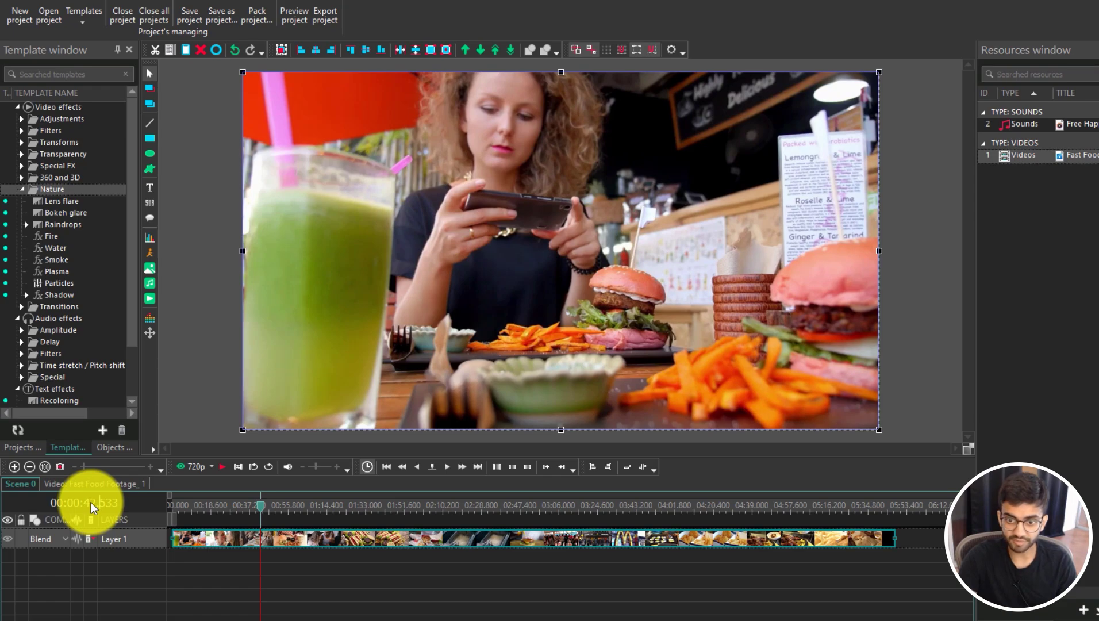
{"action": "type", "text": "000"}
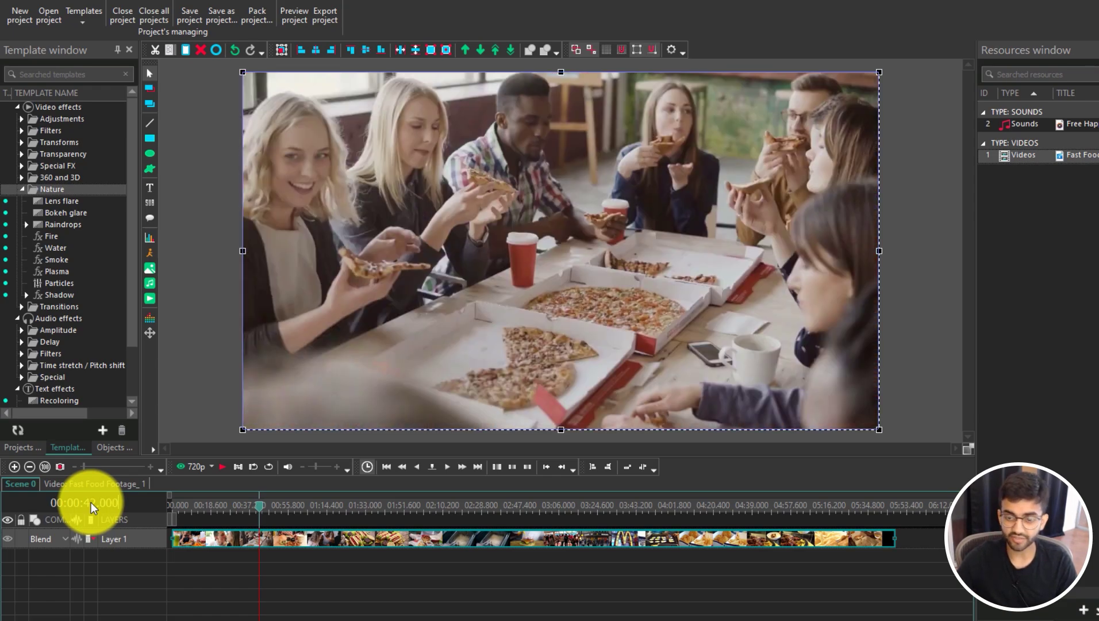
{"action": "key", "text": "Return"}
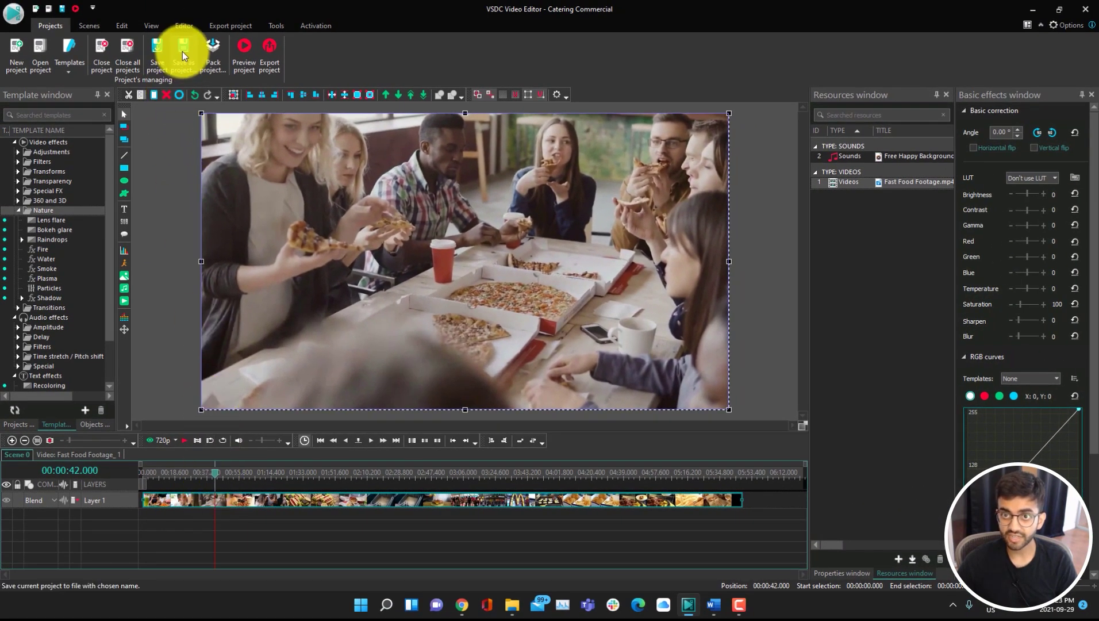
{"action": "left_click", "coordinate": [122, 26]}
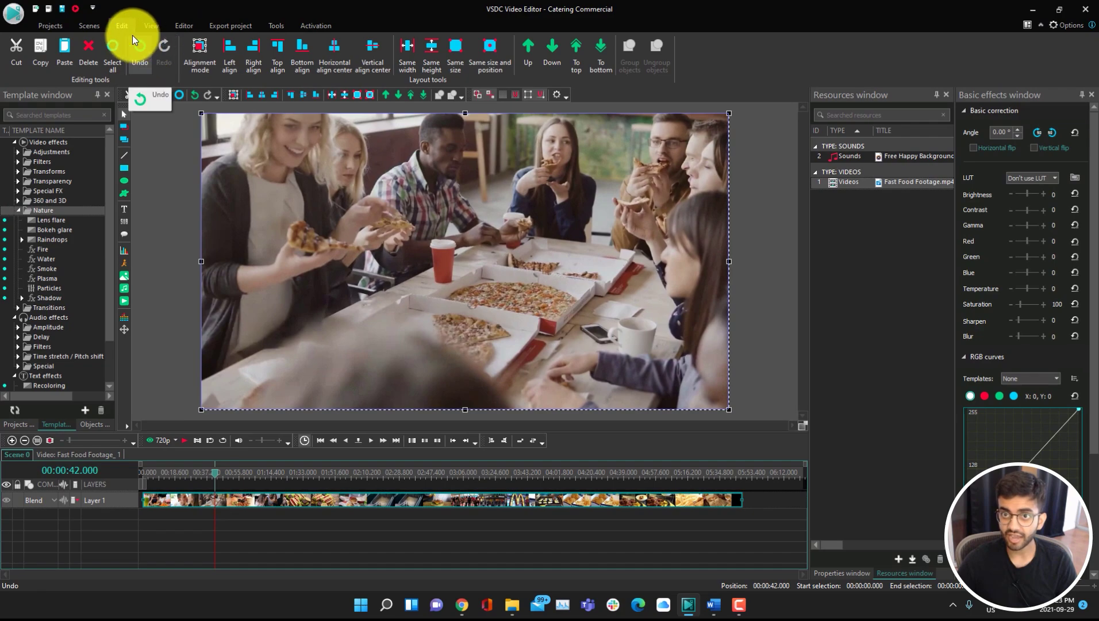
{"action": "left_click", "coordinate": [189, 27]}
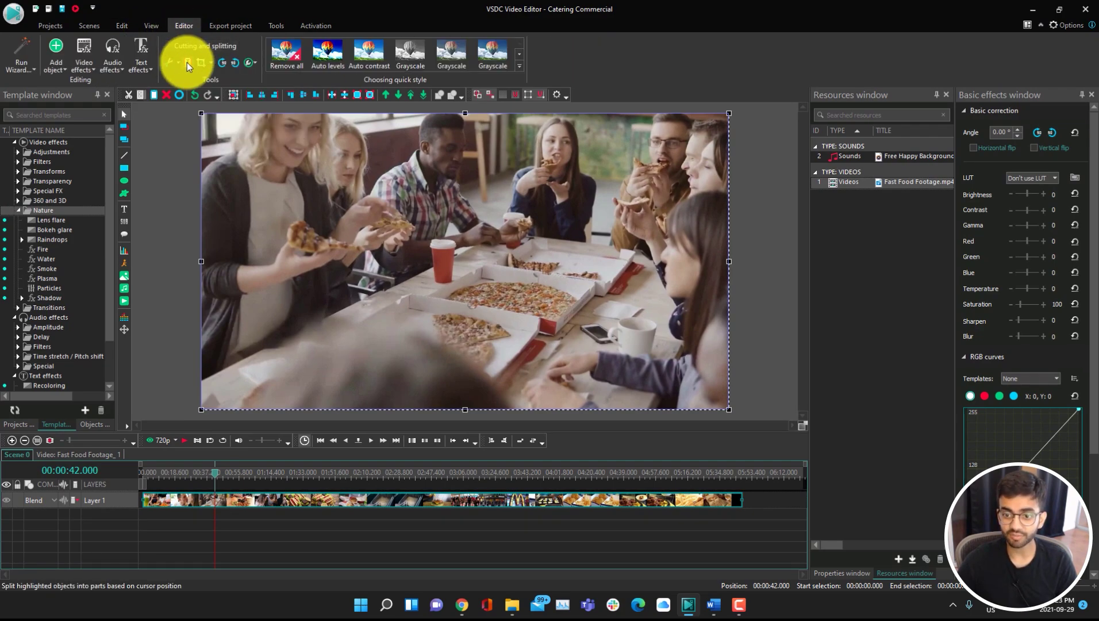
{"action": "left_click", "coordinate": [226, 507]}
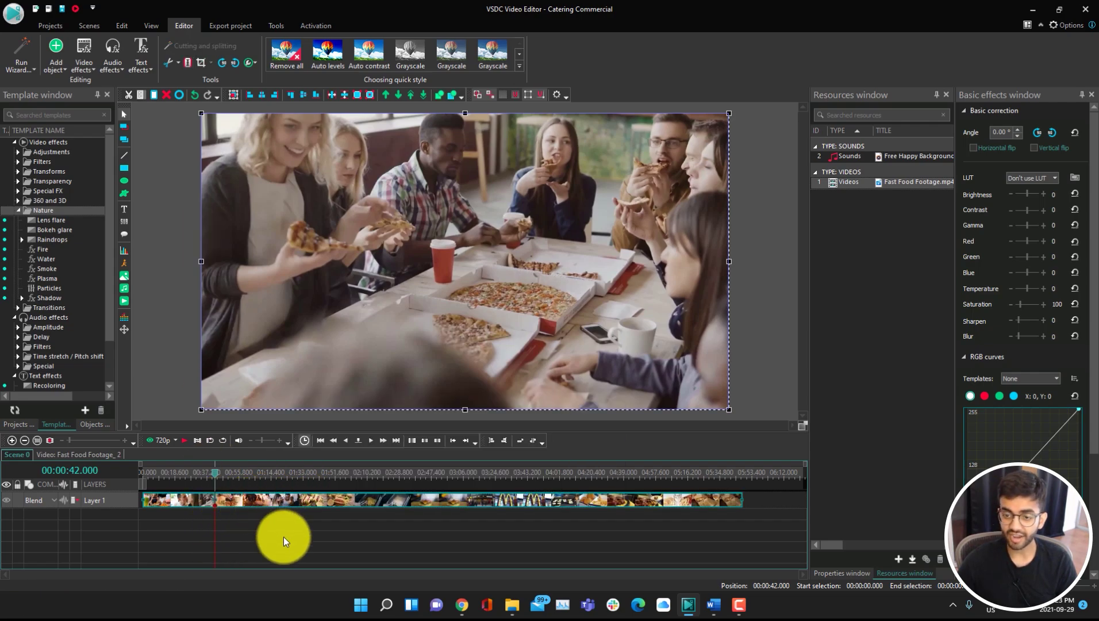
- Play on to about 00:00:45.566 and split the clip at the end of the pizza shot
{"action": "key", "text": "space"}
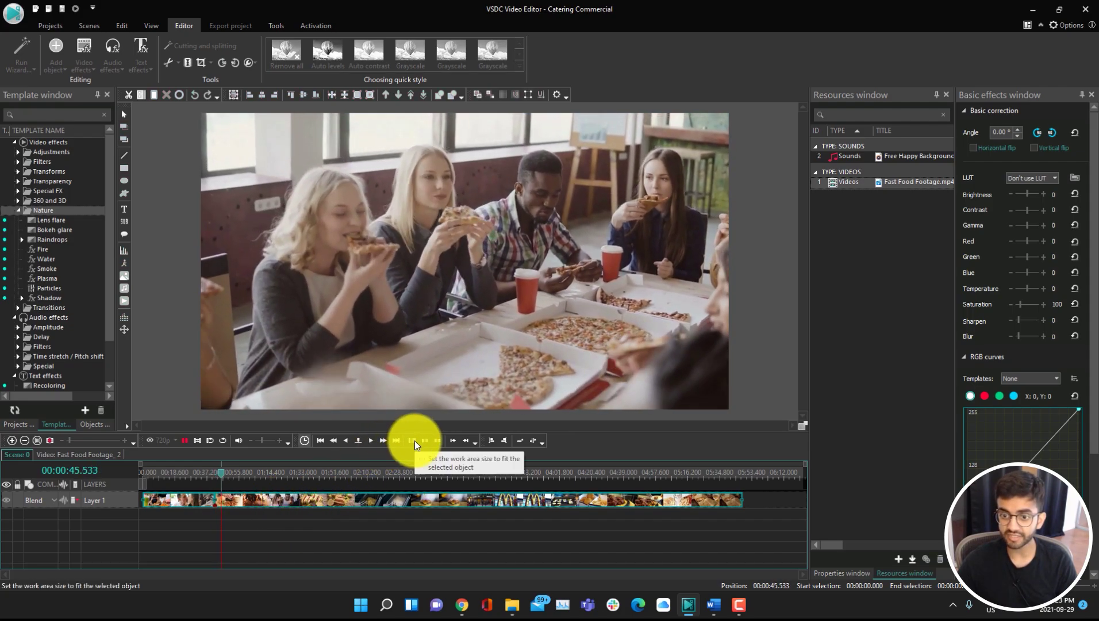
{"action": "key", "text": "space"}
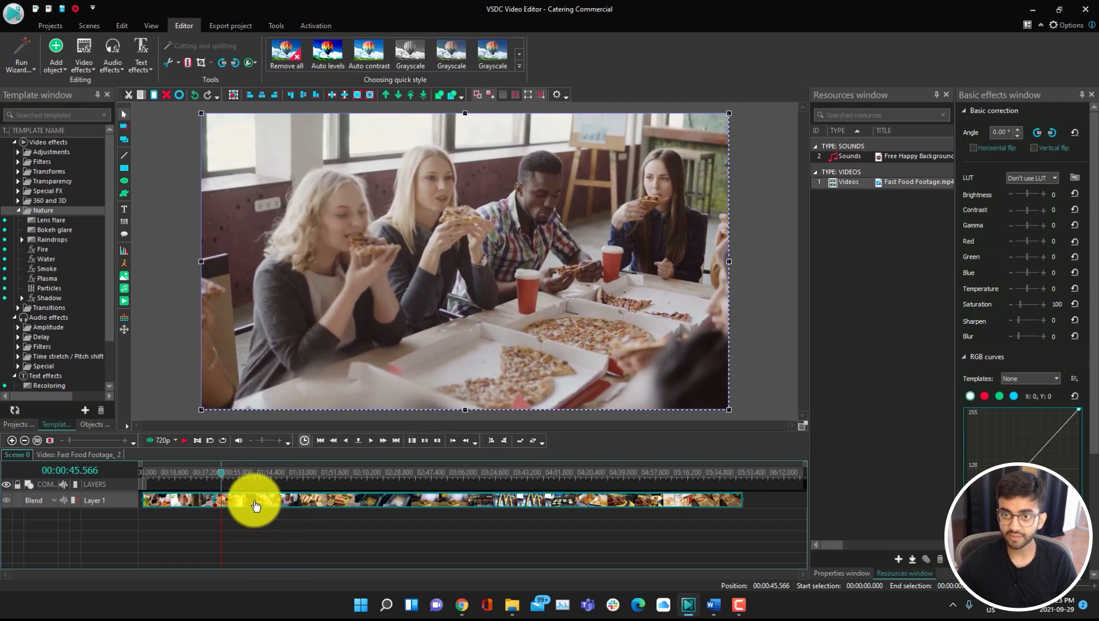
{"action": "left_click", "coordinate": [186, 63]}
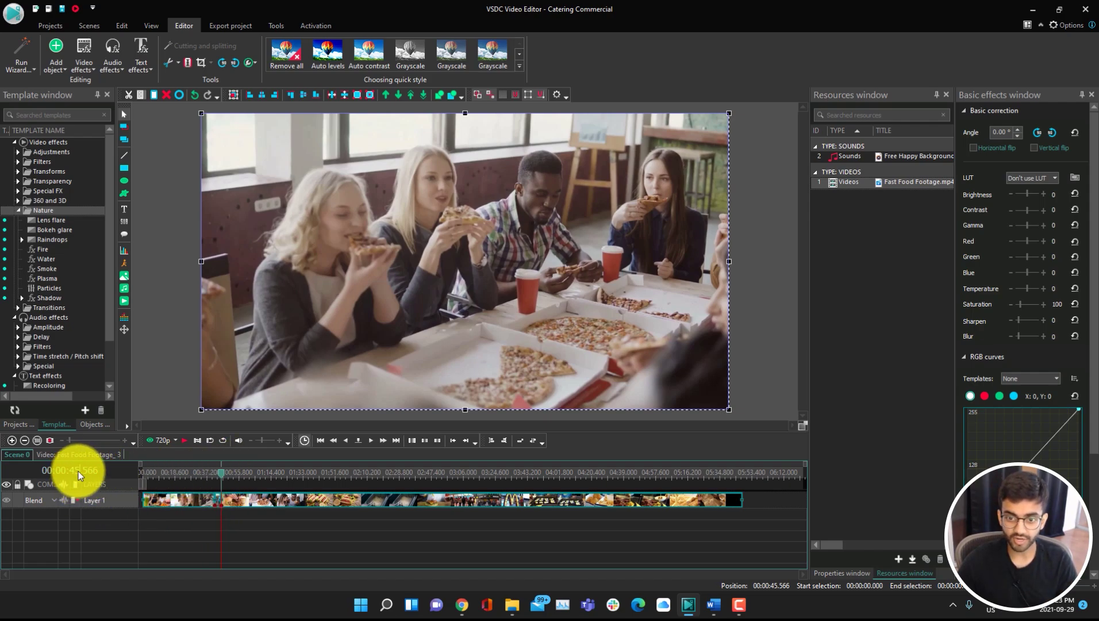
- Split the clip at 00:00:52.000 and again at about 00:00:56.133 to isolate the burger and fries shot
{"action": "scroll", "coordinate": [80, 472], "scroll_direction": "up", "scroll_amount": 7}
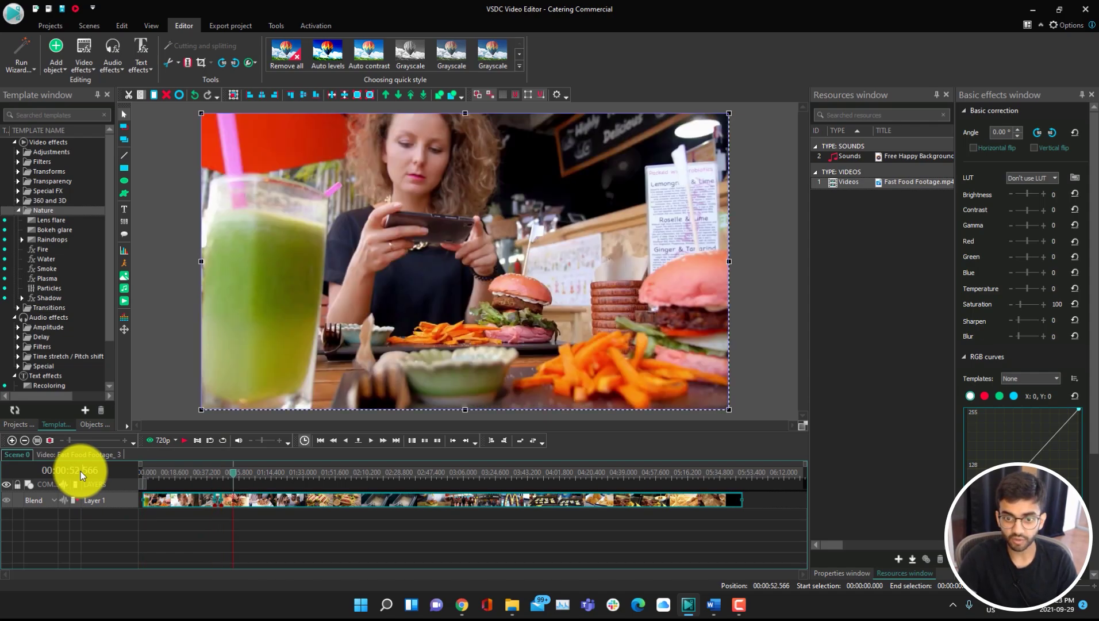
{"action": "scroll", "coordinate": [81, 473], "scroll_direction": "down", "scroll_amount": 1}
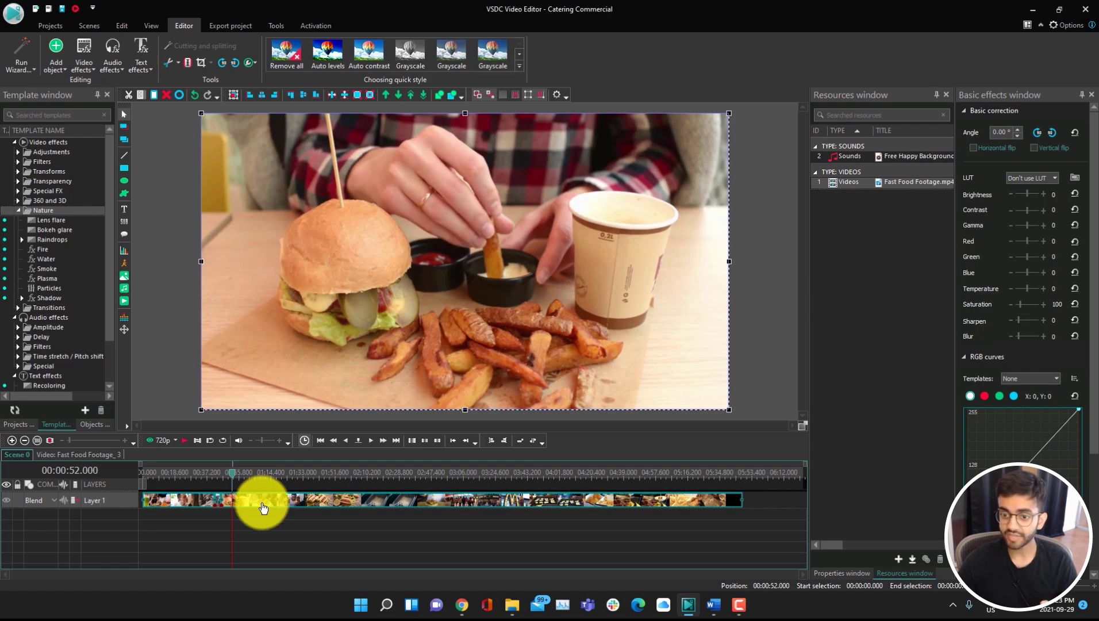
{"action": "mouse_move", "coordinate": [269, 507]}
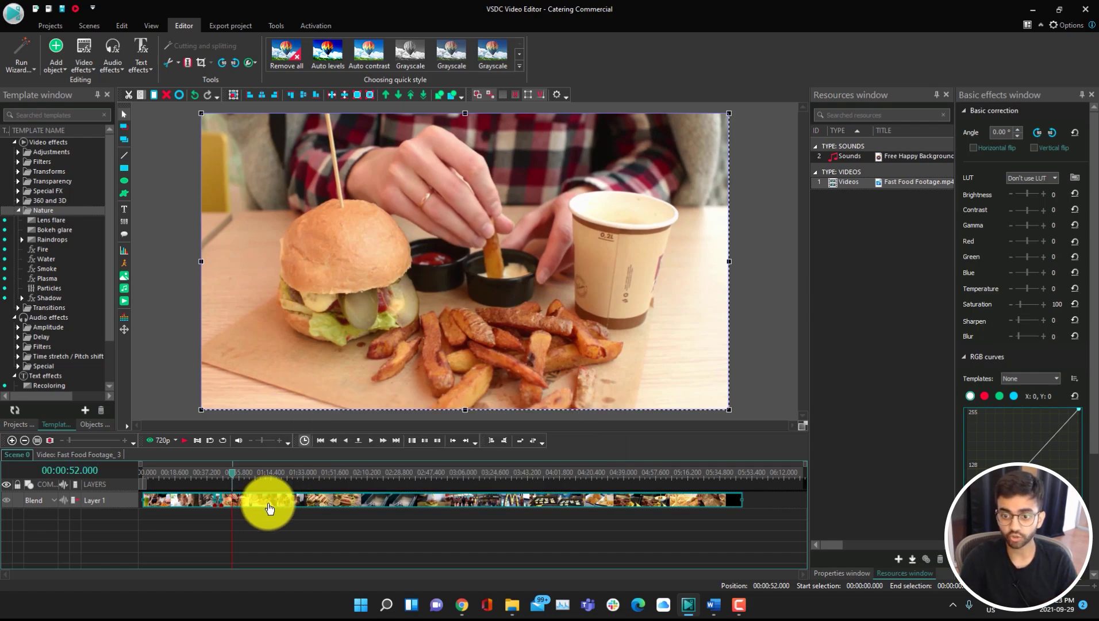
{"action": "key", "text": "x"}
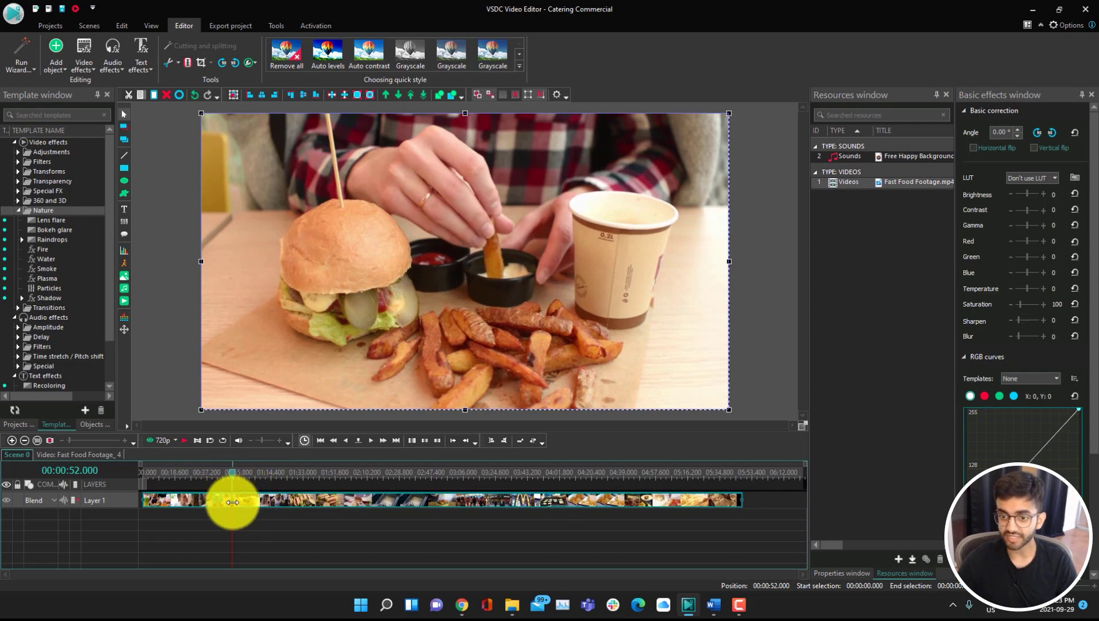
{"action": "key", "text": "space"}
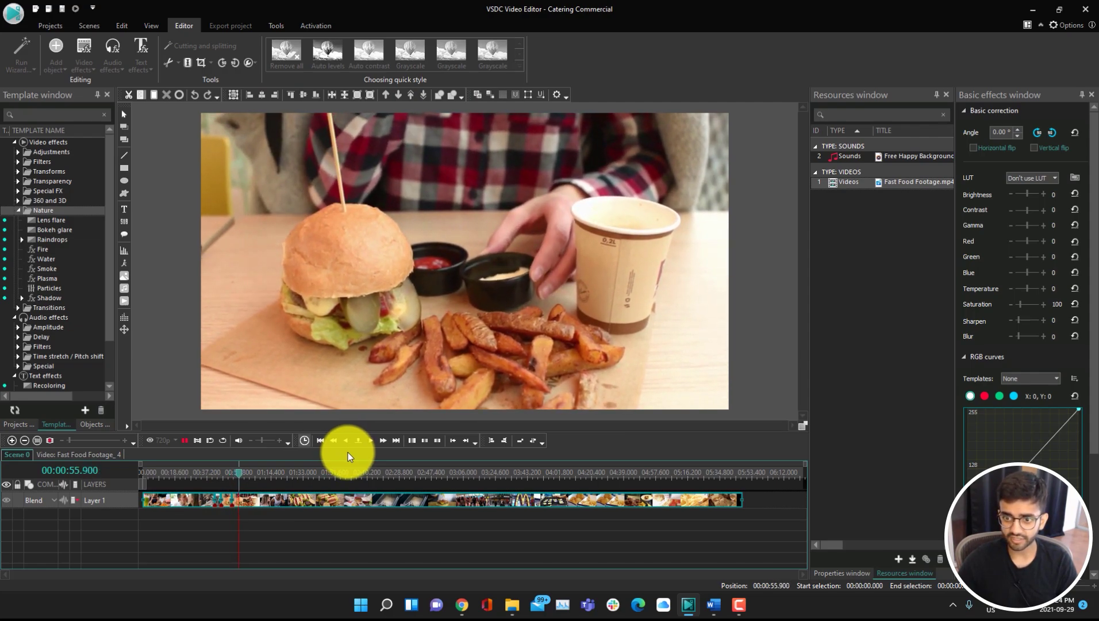
{"action": "key", "text": "space"}
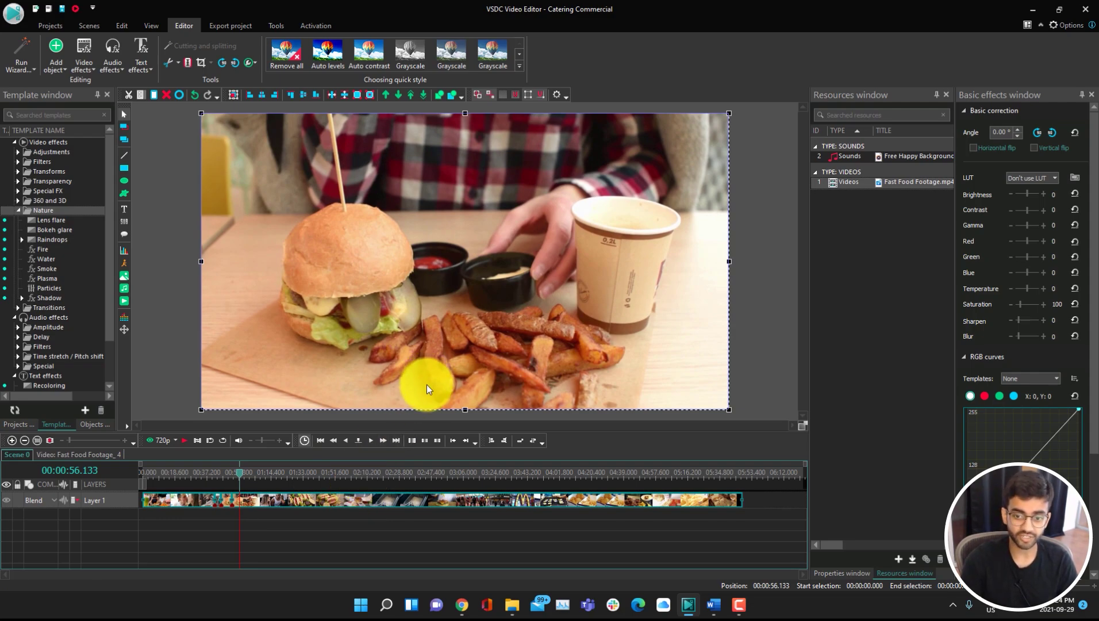
{"action": "key", "text": "shift+s"}
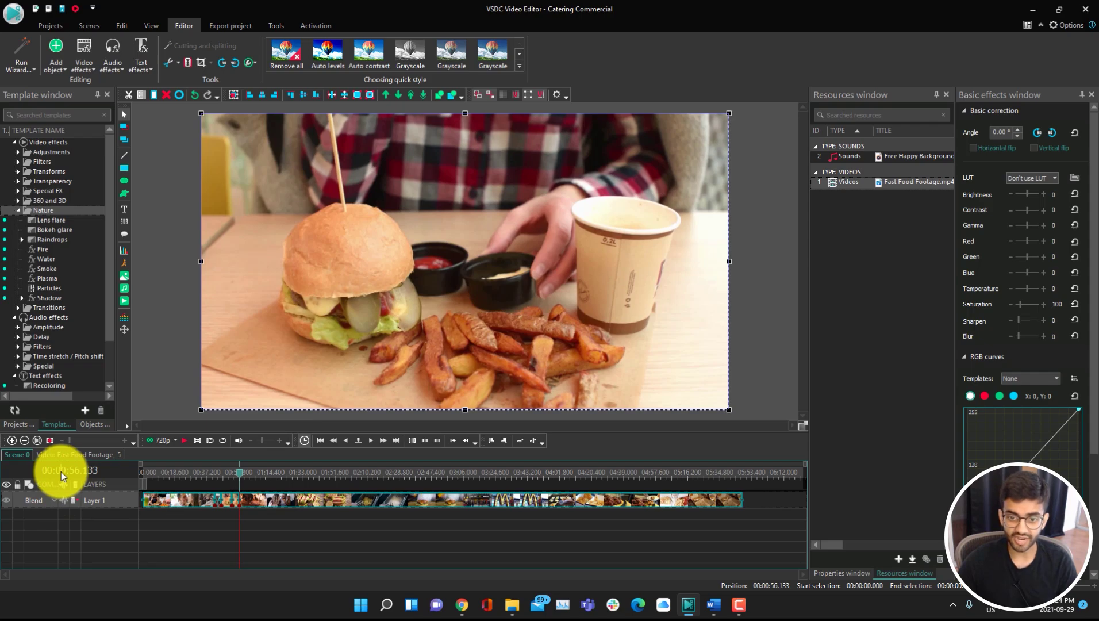
- Split the clip at 00:01:38.000 and again at about 00:01:44.633 to isolate the hot dog shot
{"action": "type", "text": "13"}
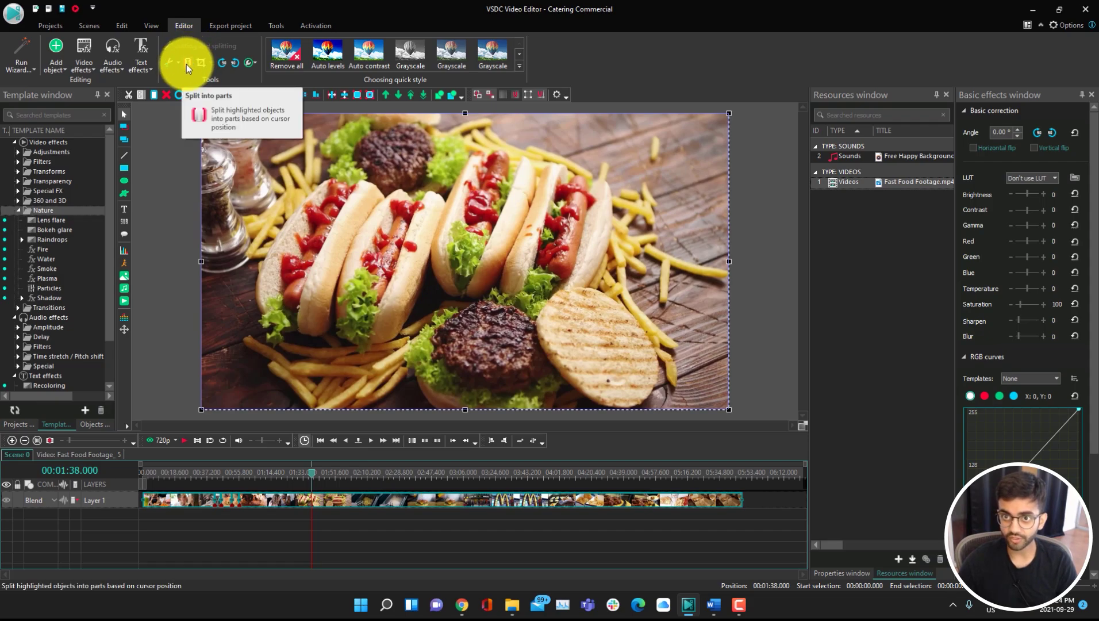
{"action": "key", "text": "space"}
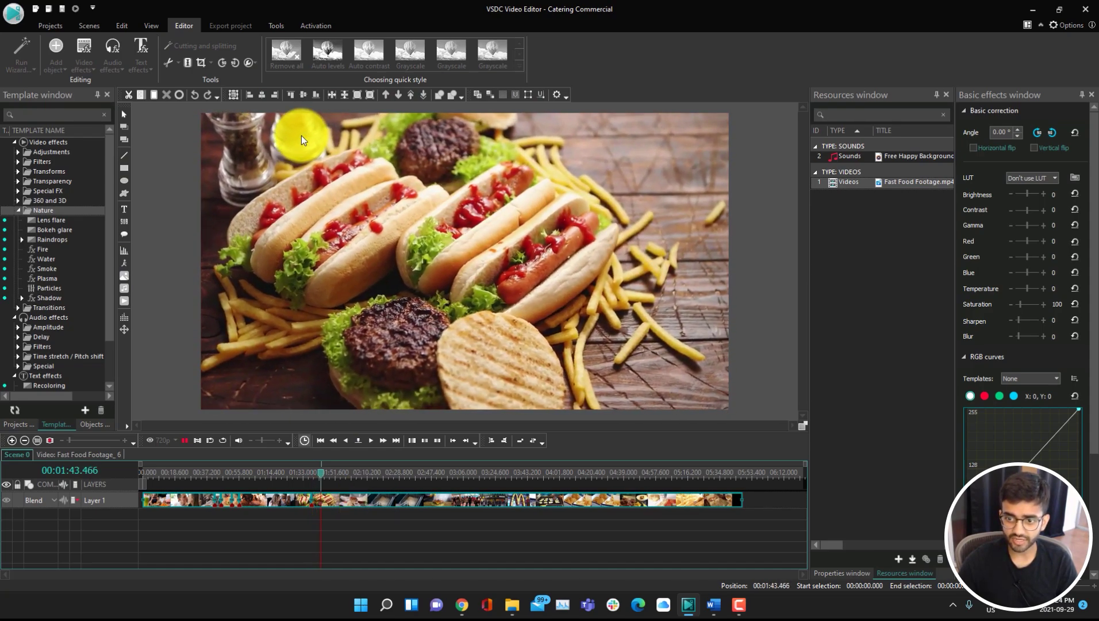
{"action": "left_click", "coordinate": [301, 135]}
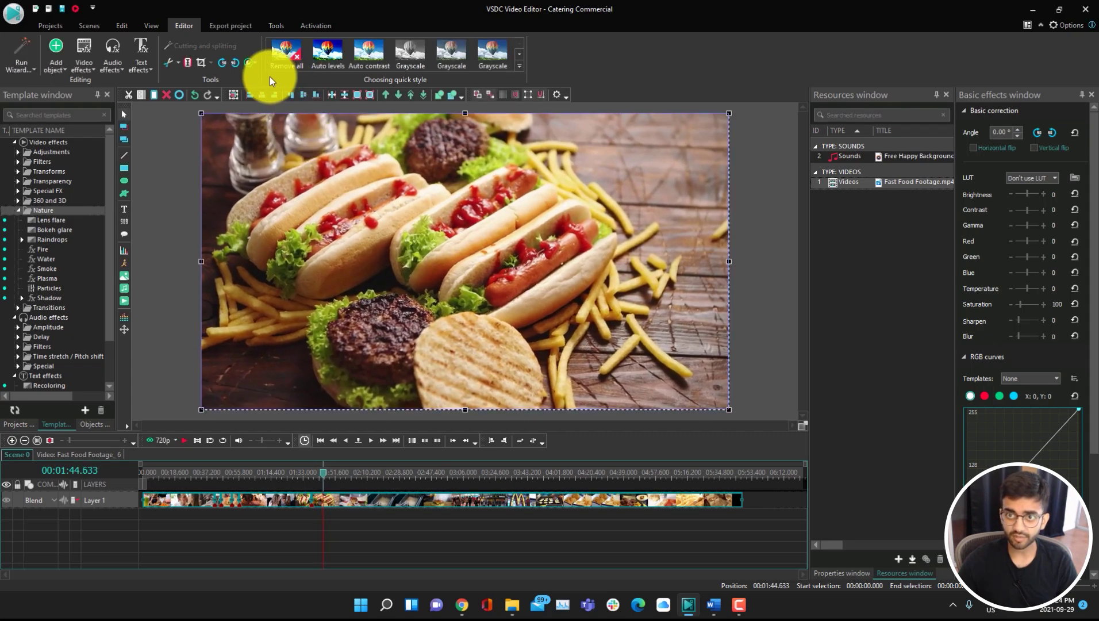
{"action": "left_click", "coordinate": [188, 64]}
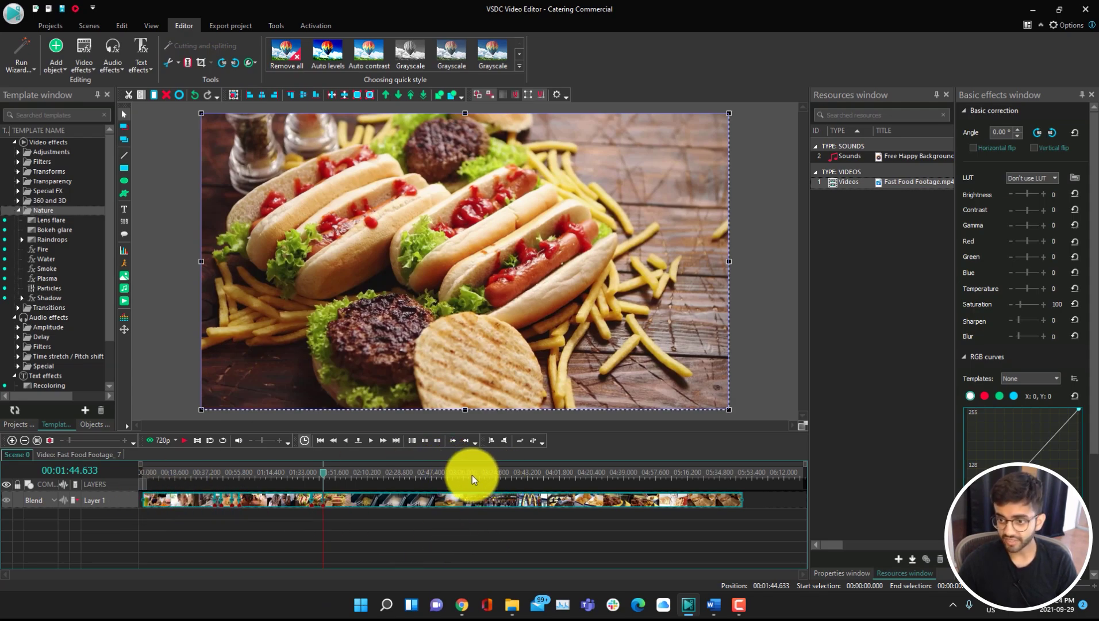
- Split the clip at about 00:02:40.366 and 00:02:44.700 to isolate the burger sauce shot
{"action": "left_click_drag", "start_coordinate": [387, 473], "coordinate": [421, 483]}
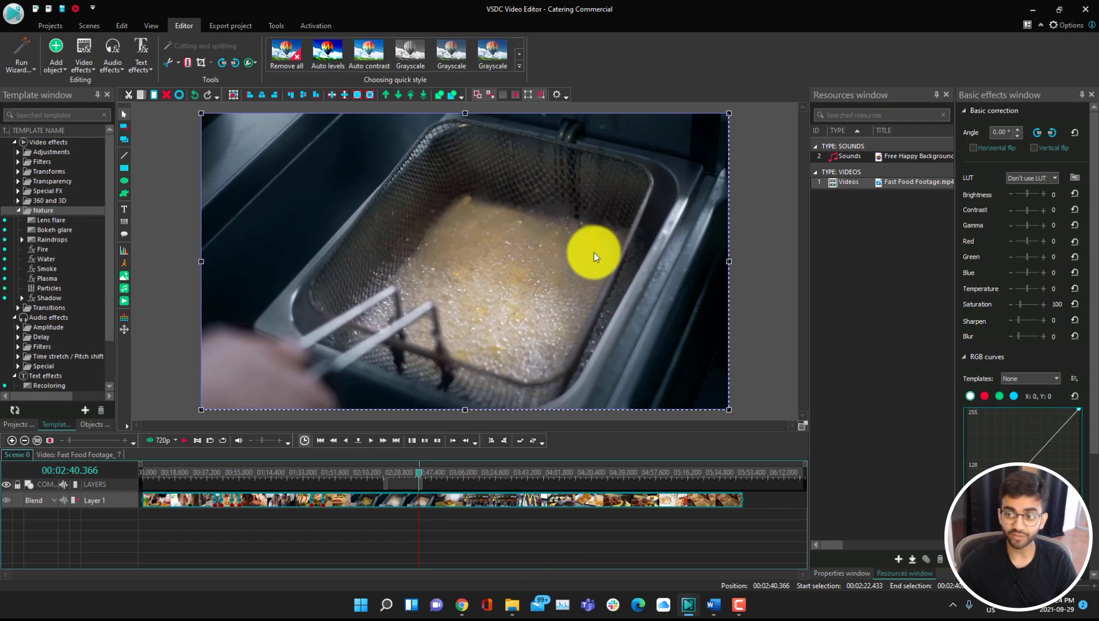
{"action": "left_click", "coordinate": [186, 62]}
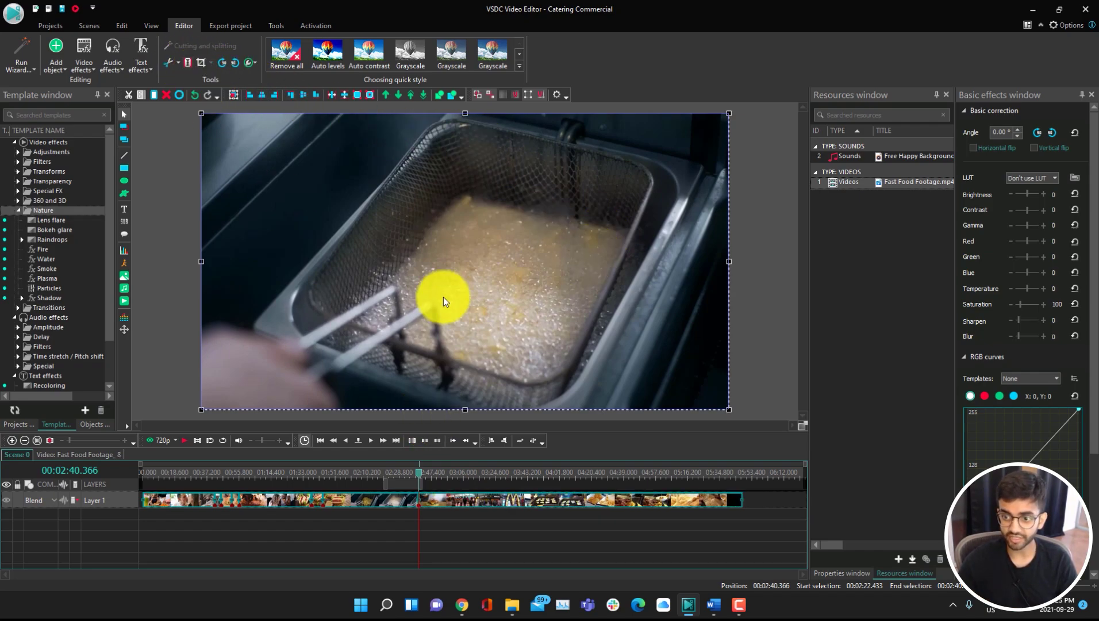
{"action": "key", "text": "space"}
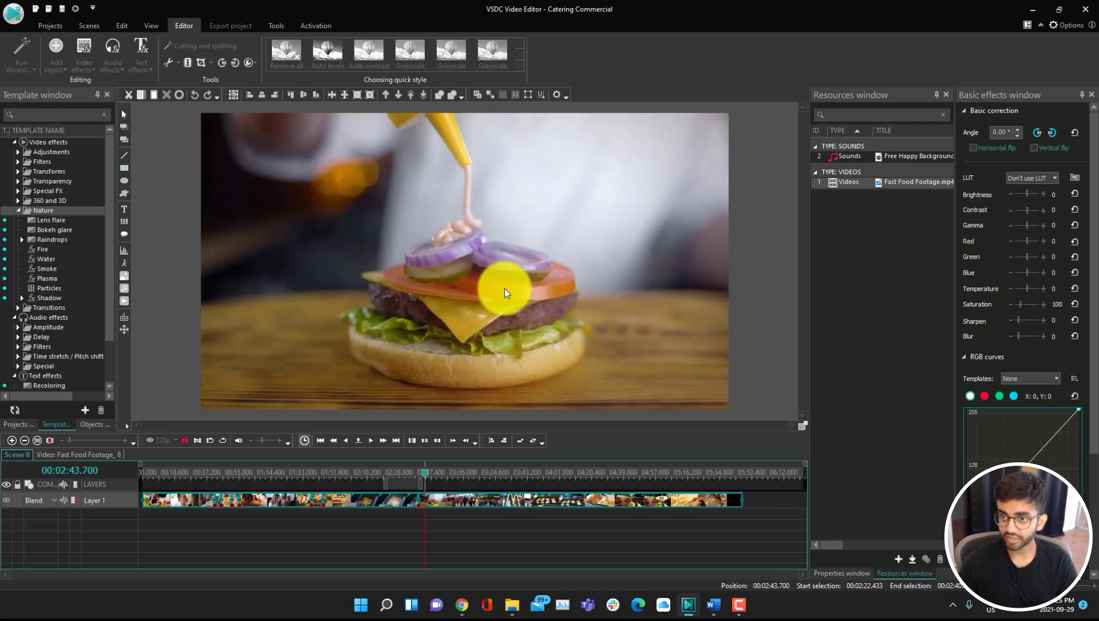
{"action": "left_click", "coordinate": [497, 403]}
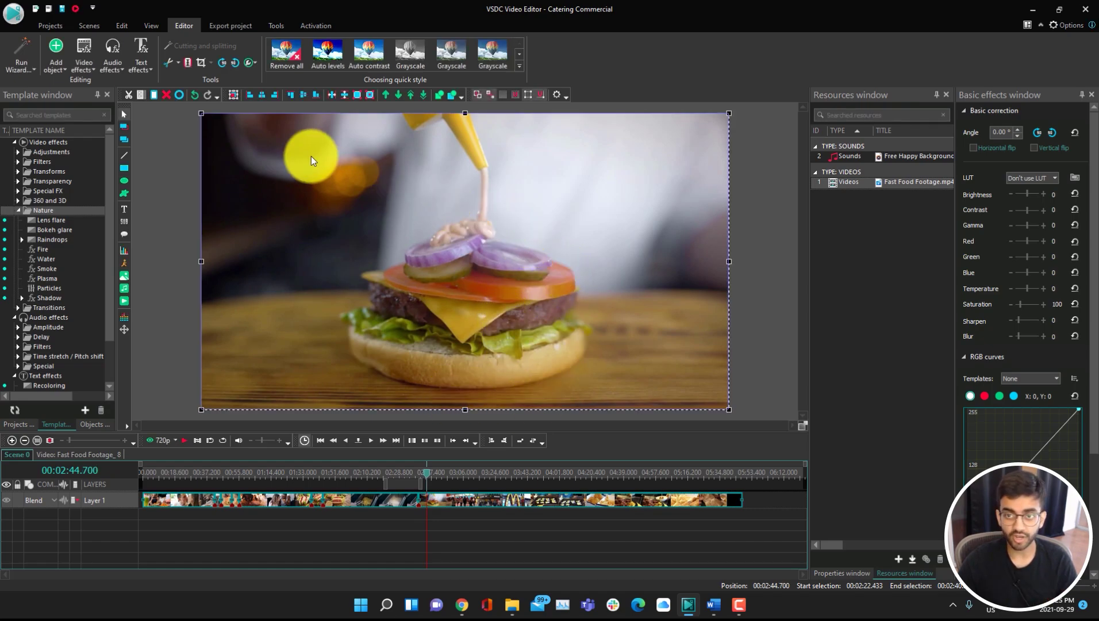
{"action": "left_click", "coordinate": [187, 62]}
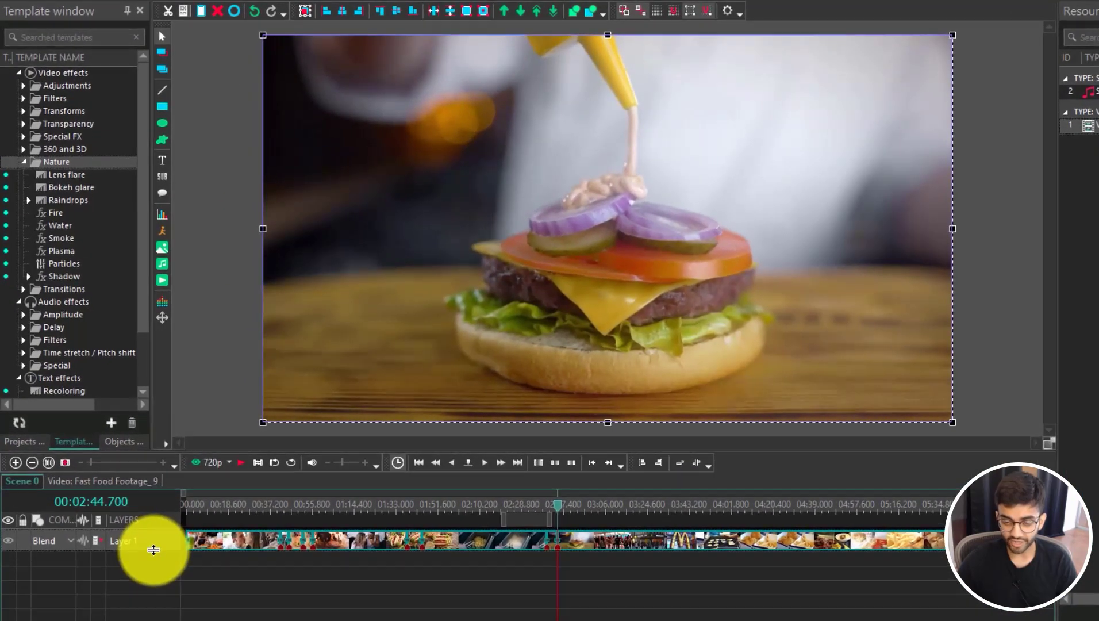
- Increase the height of Layer 1 in the timeline to enlarge its thumbnails, and deselect the clips
{"action": "left_click_drag", "start_coordinate": [150, 542], "coordinate": [148, 576]}
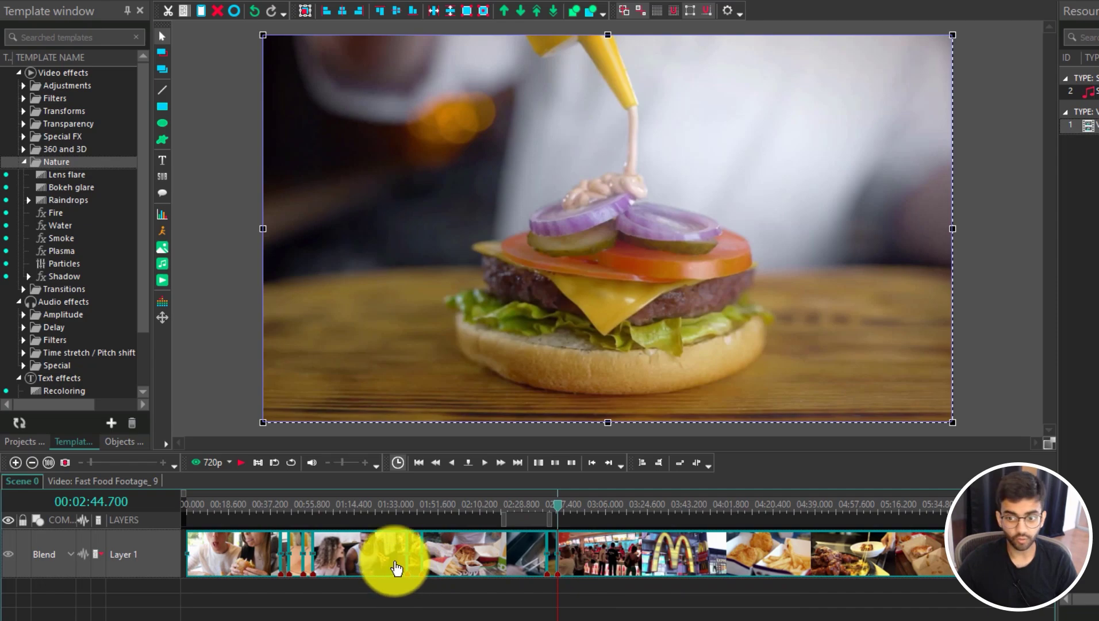
{"action": "left_click", "coordinate": [244, 592]}
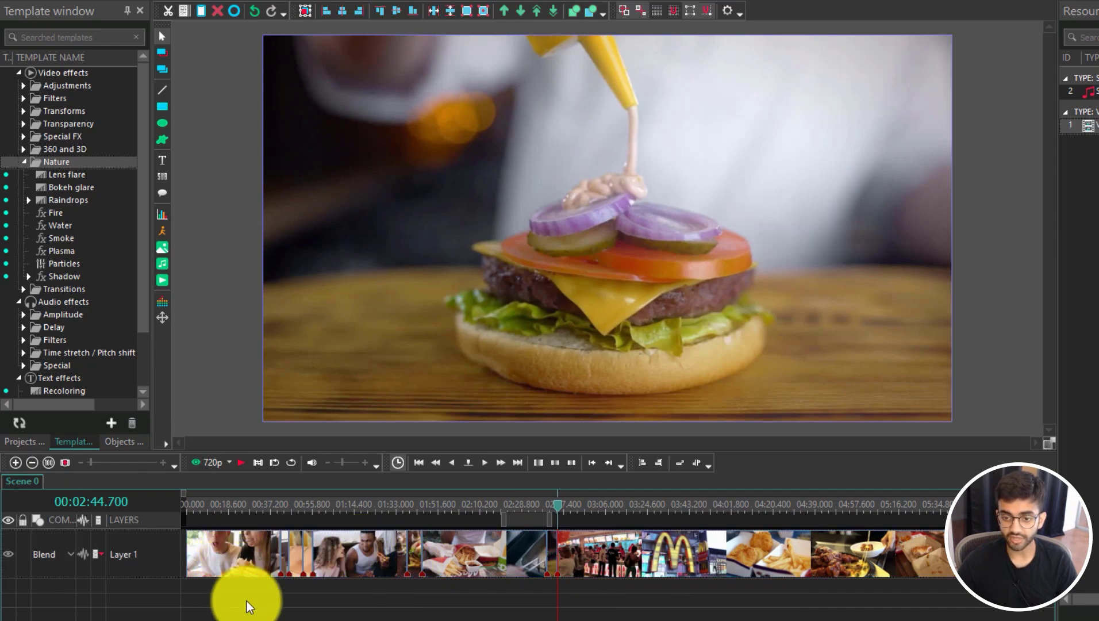
- Delete the unwanted footage before, between and after the four isolated shots on Layer 1
{"action": "left_click", "coordinate": [221, 556]}
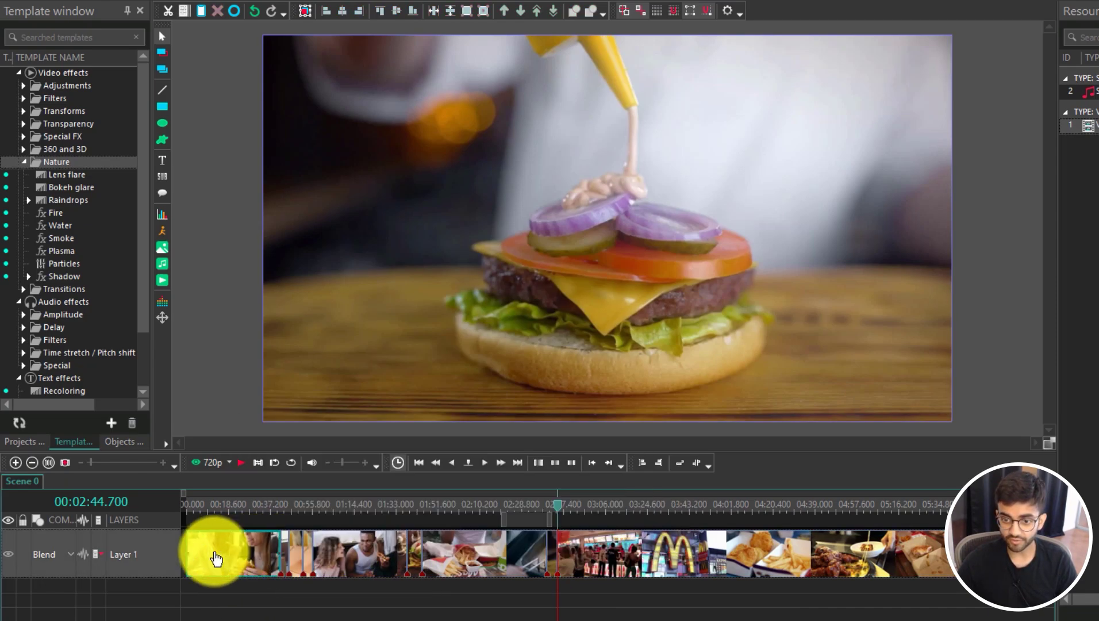
{"action": "key", "text": "Delete"}
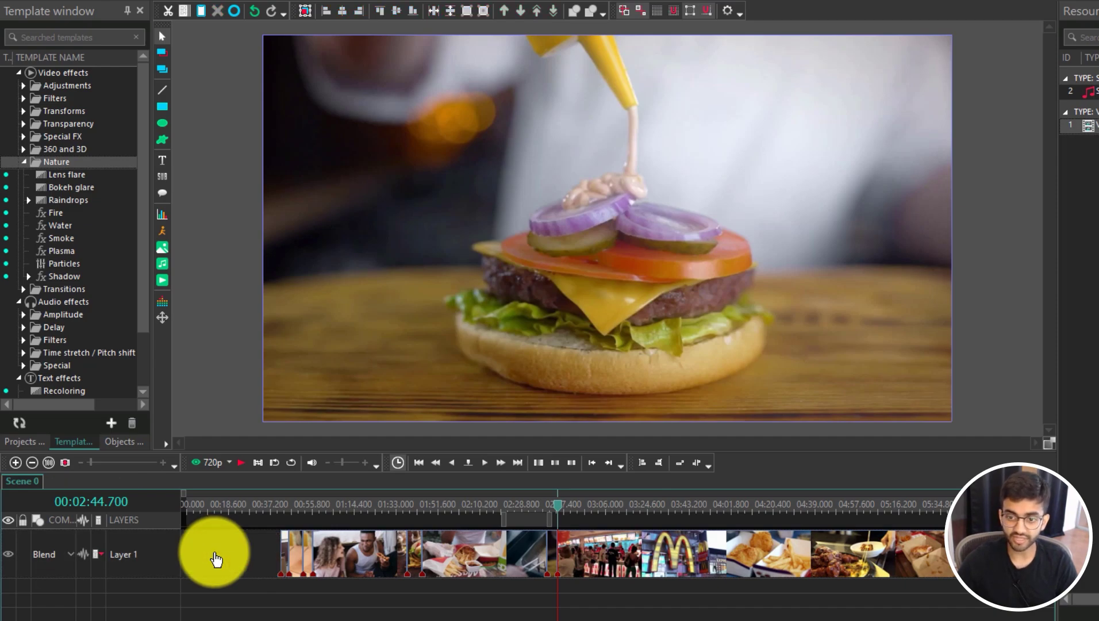
{"action": "left_click", "coordinate": [297, 550]}
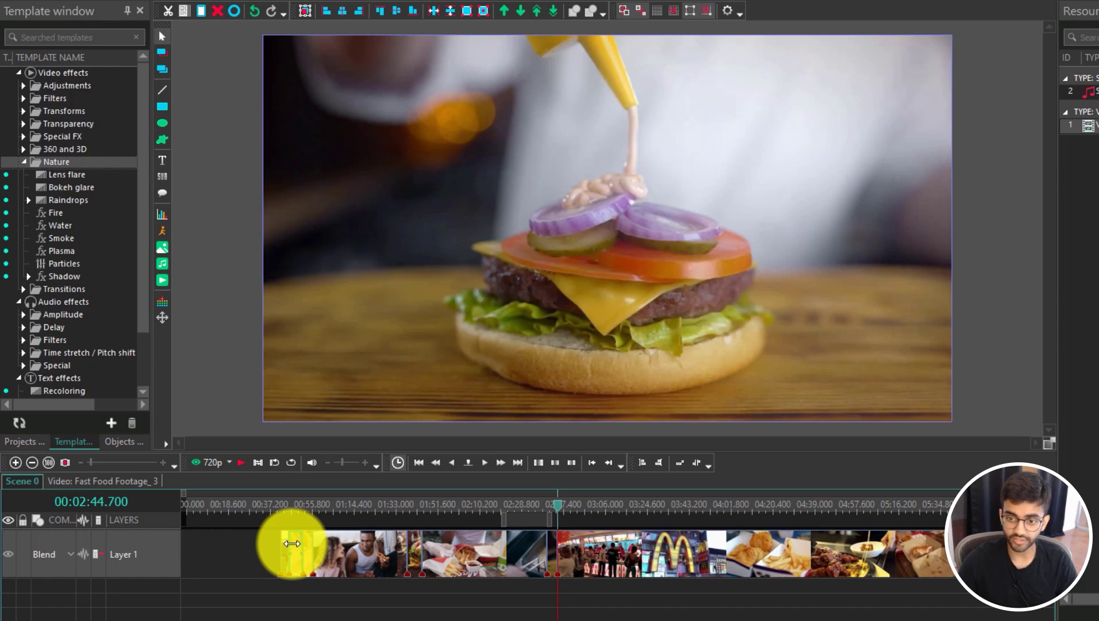
{"action": "left_click_drag", "start_coordinate": [292, 543], "coordinate": [303, 544]}
{"action": "left_click", "coordinate": [373, 554]}
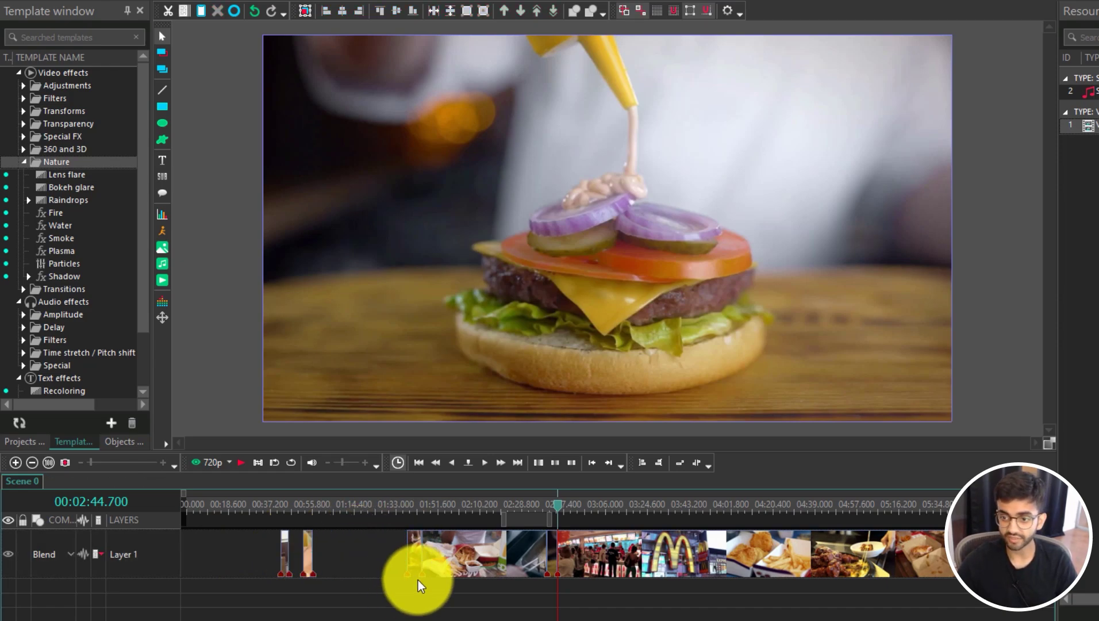
{"action": "left_click", "coordinate": [448, 569]}
{"action": "key", "text": "Delete"}
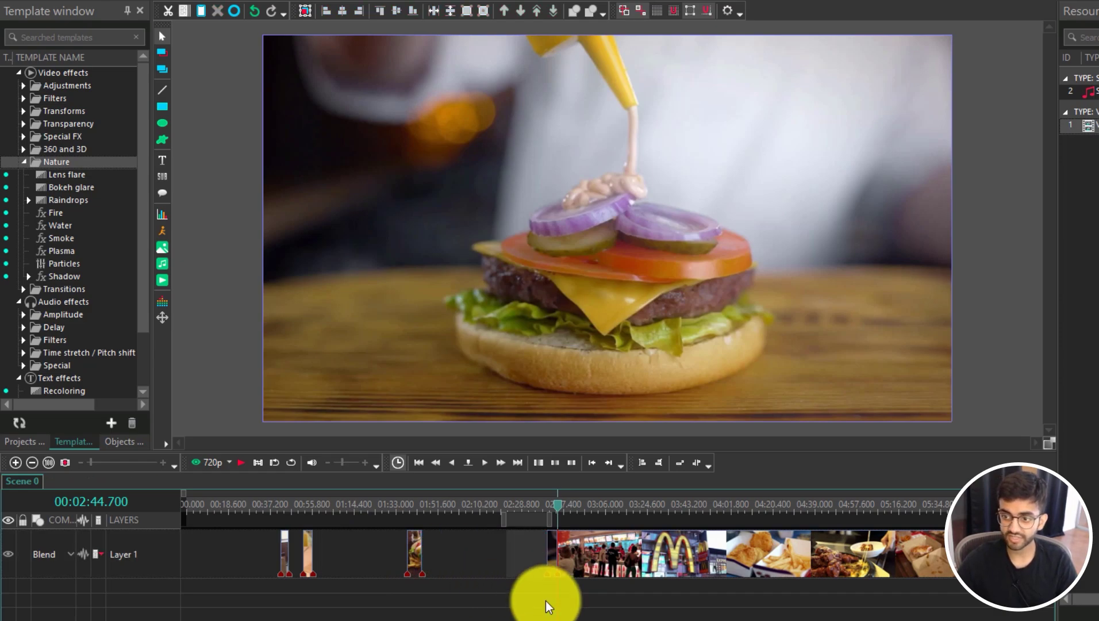
{"action": "left_click", "coordinate": [658, 567]}
{"action": "key", "text": "Delete"}
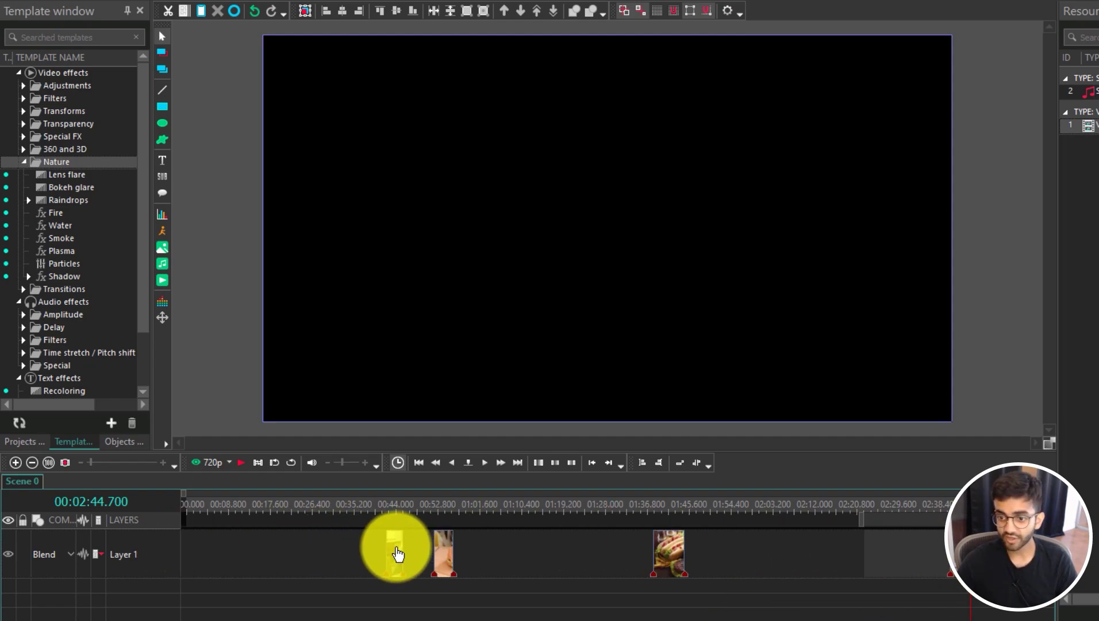
- Move the four remaining shots back to back in their existing order, starting at the beginning of Layer 1
{"action": "left_click_drag", "start_coordinate": [396, 552], "coordinate": [176, 560]}
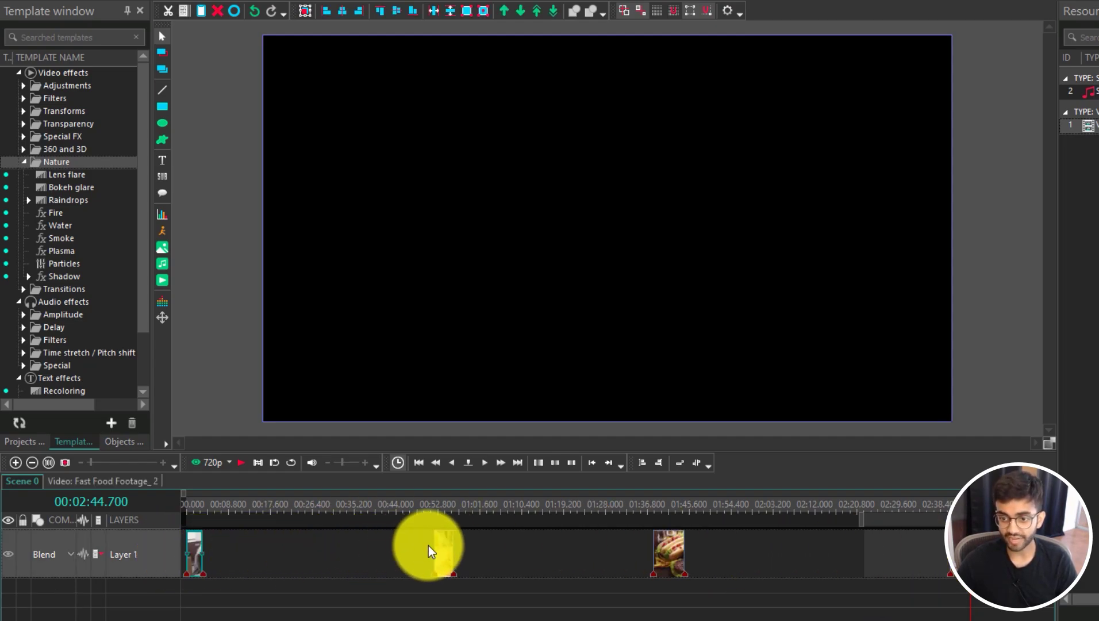
{"action": "left_click_drag", "start_coordinate": [430, 551], "coordinate": [228, 559]}
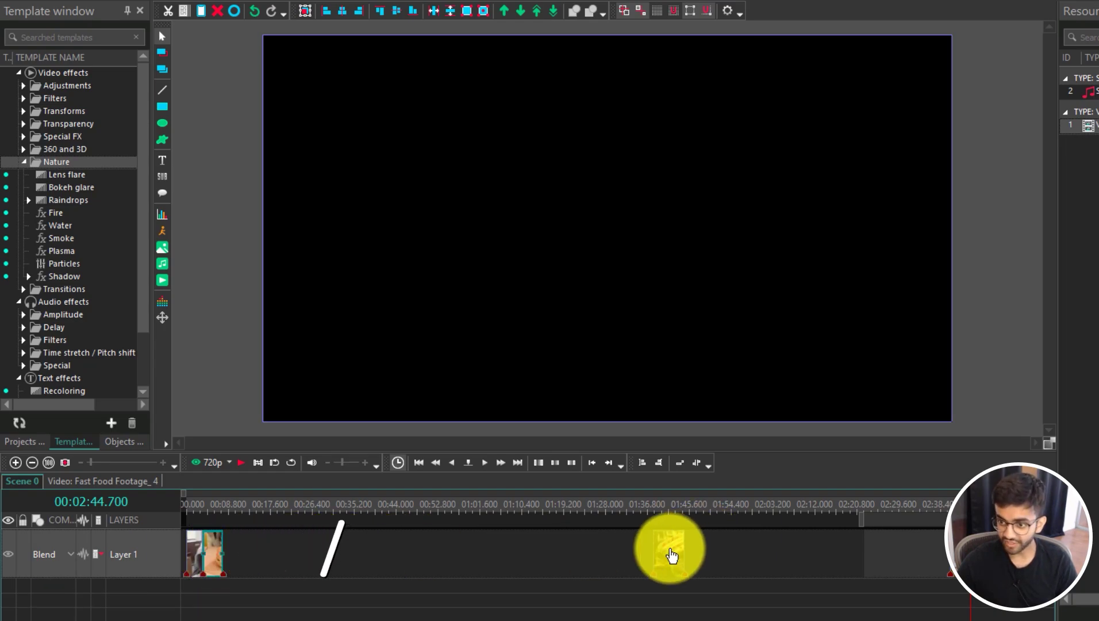
{"action": "left_click_drag", "start_coordinate": [669, 551], "coordinate": [238, 576]}
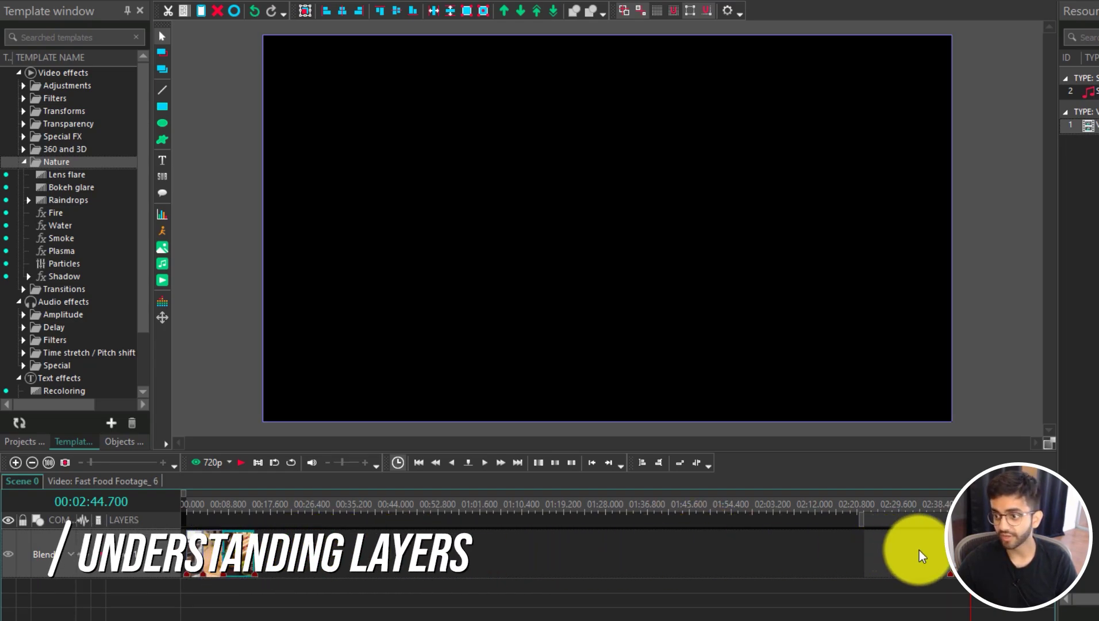
{"action": "left_click_drag", "start_coordinate": [955, 557], "coordinate": [263, 569]}
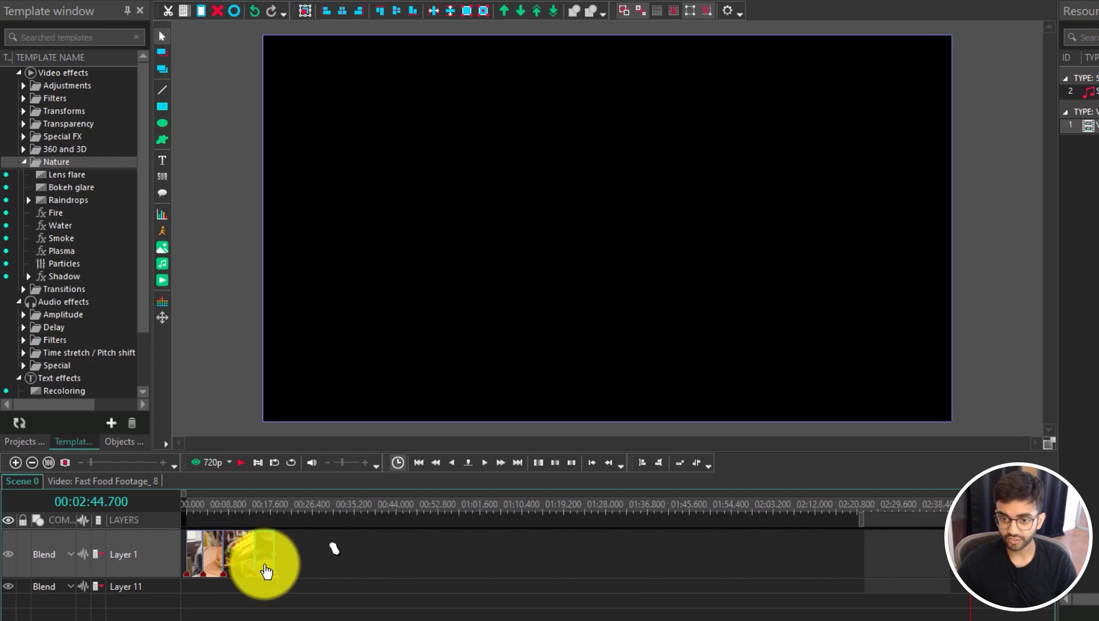
- Reduce the height of Layer 1 slightly and rename it Main Layer
{"action": "left_click_drag", "start_coordinate": [163, 578], "coordinate": [164, 569]}
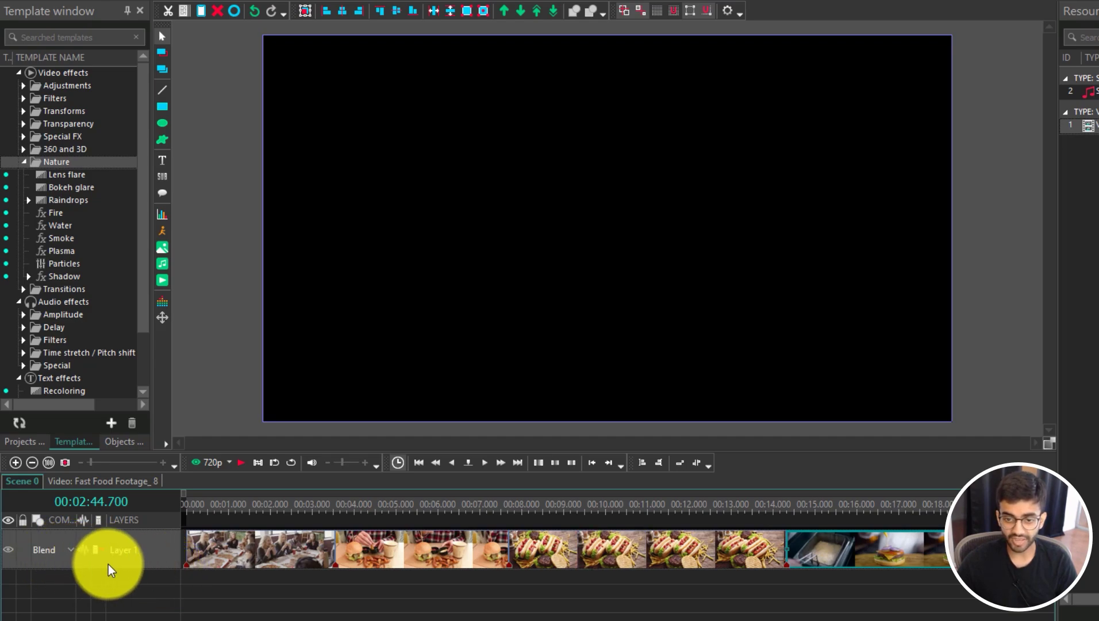
{"action": "double_click", "coordinate": [127, 552]}
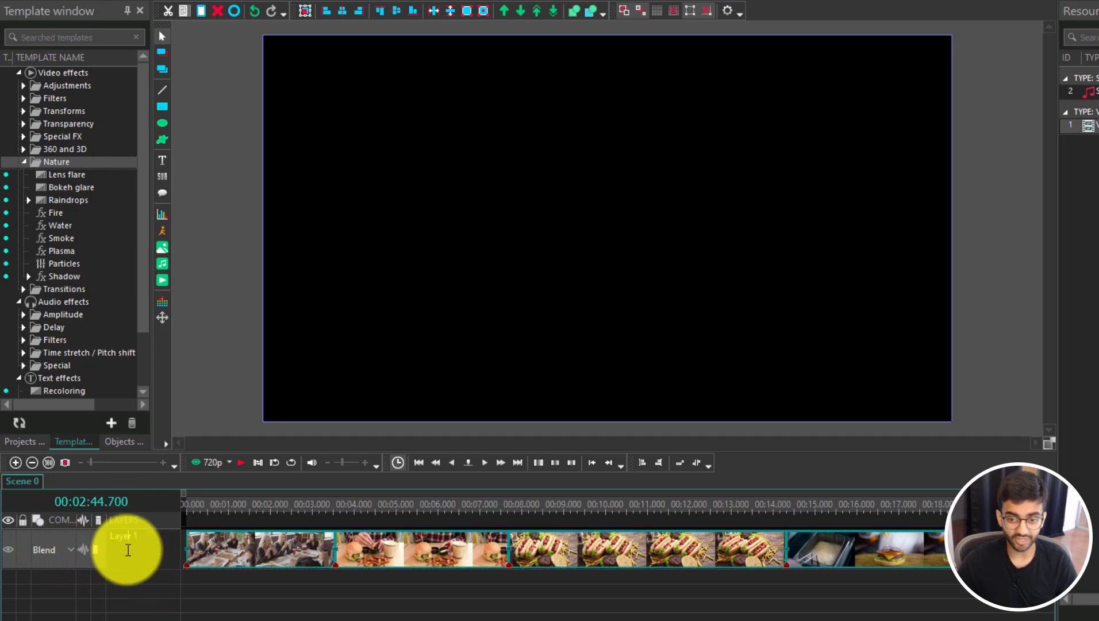
{"action": "type", "text": "Main"}
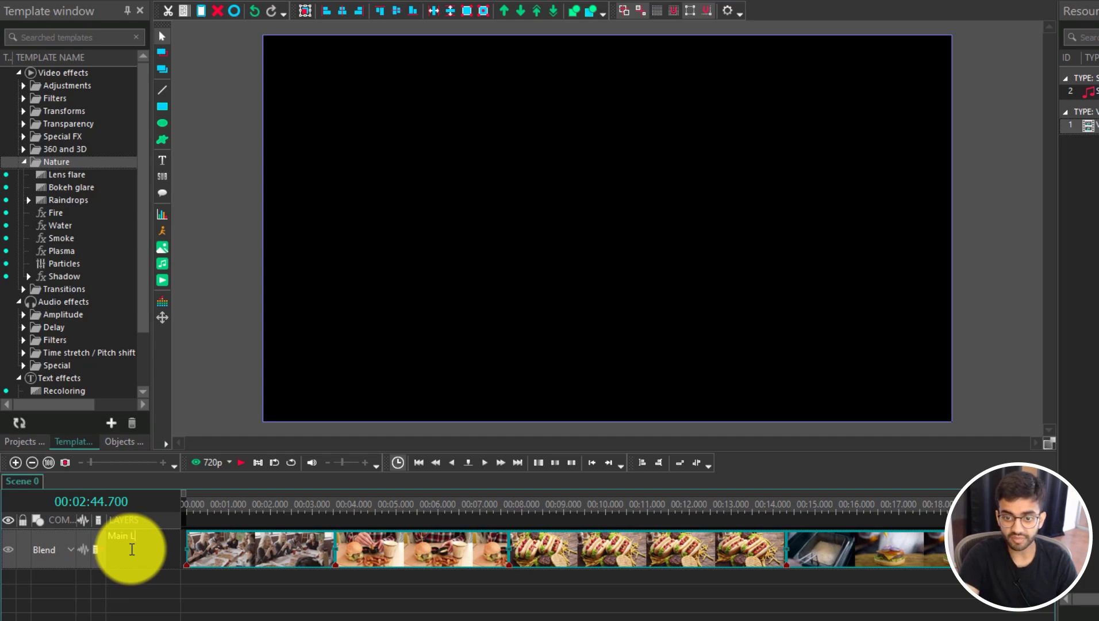
{"action": "left_click", "coordinate": [322, 589]}
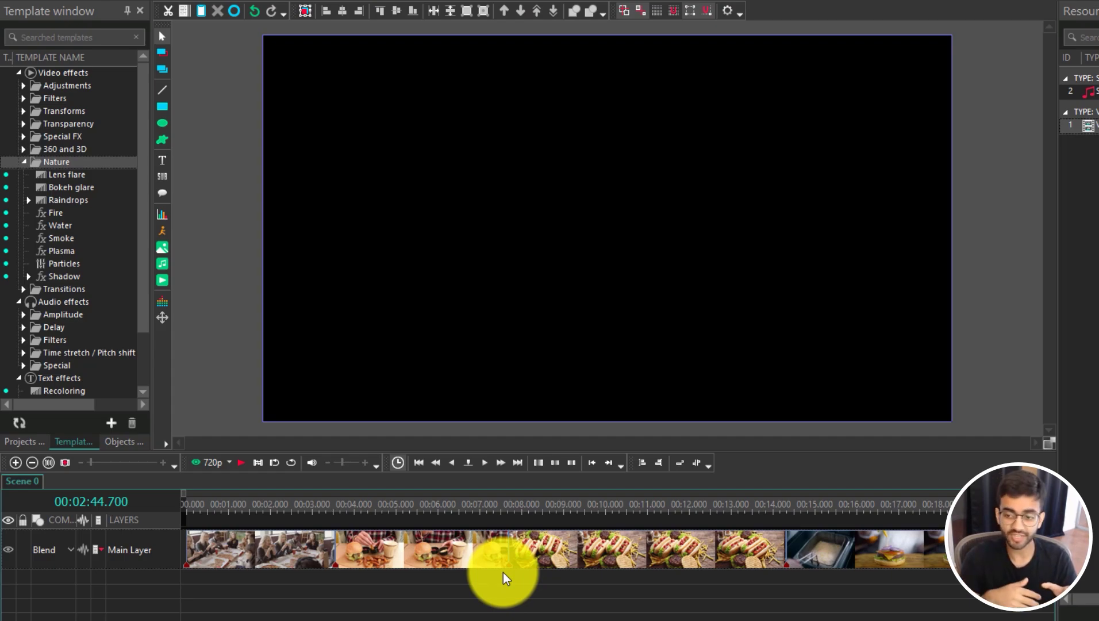
- Move the burger and fries shot onto a new layer below and return it to its place on Main Layer
{"action": "left_click_drag", "start_coordinate": [439, 559], "coordinate": [392, 585]}
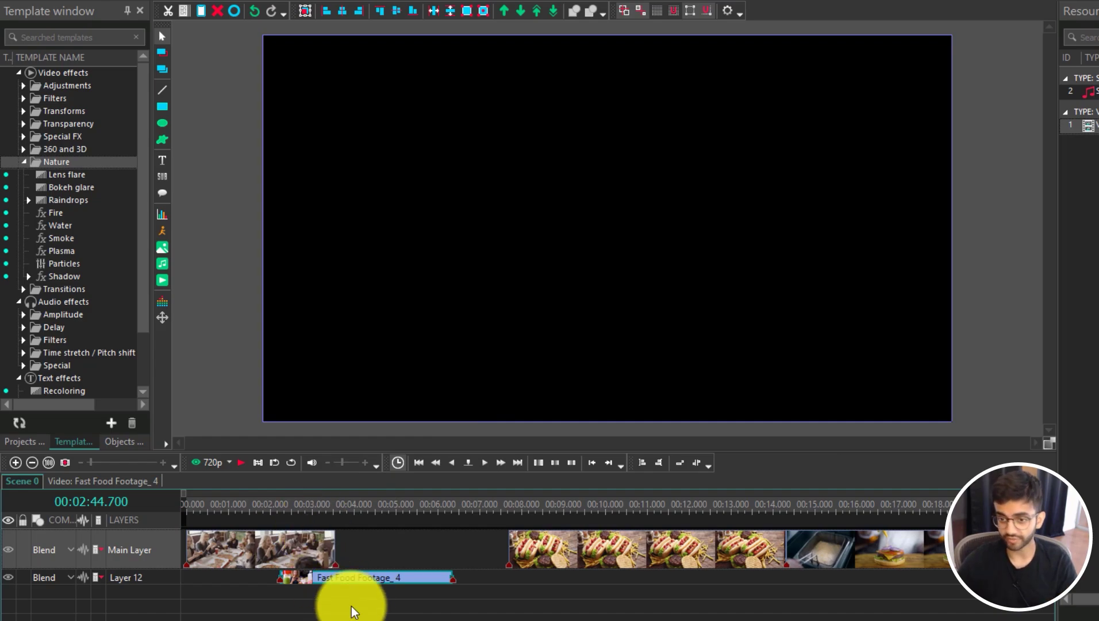
{"action": "left_click_drag", "start_coordinate": [360, 581], "coordinate": [429, 572]}
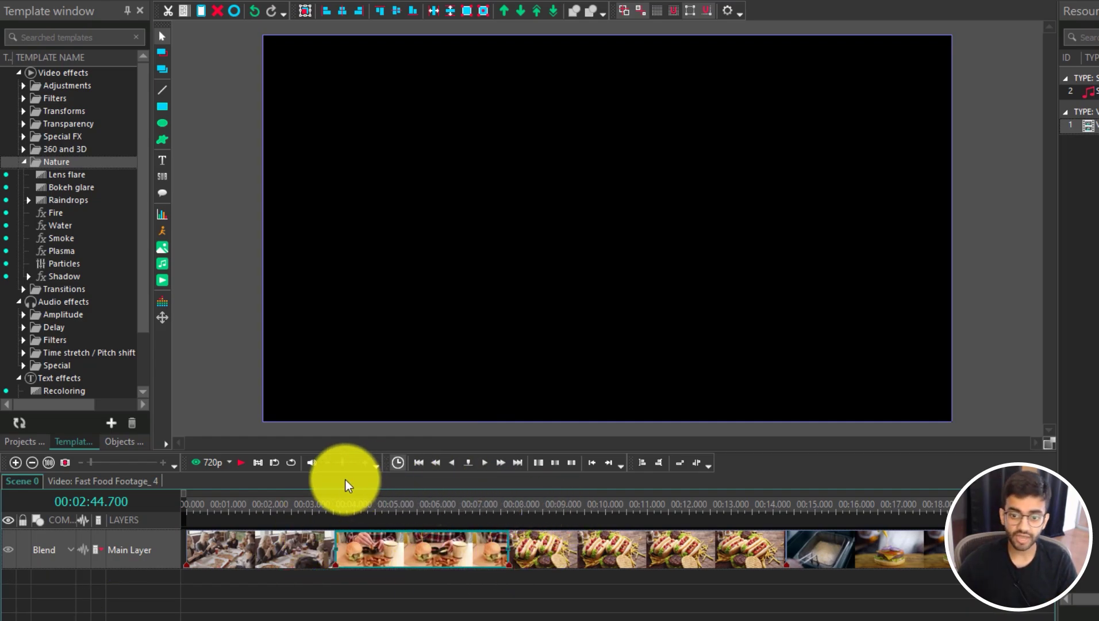
- Select the opening shot and scrub the playhead to 00:00:04.800 to view the burger and fries shot
{"action": "mouse_move", "coordinate": [277, 552]}
{"action": "left_mouse_down"}
{"action": "mouse_move", "coordinate": [319, 584]}
{"action": "mouse_move", "coordinate": [277, 552]}
{"action": "left_mouse_up"}
{"action": "left_click", "coordinate": [308, 508]}
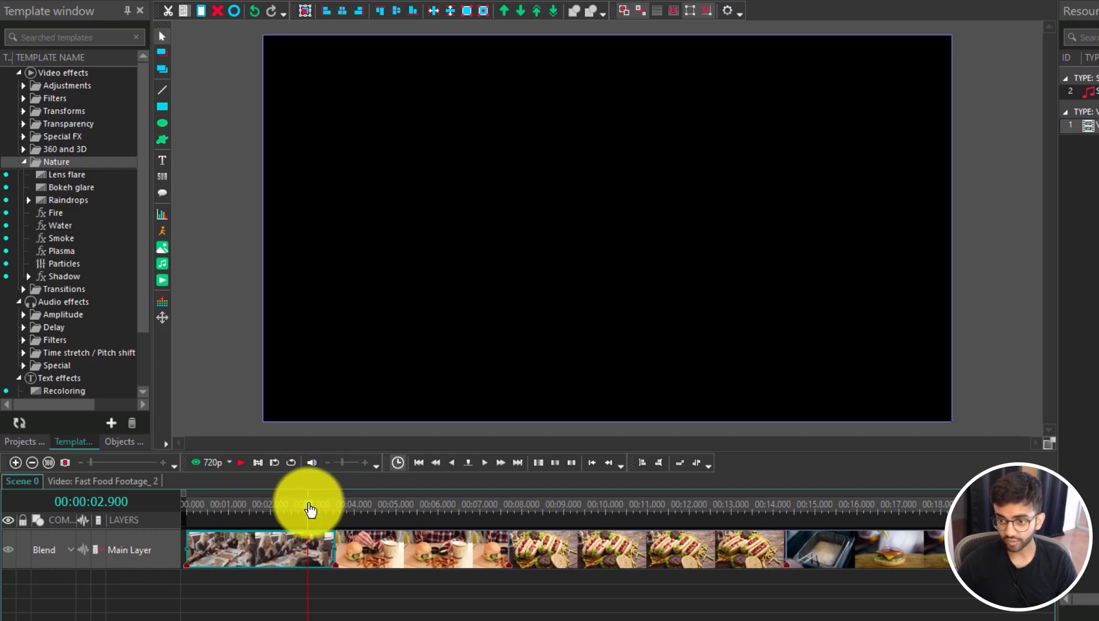
{"action": "left_click_drag", "start_coordinate": [308, 508], "coordinate": [387, 508]}
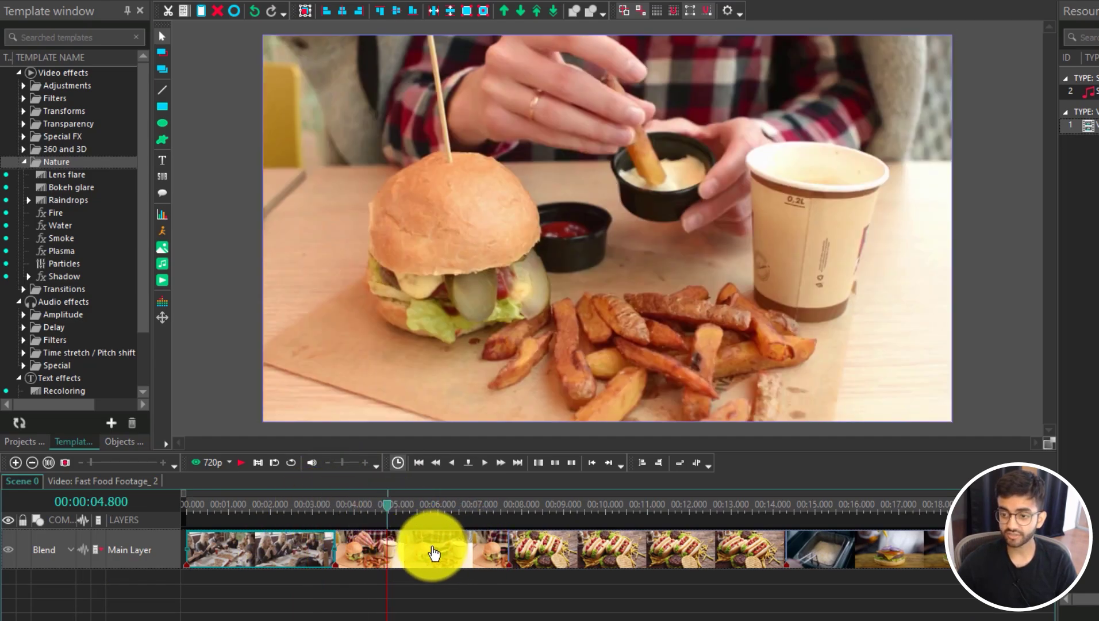
- Move the burger and fries shot to the end of Main Layer and close the gaps between the other shots
{"action": "left_click_drag", "start_coordinate": [437, 552], "coordinate": [1055, 558]}
{"action": "left_click_drag", "start_coordinate": [575, 558], "coordinate": [437, 559]}
{"action": "left_click", "coordinate": [632, 552]}
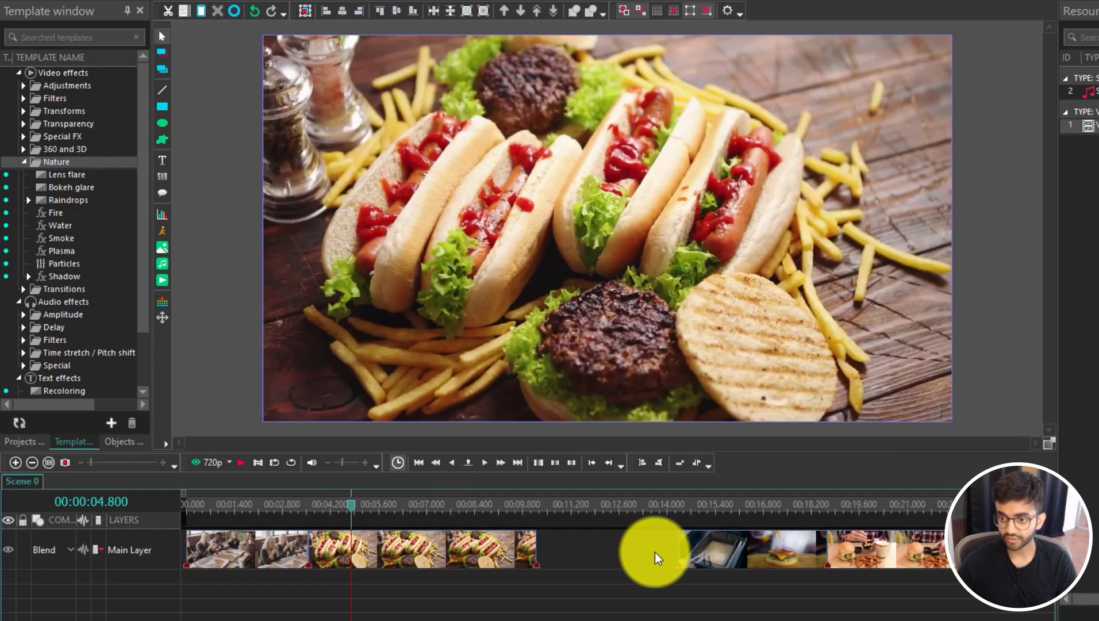
{"action": "left_click_drag", "start_coordinate": [758, 554], "coordinate": [618, 554]}
{"action": "left_click_drag", "start_coordinate": [851, 555], "coordinate": [713, 557]}
{"action": "left_click", "coordinate": [290, 610]}
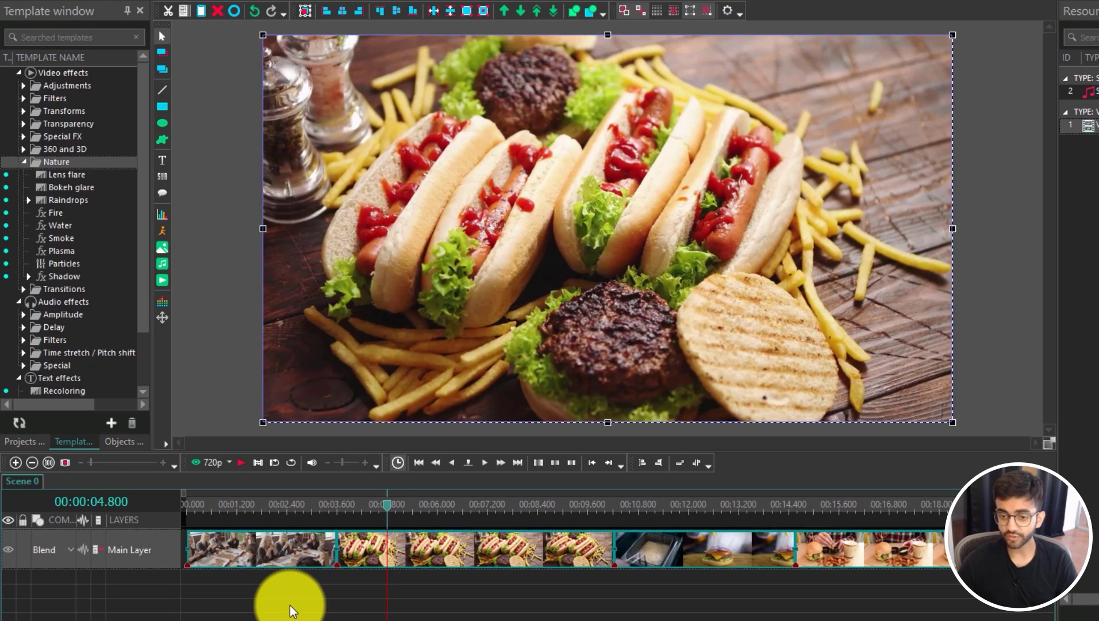
- Hide and show Main Layer, and lock and unlock it again
{"action": "left_click", "coordinate": [9, 552]}
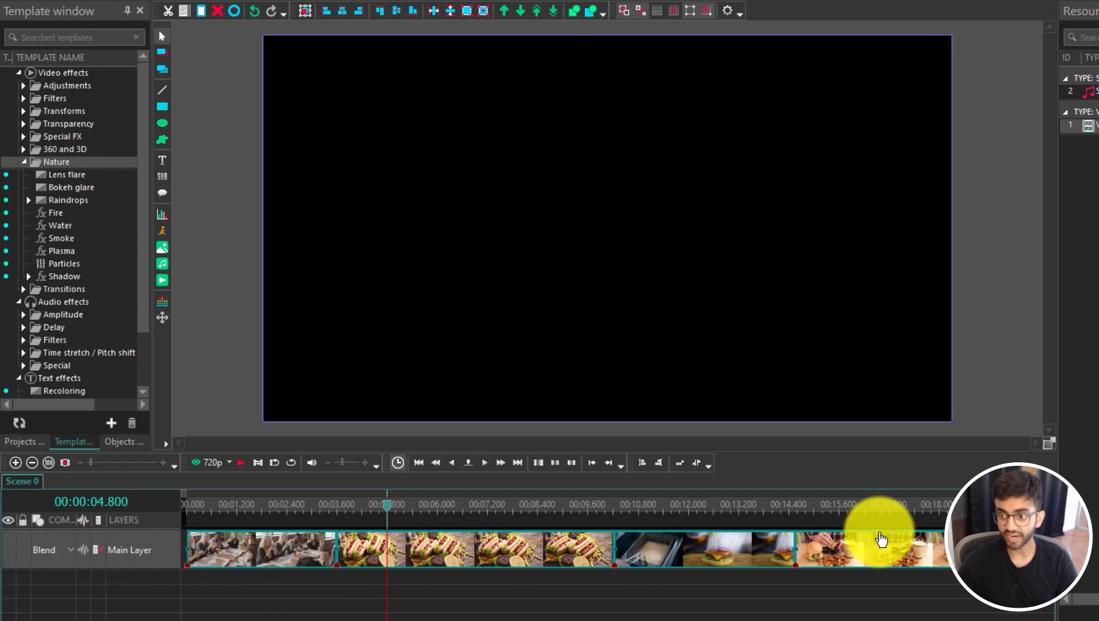
{"action": "left_click", "coordinate": [10, 551]}
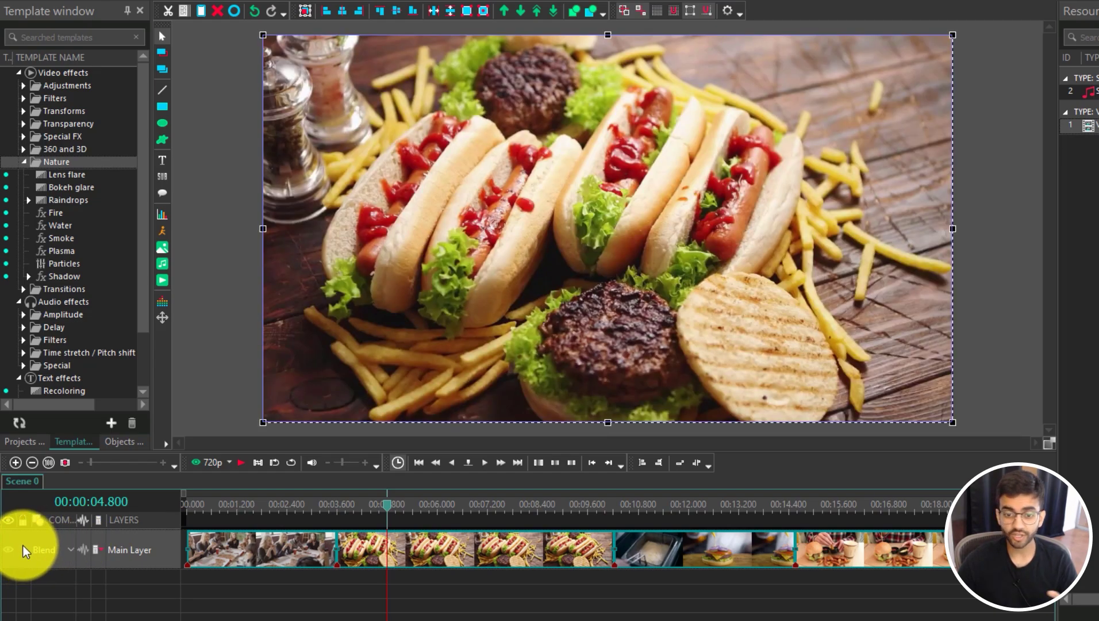
{"action": "left_click", "coordinate": [23, 549]}
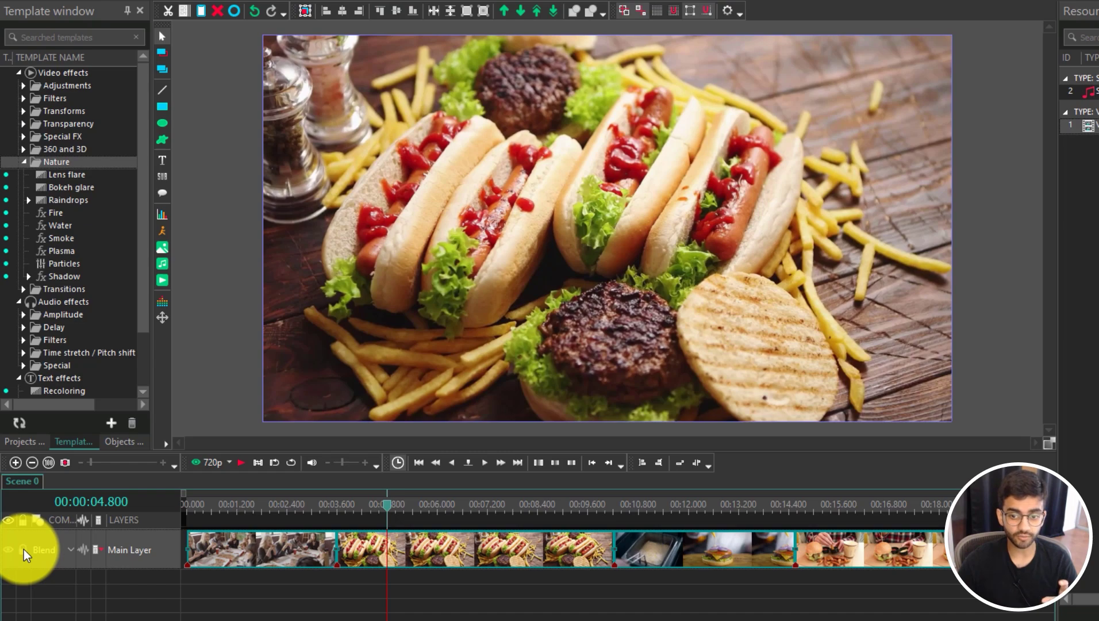
{"action": "left_click", "coordinate": [24, 550]}
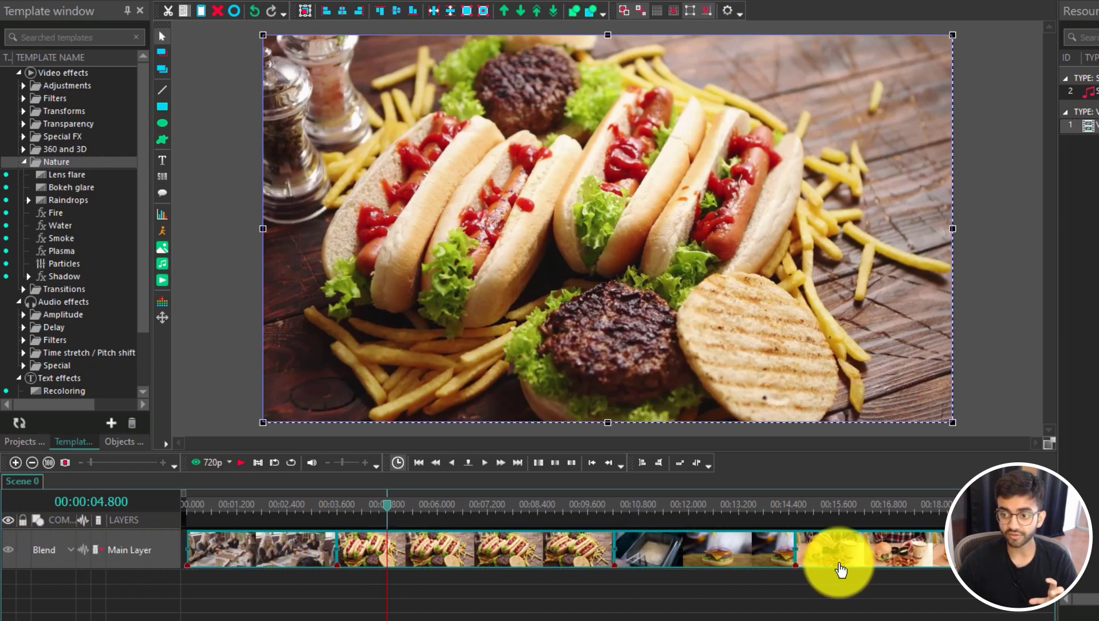
- Examine the clip information and the video and audio effects available for the selected shots
{"action": "mouse_move", "coordinate": [871, 566]}
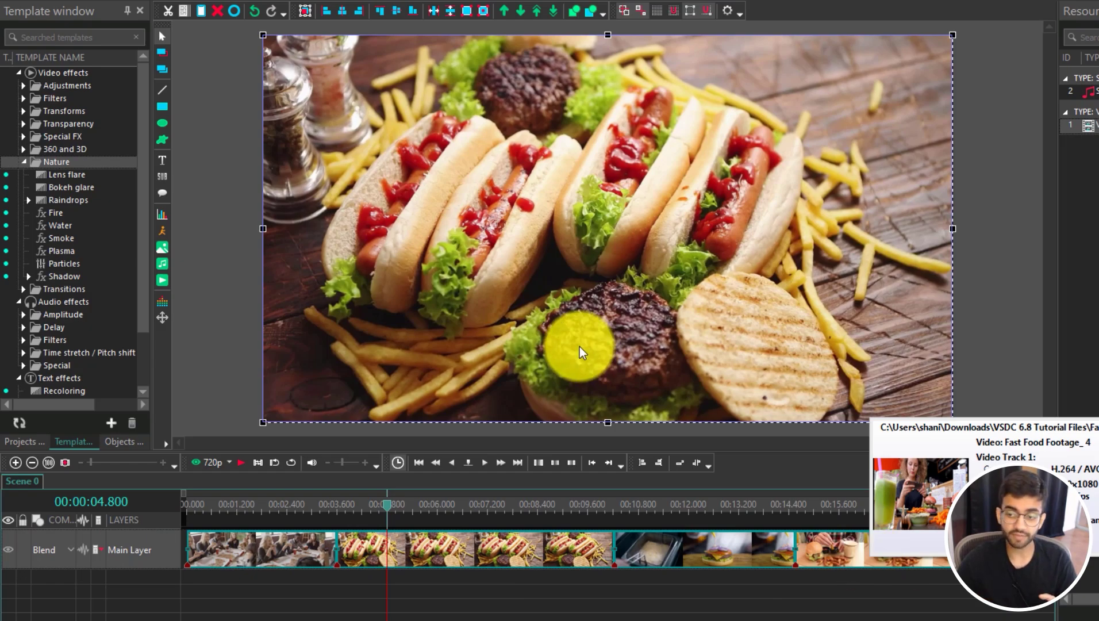
{"action": "mouse_move", "coordinate": [92, 461]}
{"action": "left_mouse_down"}
{"action": "mouse_move", "coordinate": [129, 461]}
{"action": "mouse_move", "coordinate": [83, 462]}
{"action": "left_mouse_up"}
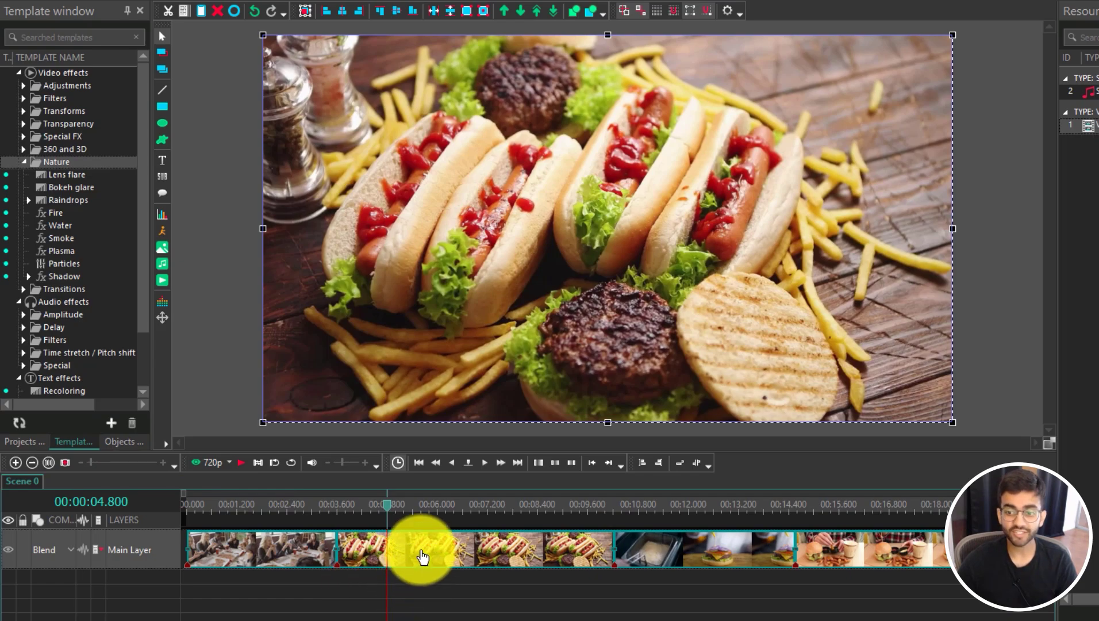
{"action": "right_click", "coordinate": [263, 551]}
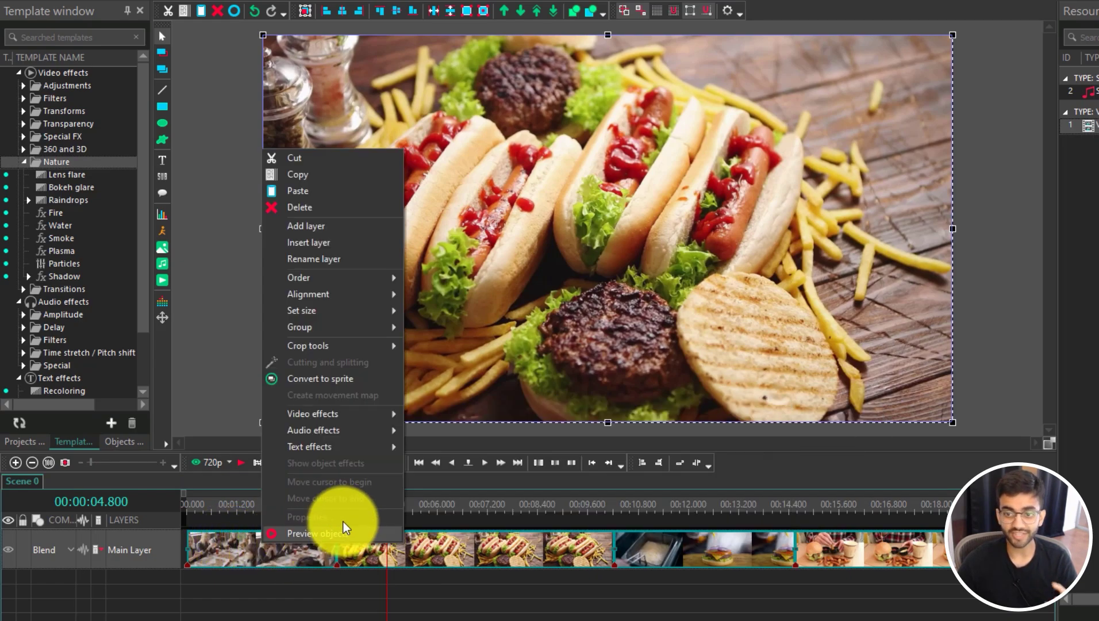
{"action": "mouse_move", "coordinate": [347, 422]}
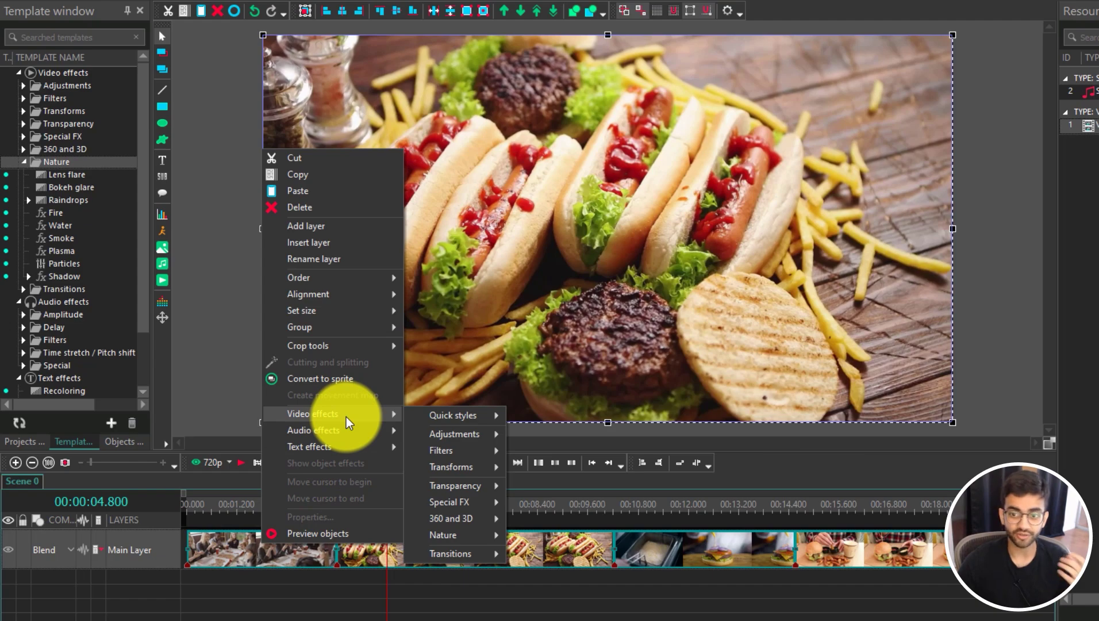
{"action": "mouse_move", "coordinate": [357, 440]}
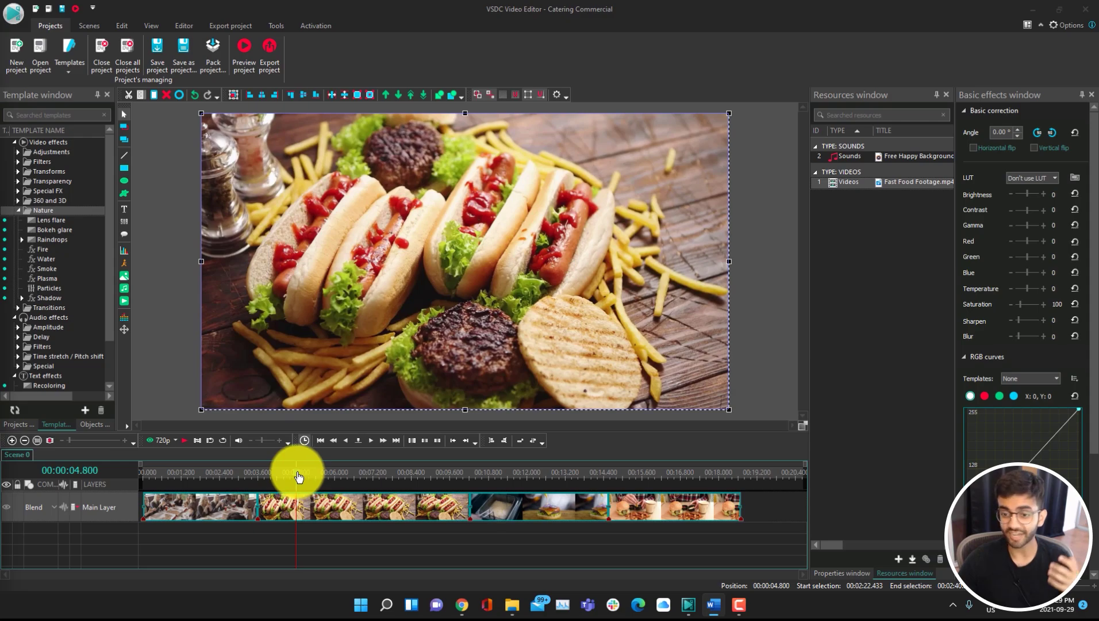
- Play the transition from the hot dog shot to the burger sauce shot, pausing at 00:00:12.200
{"action": "left_click", "coordinate": [561, 493]}
{"action": "left_click", "coordinate": [463, 497]}
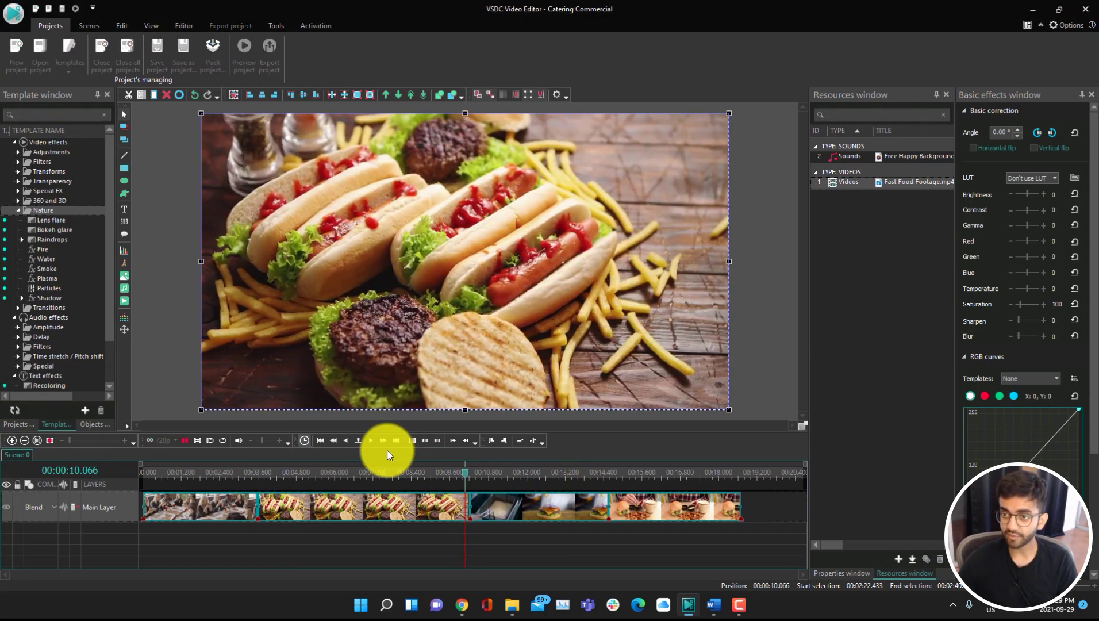
{"action": "key", "text": "space"}
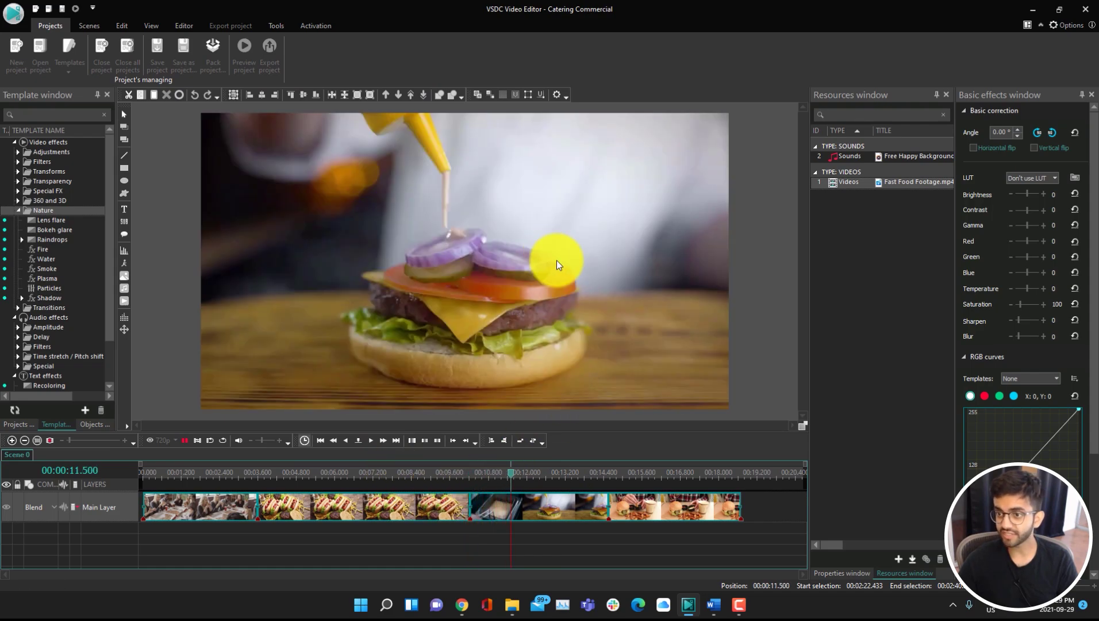
{"action": "key", "text": "space"}
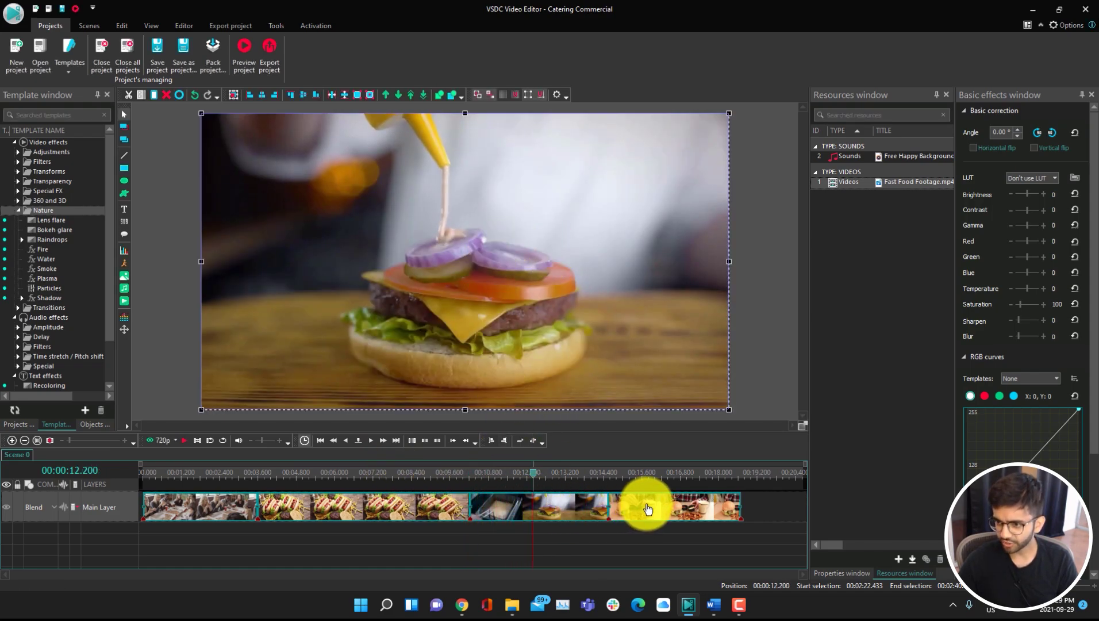
- Shift the last two shots about half a second later and extend the burger sauce shot's start back to the hot dog shot
{"action": "left_click_drag", "start_coordinate": [647, 510], "coordinate": [689, 508]}
{"action": "left_click", "coordinate": [637, 543]}
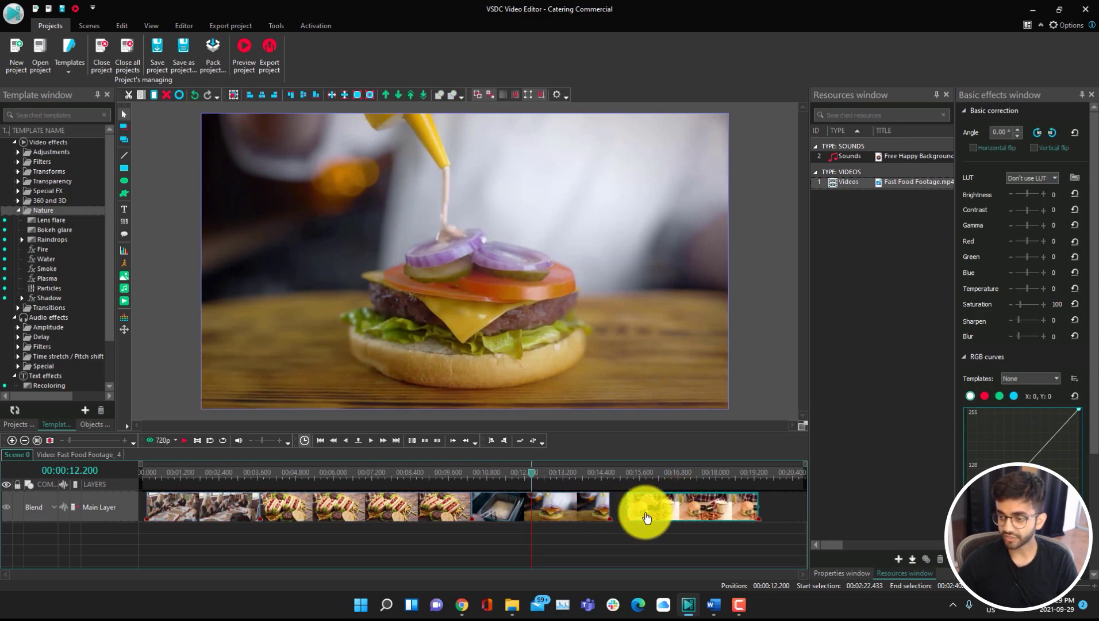
{"action": "left_click_drag", "start_coordinate": [579, 510], "coordinate": [596, 511]}
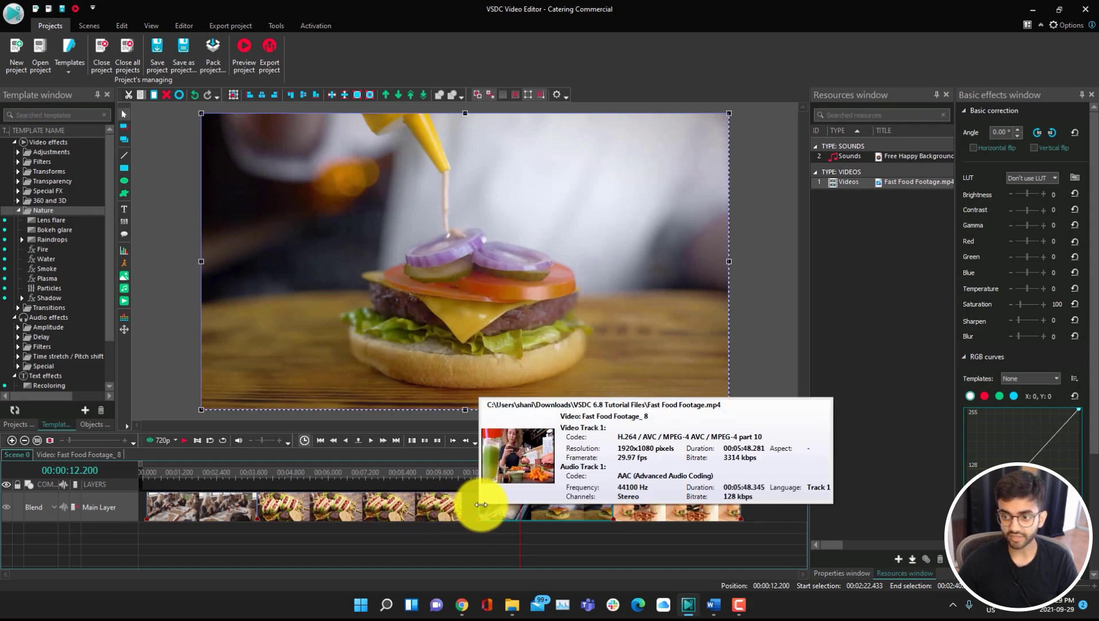
{"action": "left_click_drag", "start_coordinate": [481, 505], "coordinate": [465, 505]}
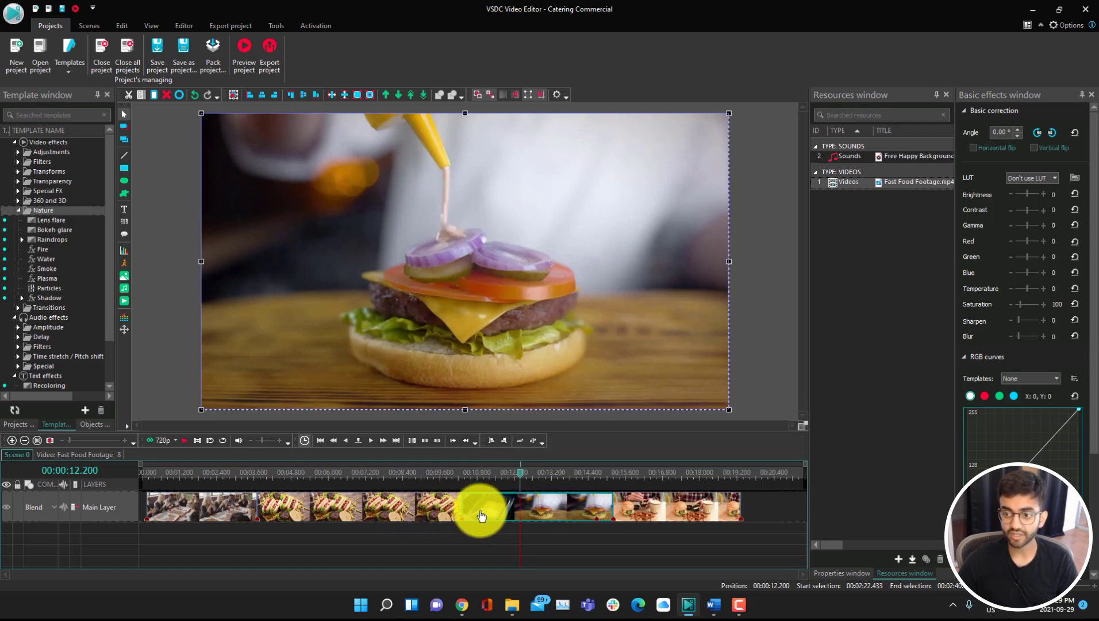
{"action": "mouse_move", "coordinate": [458, 508]}
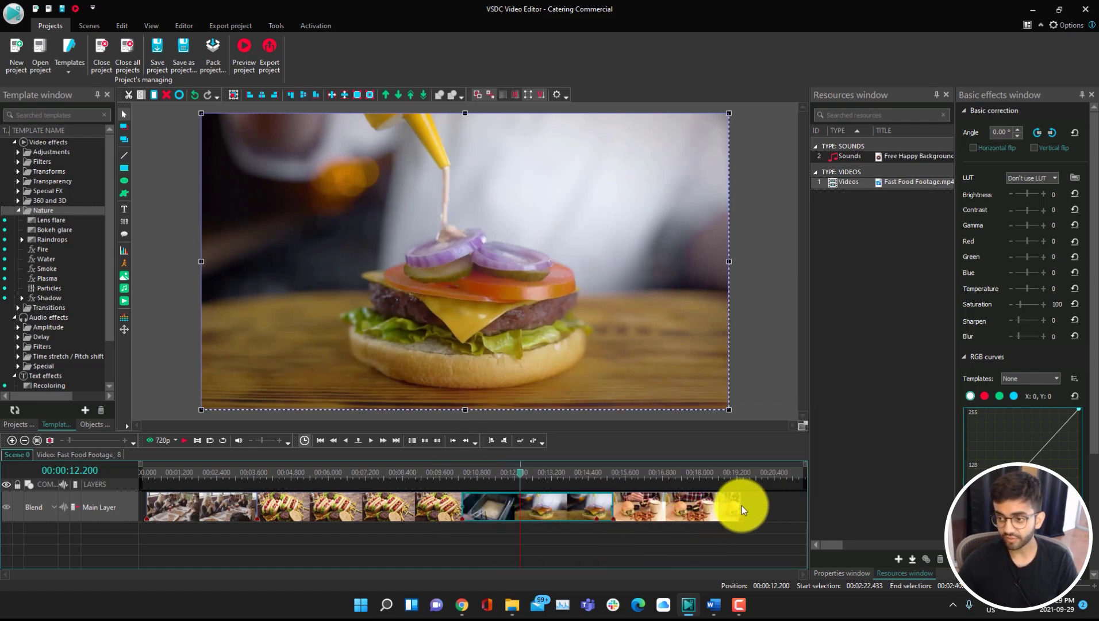
{"action": "mouse_move", "coordinate": [739, 505]}
{"action": "left_mouse_down"}
{"action": "mouse_move", "coordinate": [719, 505]}
{"action": "mouse_move", "coordinate": [738, 511]}
{"action": "left_mouse_up"}
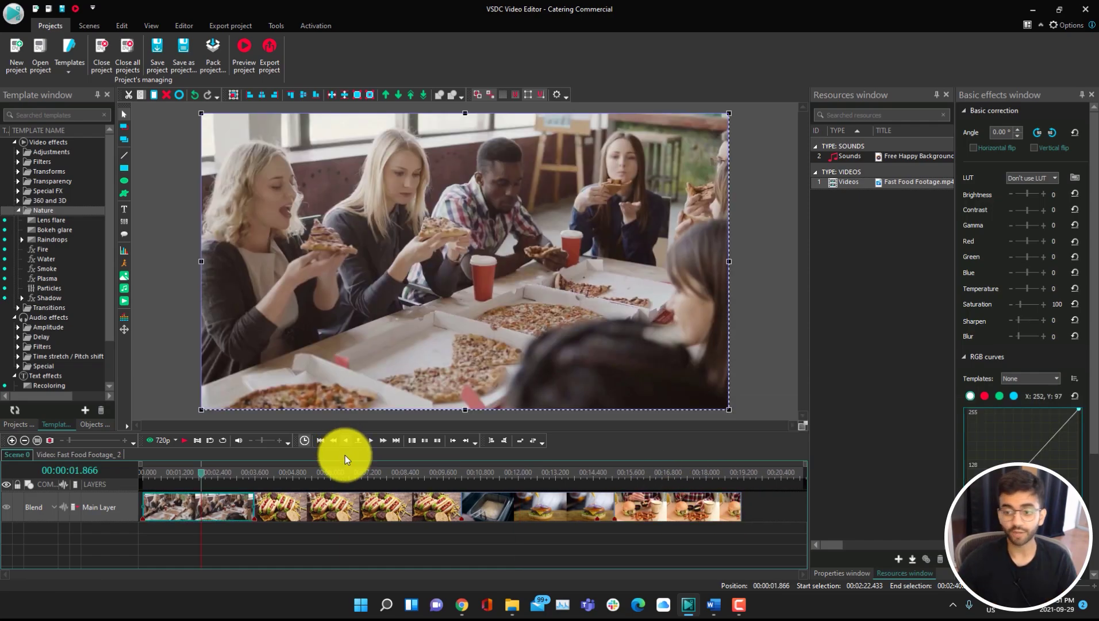
- Set the pizza shot's brightness to 17 and its saturation to 167
{"action": "left_click", "coordinate": [337, 470]}
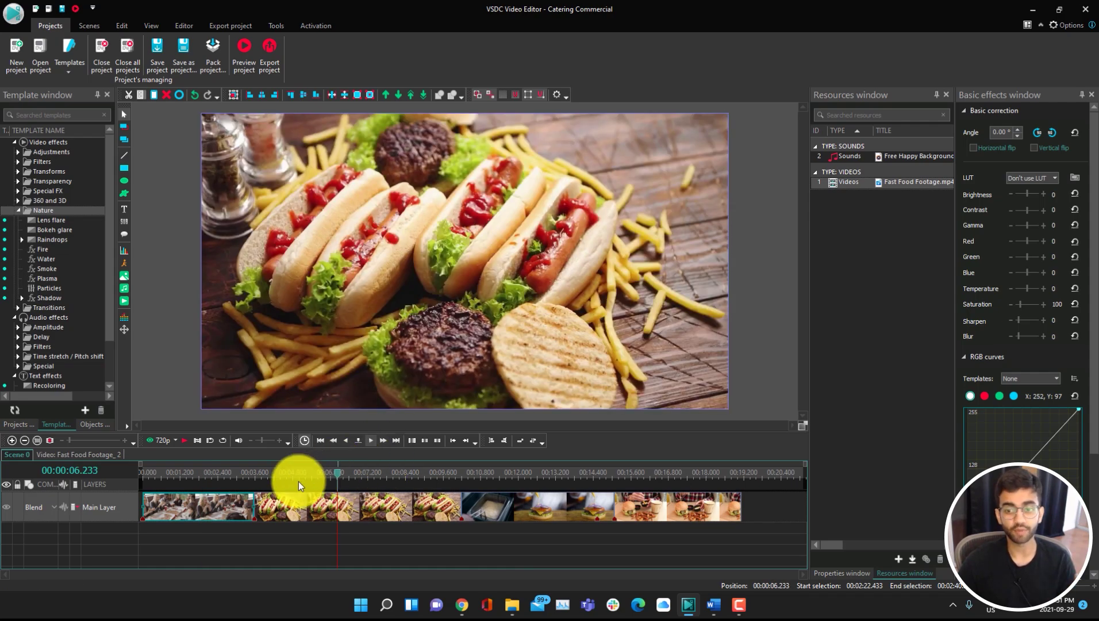
{"action": "left_click", "coordinate": [182, 471]}
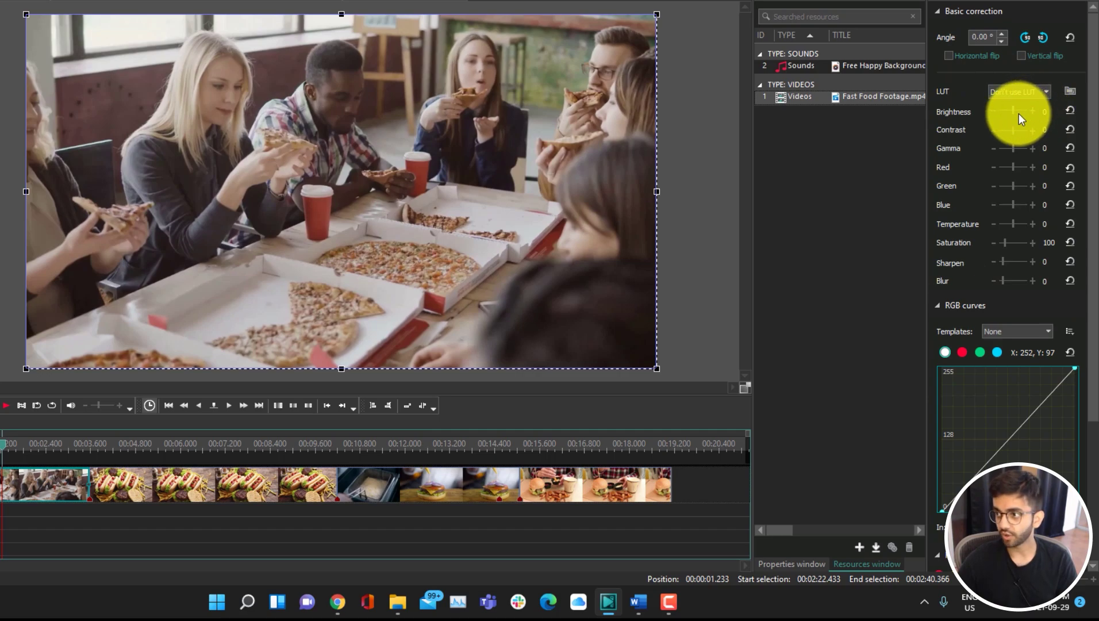
{"action": "left_click_drag", "start_coordinate": [1013, 111], "coordinate": [1015, 111]}
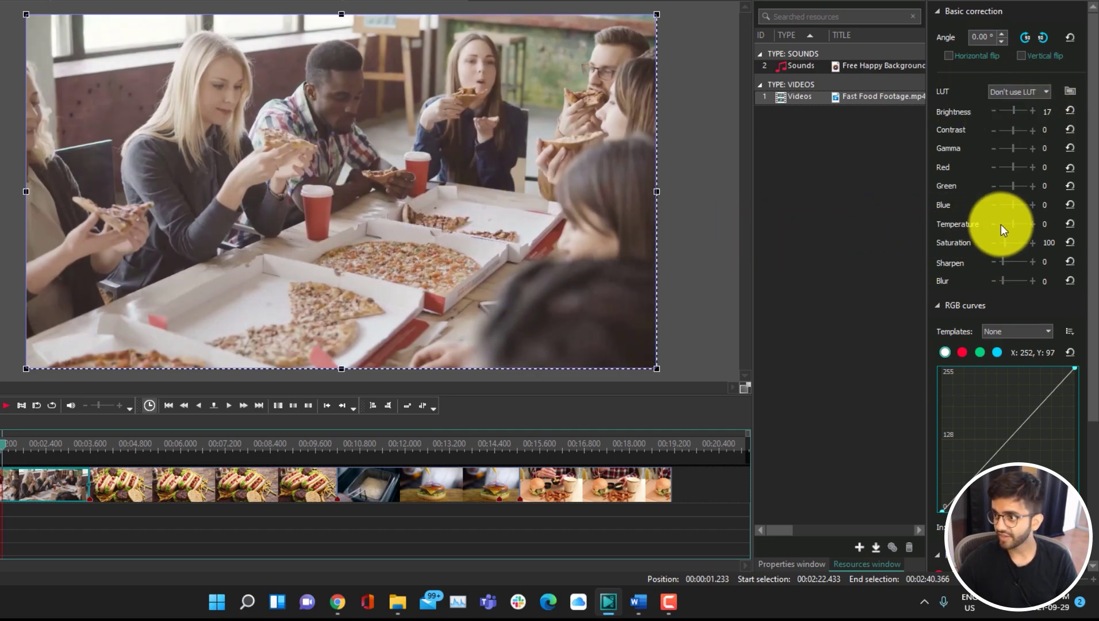
{"action": "left_click_drag", "start_coordinate": [1007, 243], "coordinate": [1008, 244]}
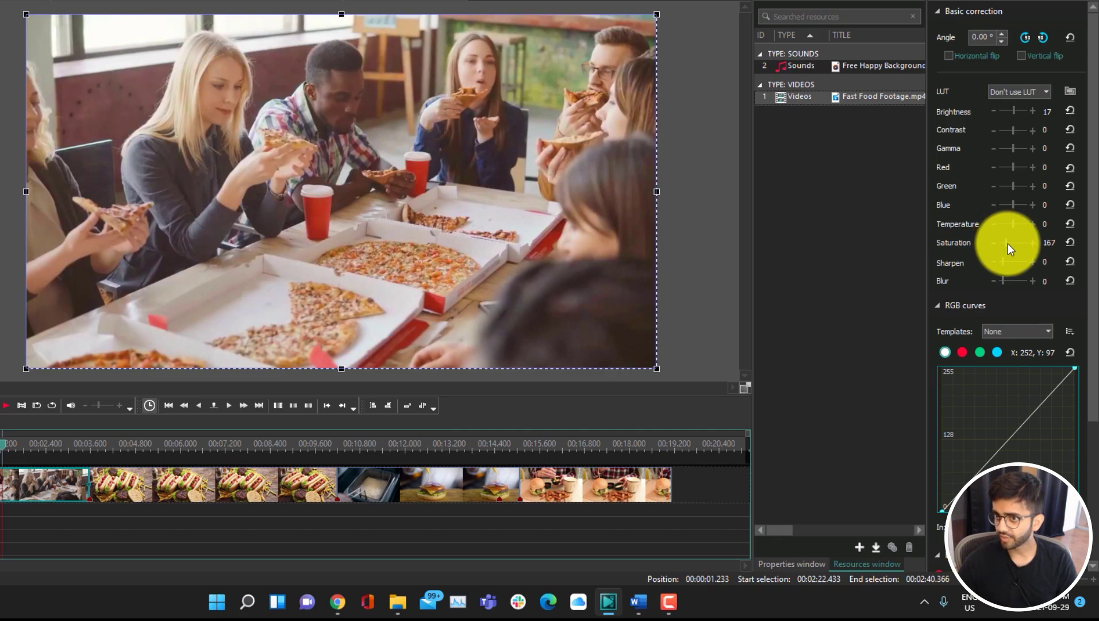
{"action": "left_click", "coordinate": [9, 452]}
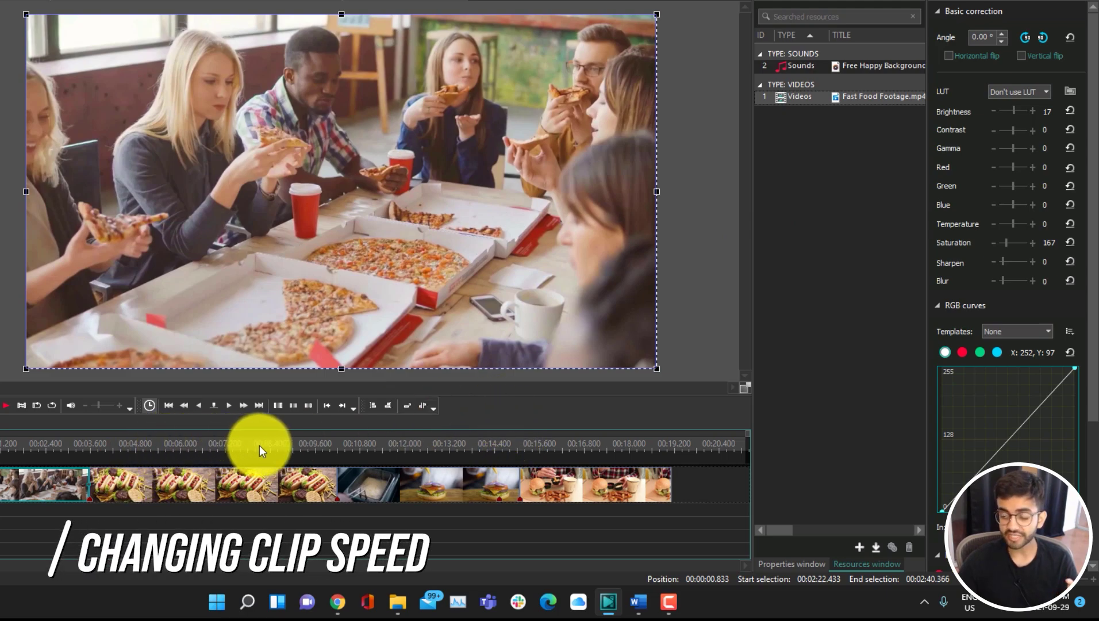
- Play the hot dog shot from near its start and pause it at 00:00:06.366
{"action": "left_click", "coordinate": [160, 448]}
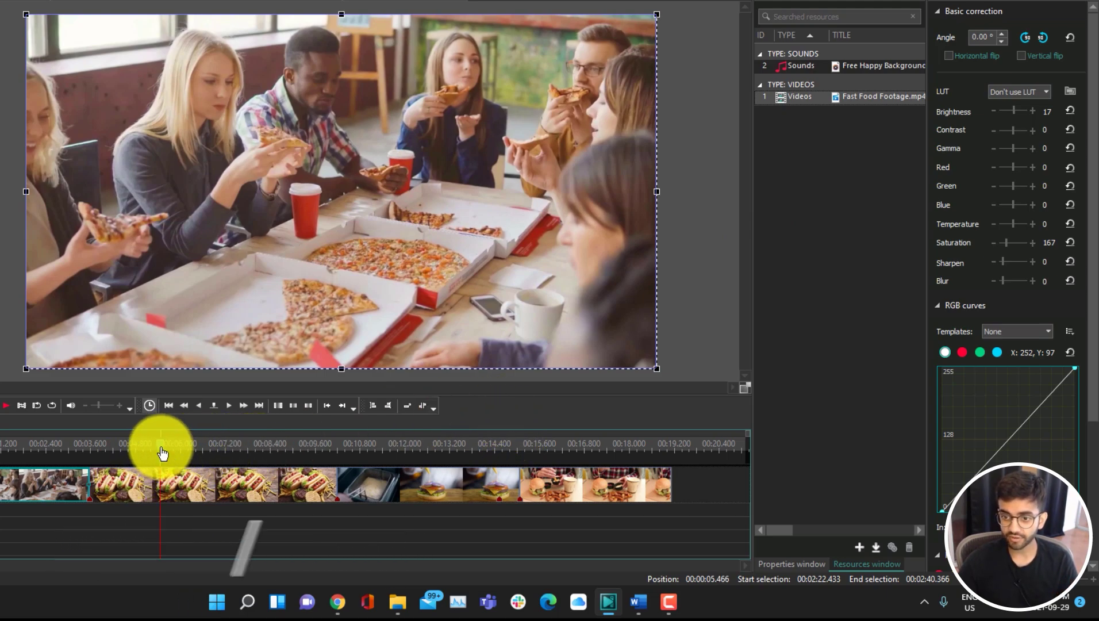
{"action": "left_click_drag", "start_coordinate": [161, 448], "coordinate": [56, 467]}
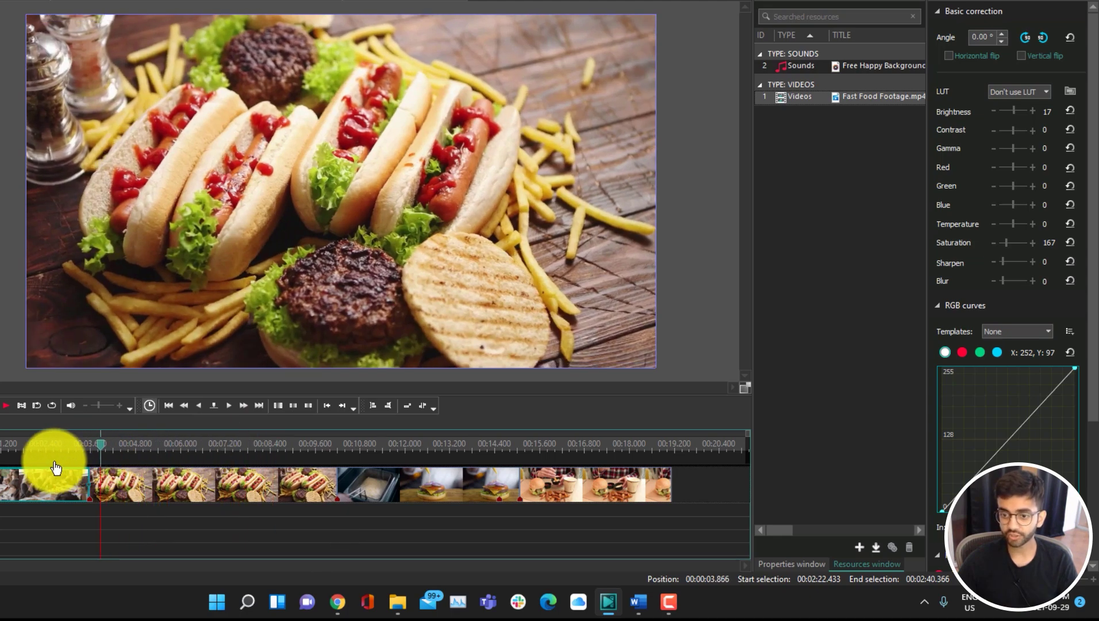
{"action": "key", "text": "space"}
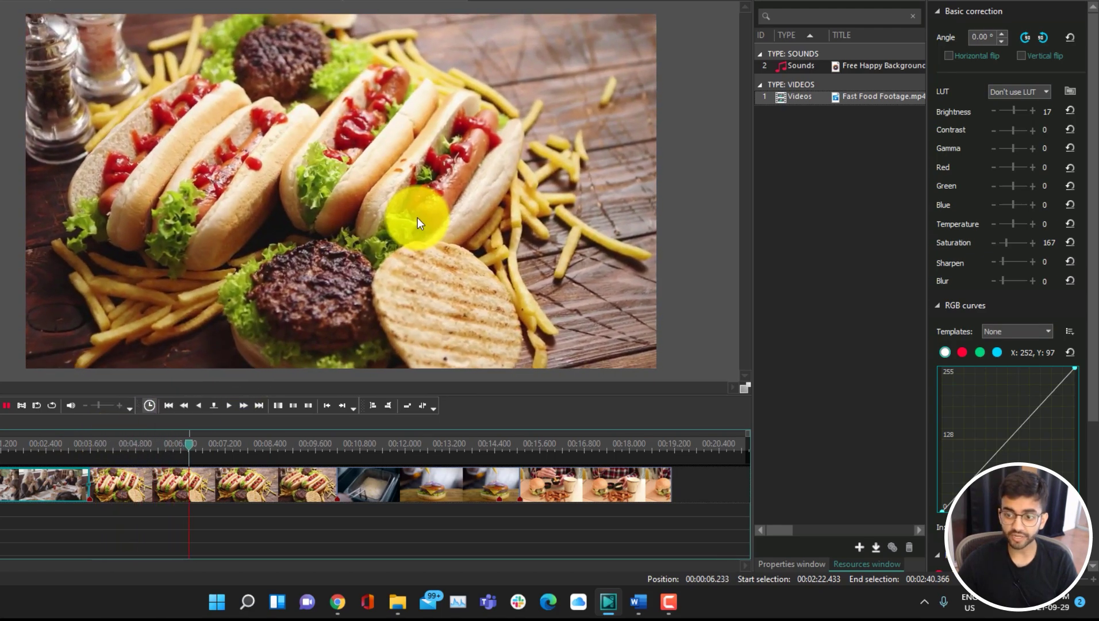
{"action": "left_click", "coordinate": [417, 218]}
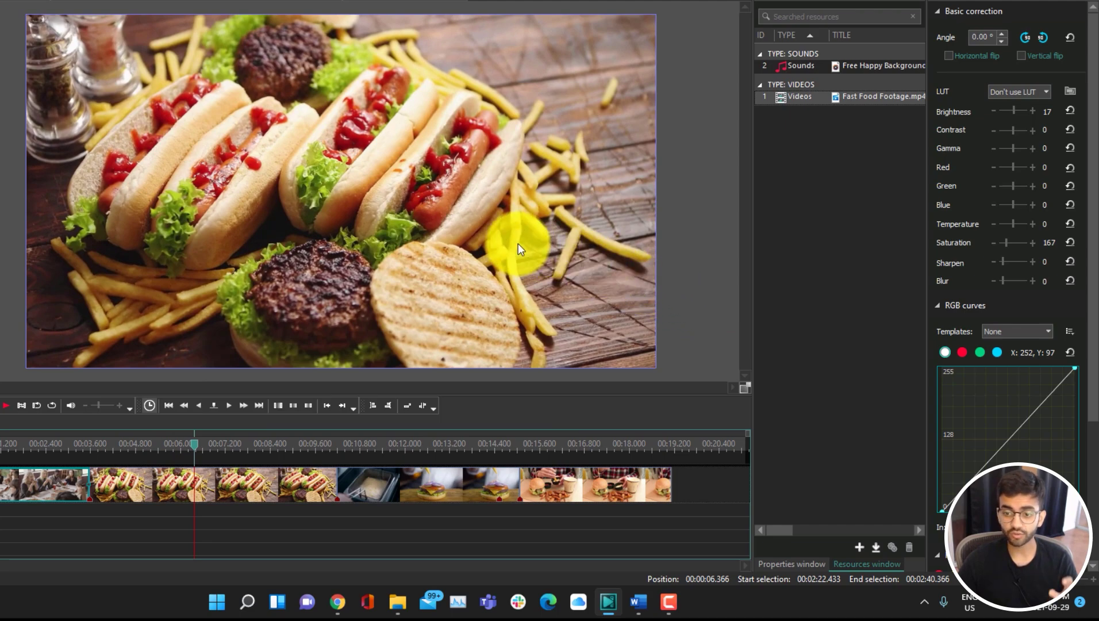
- Set the hot dog shot's speed to 120 % and its reframing mode to Blending
{"action": "left_click", "coordinate": [256, 499]}
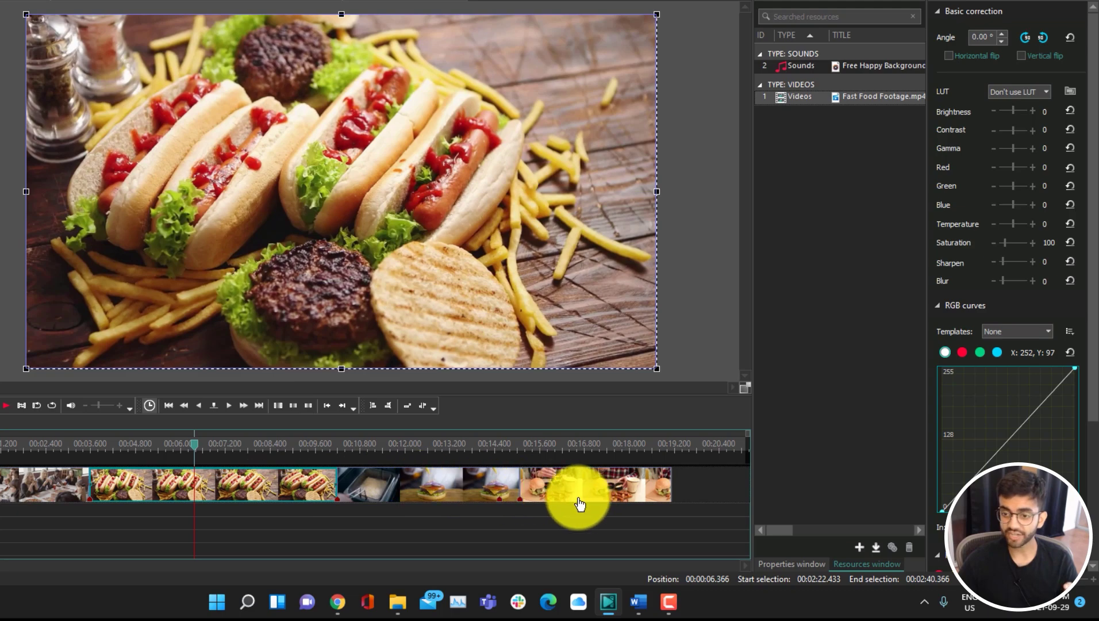
{"action": "left_click", "coordinate": [792, 564]}
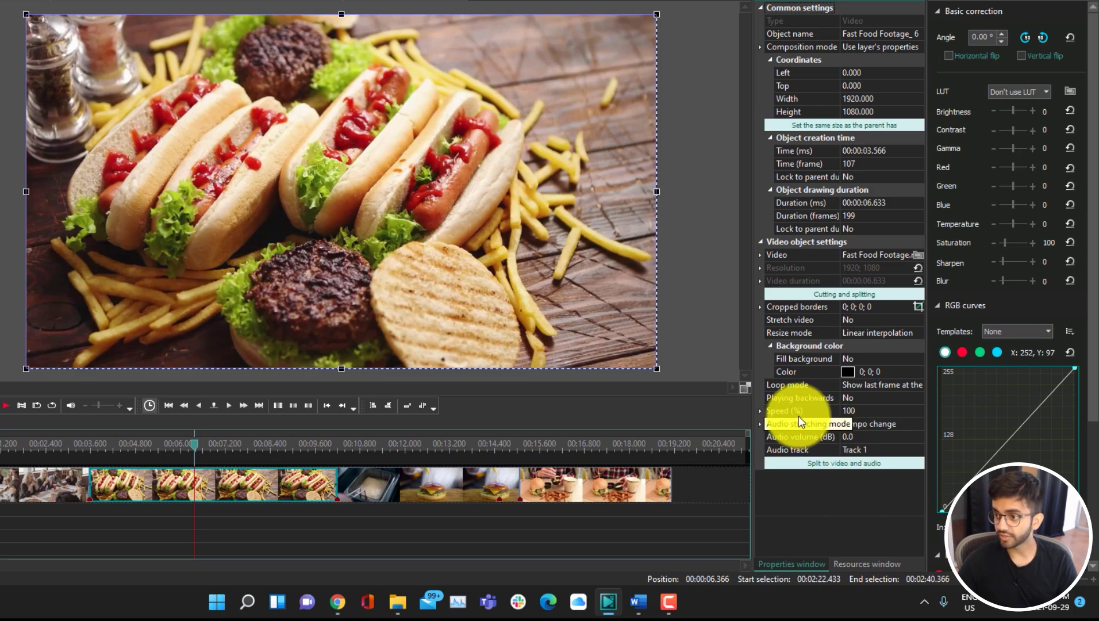
{"action": "left_click", "coordinate": [761, 411]}
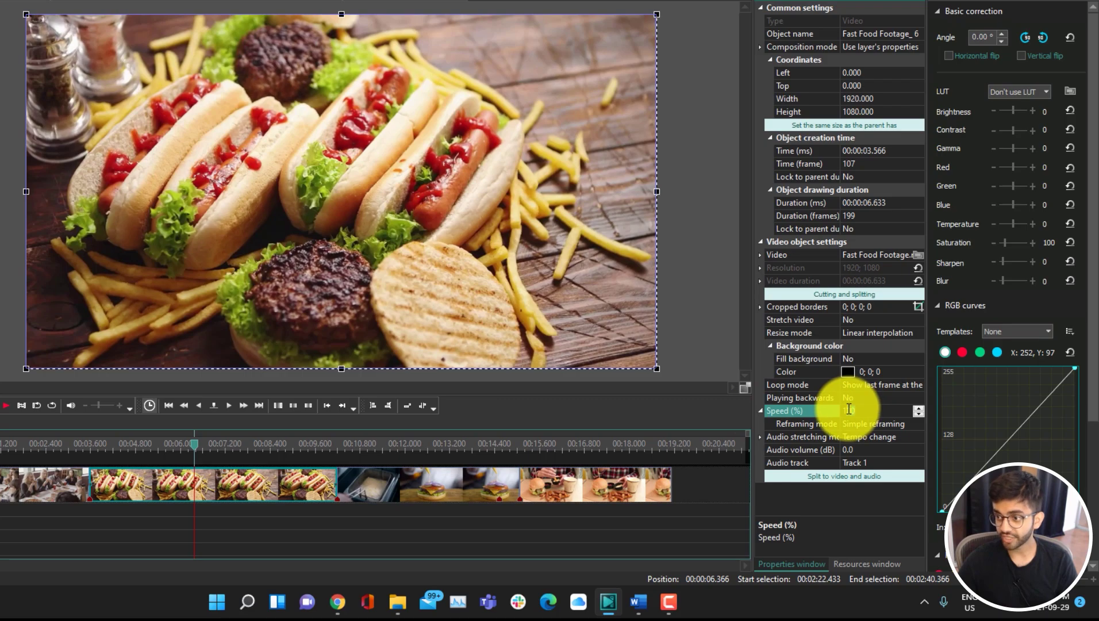
{"action": "left_click", "coordinate": [849, 409]}
{"action": "type", "text": "12"}
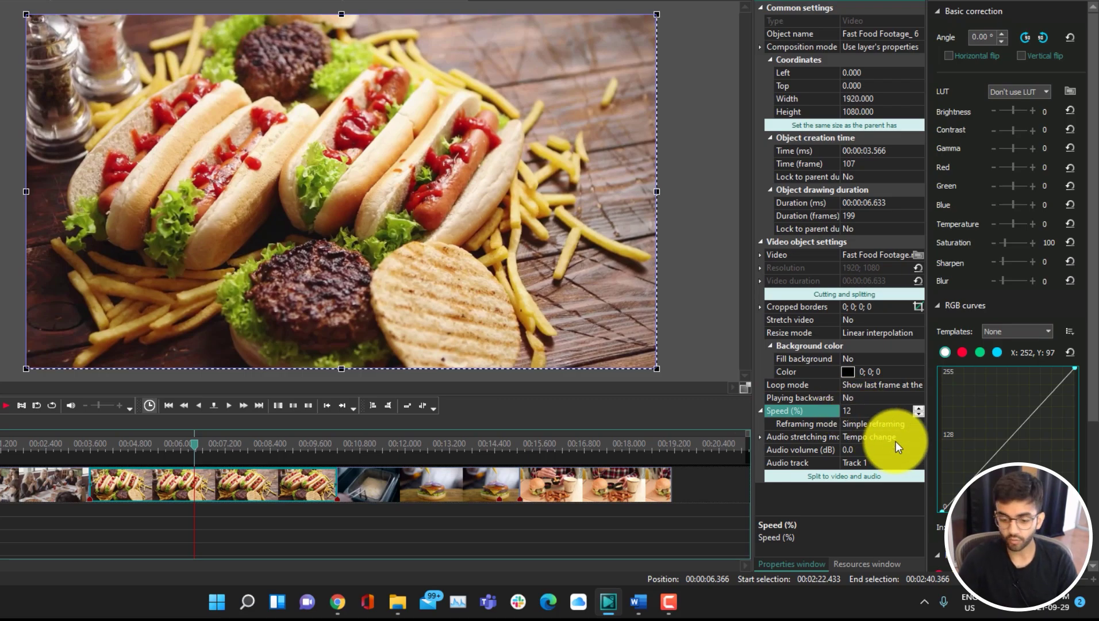
{"action": "type", "text": "0"}
{"action": "key", "text": "Return"}
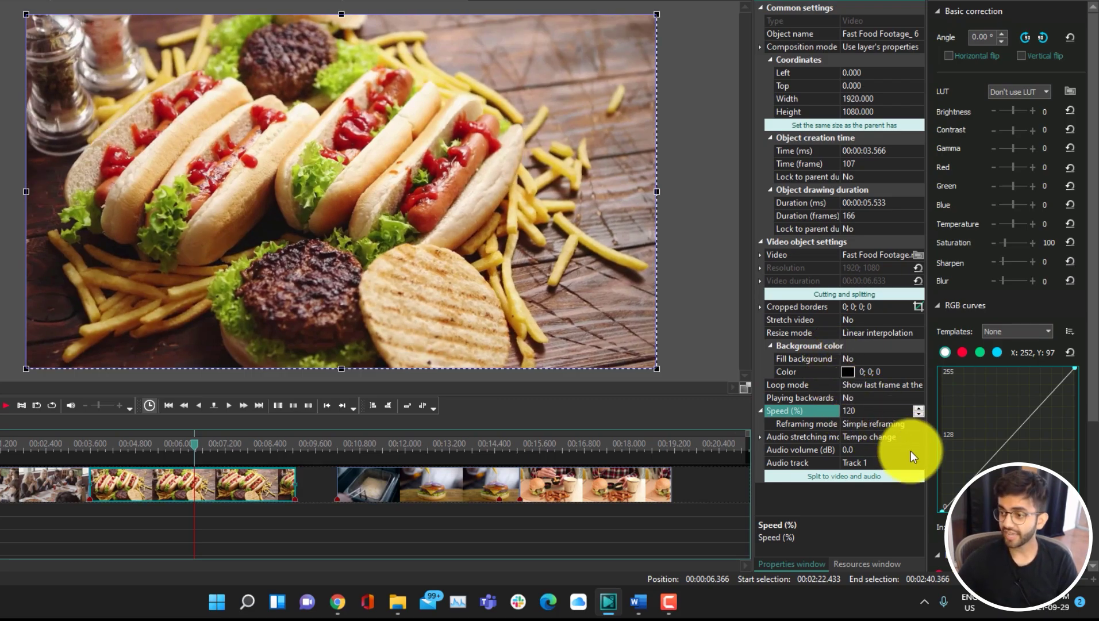
{"action": "left_click", "coordinate": [883, 424]}
{"action": "left_click", "coordinate": [919, 423]}
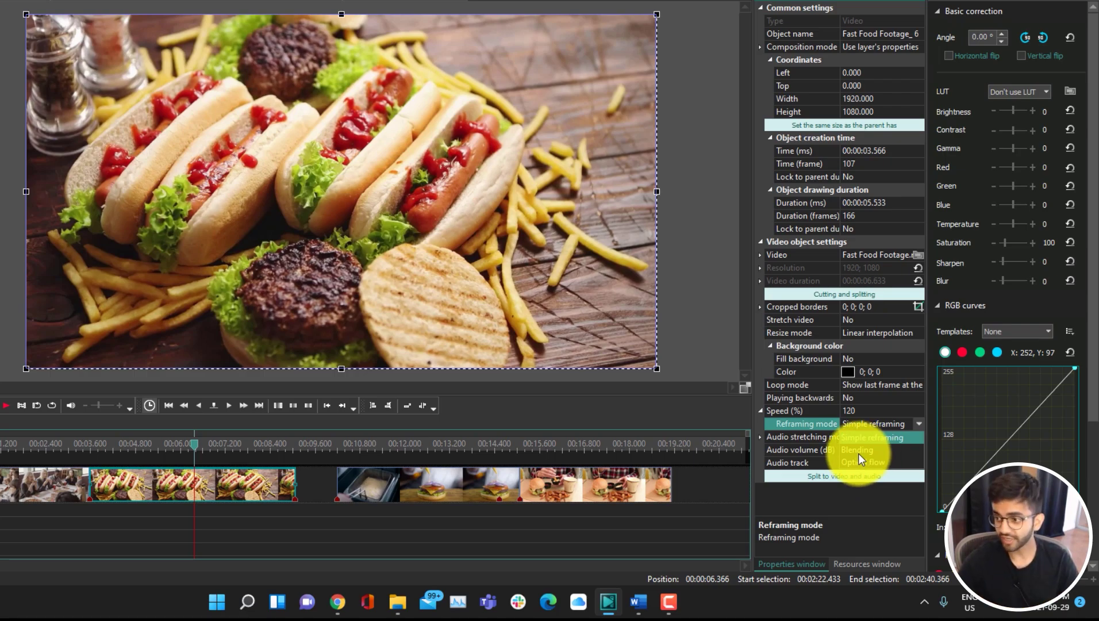
{"action": "left_click", "coordinate": [892, 424]}
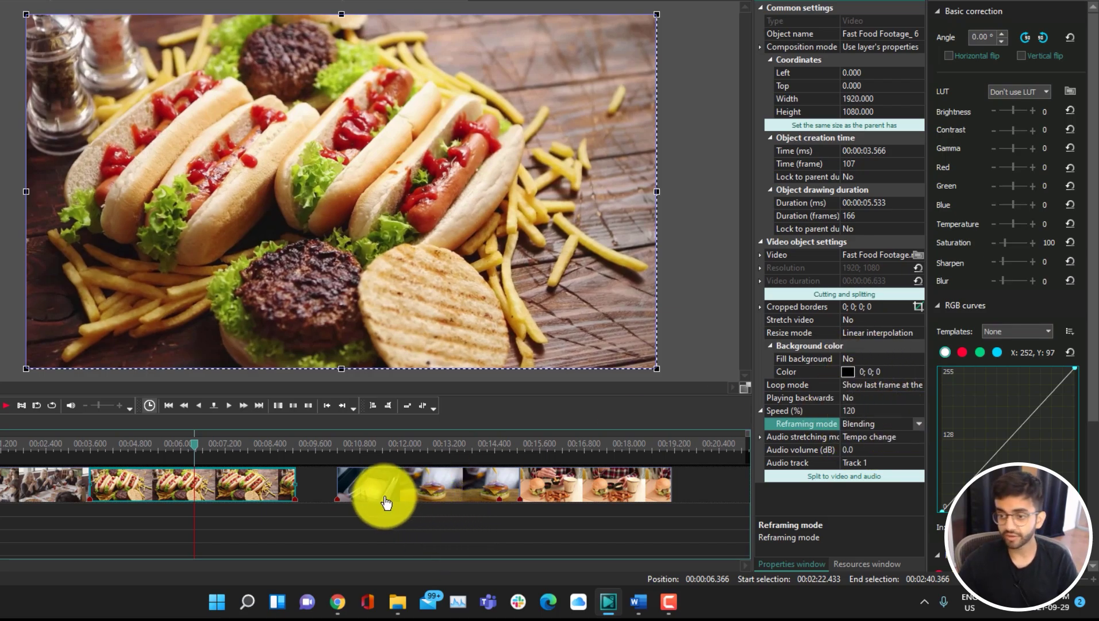
- Shift the burger sauce shot and the last shot earlier so each directly follows the shot before it
{"action": "left_click_drag", "start_coordinate": [449, 483], "coordinate": [411, 486]}
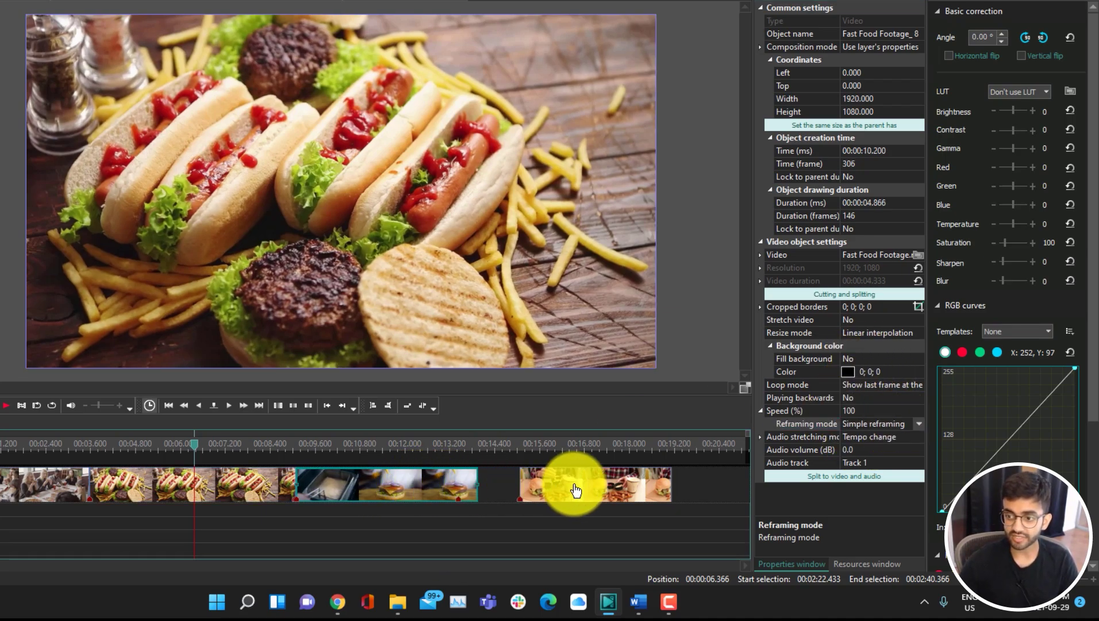
{"action": "left_click_drag", "start_coordinate": [576, 490], "coordinate": [542, 496]}
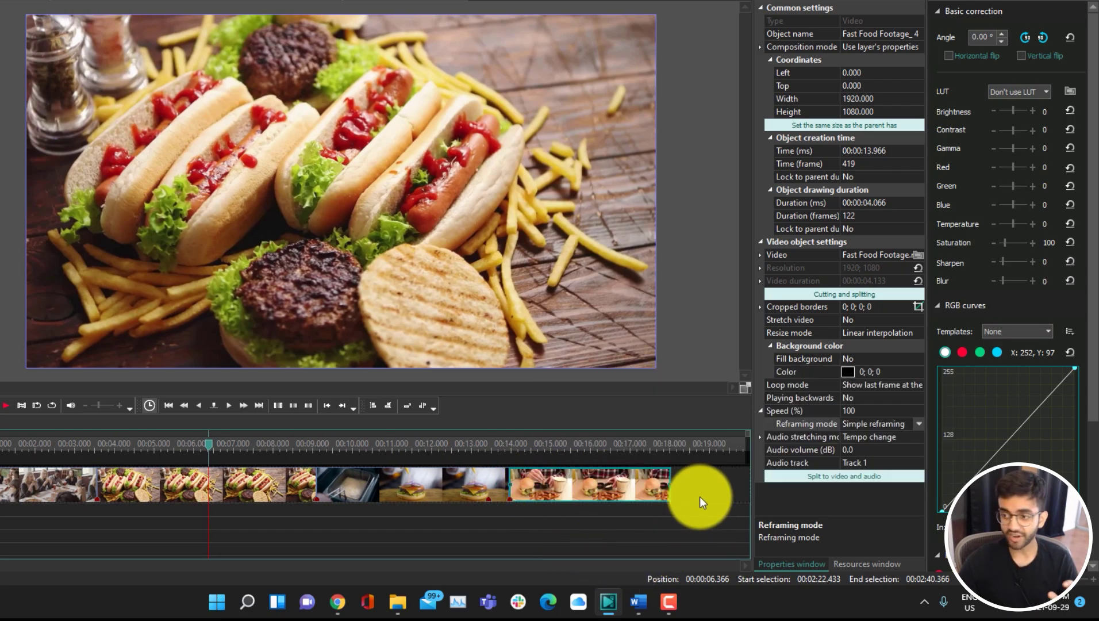
{"action": "left_click", "coordinate": [699, 496]}
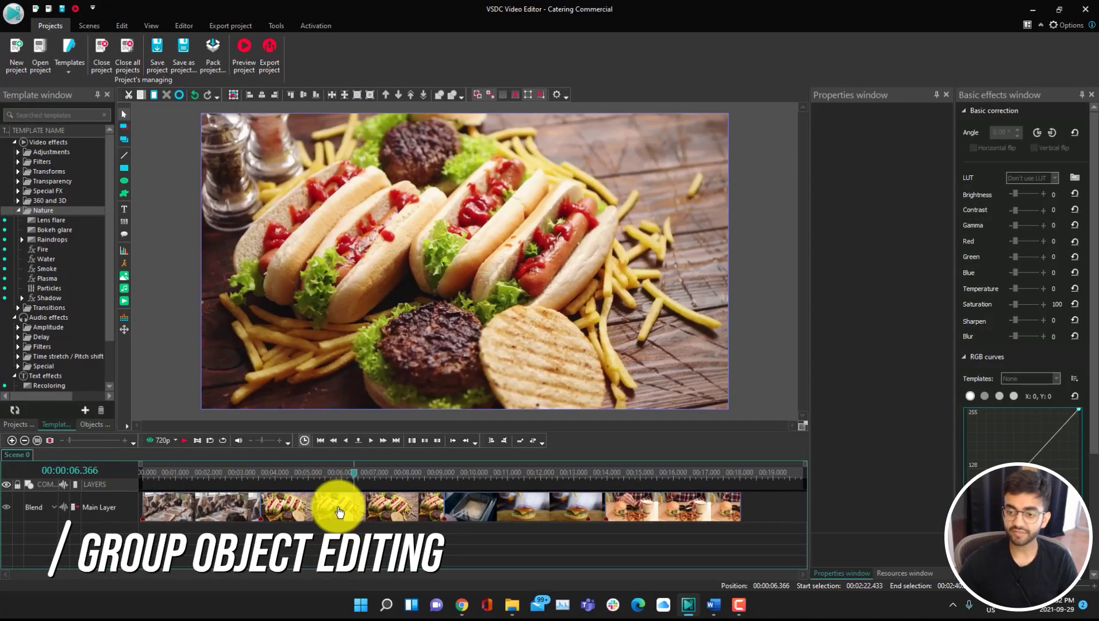
- Place the hot dog and burger sauce shots on separate layers below the pizza shot and set all three shots' duration to 00:00:04.533
{"action": "left_click_drag", "start_coordinate": [299, 511], "coordinate": [190, 533]}
{"action": "left_click_drag", "start_coordinate": [466, 508], "coordinate": [150, 546]}
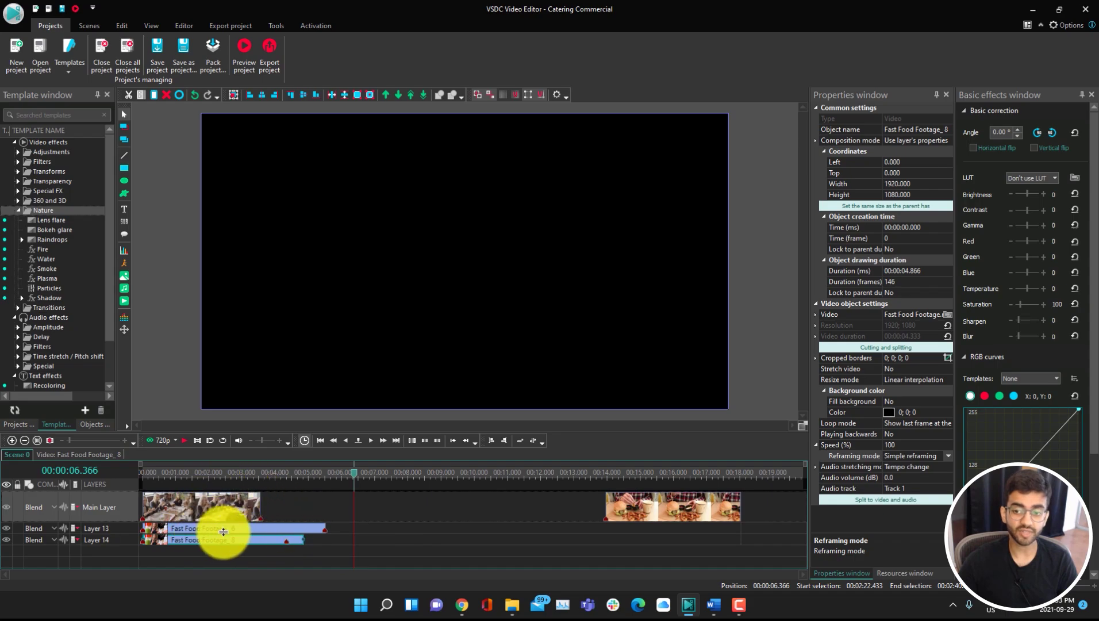
{"action": "left_click", "coordinate": [308, 527]}
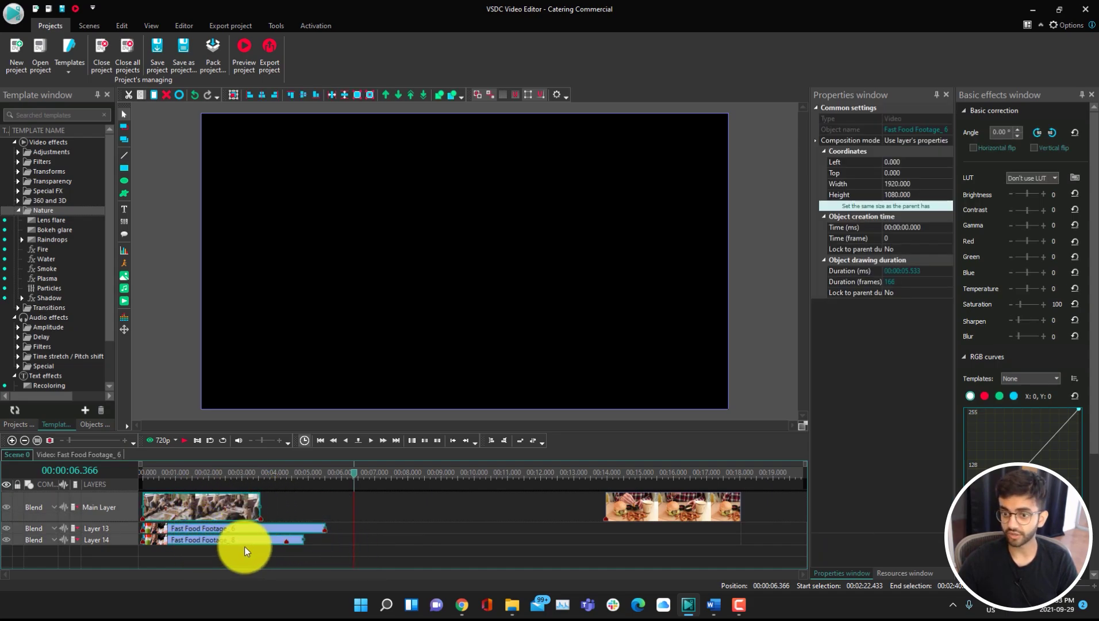
{"action": "left_click", "coordinate": [930, 273]}
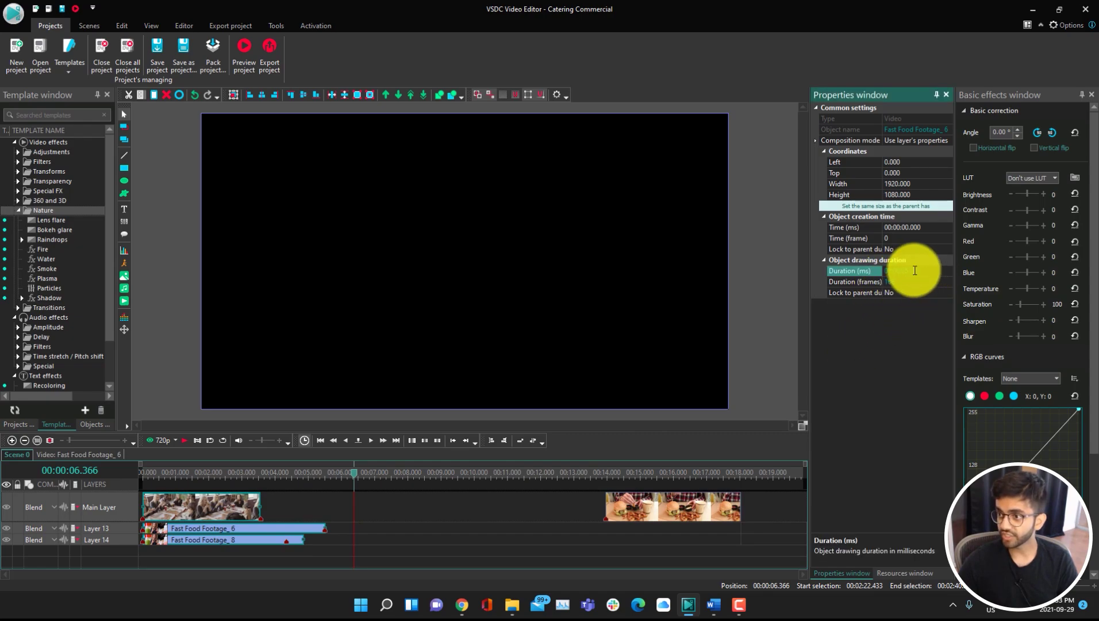
{"action": "key", "text": "BackSpace"}
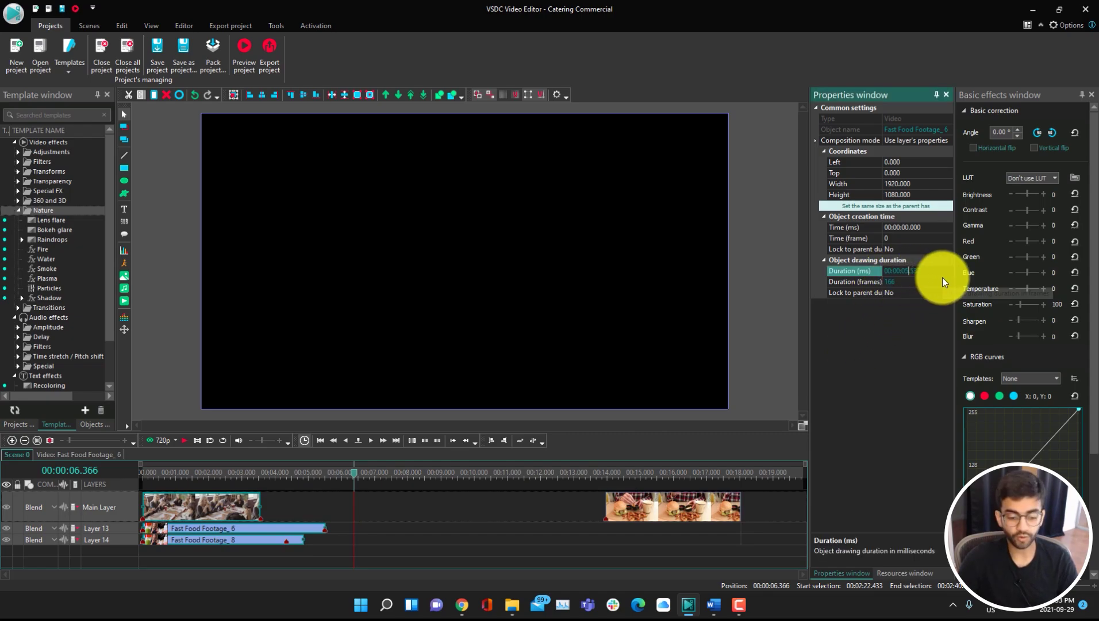
{"action": "type", "text": "4"}
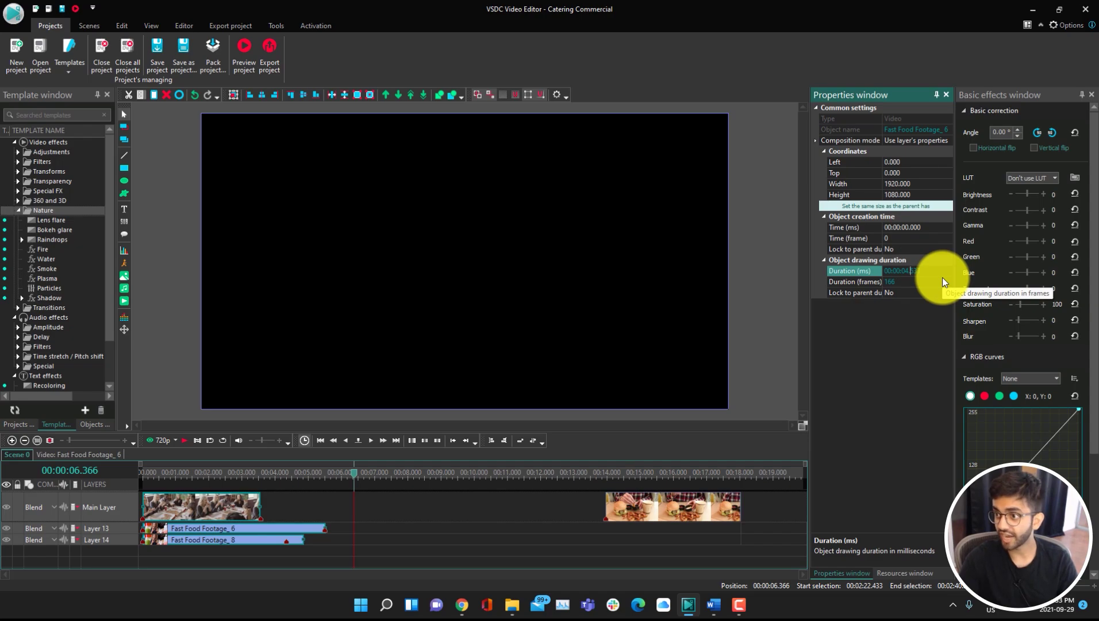
{"action": "key", "text": "Return"}
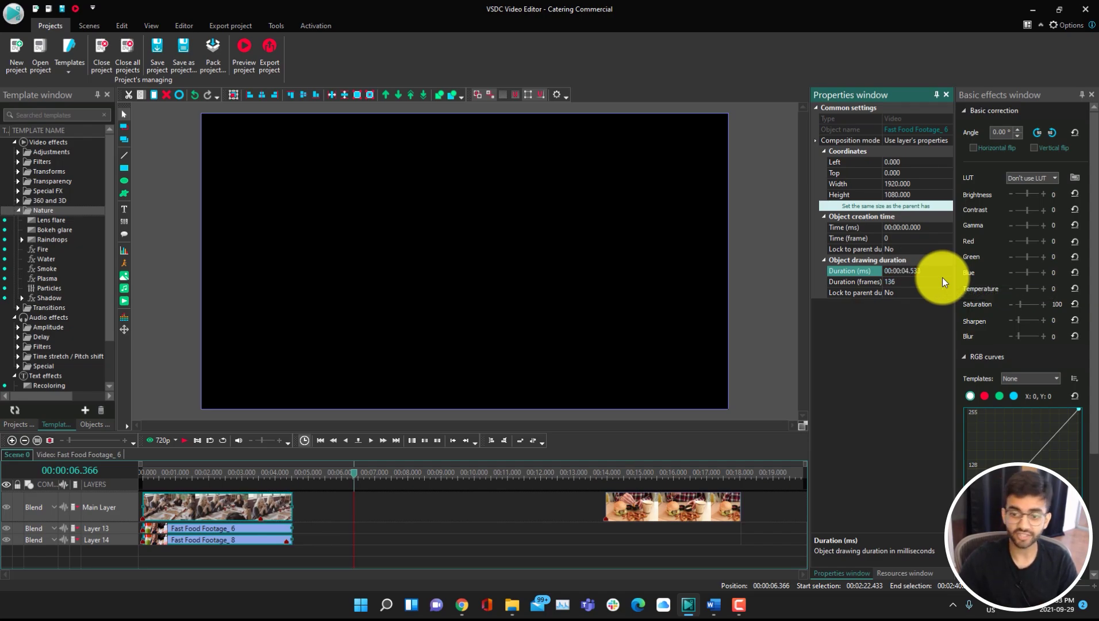
- Undo the shared duration change and the moves of the hot dog and burger sauce shots onto separate layers
{"action": "left_click", "coordinate": [411, 517]}
{"action": "key", "text": "ctrl+z"}
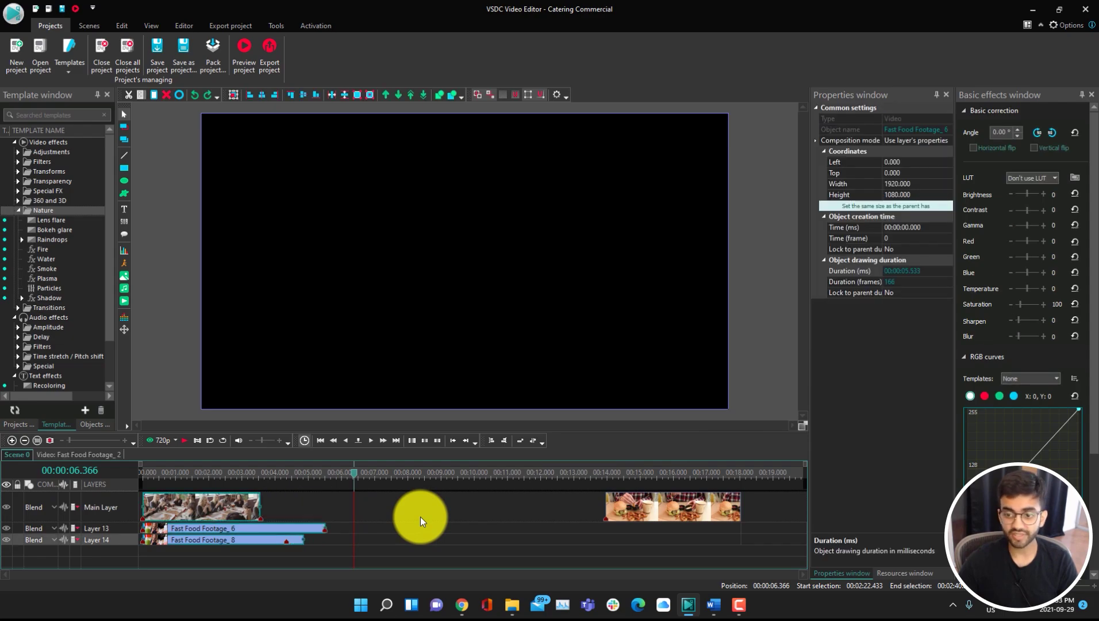
{"action": "key", "text": "ctrl+z"}
{"action": "key", "text": "ctrl+z"}
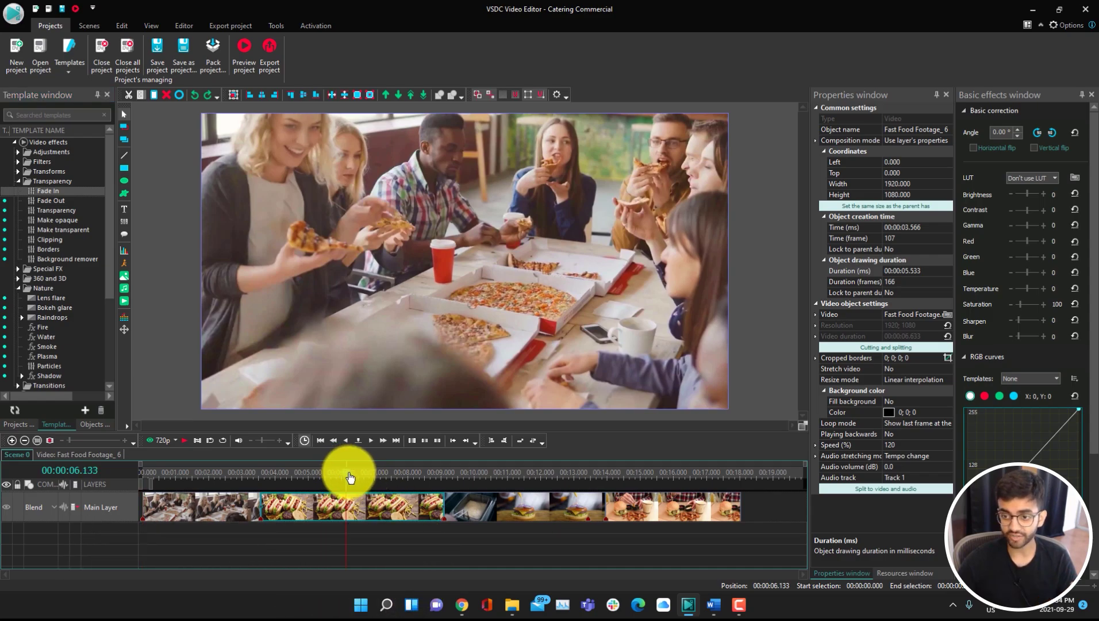
- Open the hot dog shot for editing and apply the Shattered glass Swipe transition at its end
{"action": "left_click", "coordinate": [404, 472]}
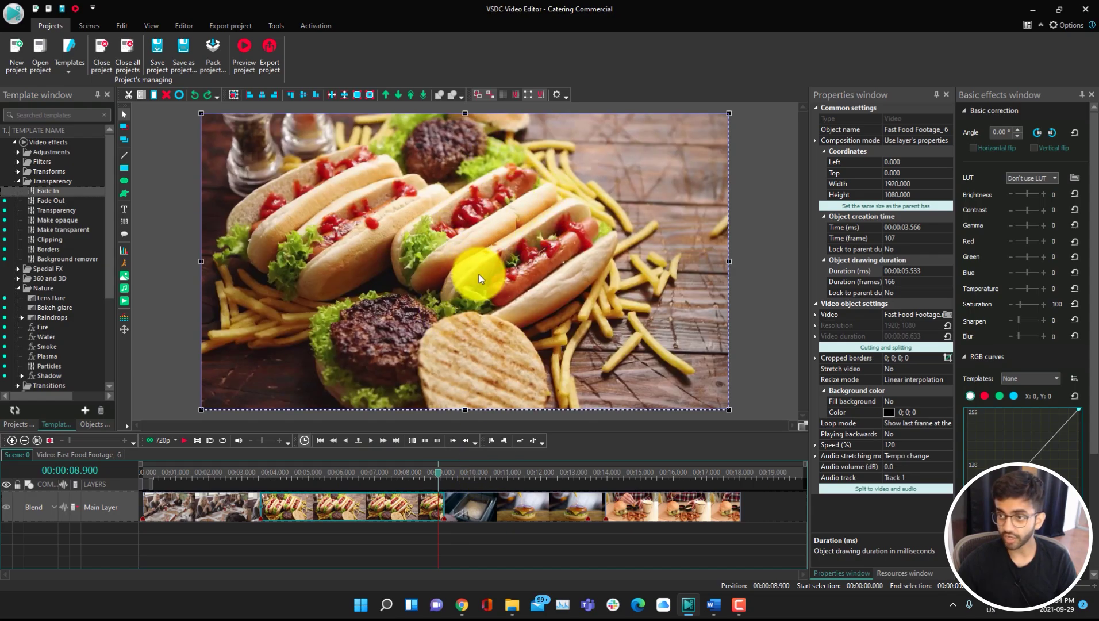
{"action": "double_click", "coordinate": [421, 509]}
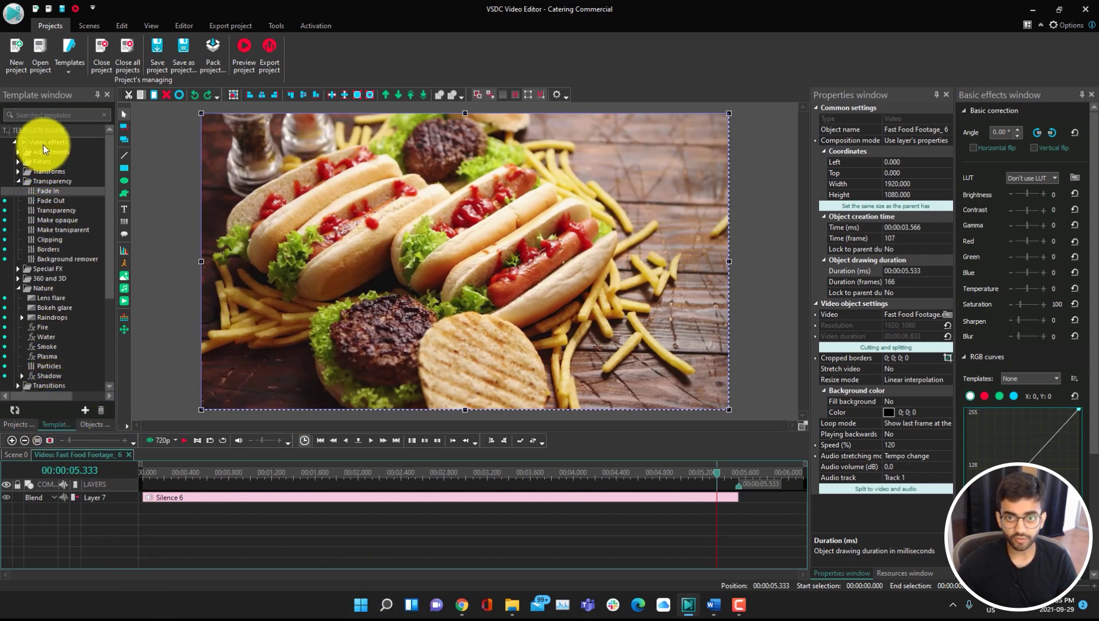
{"action": "scroll", "coordinate": [69, 315], "scroll_direction": "down", "scroll_amount": 1}
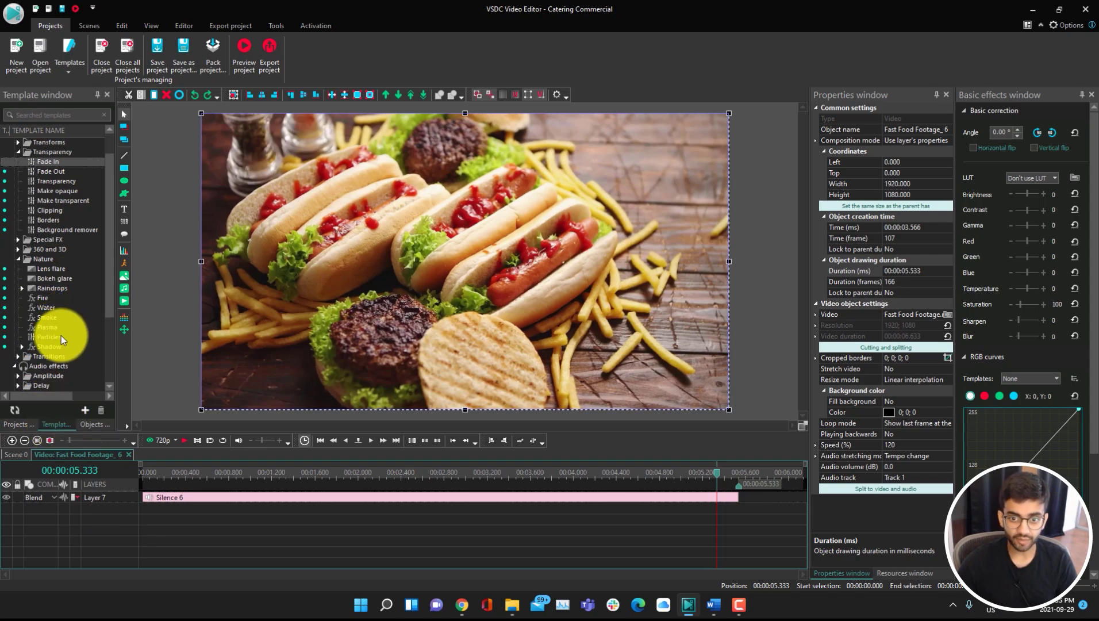
{"action": "scroll", "coordinate": [61, 335], "scroll_direction": "down", "scroll_amount": 1}
{"action": "left_click", "coordinate": [17, 325]}
{"action": "left_click", "coordinate": [17, 325]}
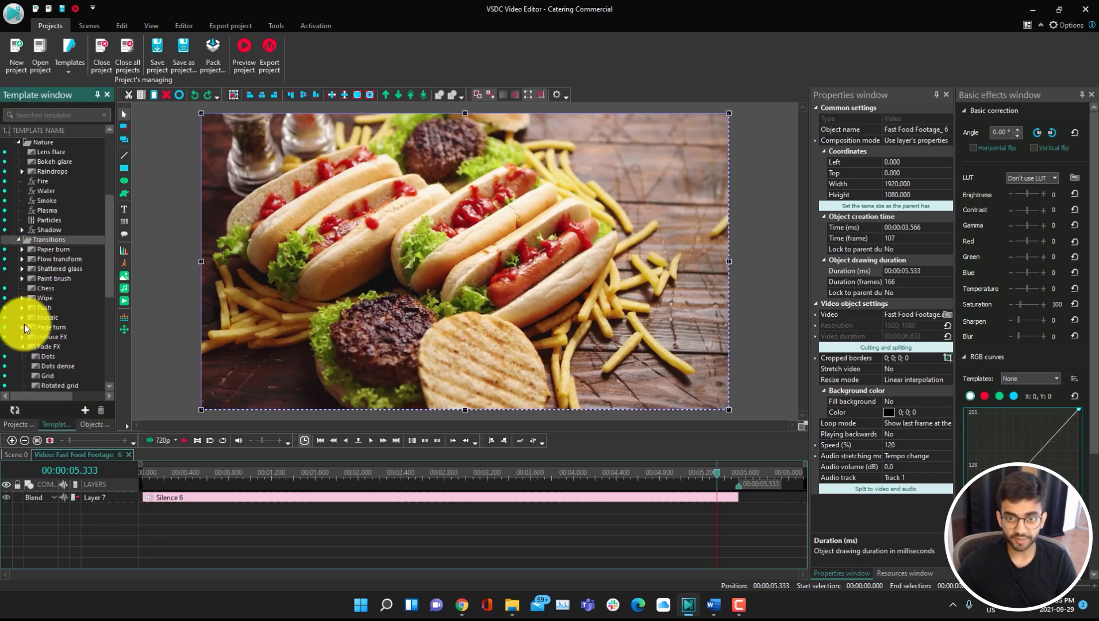
{"action": "left_click", "coordinate": [21, 268]}
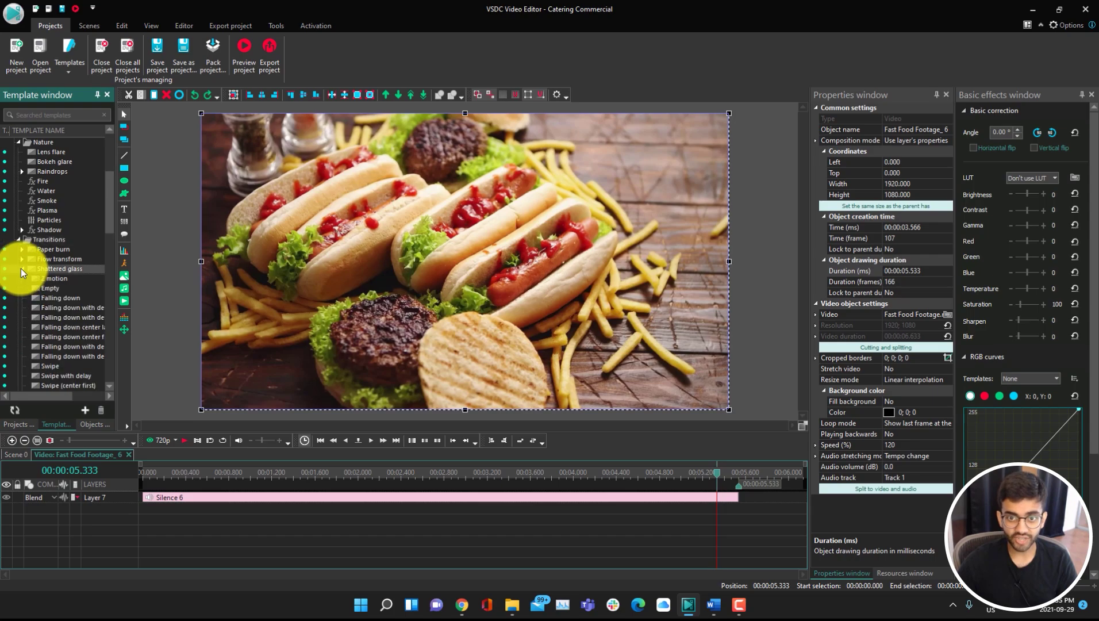
{"action": "scroll", "coordinate": [46, 322], "scroll_direction": "down", "scroll_amount": 2}
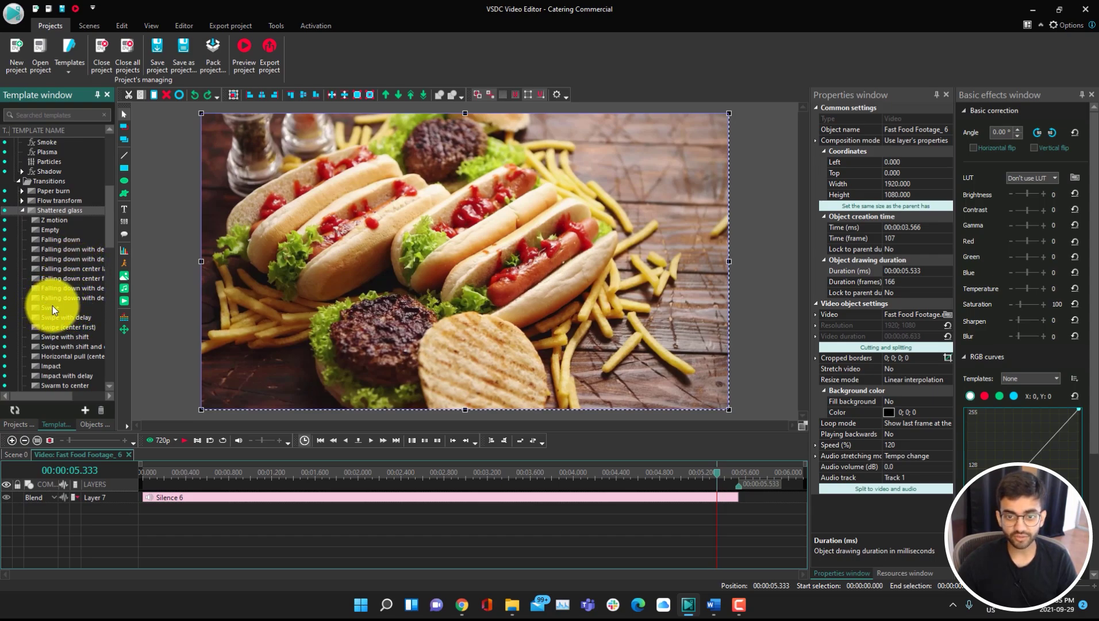
{"action": "left_click_drag", "start_coordinate": [53, 306], "coordinate": [727, 497]}
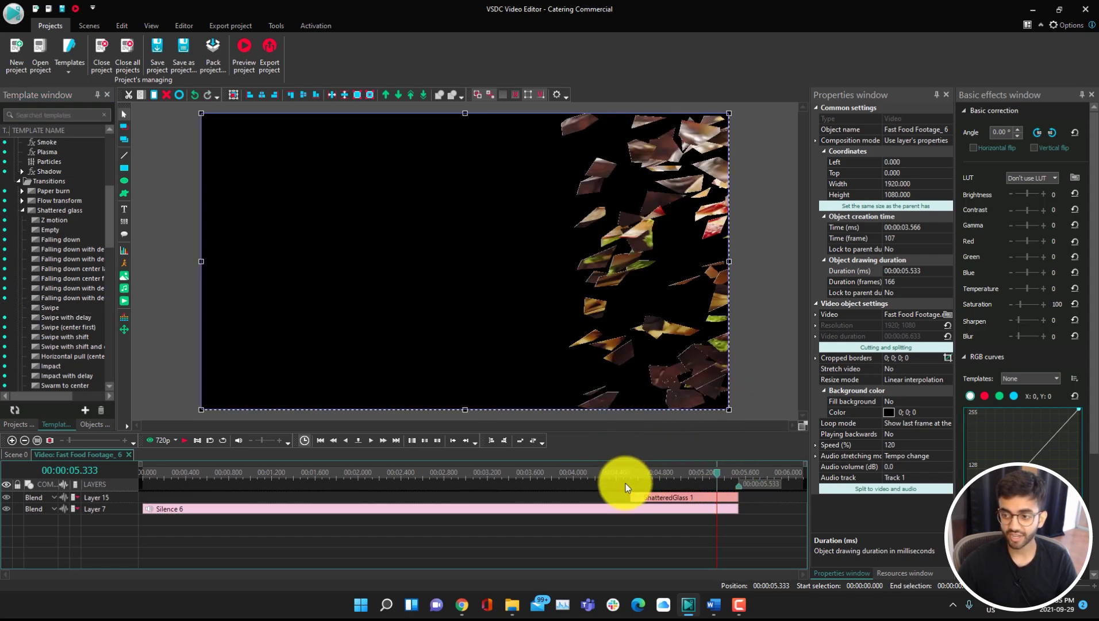
- Preview the hot dog shot's Swipe transition and delete it, returning to Scene 0
{"action": "left_click_drag", "start_coordinate": [716, 472], "coordinate": [614, 494]}
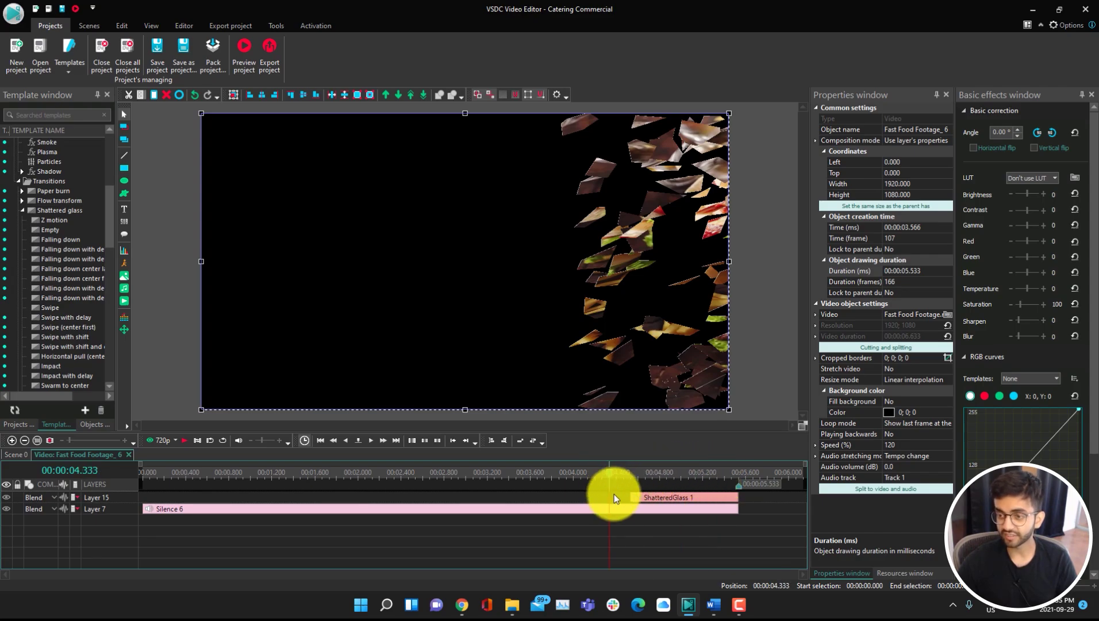
{"action": "key", "text": "space"}
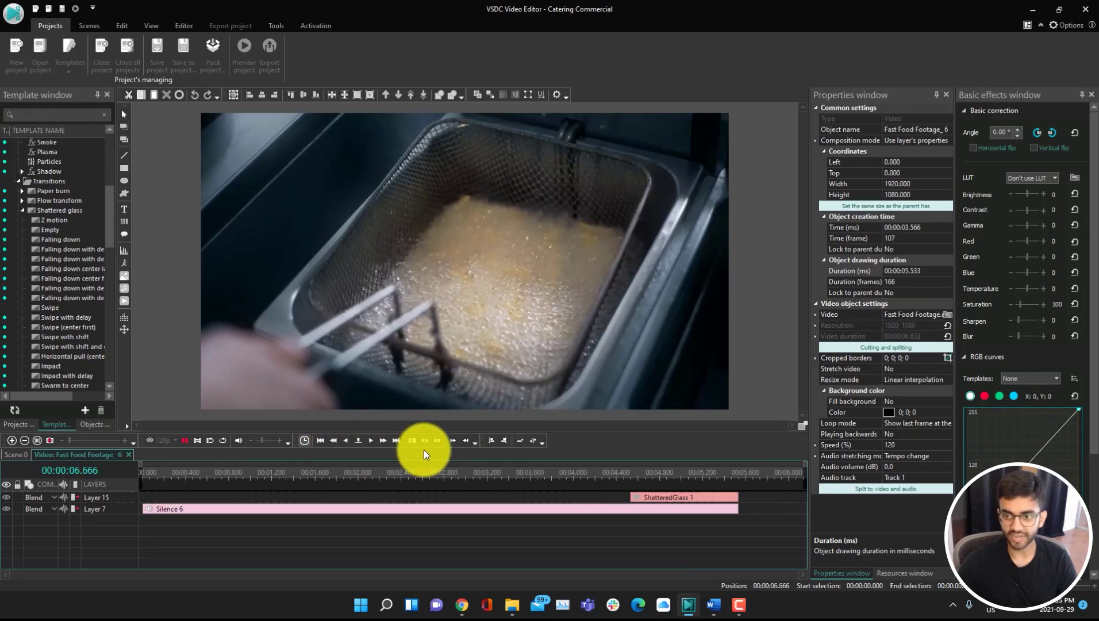
{"action": "key", "text": "space"}
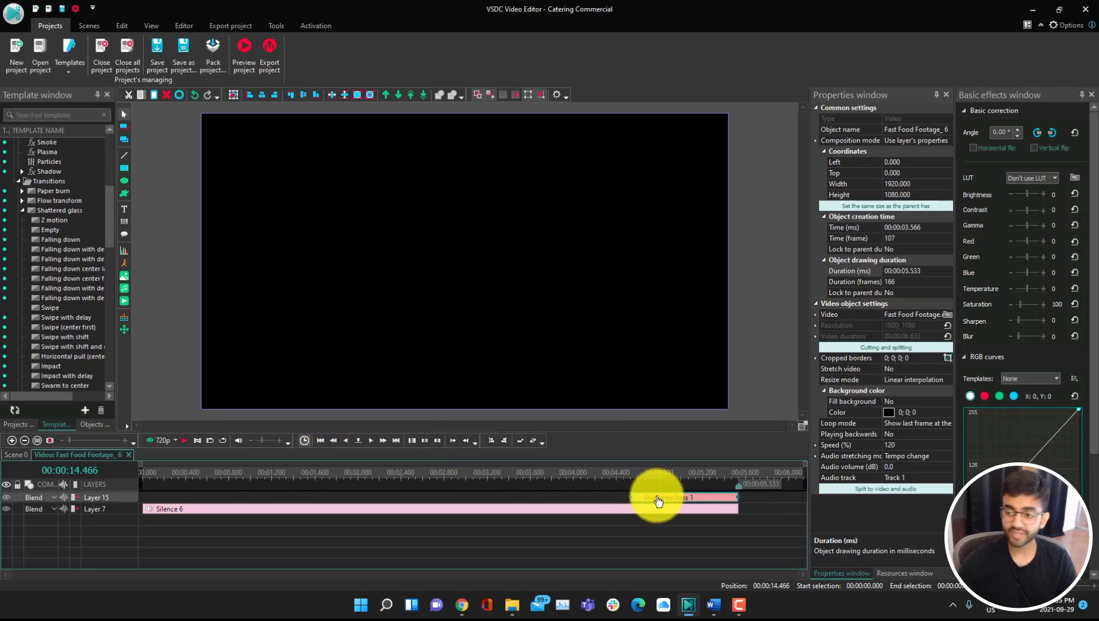
{"action": "key", "text": "Delete"}
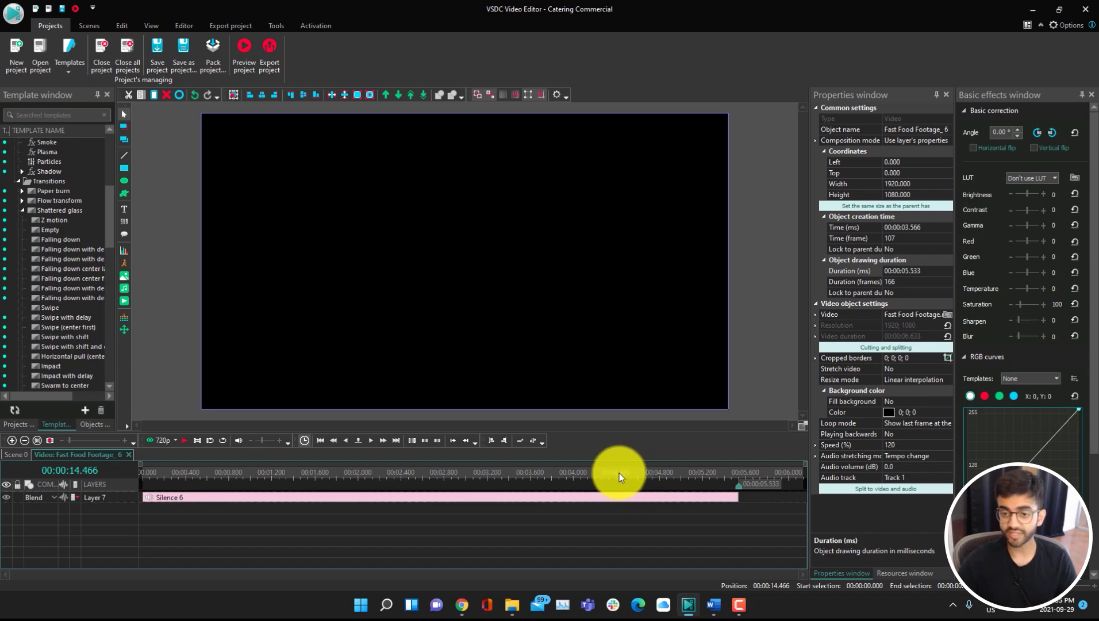
{"action": "left_click", "coordinate": [14, 454]}
- Add a Fade In transparency effect to the opening pizza shot, positioned from the start of the scene on an inserted new layer
{"action": "left_click_drag", "start_coordinate": [264, 471], "coordinate": [165, 475]}
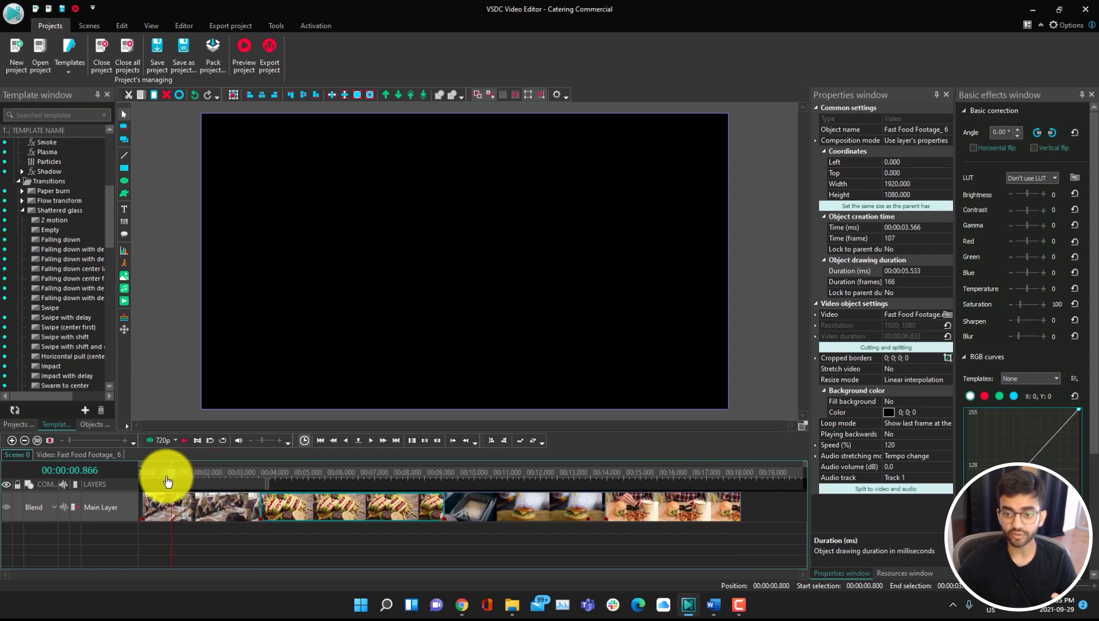
{"action": "left_click", "coordinate": [208, 473]}
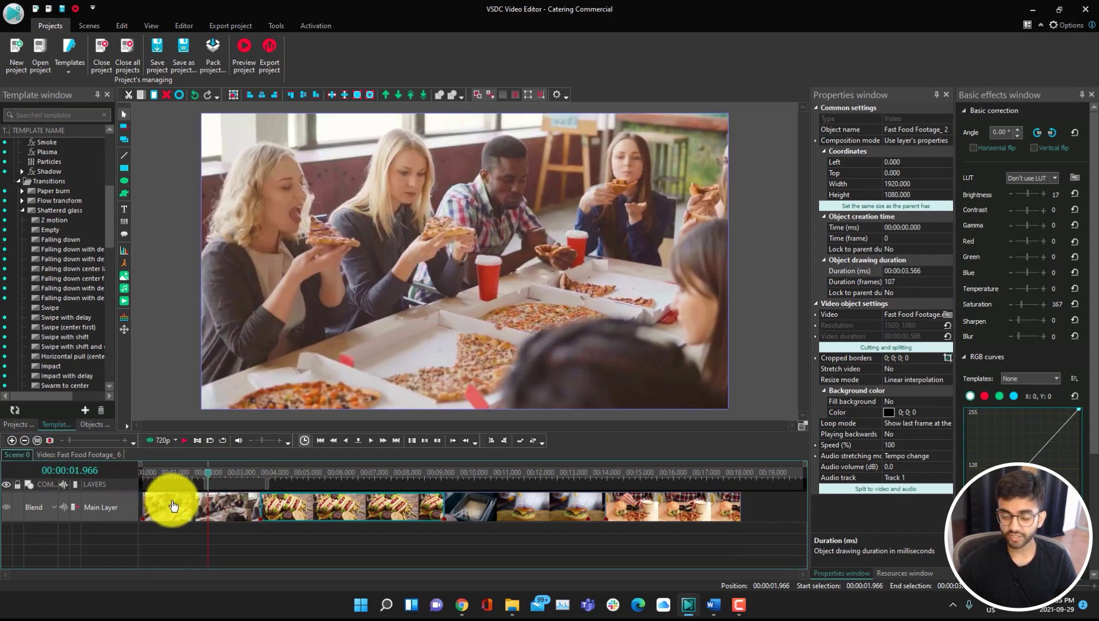
{"action": "left_click", "coordinate": [169, 504]}
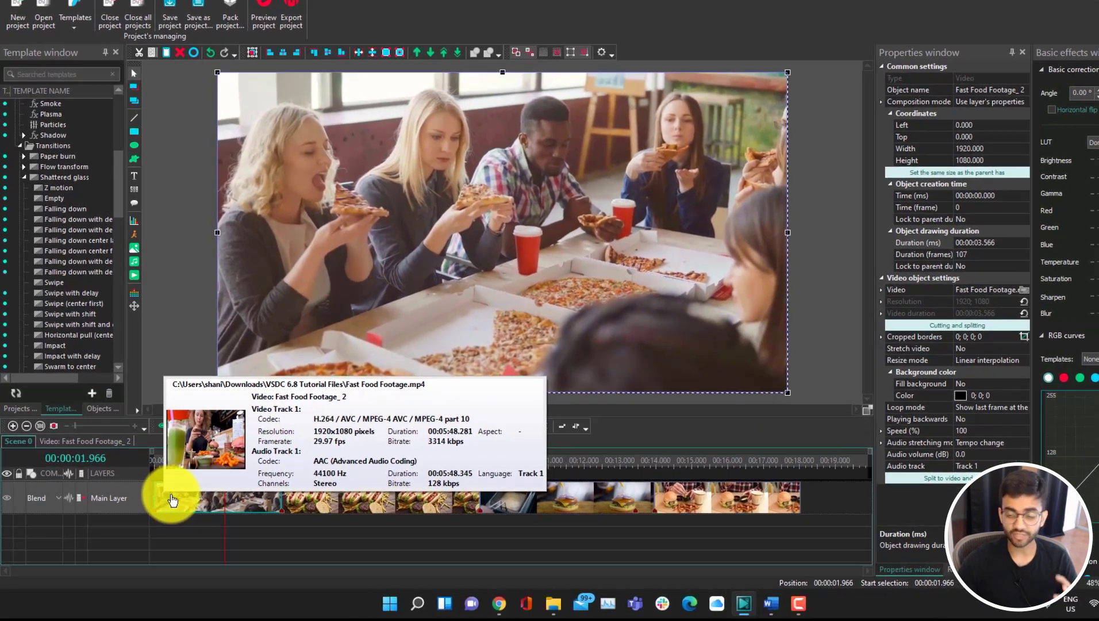
{"action": "right_click", "coordinate": [175, 507]}
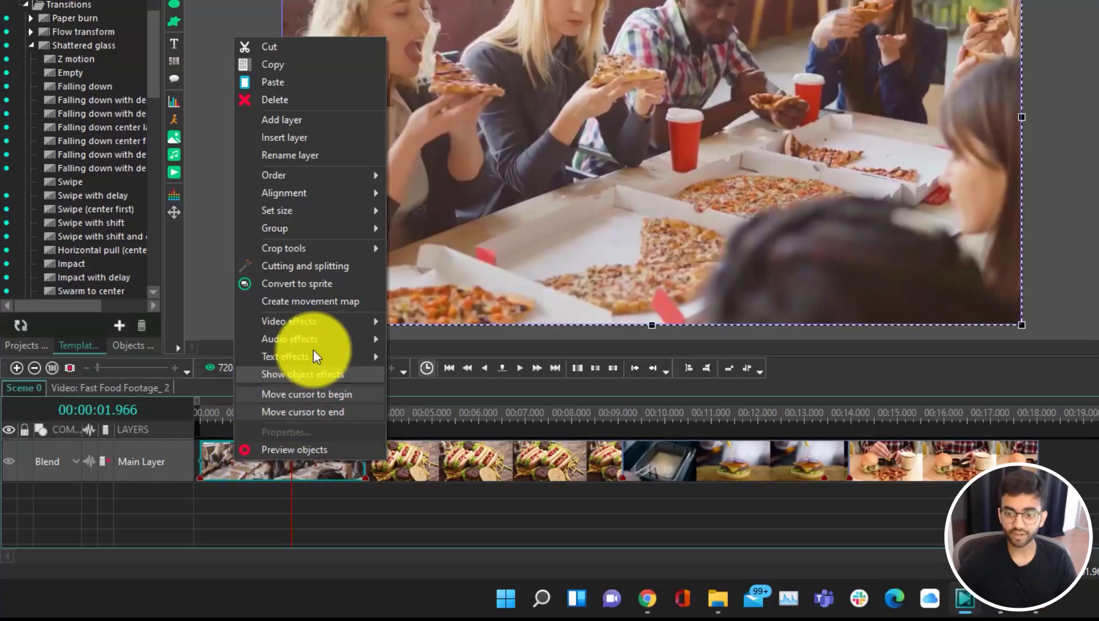
{"action": "mouse_move", "coordinate": [311, 328]}
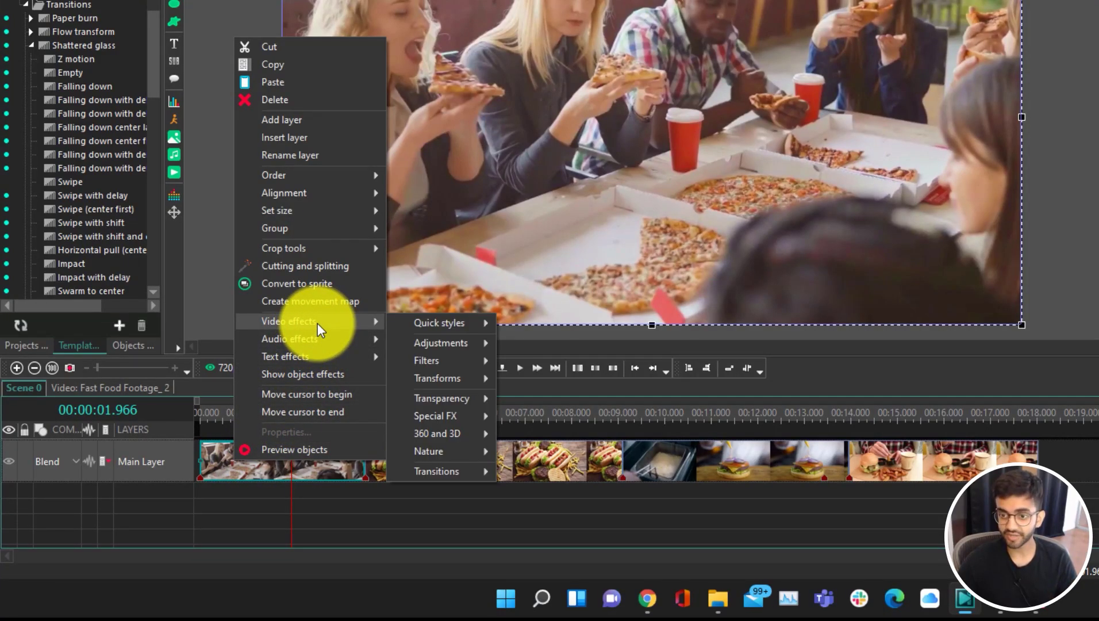
{"action": "mouse_move", "coordinate": [458, 397]}
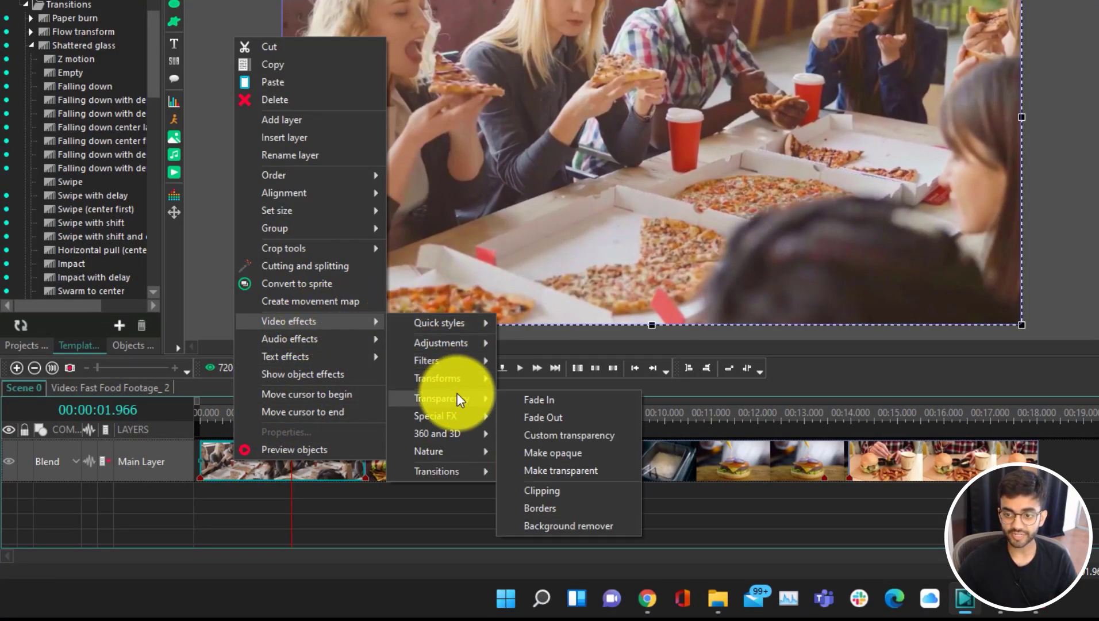
{"action": "left_click", "coordinate": [529, 396]}
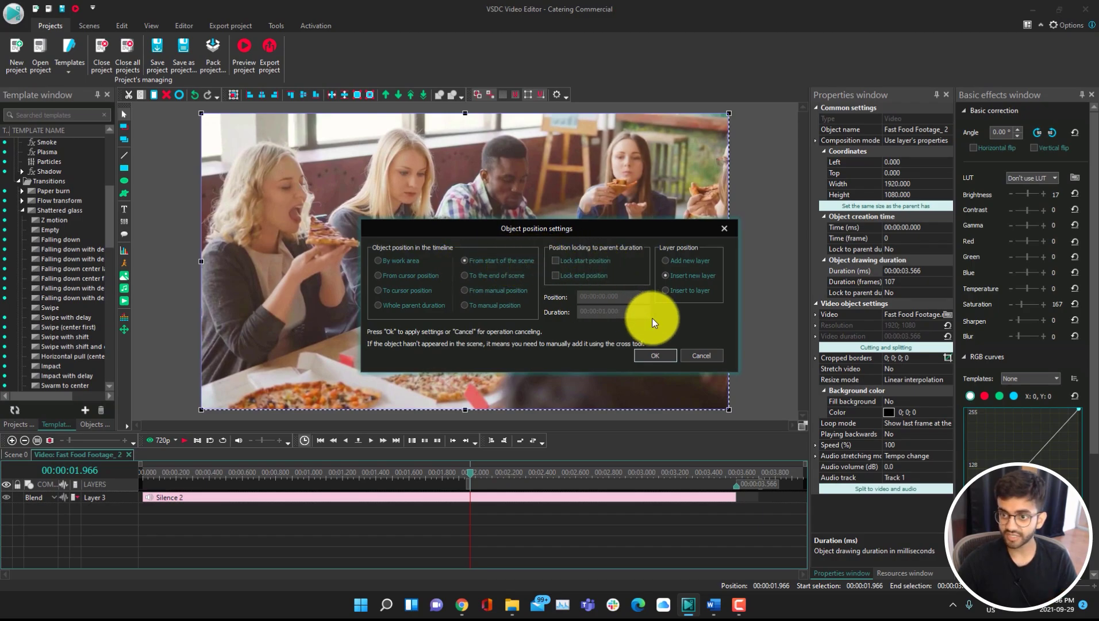
{"action": "left_click", "coordinate": [657, 357]}
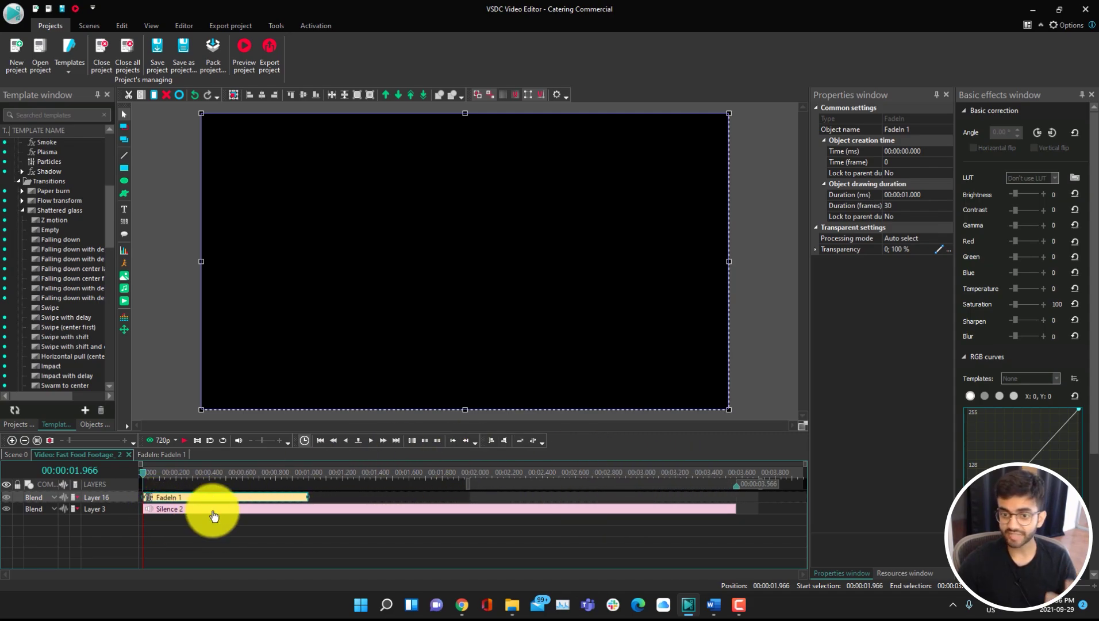
- Return to Scene 0 and play the opening of the pizza shot to check its fade-in
{"action": "left_click", "coordinate": [15, 455]}
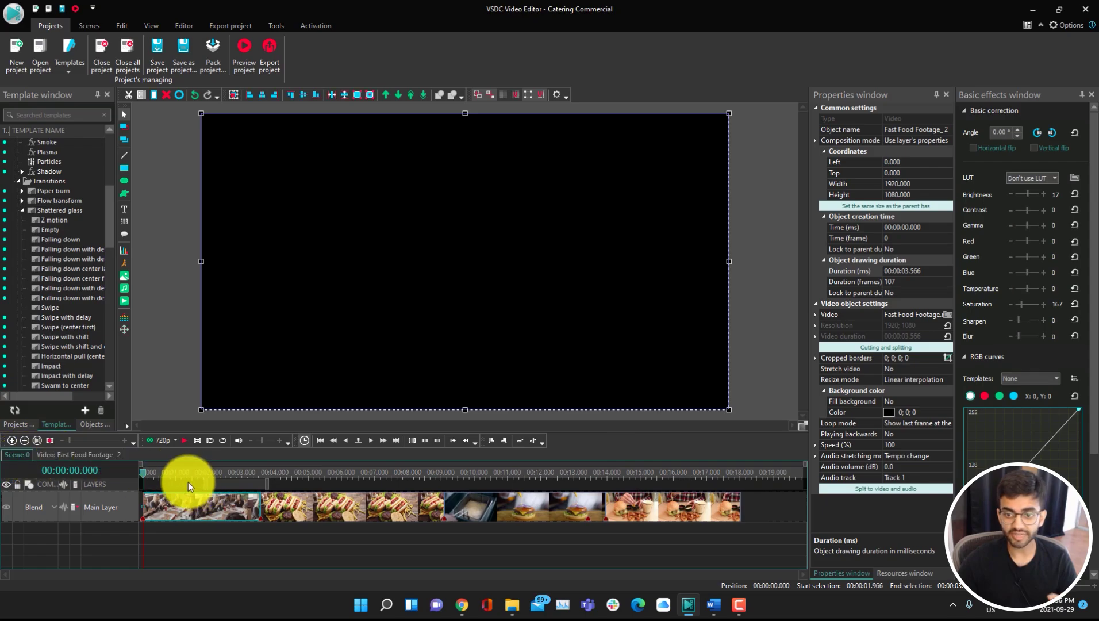
{"action": "left_click", "coordinate": [370, 439]}
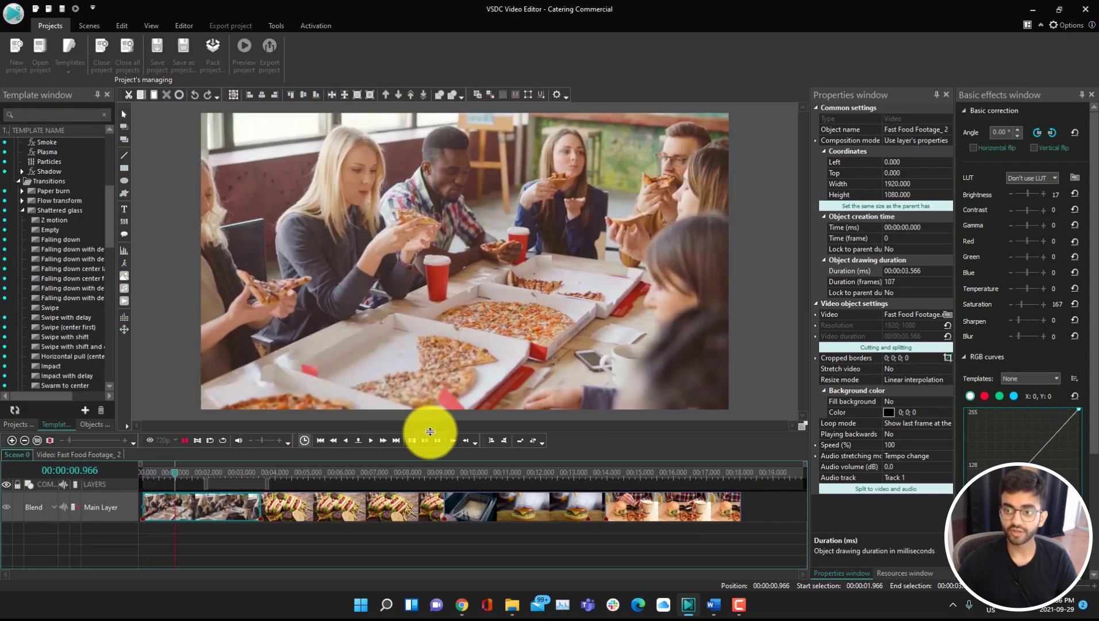
{"action": "key", "text": "space"}
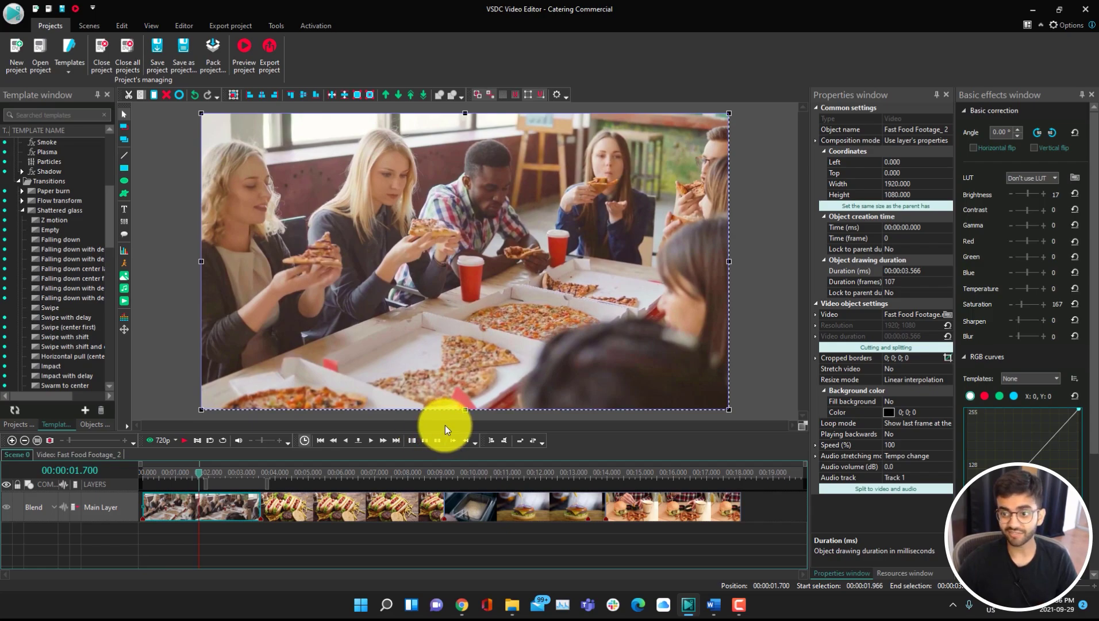
- Add a Fade Out transparency effect to the last shot, positioned to the end of the scene with start and end locked, and return to Scene 0
{"action": "right_click", "coordinate": [726, 504]}
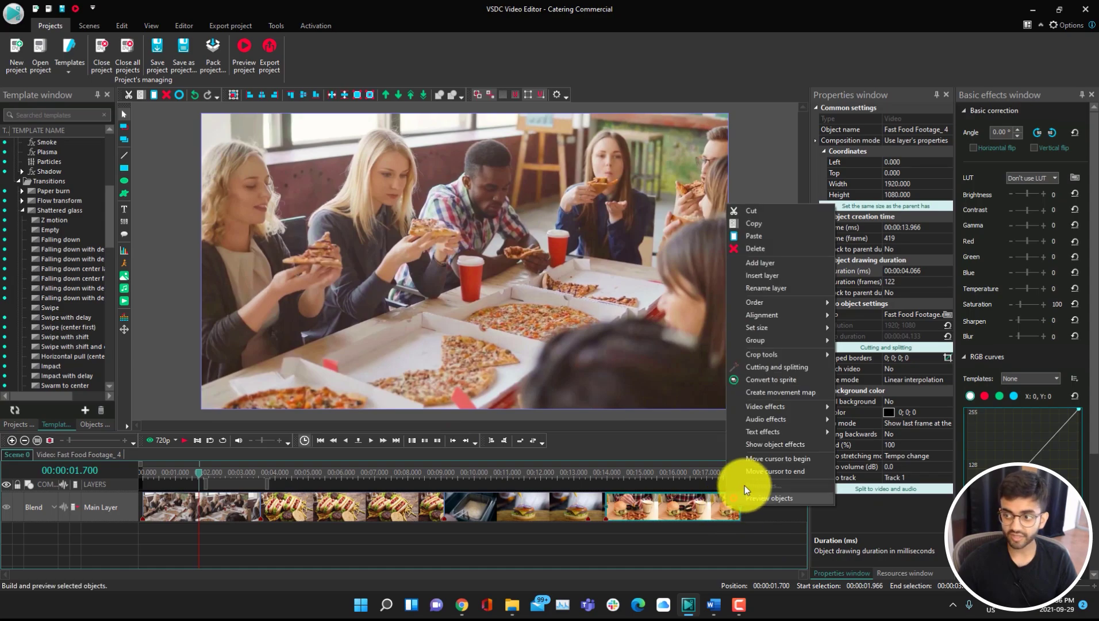
{"action": "mouse_move", "coordinate": [797, 407]}
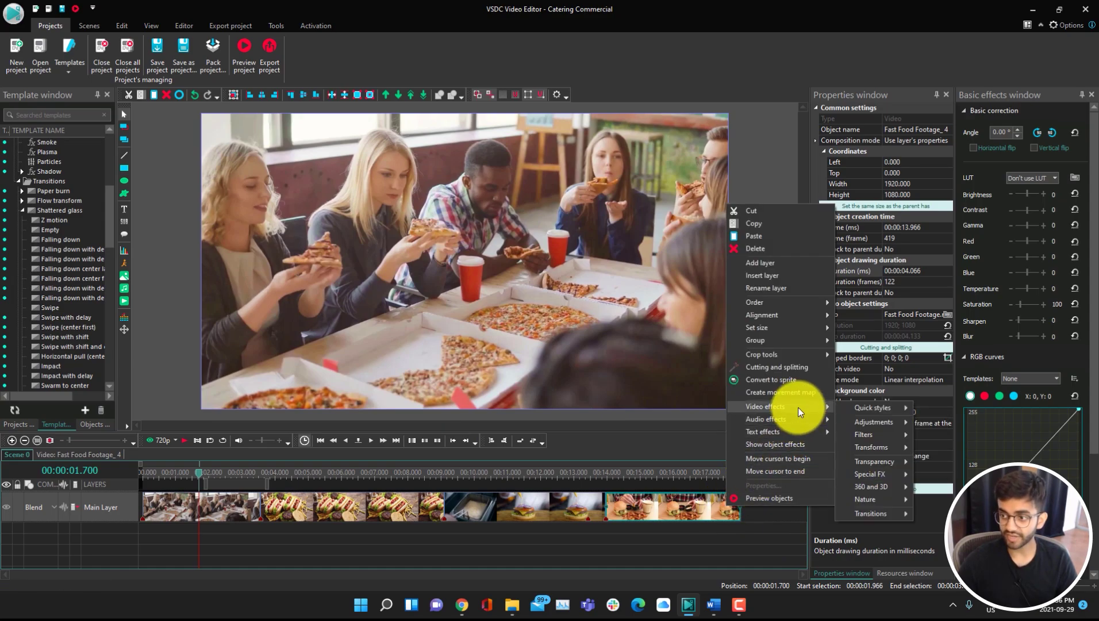
{"action": "mouse_move", "coordinate": [887, 463]}
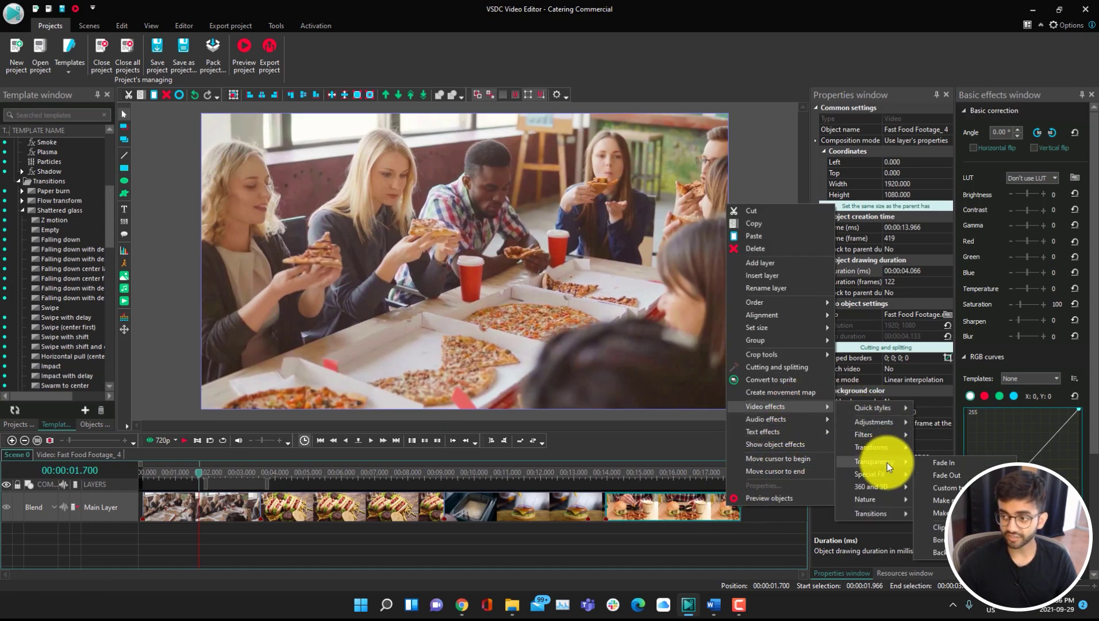
{"action": "left_click", "coordinate": [964, 477]}
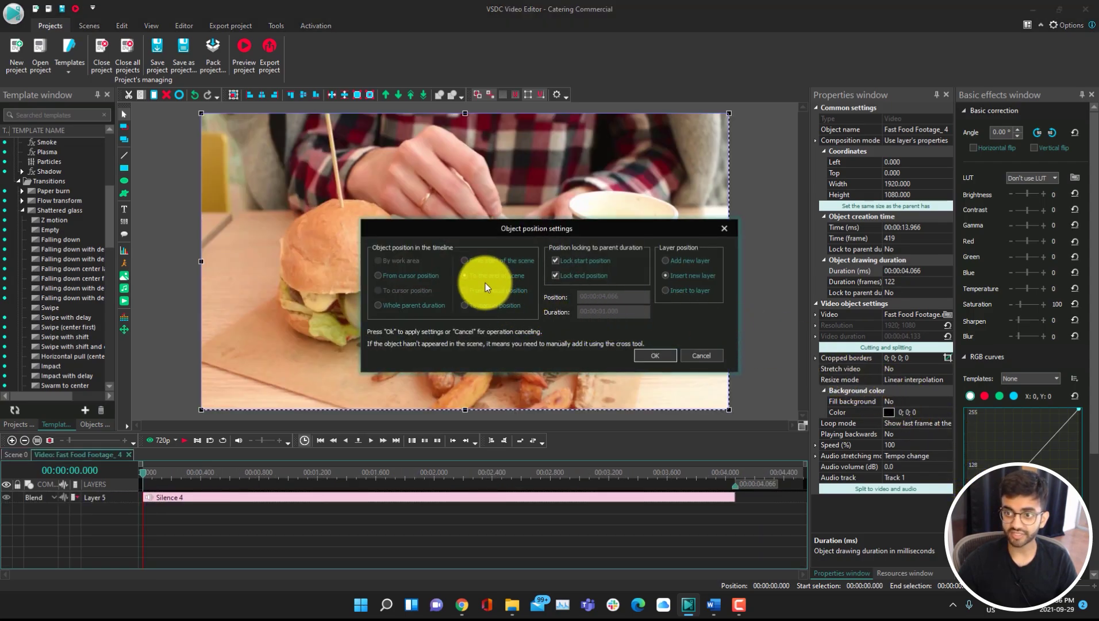
{"action": "left_click", "coordinate": [662, 355]}
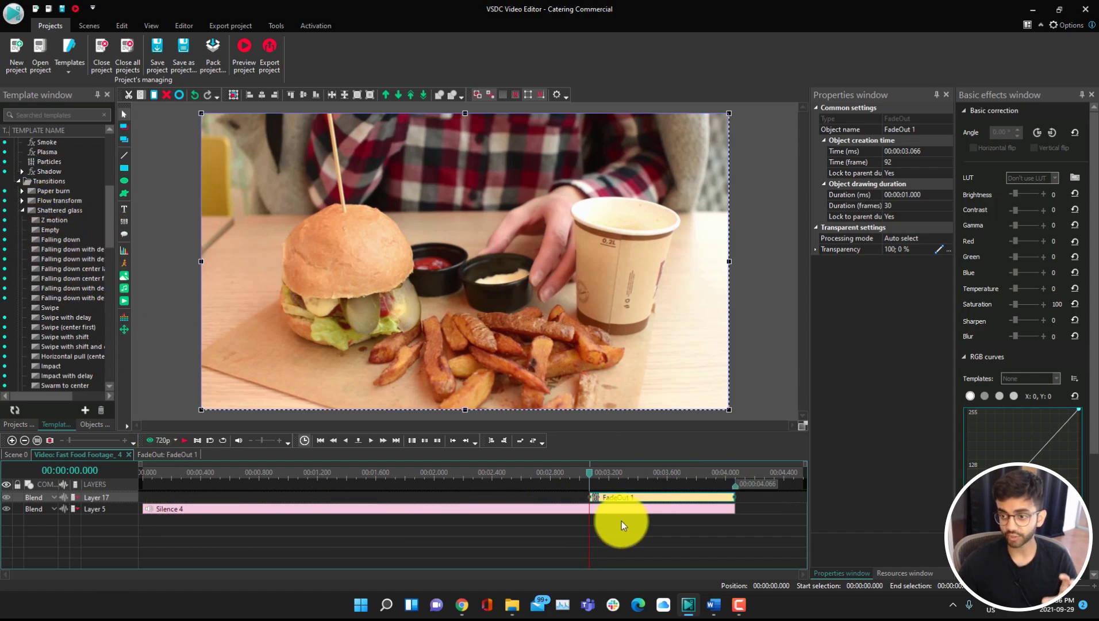
{"action": "left_click", "coordinate": [16, 455]}
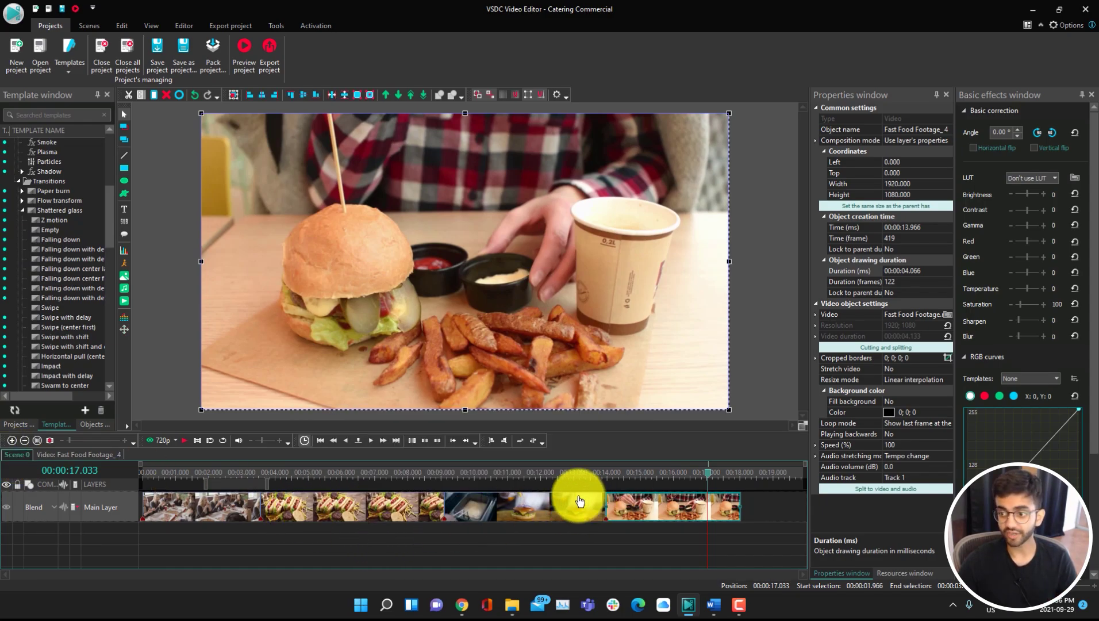
{"action": "key", "text": "space"}
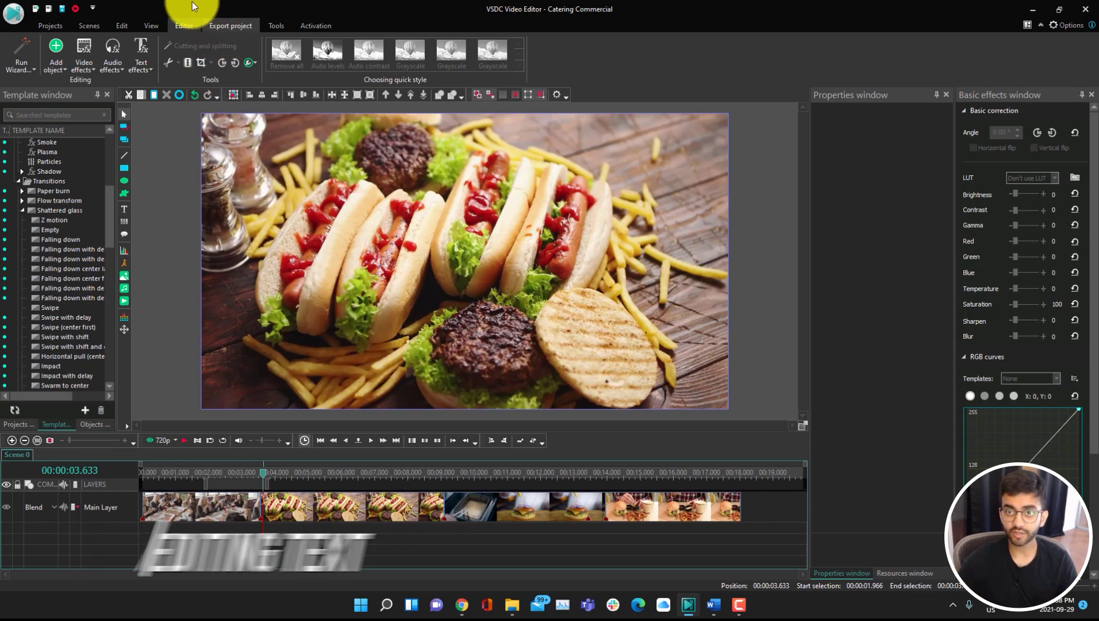
- Add a text object from 00:00:03.633 on a new layer and draw its frame about 877 × 506 px over the hot dog shot's center
{"action": "left_click", "coordinate": [59, 70]}
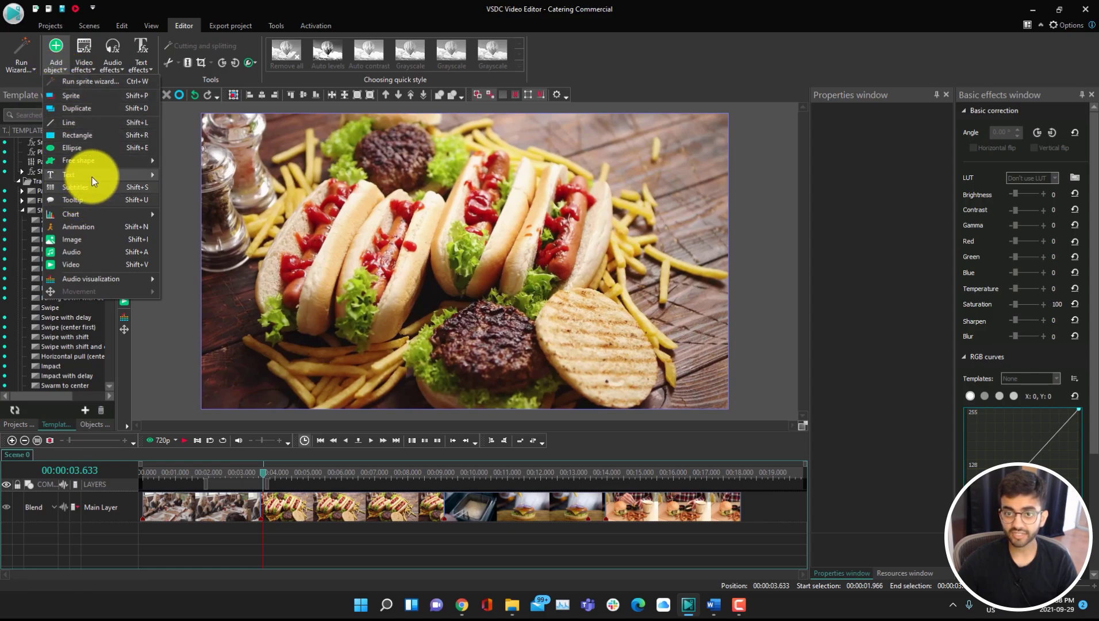
{"action": "mouse_move", "coordinate": [161, 178]}
{"action": "left_click", "coordinate": [196, 262]}
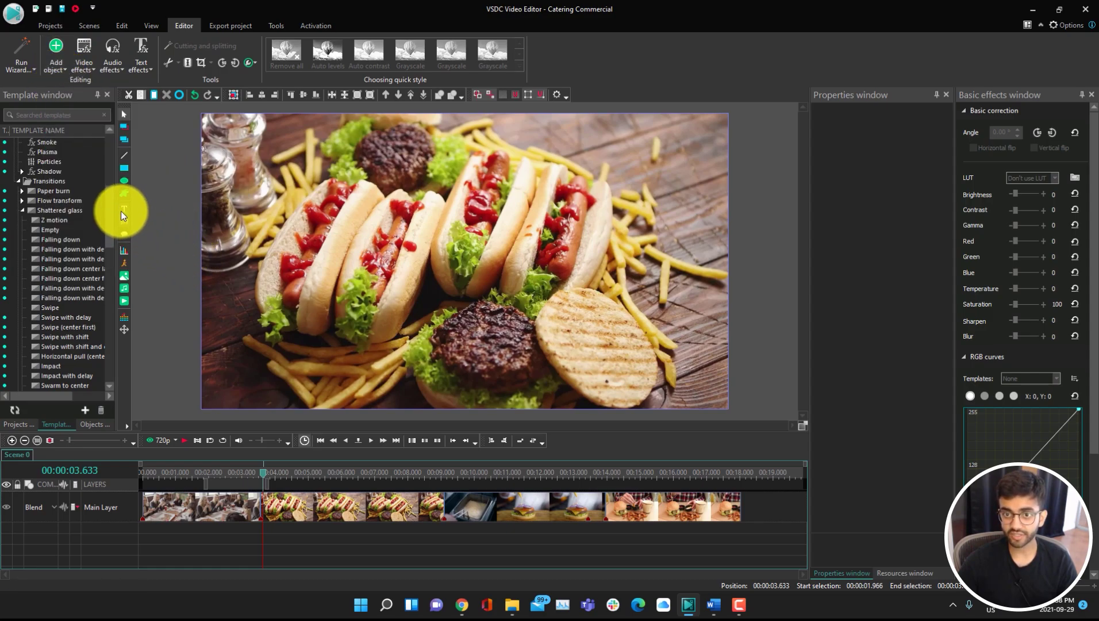
{"action": "mouse_move", "coordinate": [122, 210]}
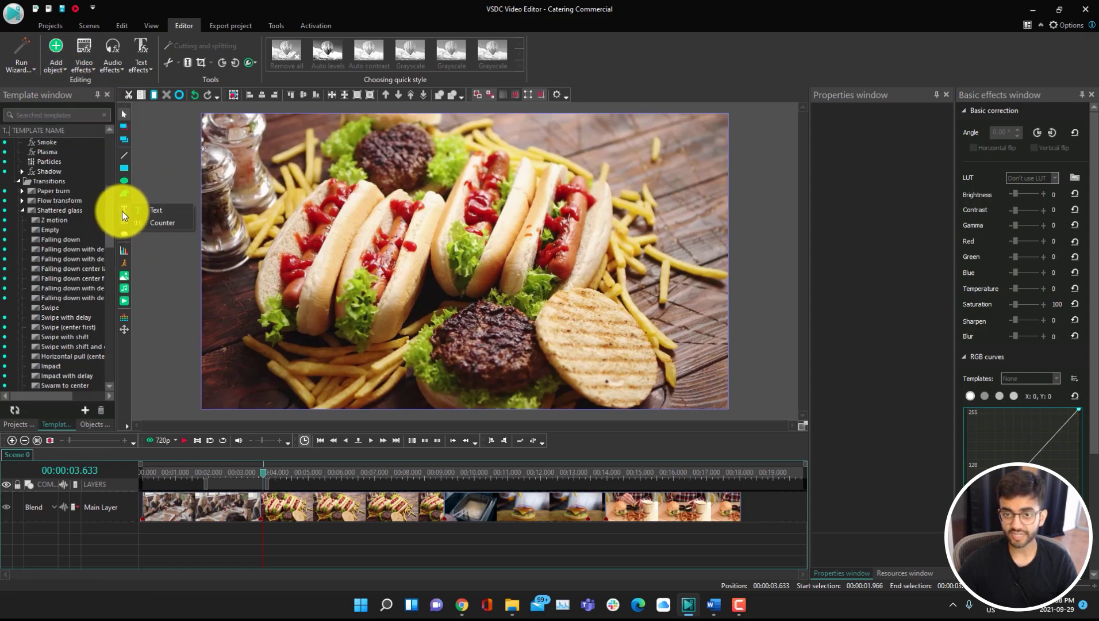
{"action": "left_click", "coordinate": [155, 210]}
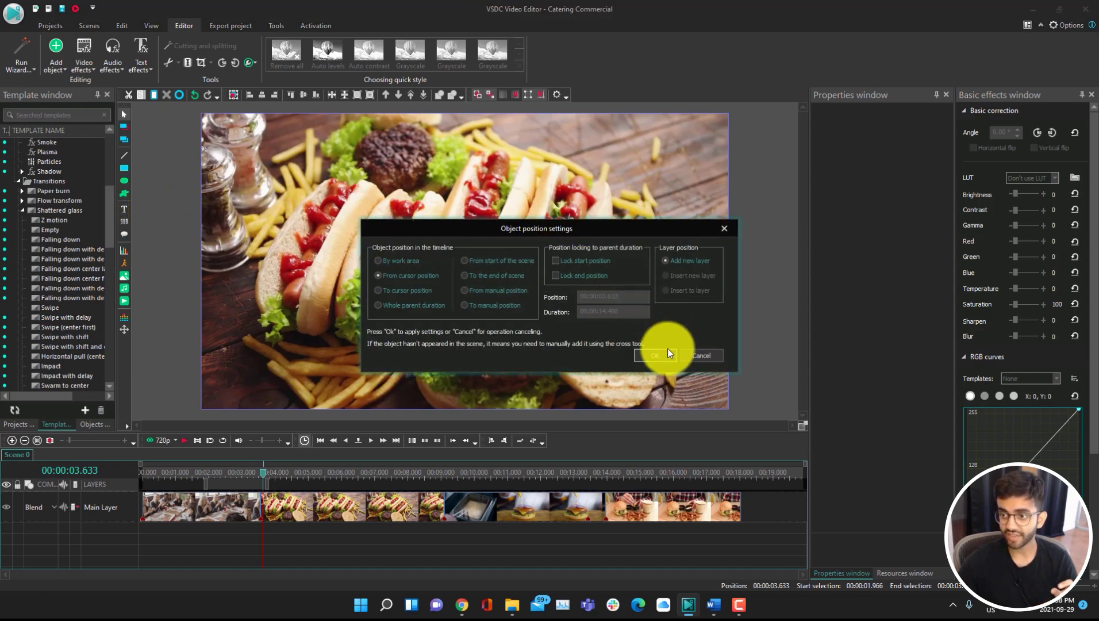
{"action": "left_click", "coordinate": [655, 355]}
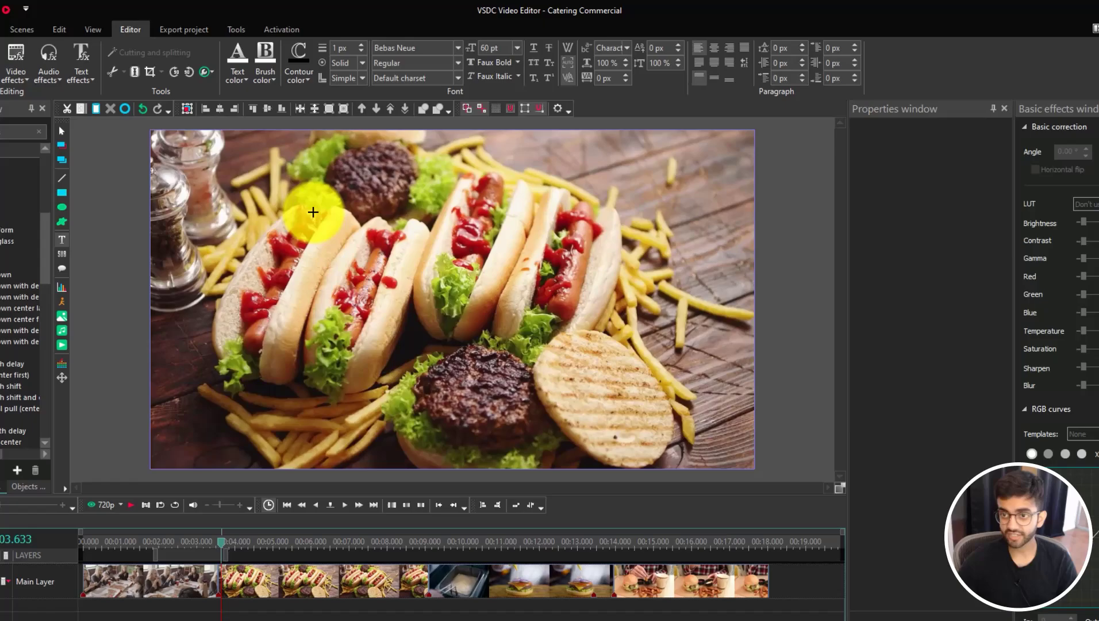
{"action": "left_click_drag", "start_coordinate": [342, 189], "coordinate": [584, 326]}
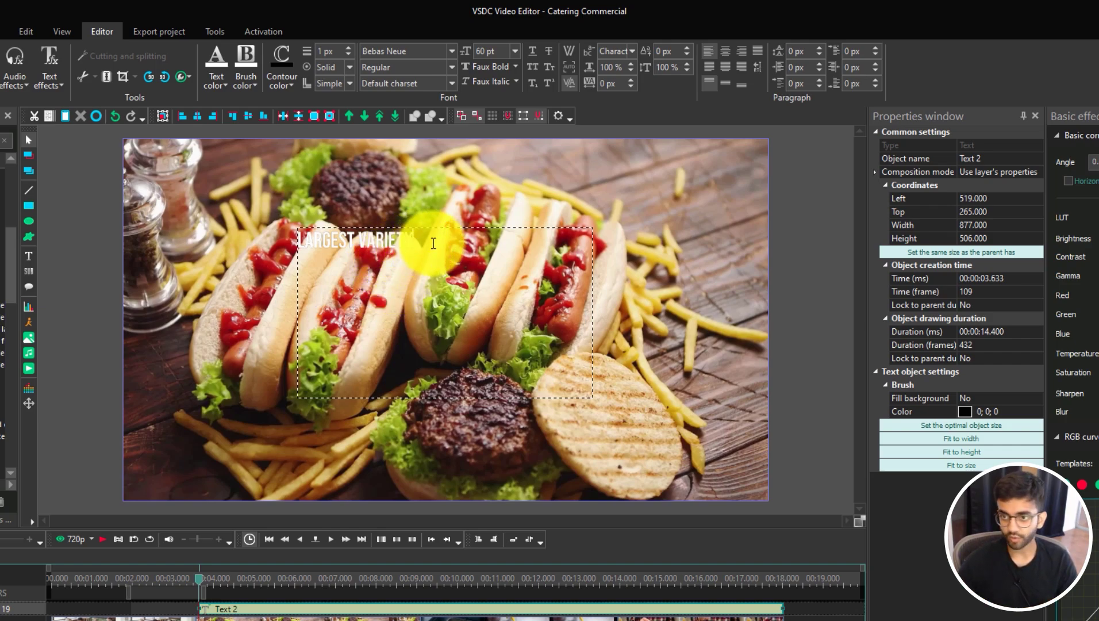
- Set the LARGEST VARIETY text to 90 pt and centre it horizontally and vertically within its frame
{"action": "key", "text": "ctrl+a"}
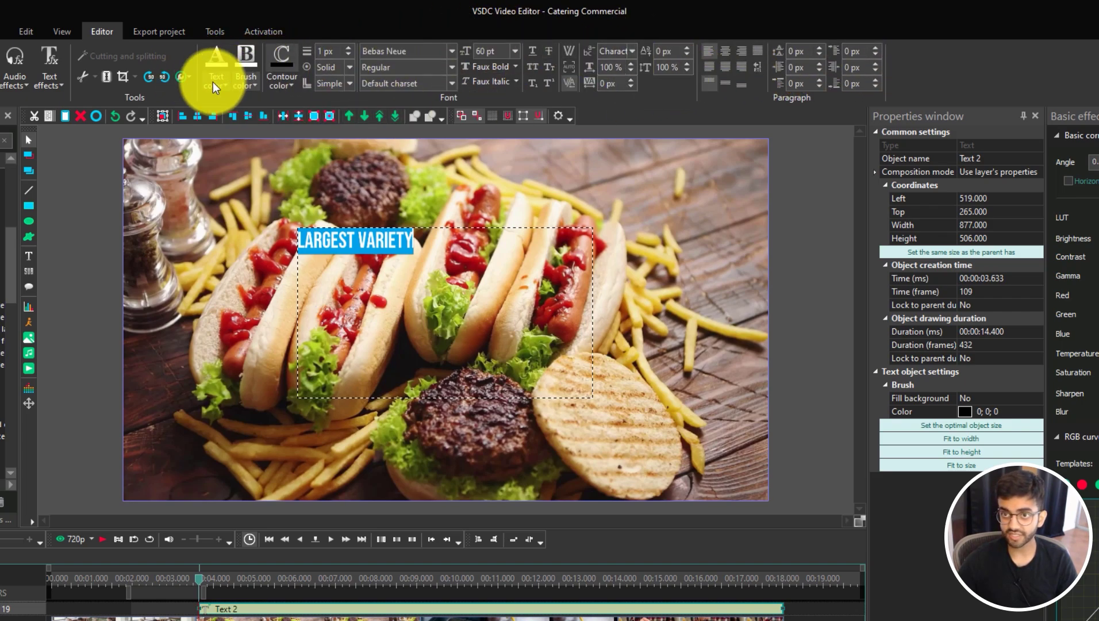
{"action": "left_click", "coordinate": [488, 53]}
{"action": "type", "text": "90"}
{"action": "key", "text": "Return"}
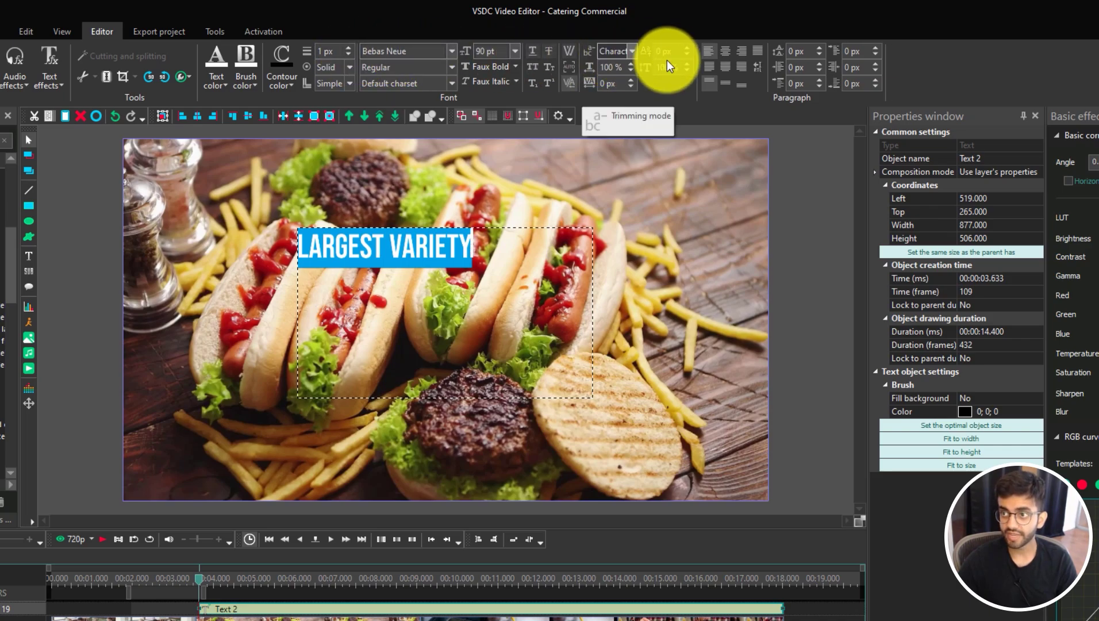
{"action": "left_click", "coordinate": [725, 53]}
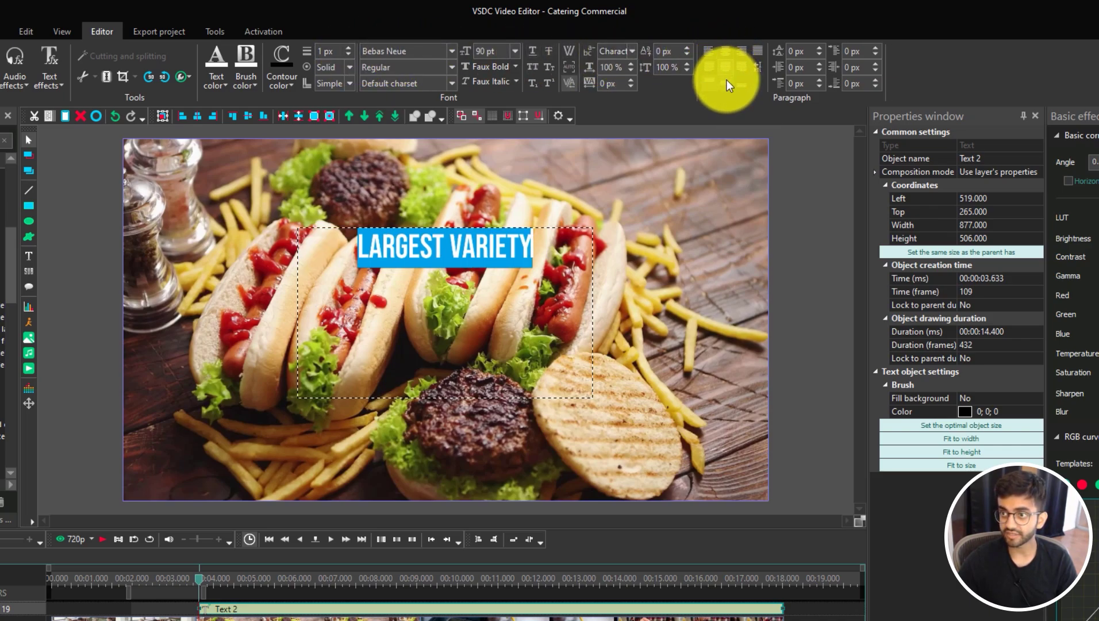
{"action": "left_click", "coordinate": [726, 80]}
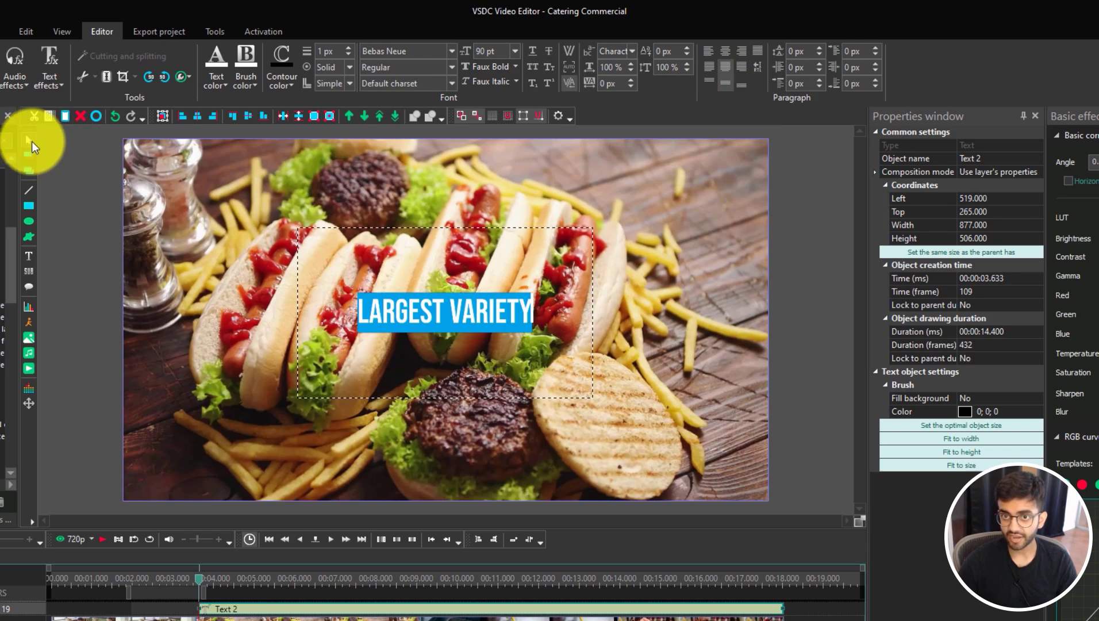
- Move the LARGEST VARIETY title down to about left 540, top 664, and shorten its clip to end with the hot dog shot
{"action": "left_click", "coordinate": [650, 331]}
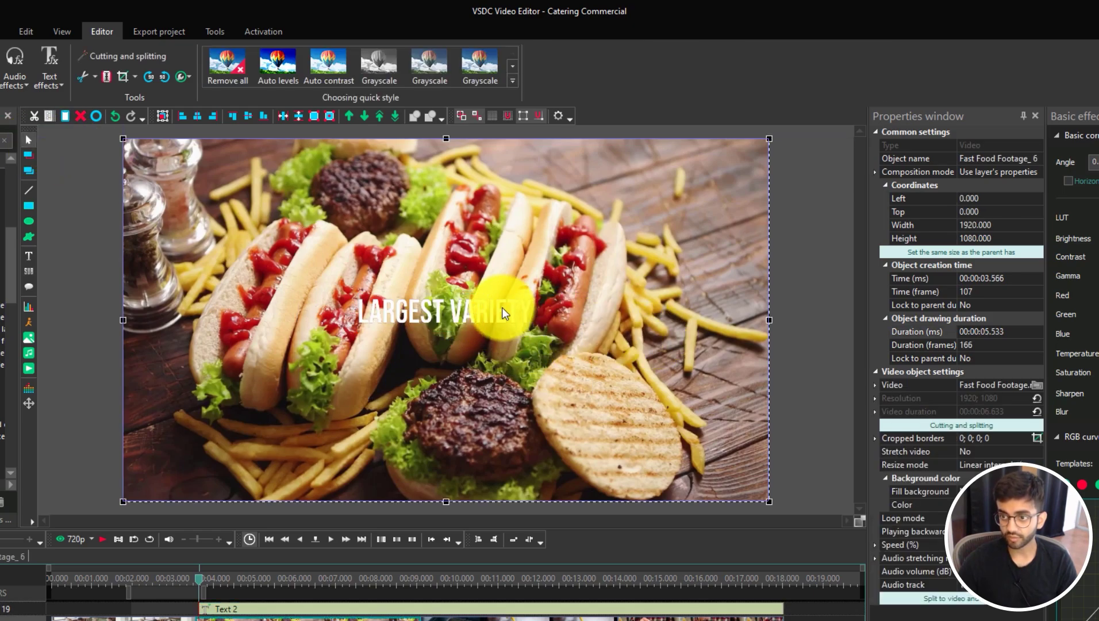
{"action": "left_click_drag", "start_coordinate": [502, 314], "coordinate": [508, 442]}
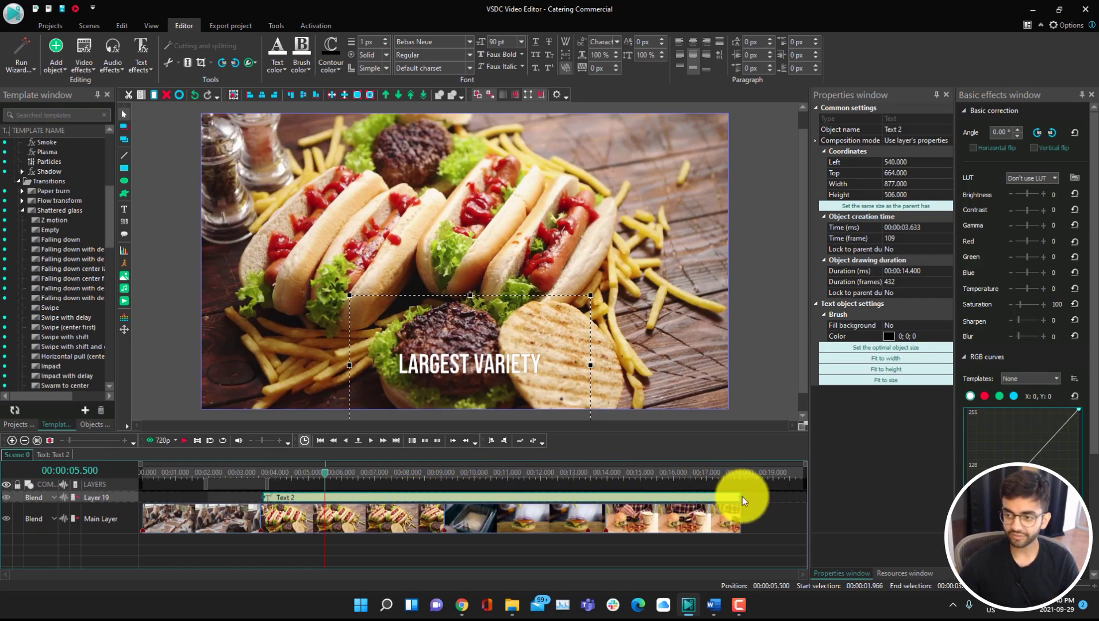
{"action": "left_click_drag", "start_coordinate": [739, 496], "coordinate": [443, 494]}
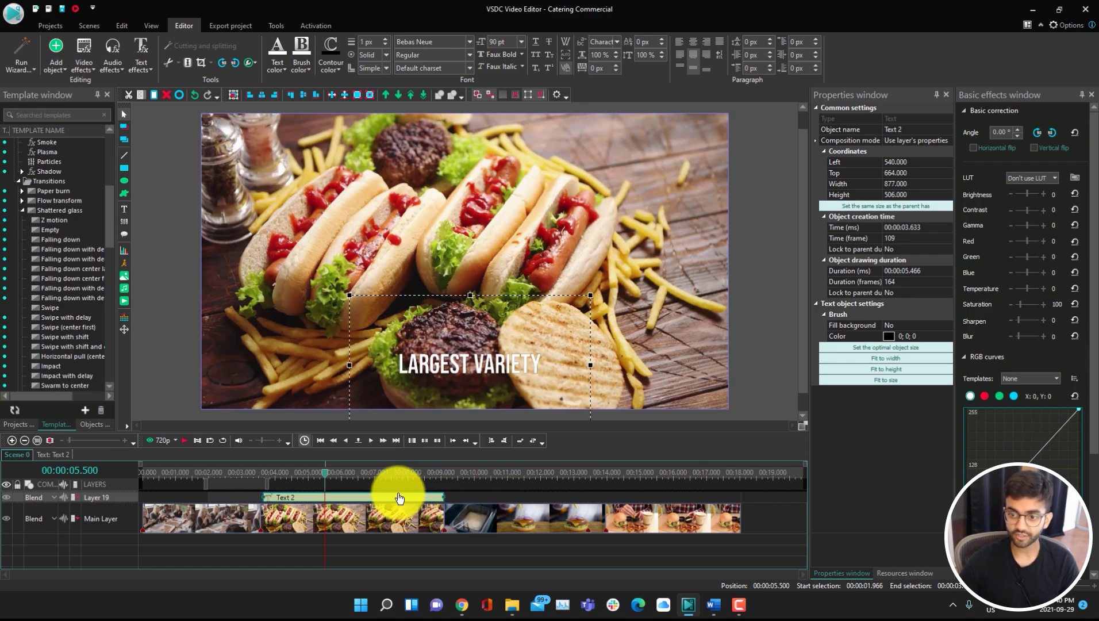
- Duplicate the title, start the copy at 00:00:10.600 over the burger shot, and extend it to the end of the last shot
{"action": "key", "text": "ctrl+c"}
{"action": "key", "text": "ctrl+v"}
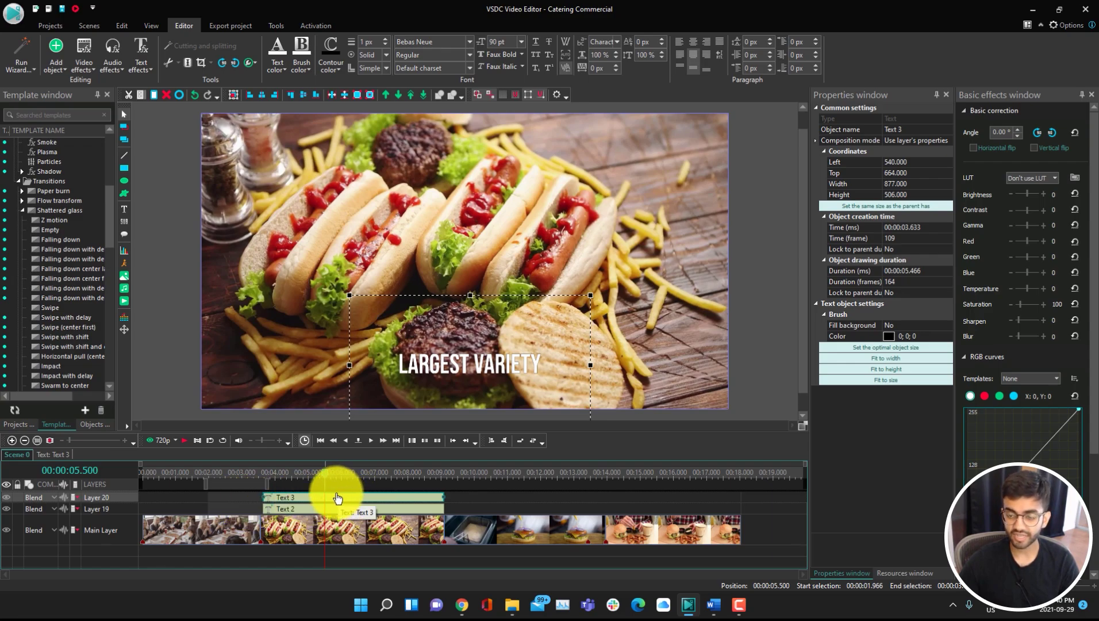
{"action": "left_click_drag", "start_coordinate": [337, 498], "coordinate": [569, 509]}
{"action": "left_click_drag", "start_coordinate": [673, 498], "coordinate": [740, 498]}
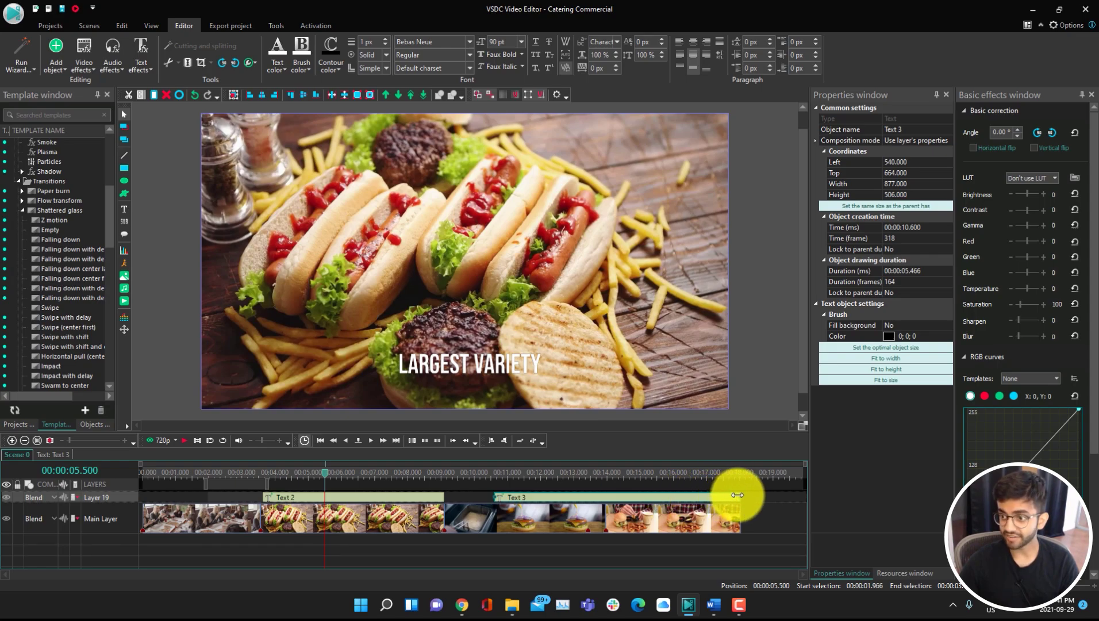
- Replace the duplicated title's text with HIGHEST QUALITY and check both titles over their shots
{"action": "left_click", "coordinate": [604, 472]}
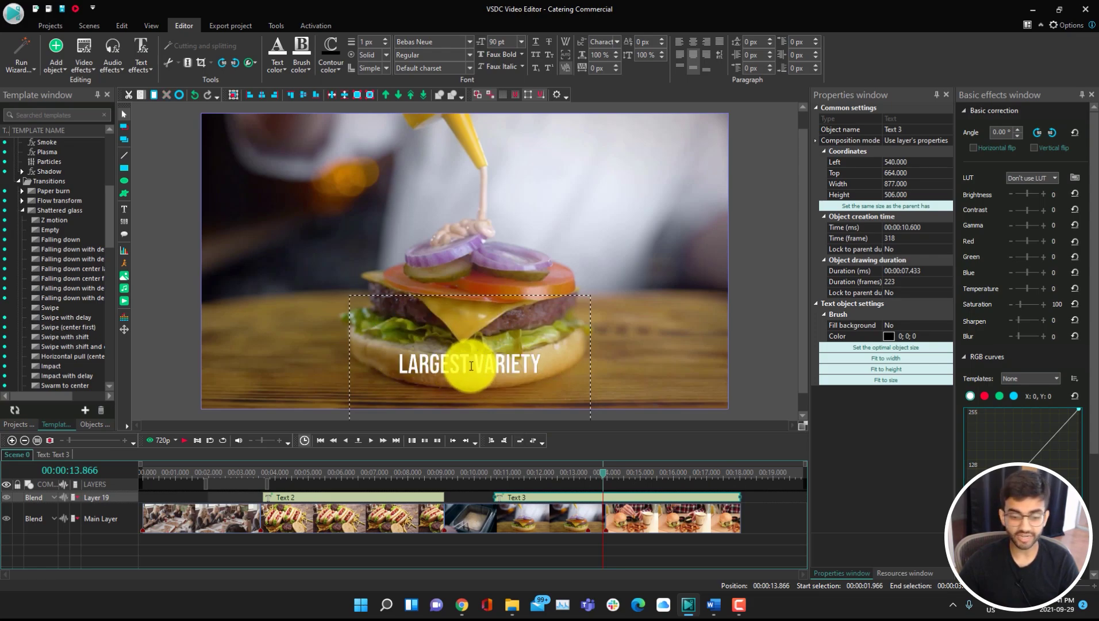
{"action": "double_click", "coordinate": [471, 366]}
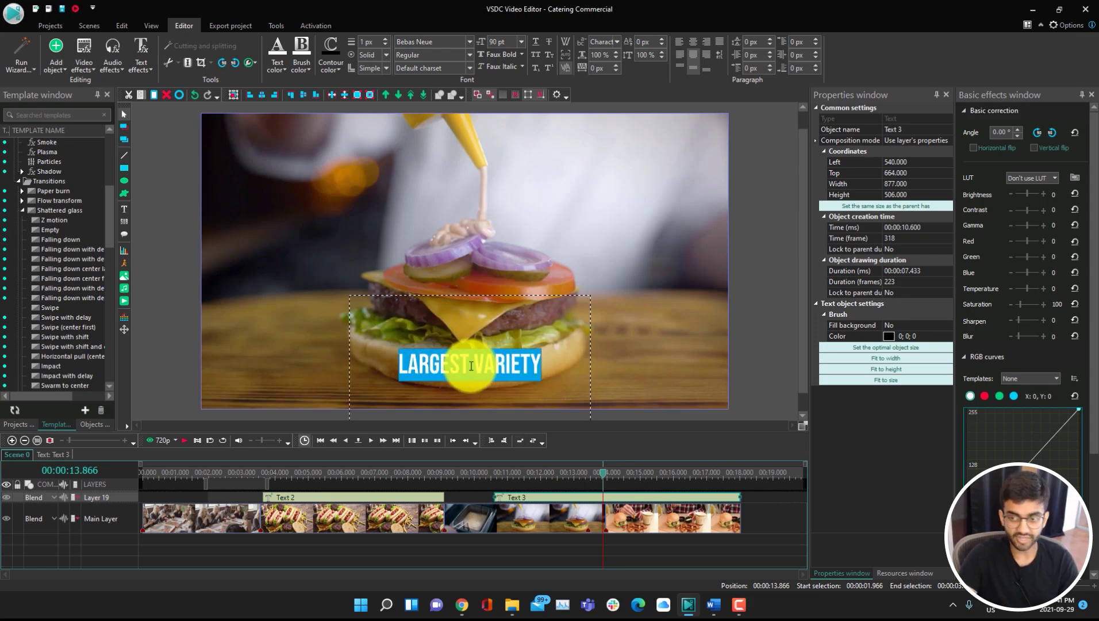
{"action": "key", "text": "BackSpace"}
{"action": "type", "text": "HIGHEST QUALITY"}
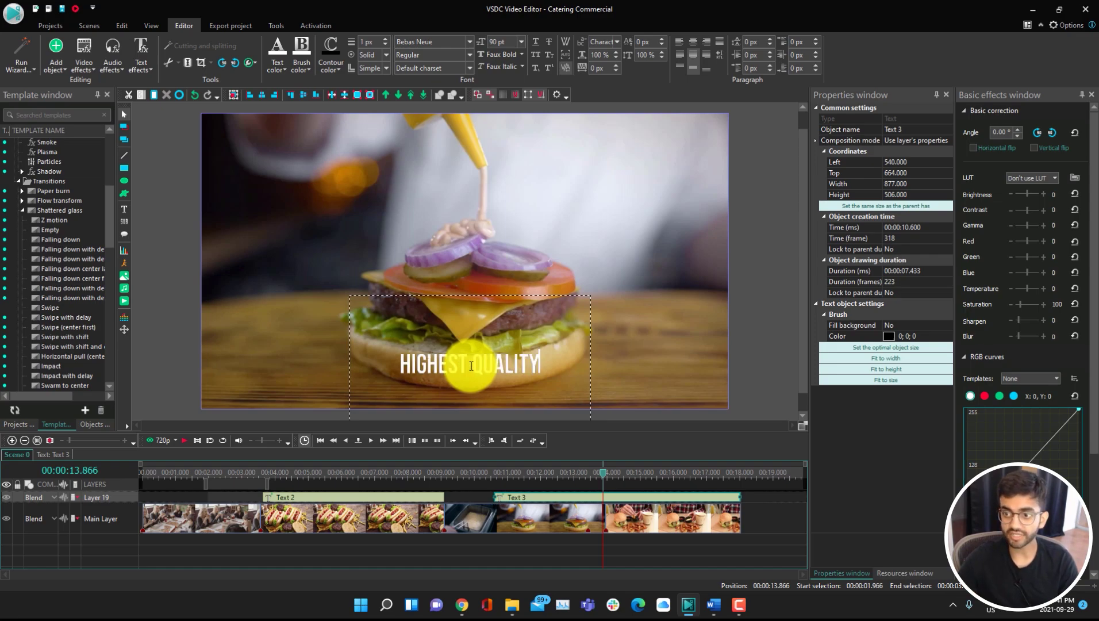
{"action": "left_click", "coordinate": [801, 562]}
{"action": "left_click", "coordinate": [666, 550]}
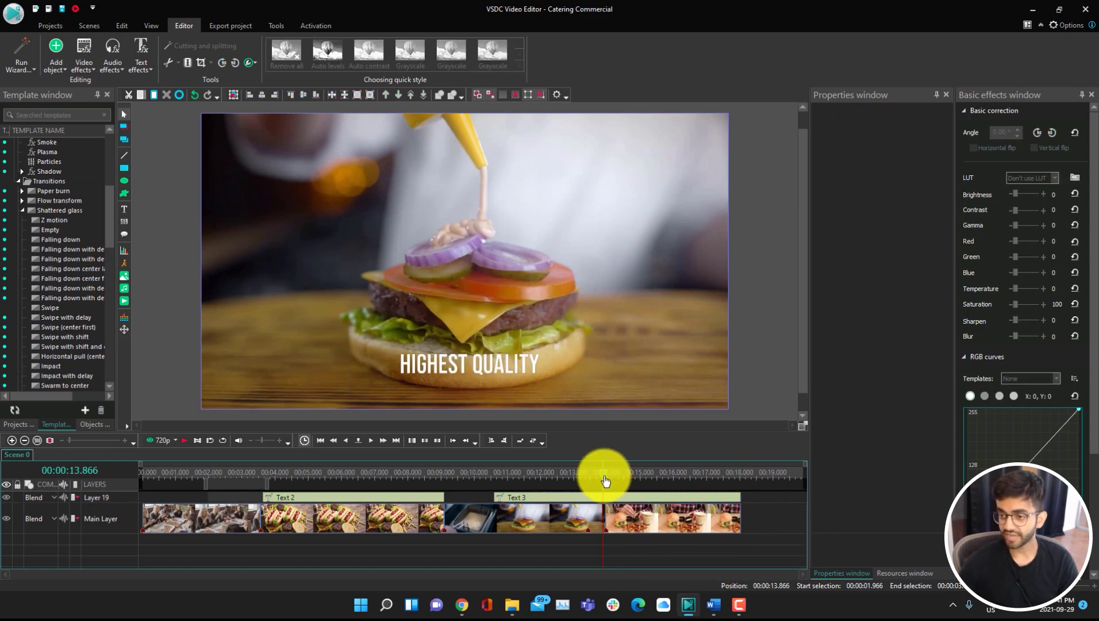
{"action": "left_click", "coordinate": [405, 478]}
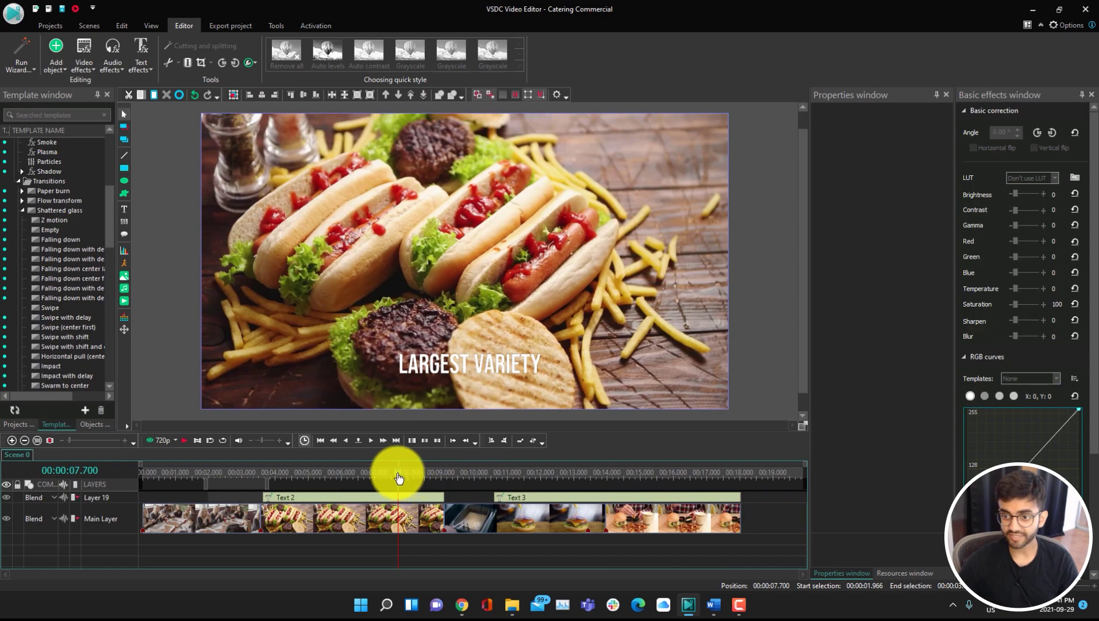
{"action": "left_click", "coordinate": [522, 472]}
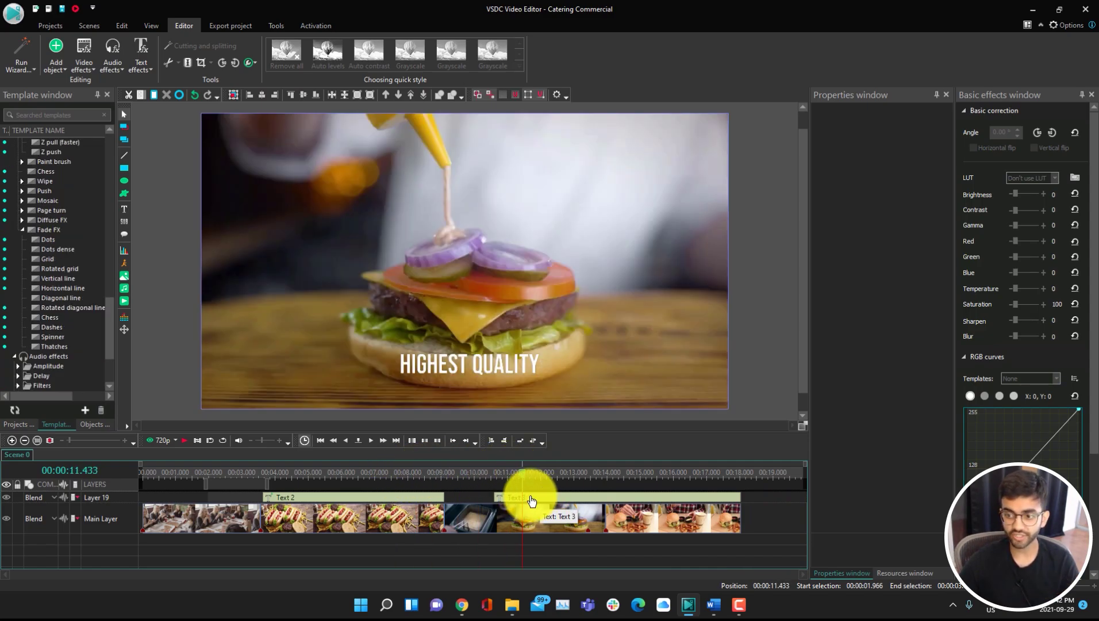
- Open the HIGHEST QUALITY title's own timeline and collapse the Shattered glass and Fade FX groups in the effect templates
{"action": "double_click", "coordinate": [528, 499]}
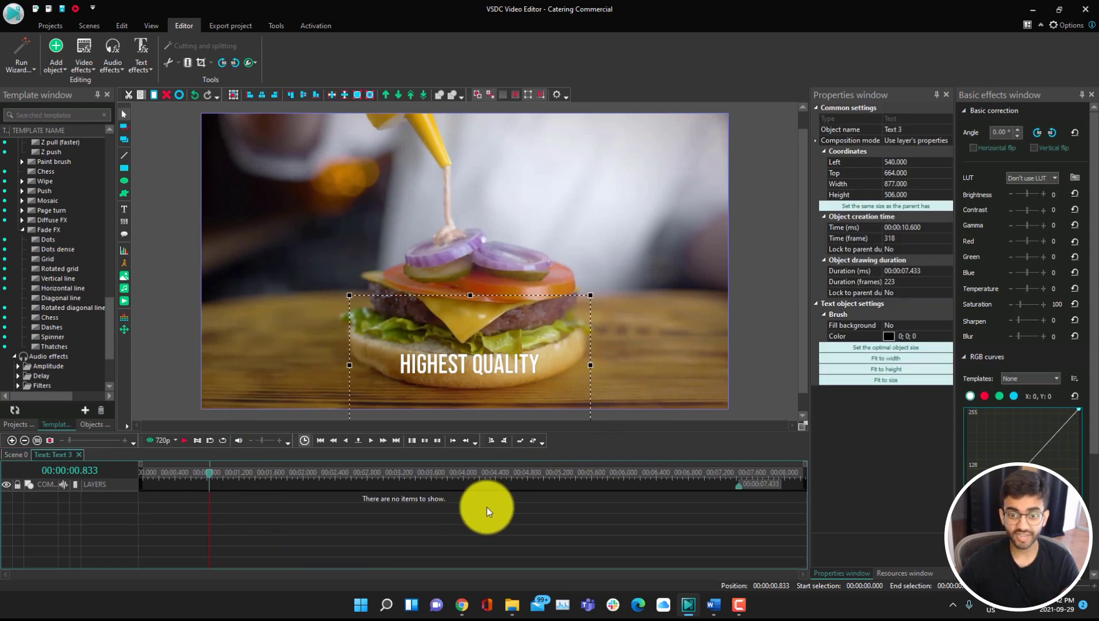
{"action": "scroll", "coordinate": [60, 309], "scroll_direction": "up", "scroll_amount": 10}
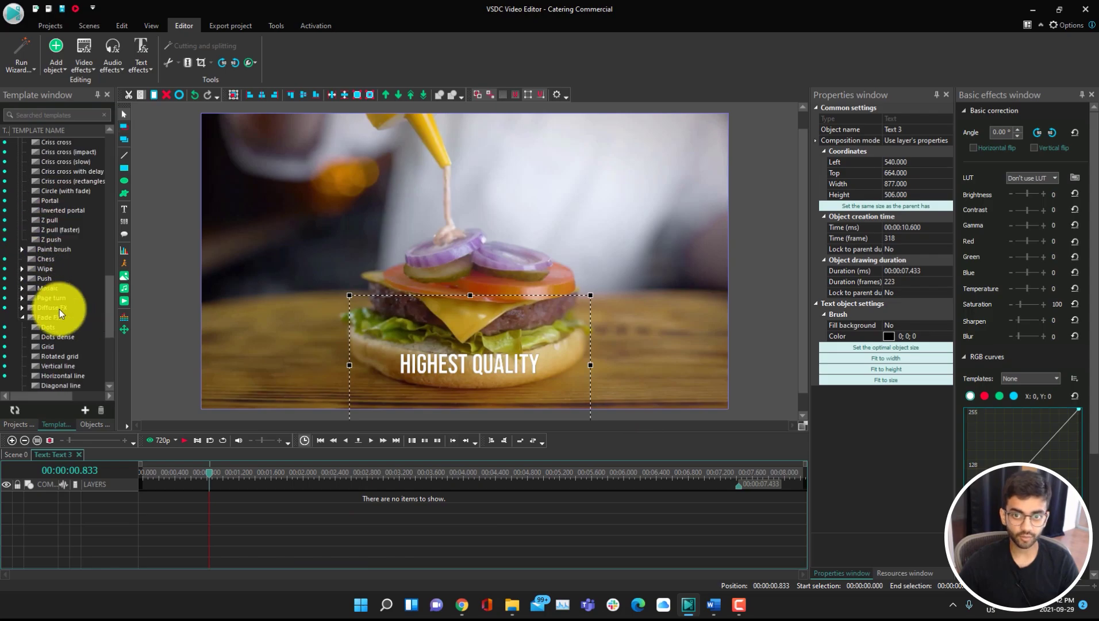
{"action": "scroll", "coordinate": [77, 325], "scroll_direction": "up", "scroll_amount": 4}
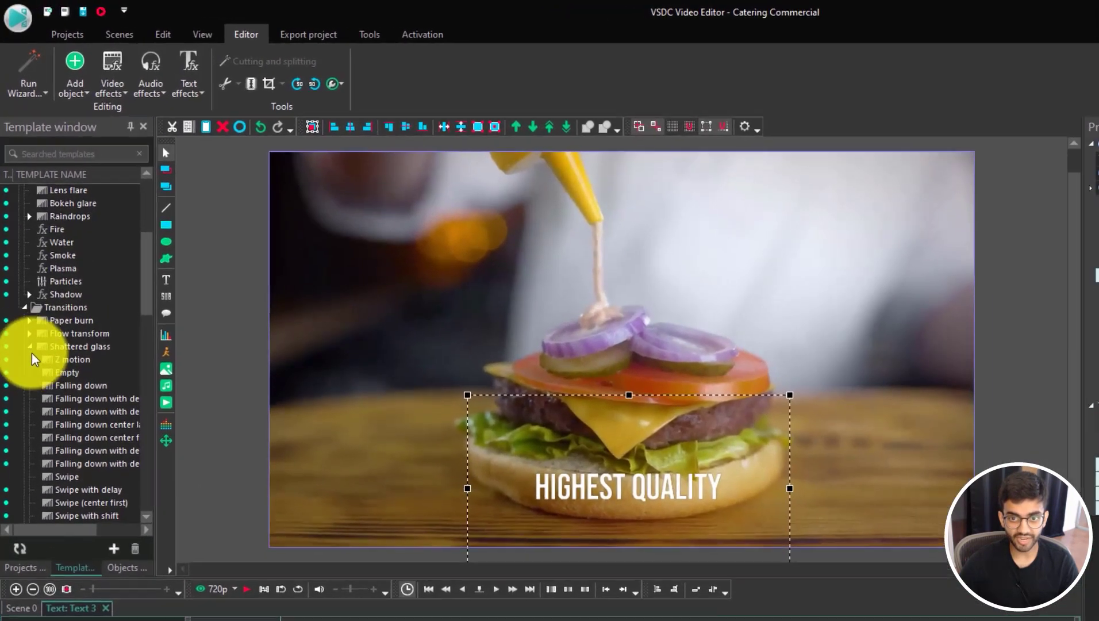
{"action": "left_click", "coordinate": [22, 256]}
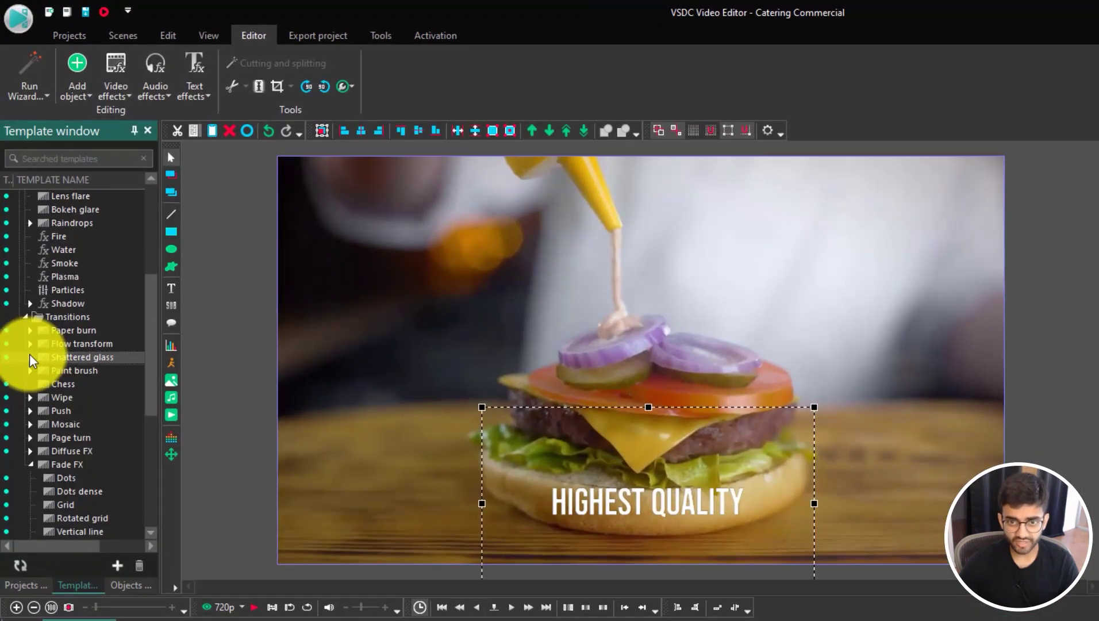
{"action": "scroll", "coordinate": [66, 417], "scroll_direction": "down", "scroll_amount": 4}
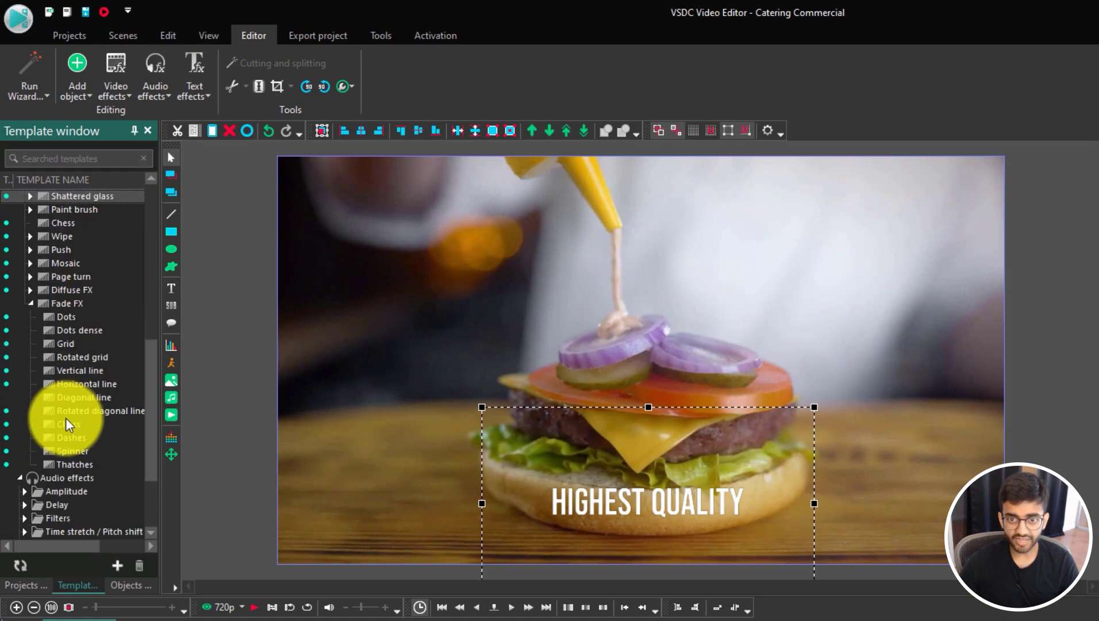
{"action": "scroll", "coordinate": [65, 417], "scroll_direction": "up", "scroll_amount": 3}
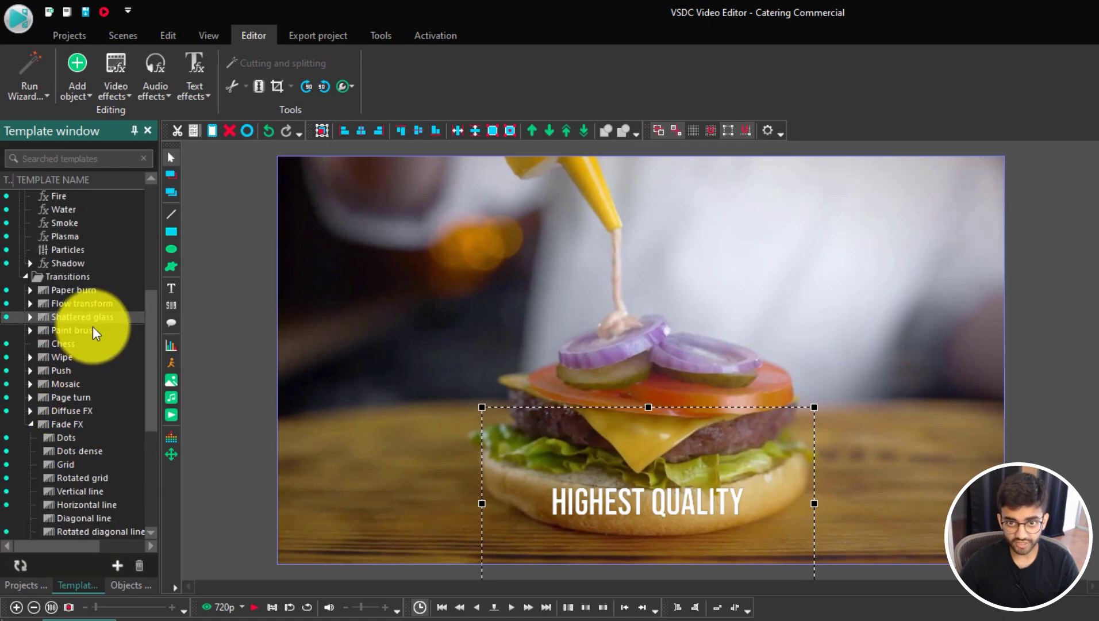
{"action": "left_click", "coordinate": [31, 424]}
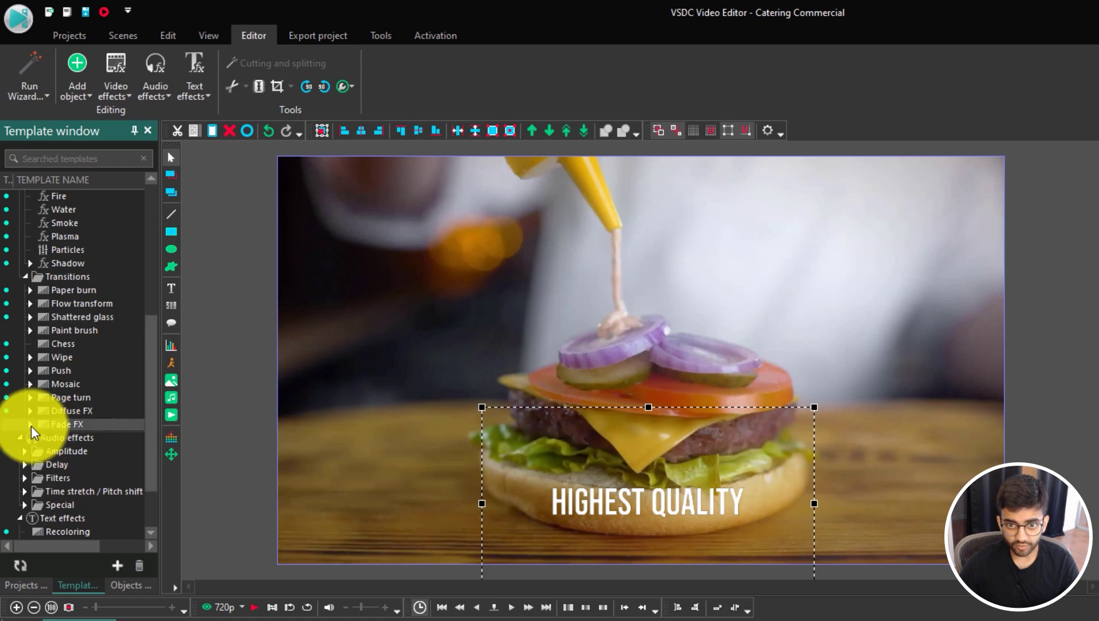
- Add the Random Paint brush transition from the Top-left corner group at the start of the HIGHEST QUALITY title and preview it
{"action": "scroll", "coordinate": [54, 420], "scroll_direction": "up", "scroll_amount": 6}
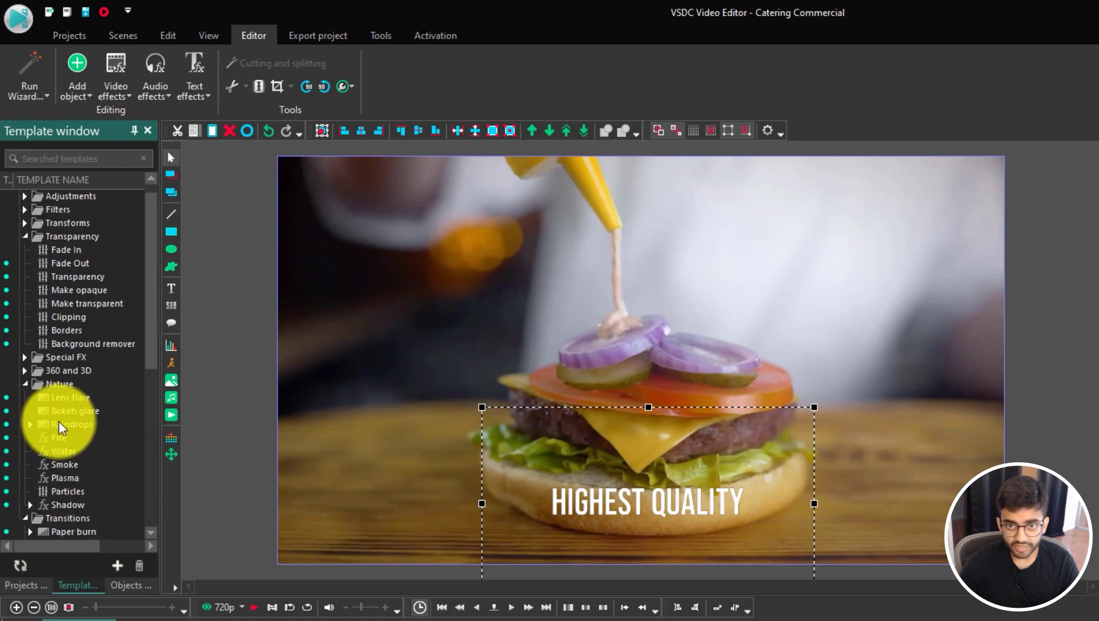
{"action": "scroll", "coordinate": [58, 421], "scroll_direction": "up", "scroll_amount": 1}
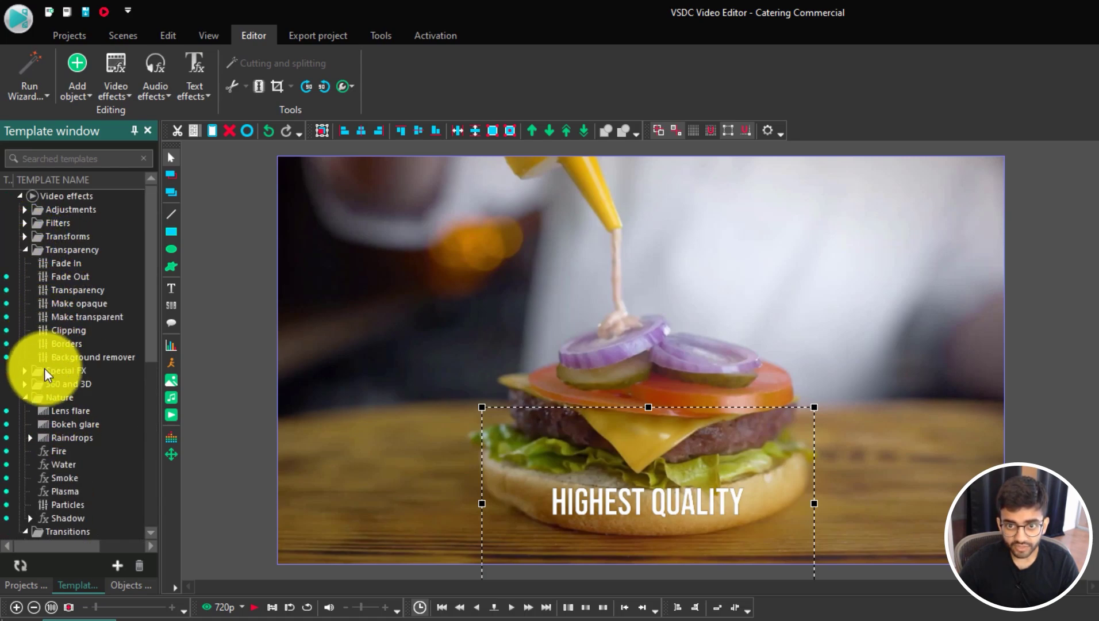
{"action": "scroll", "coordinate": [45, 368], "scroll_direction": "down", "scroll_amount": 3}
{"action": "scroll", "coordinate": [46, 370], "scroll_direction": "down", "scroll_amount": 2}
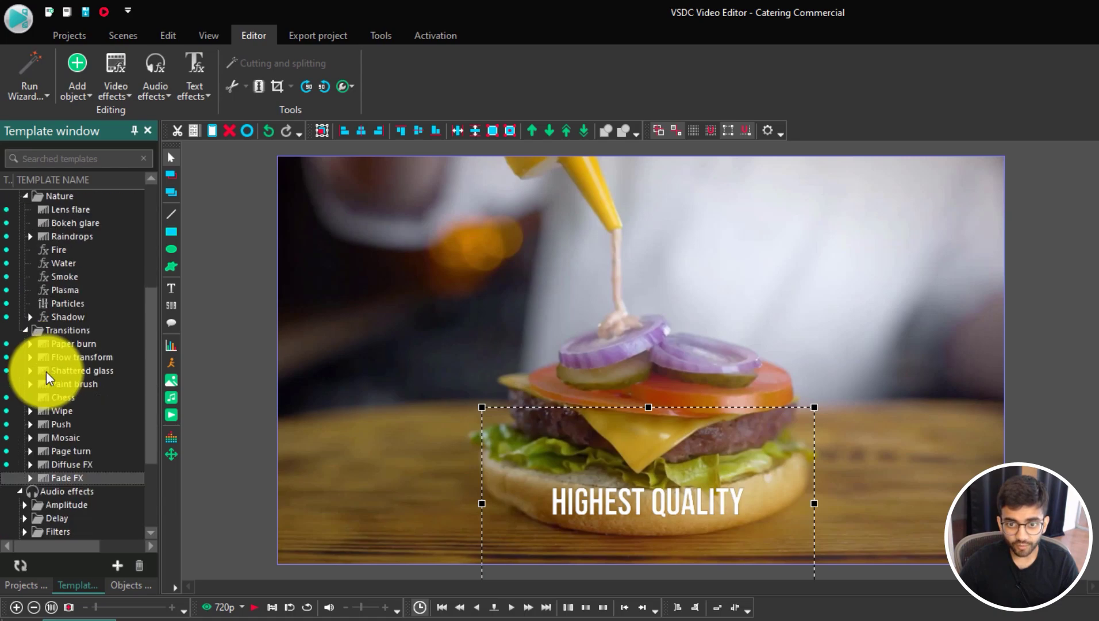
{"action": "left_click", "coordinate": [33, 383]}
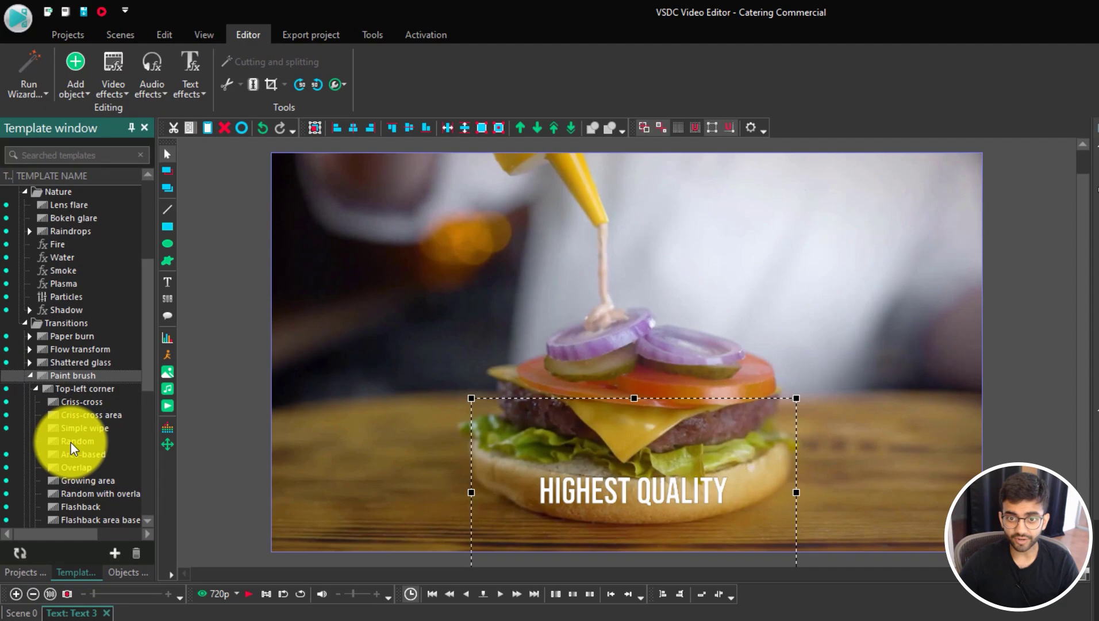
{"action": "left_click", "coordinate": [71, 442]}
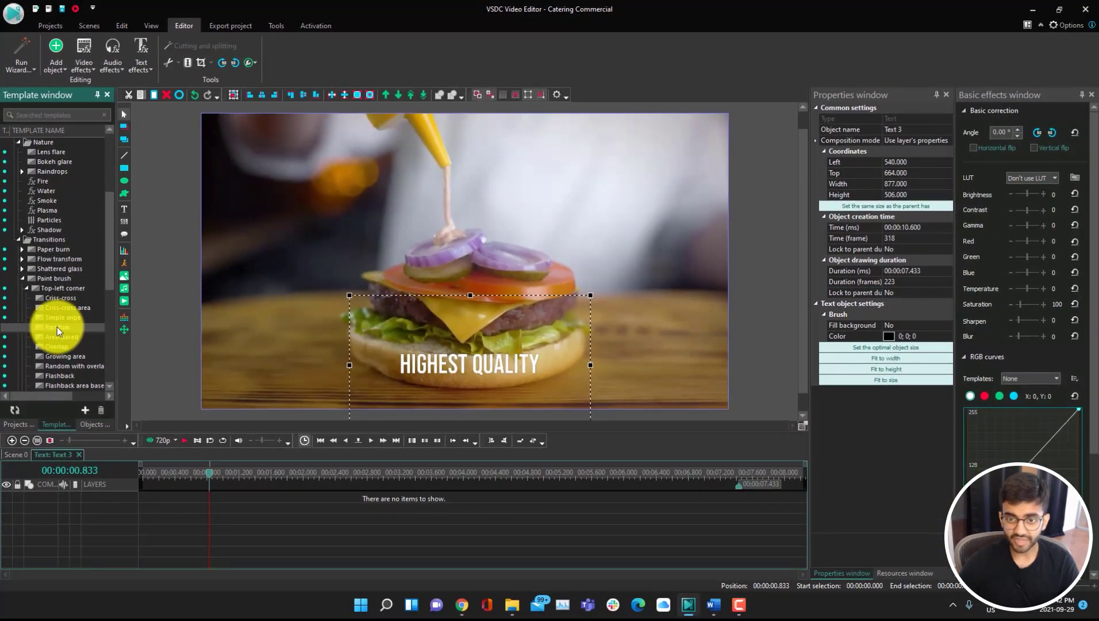
{"action": "mouse_move", "coordinate": [57, 327]}
{"action": "left_mouse_down"}
{"action": "mouse_move", "coordinate": [160, 494]}
{"action": "mouse_move", "coordinate": [206, 476]}
{"action": "mouse_move", "coordinate": [142, 479]}
{"action": "left_mouse_up"}
{"action": "left_click", "coordinate": [173, 499]}
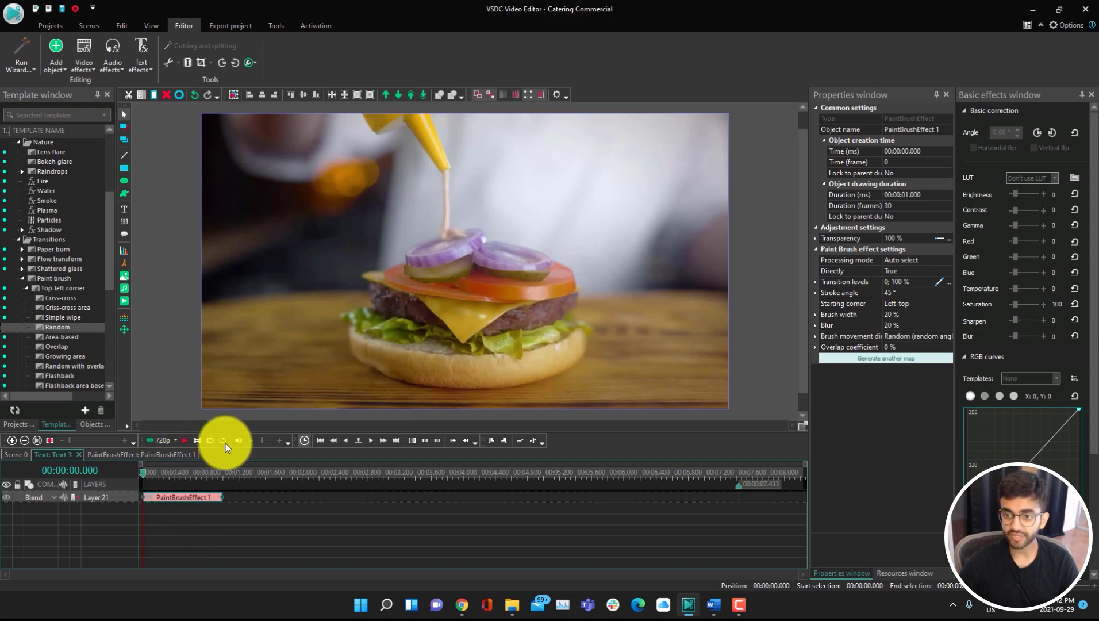
{"action": "key", "text": "space"}
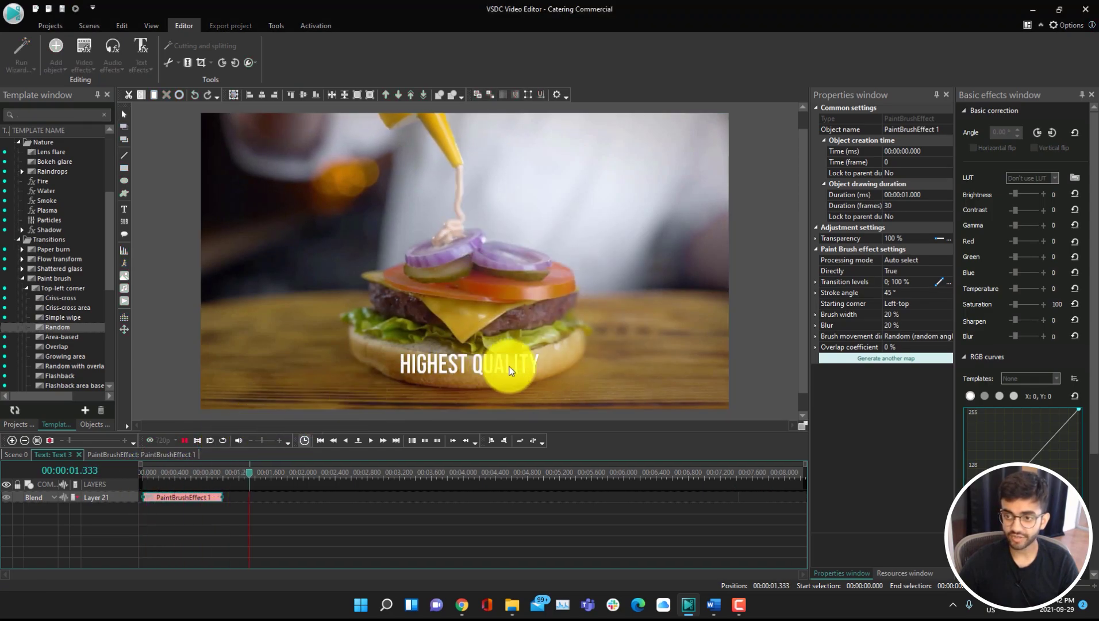
{"action": "key", "text": "space"}
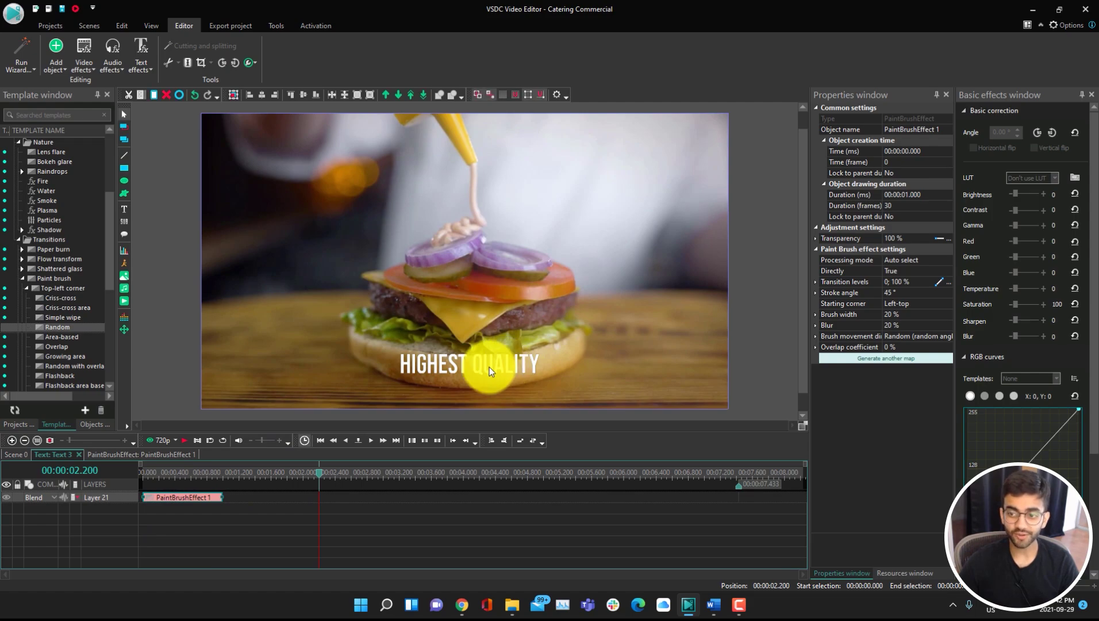
- Collapse the Transitions templates and place a Fade Out transparency effect at the end of the HIGHEST QUALITY title on a separate layer
{"action": "scroll", "coordinate": [80, 348], "scroll_direction": "down", "scroll_amount": 8}
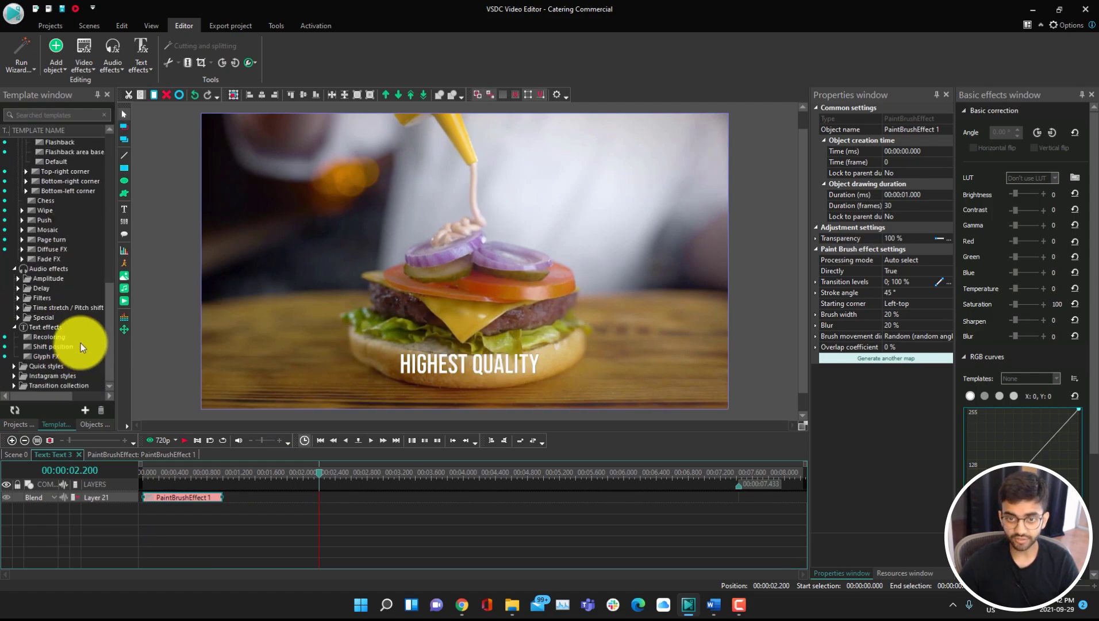
{"action": "scroll", "coordinate": [79, 341], "scroll_direction": "up", "scroll_amount": 7}
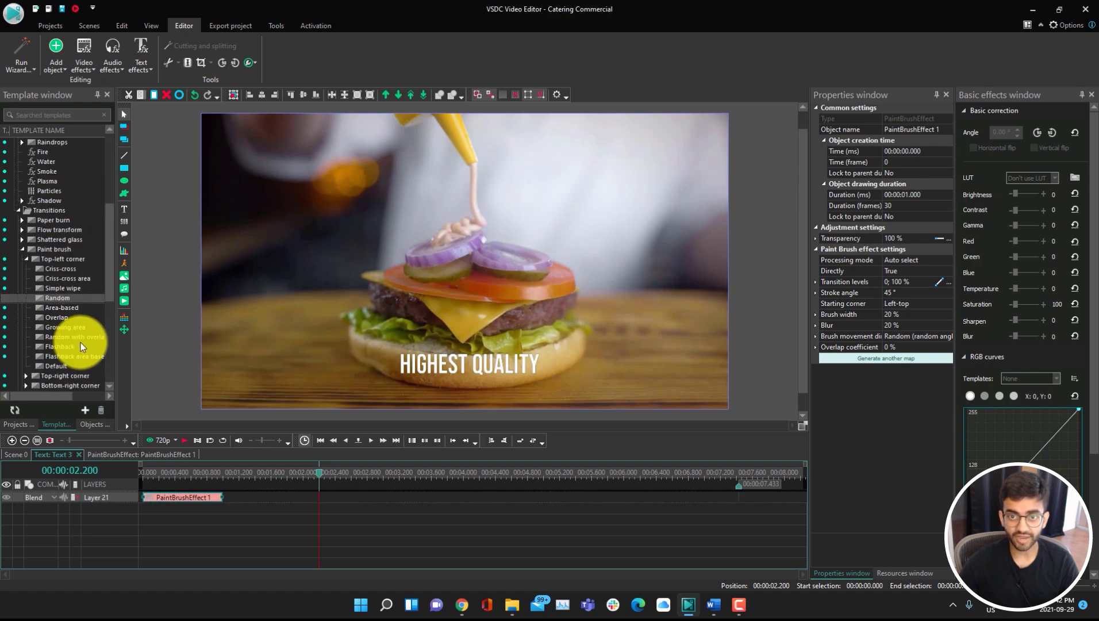
{"action": "left_click", "coordinate": [17, 211]}
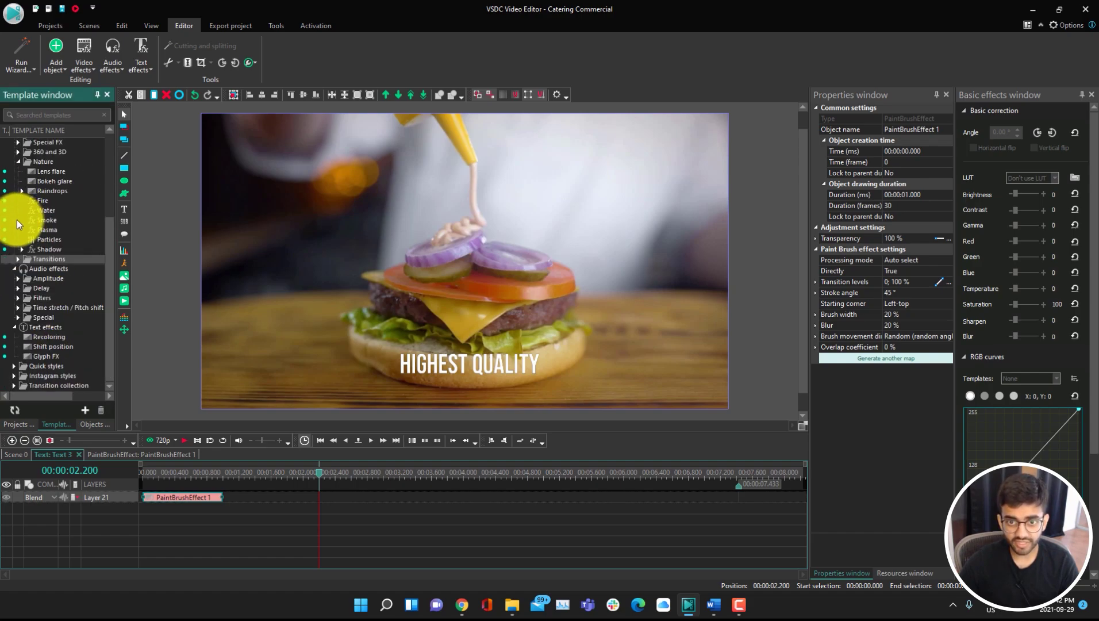
{"action": "scroll", "coordinate": [20, 264], "scroll_direction": "up", "scroll_amount": 4}
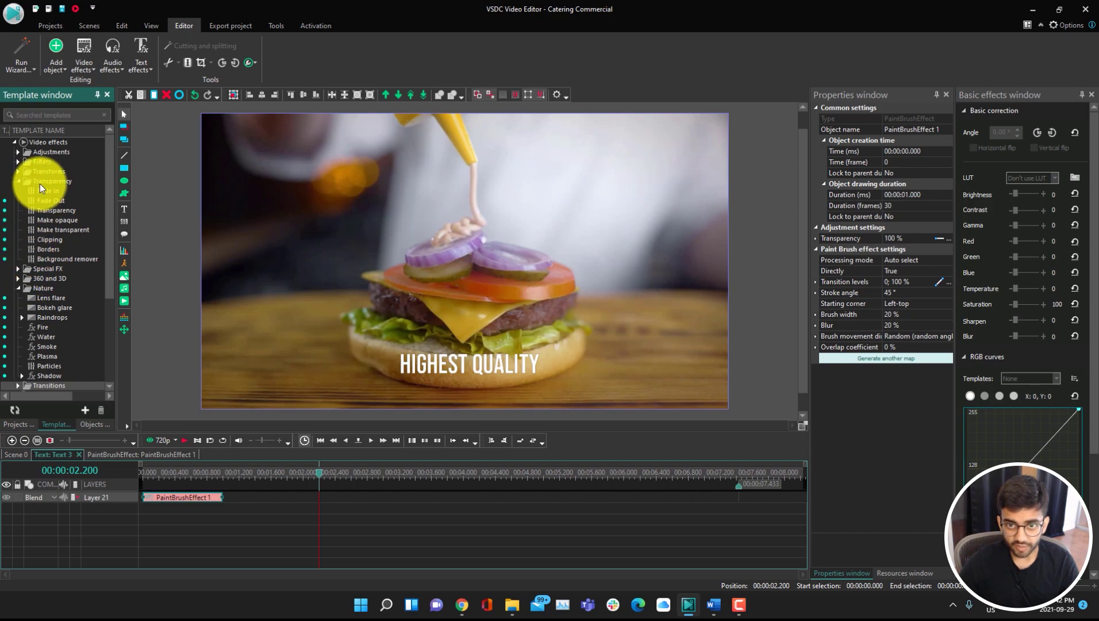
{"action": "left_click_drag", "start_coordinate": [48, 199], "coordinate": [701, 496]}
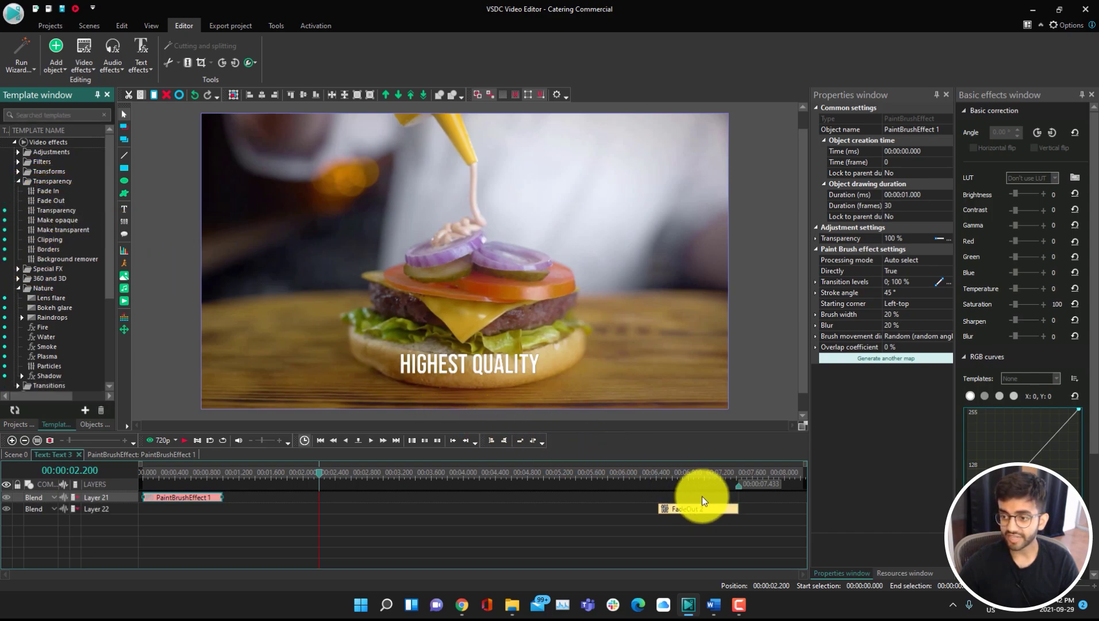
- Return from the HIGHEST QUALITY title to the main scene, preview the LARGEST VARIETY title, and bring the playhead back to its start
{"action": "left_click", "coordinate": [635, 477]}
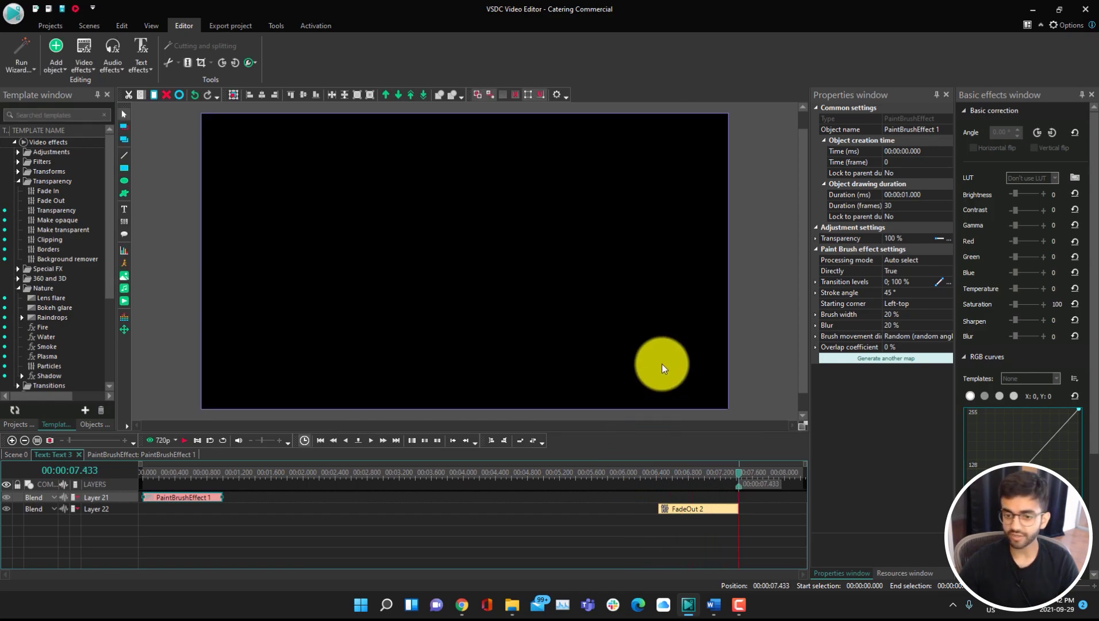
{"action": "left_click", "coordinate": [26, 454]}
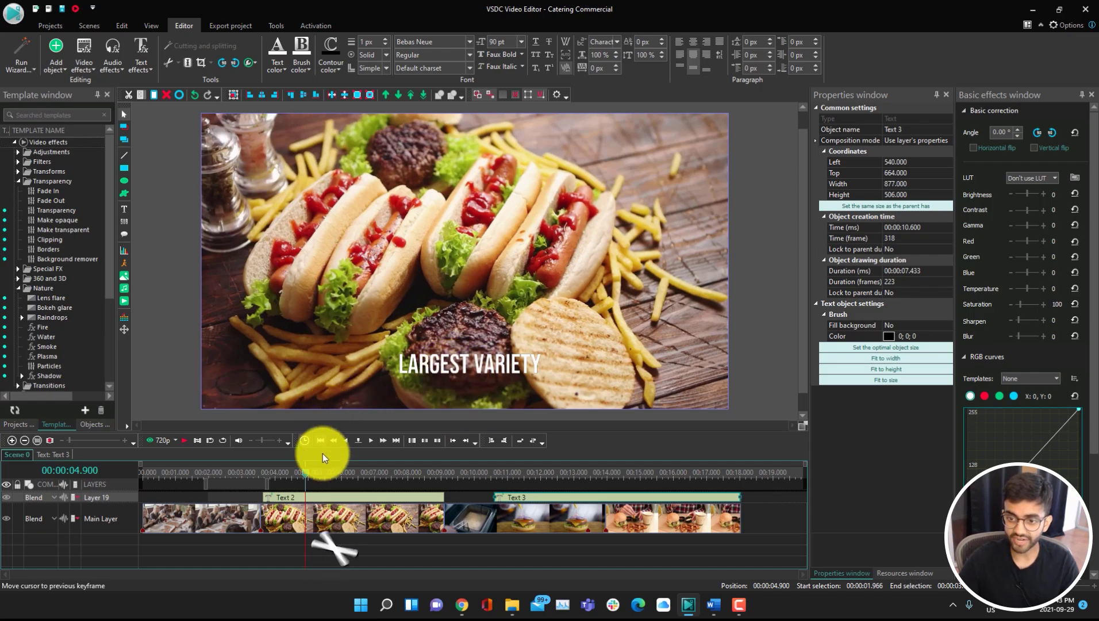
{"action": "left_click", "coordinate": [270, 471]}
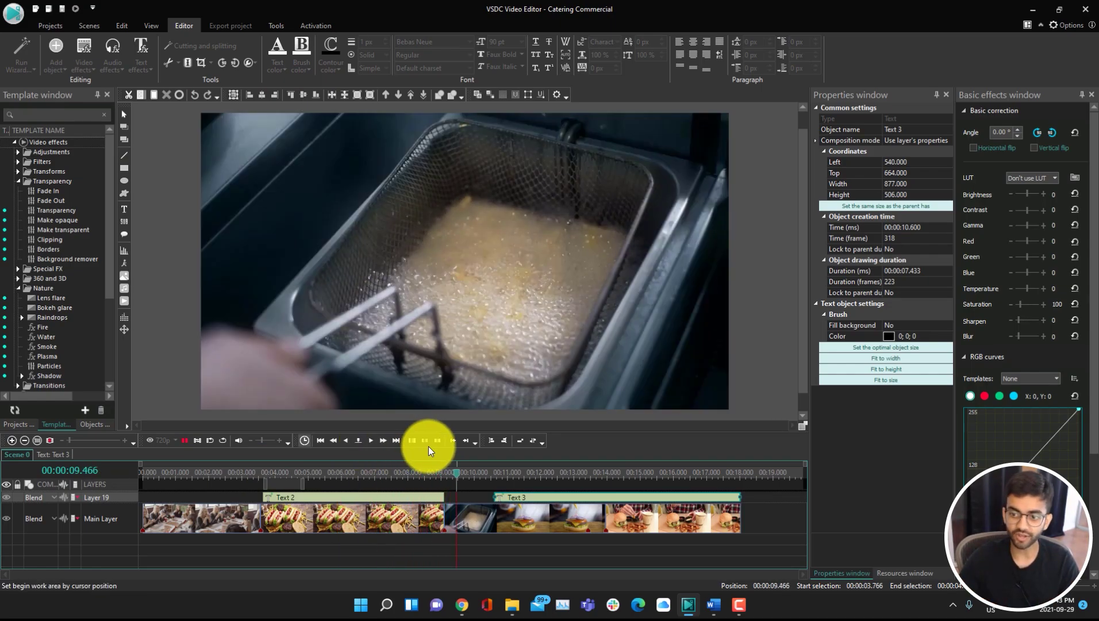
{"action": "left_click", "coordinate": [454, 472]}
{"action": "left_click_drag", "start_coordinate": [452, 472], "coordinate": [271, 488]}
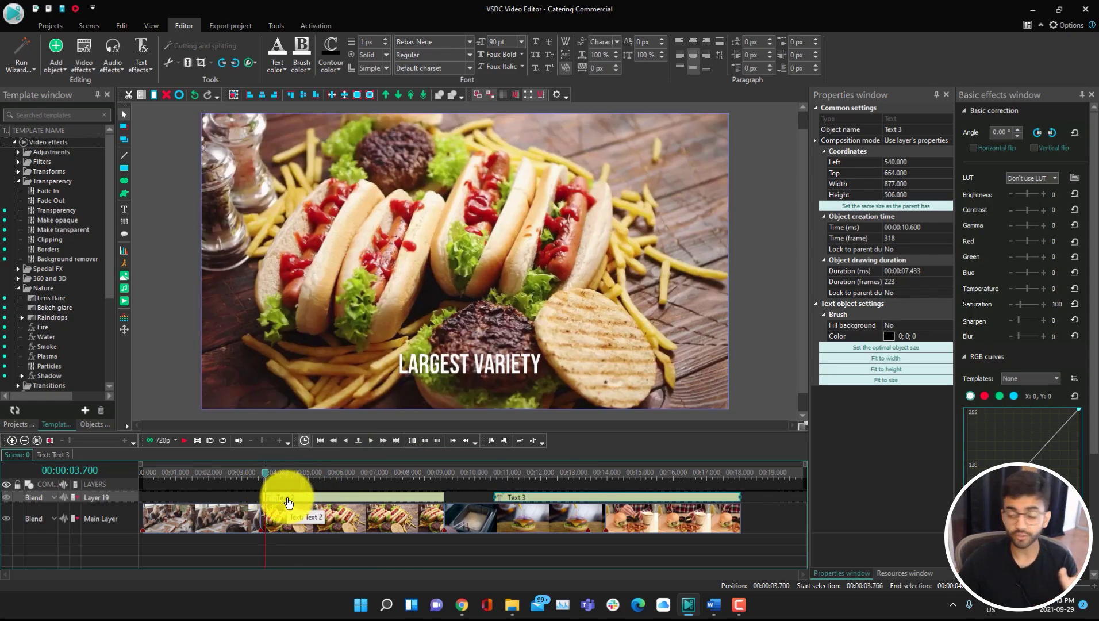
- Create a movement map from the hot dog shot under the LARGEST VARIETY title, saved as Fast Food Footage
{"action": "left_click", "coordinate": [321, 521]}
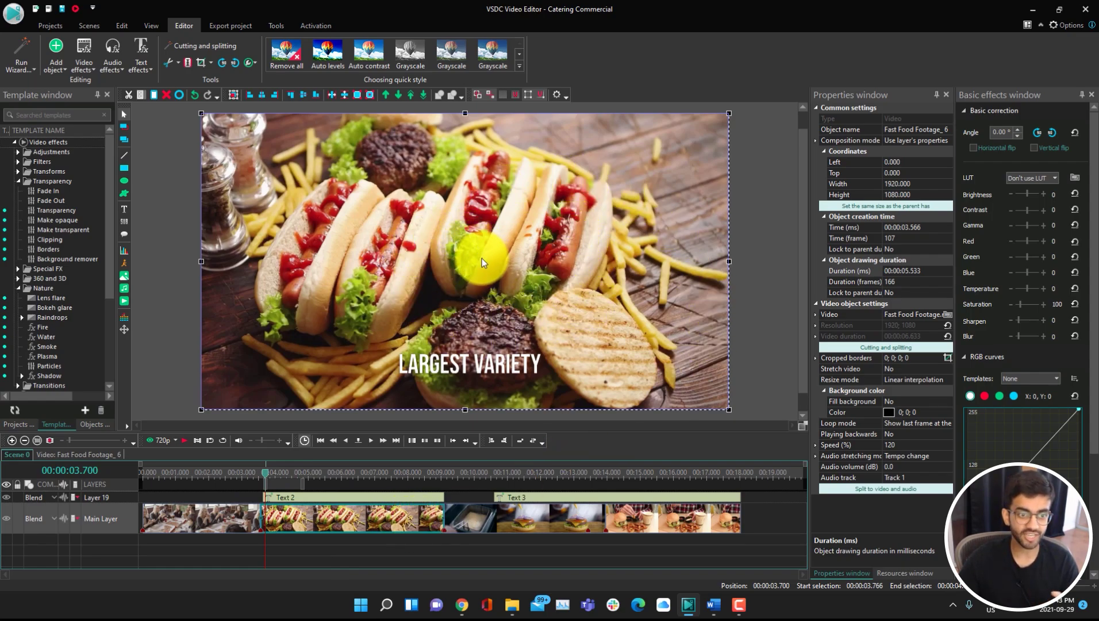
{"action": "right_click", "coordinate": [333, 521]}
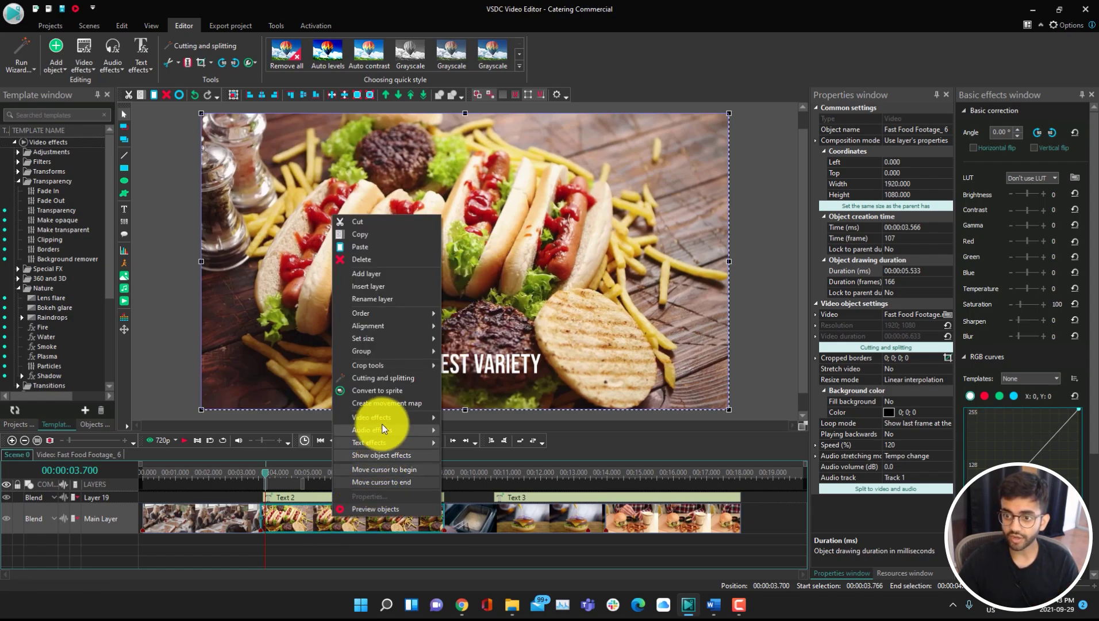
{"action": "left_click", "coordinate": [382, 403]}
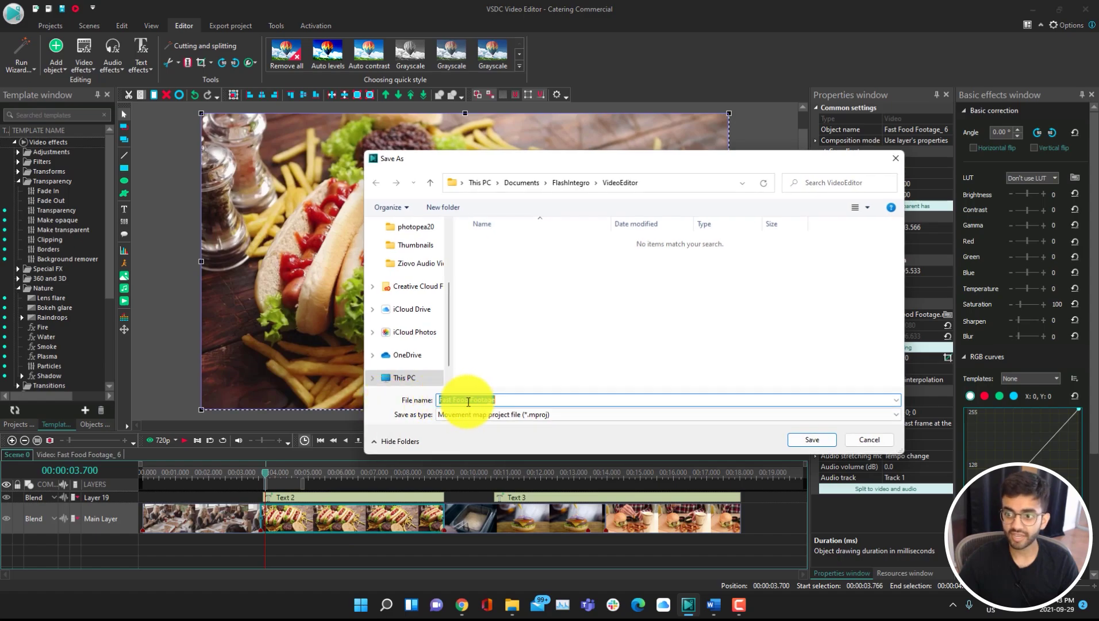
{"action": "left_click", "coordinate": [811, 439]}
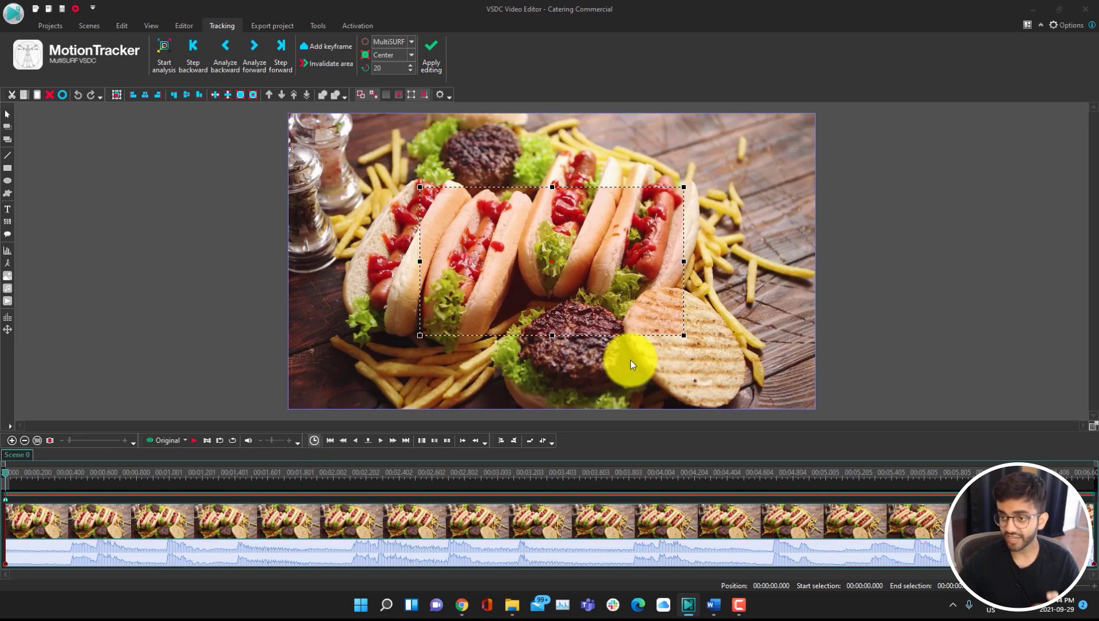
- Fit the tracking area around the burger patty at about 558 by 391 px, analyse the motion, and apply and save the tracking
{"action": "left_click_drag", "start_coordinate": [418, 336], "coordinate": [493, 402]}
{"action": "left_click_drag", "start_coordinate": [491, 186], "coordinate": [495, 311]}
{"action": "left_click_drag", "start_coordinate": [683, 311], "coordinate": [647, 295]}
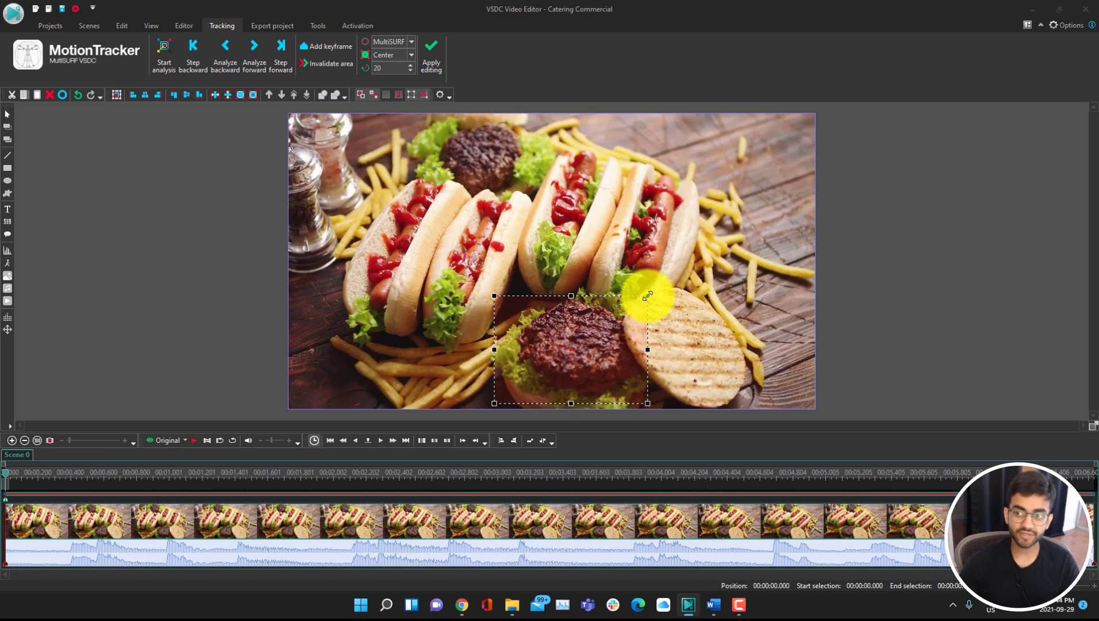
{"action": "left_click", "coordinate": [162, 57]}
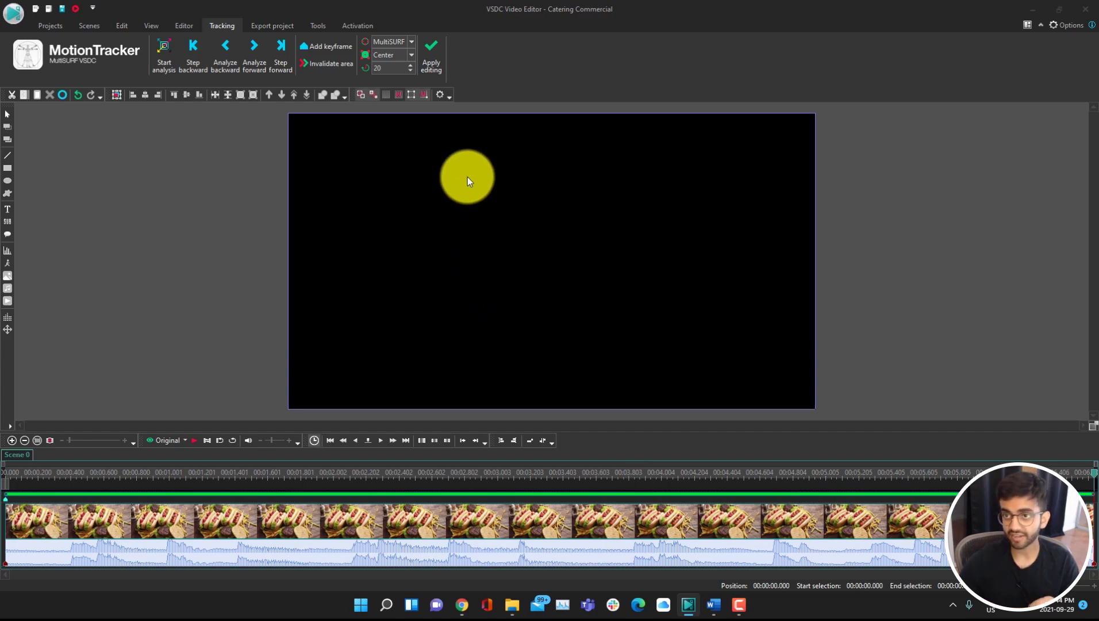
{"action": "left_click", "coordinate": [430, 62]}
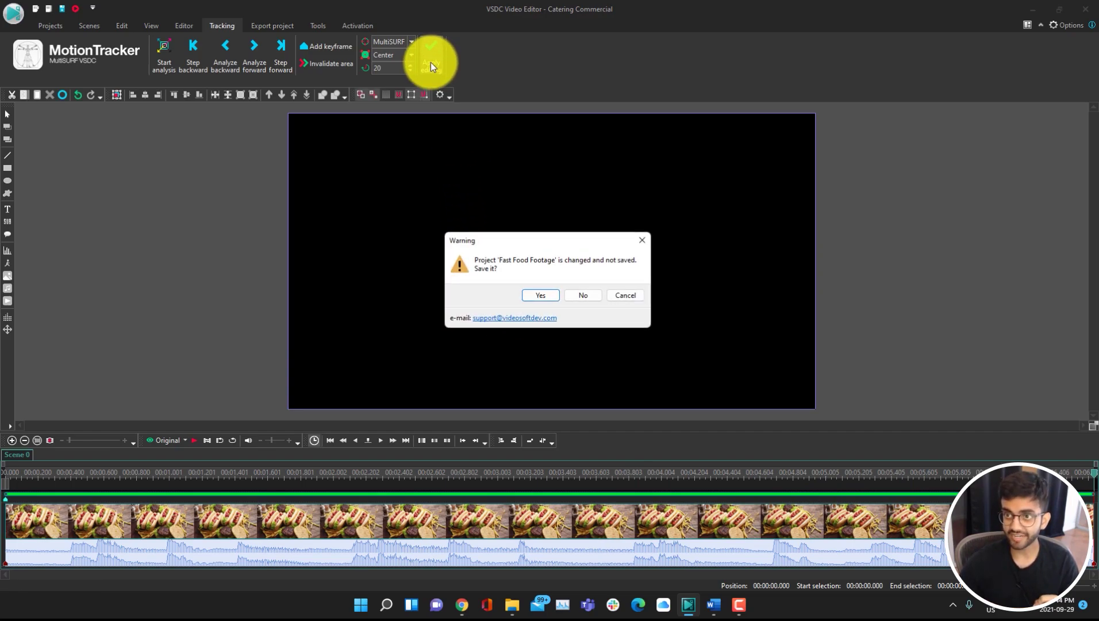
{"action": "left_click", "coordinate": [540, 295]}
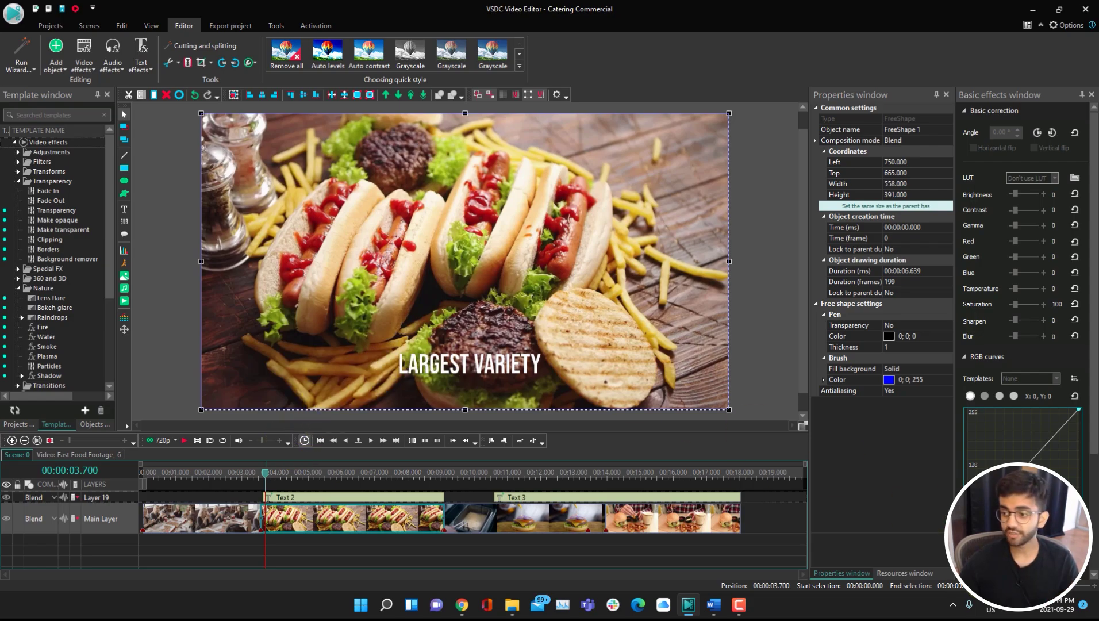
- Add a movement to the LARGEST VARIETY title from the cursor position using the Fast Food Footage movement map
{"action": "left_click", "coordinate": [908, 573]}
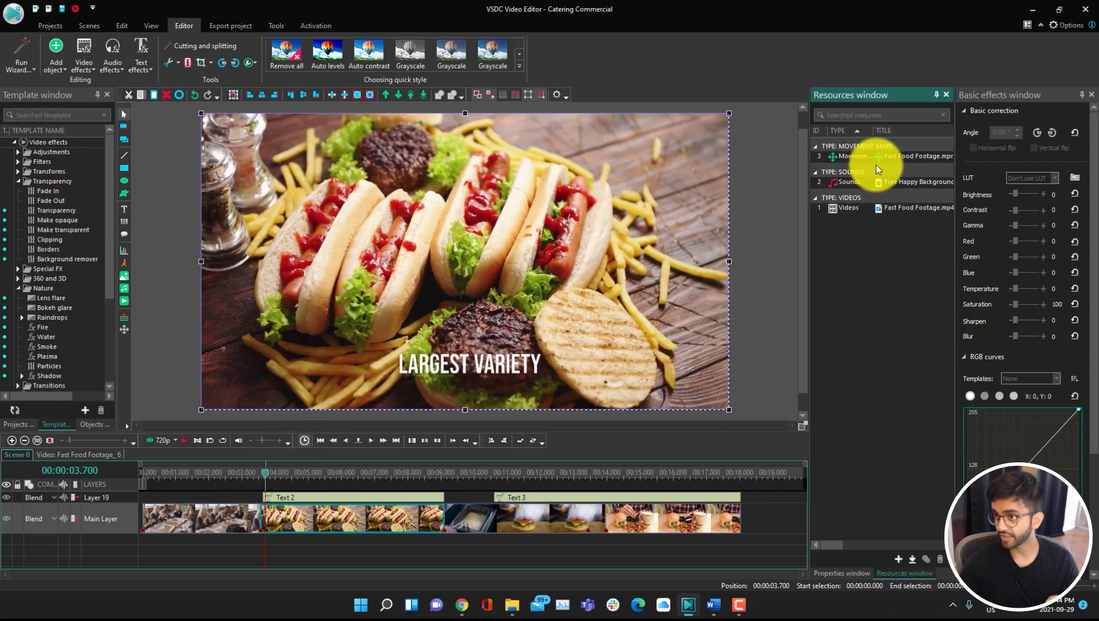
{"action": "double_click", "coordinate": [326, 498]}
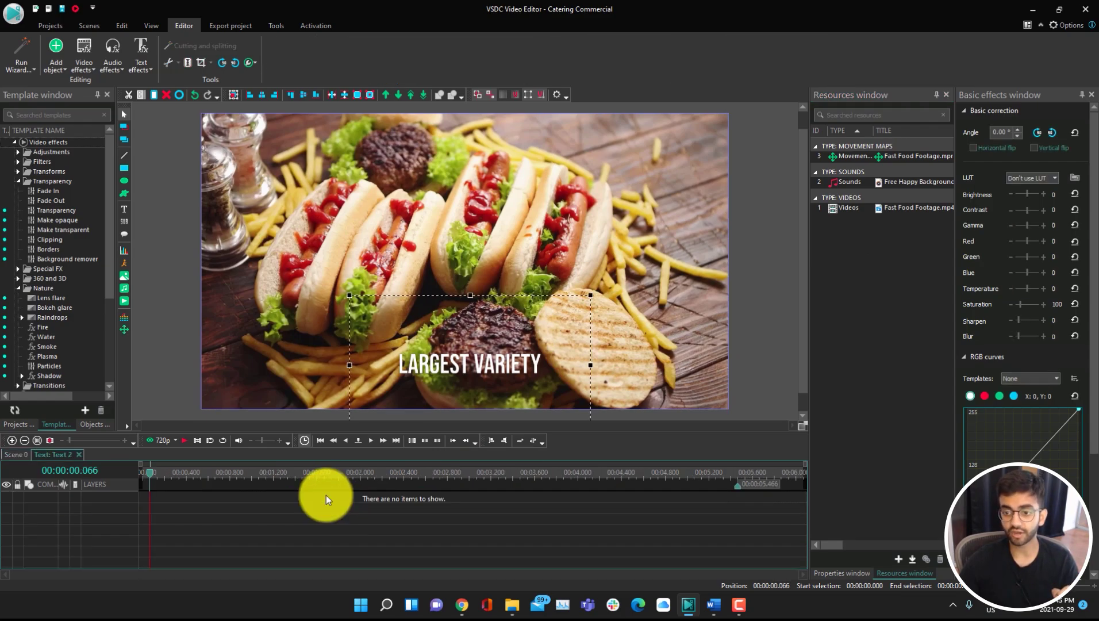
{"action": "left_click", "coordinate": [65, 68]}
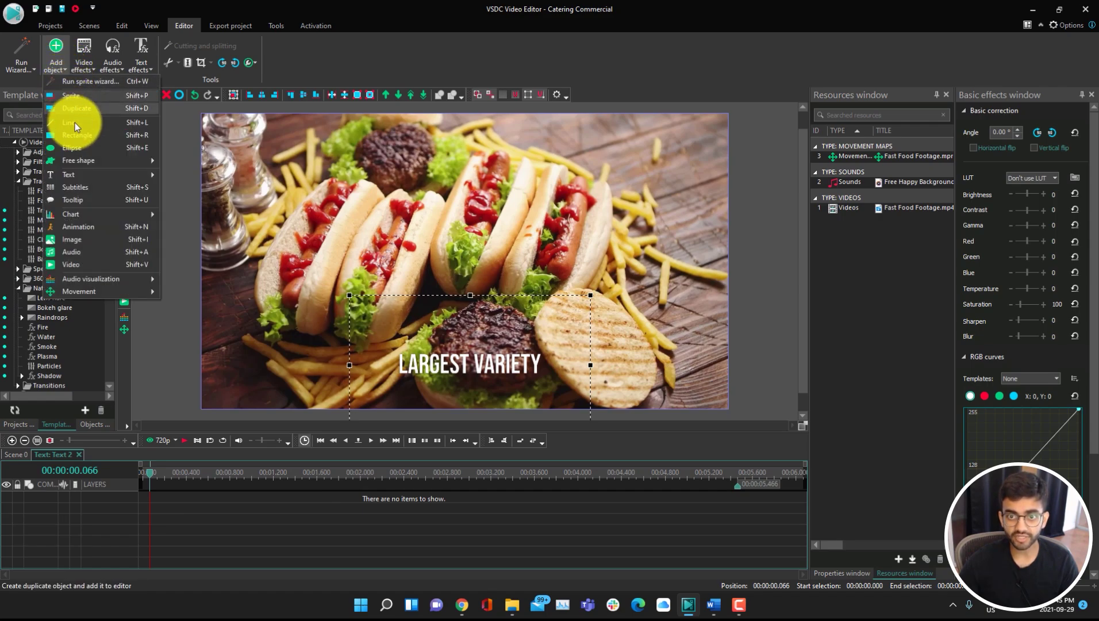
{"action": "mouse_move", "coordinate": [87, 289]}
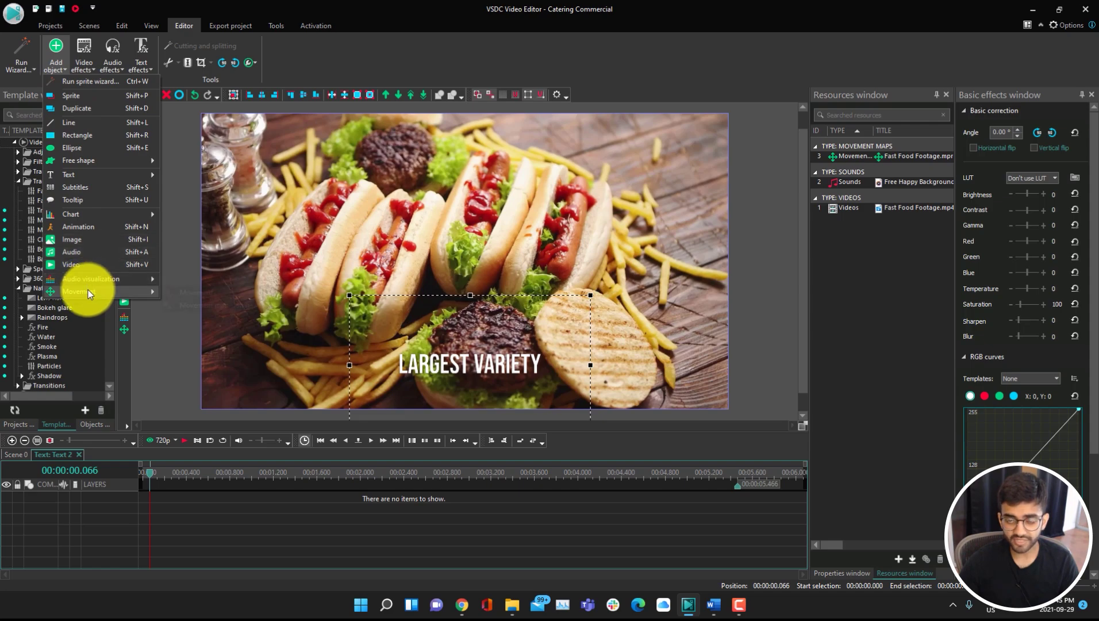
{"action": "left_click", "coordinate": [183, 302]}
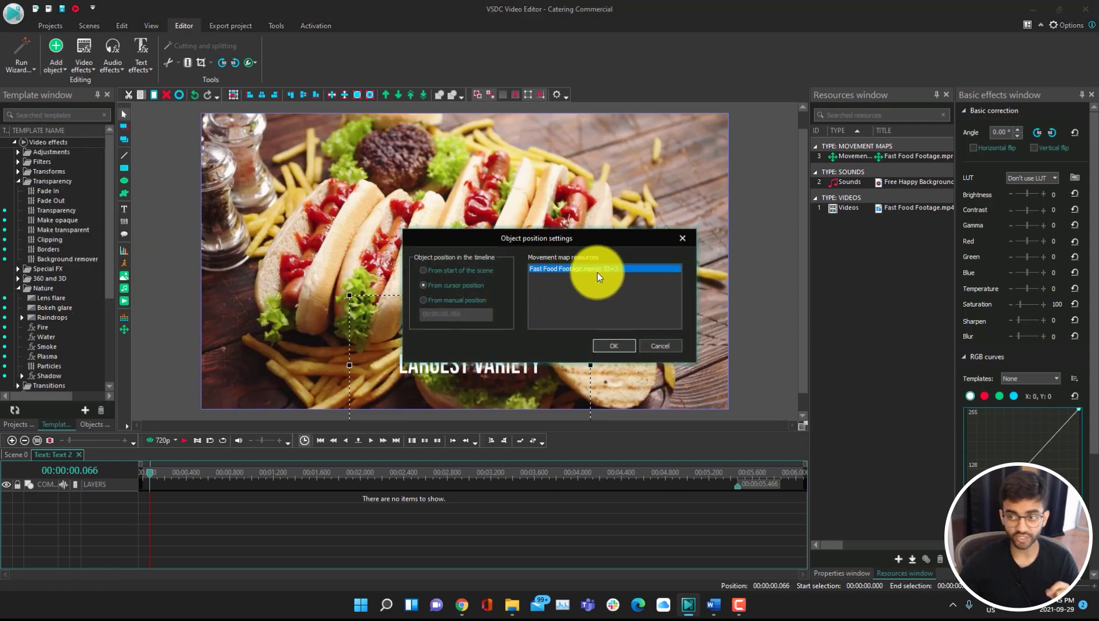
{"action": "left_click", "coordinate": [614, 346]}
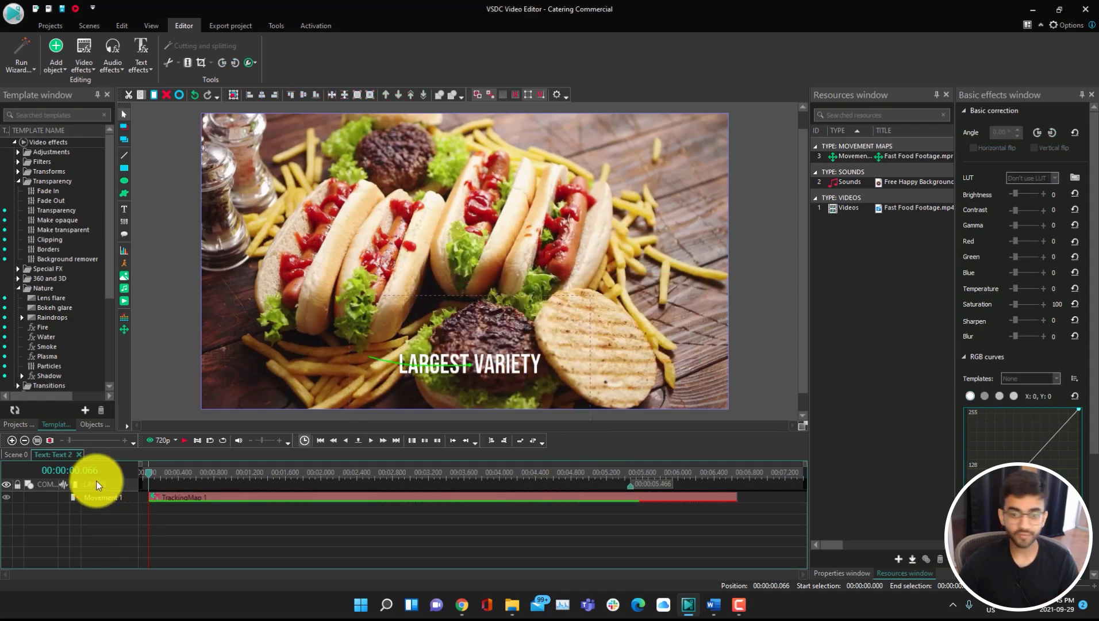
- Return to the main scene and preview the LARGEST VARIETY title's tracked movement through the hot dog shot
{"action": "left_click", "coordinate": [17, 454]}
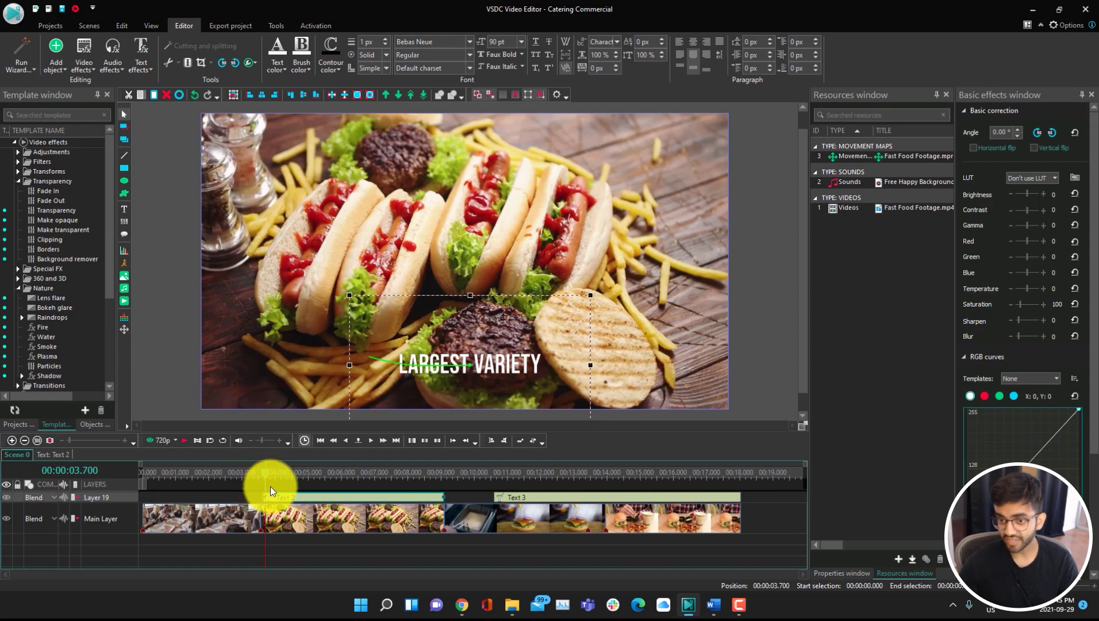
{"action": "key", "text": "space"}
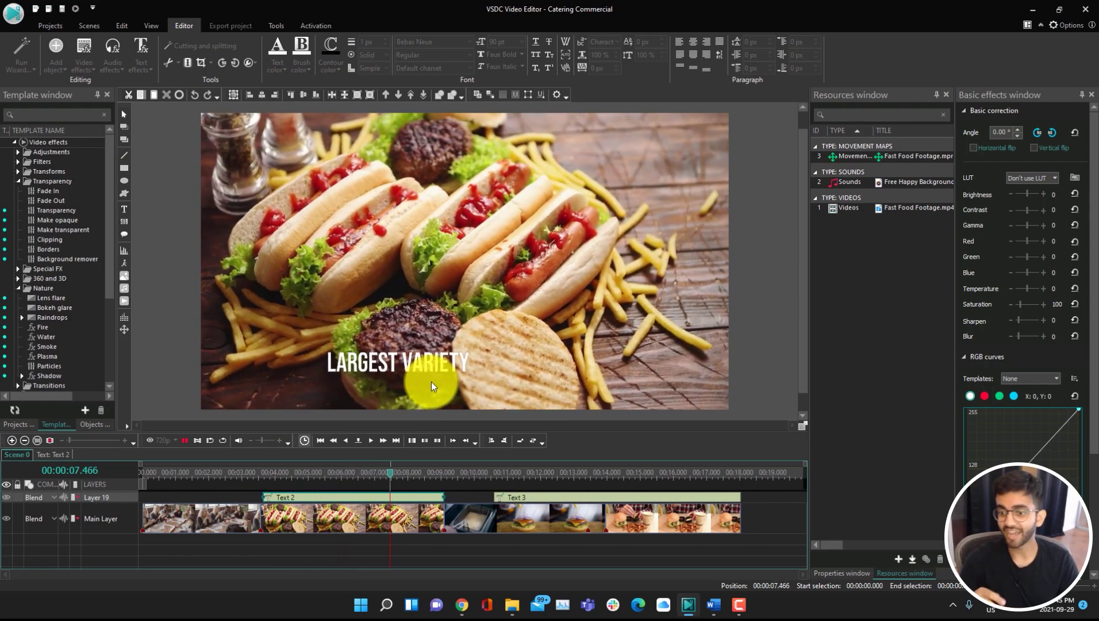
{"action": "left_click", "coordinate": [459, 492]}
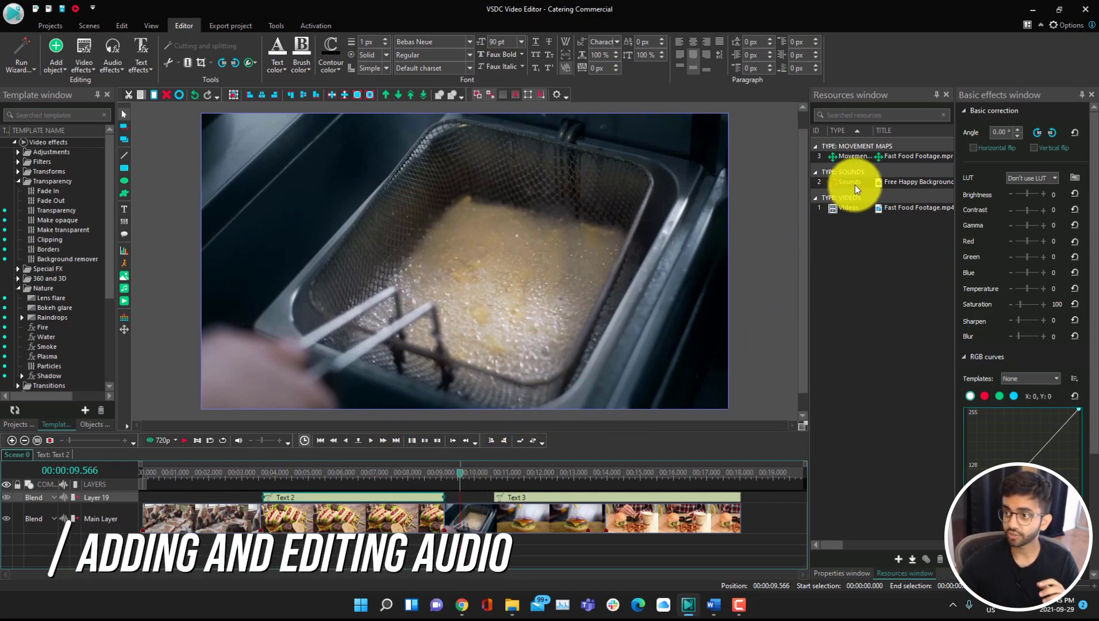
- Place the Free Happy Background music on its own layer from the scene start and trim it to about 24 seconds
{"action": "left_click_drag", "start_coordinate": [869, 180], "coordinate": [155, 537]}
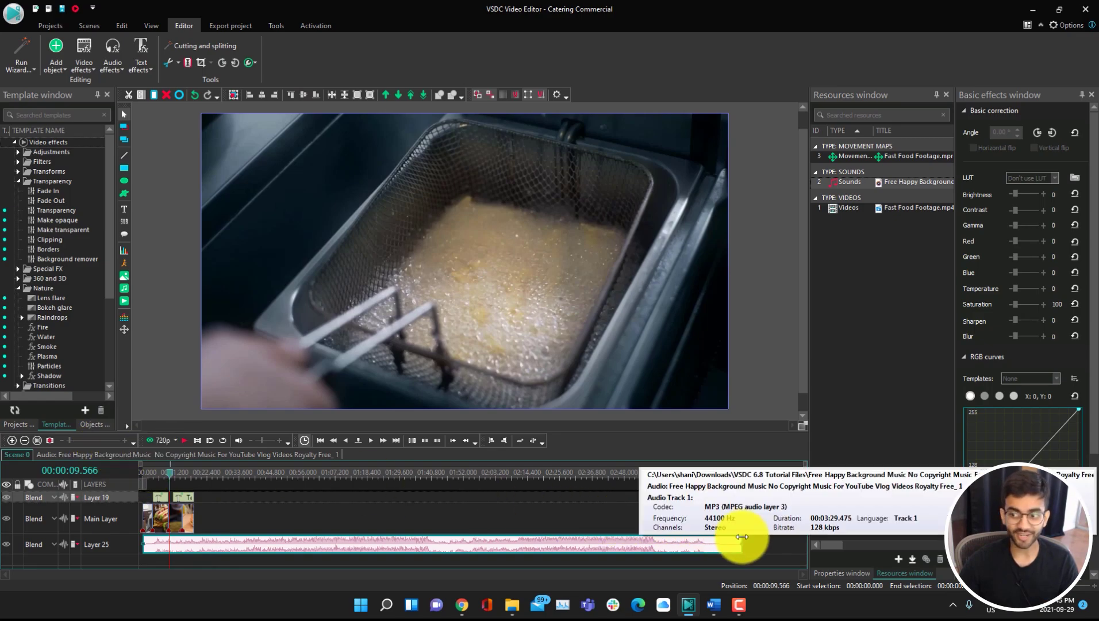
{"action": "left_click_drag", "start_coordinate": [741, 536], "coordinate": [217, 550]}
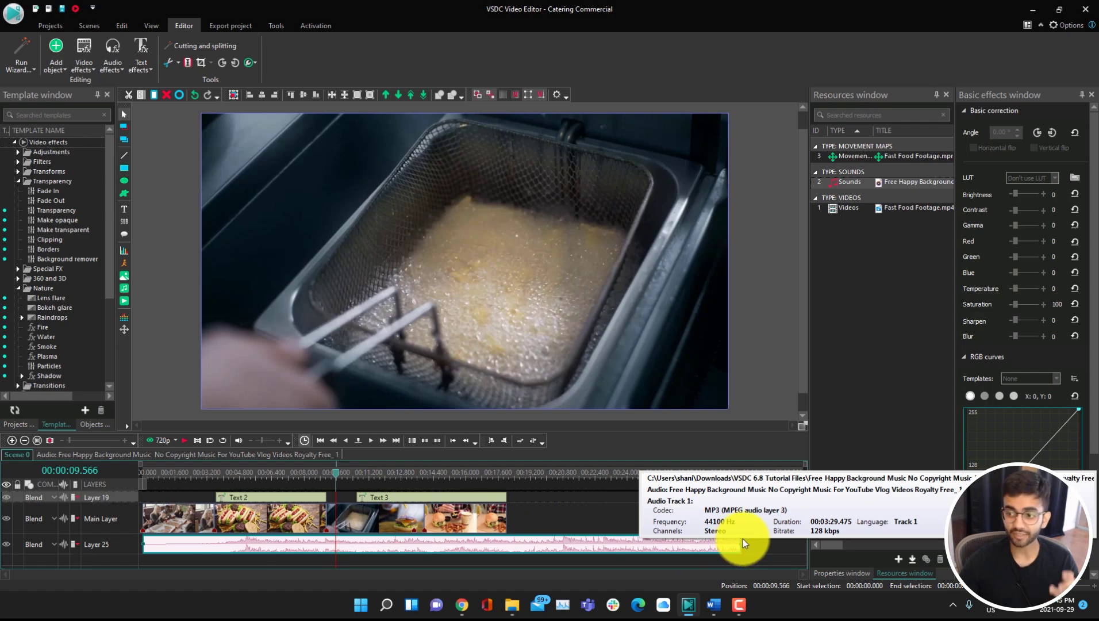
{"action": "left_click_drag", "start_coordinate": [742, 543], "coordinate": [659, 549]}
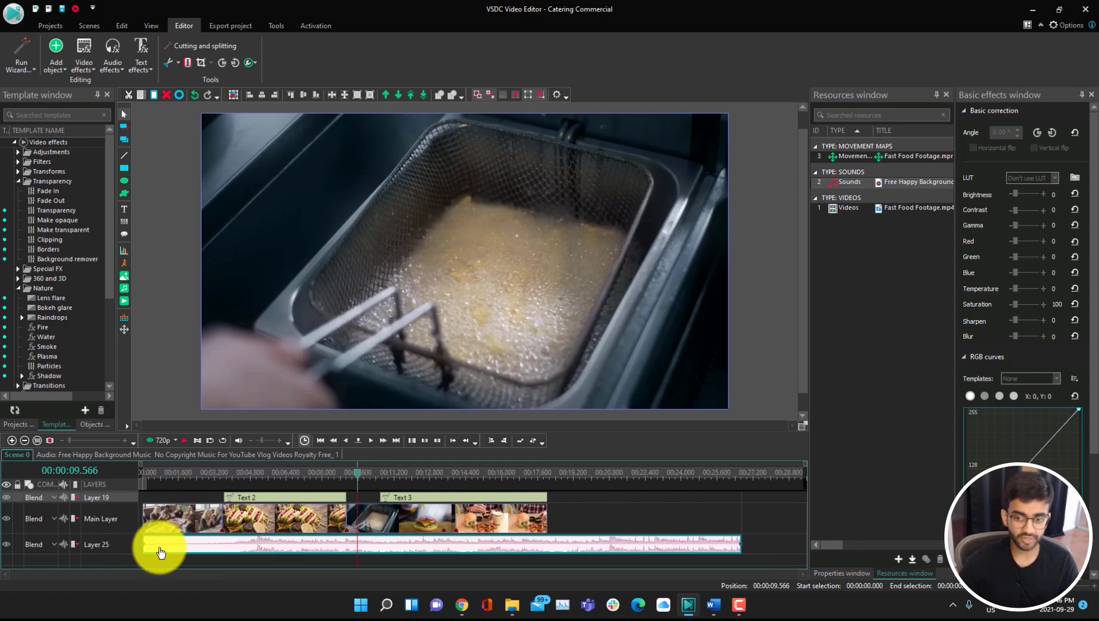
{"action": "left_click_drag", "start_coordinate": [144, 545], "coordinate": [173, 557]}
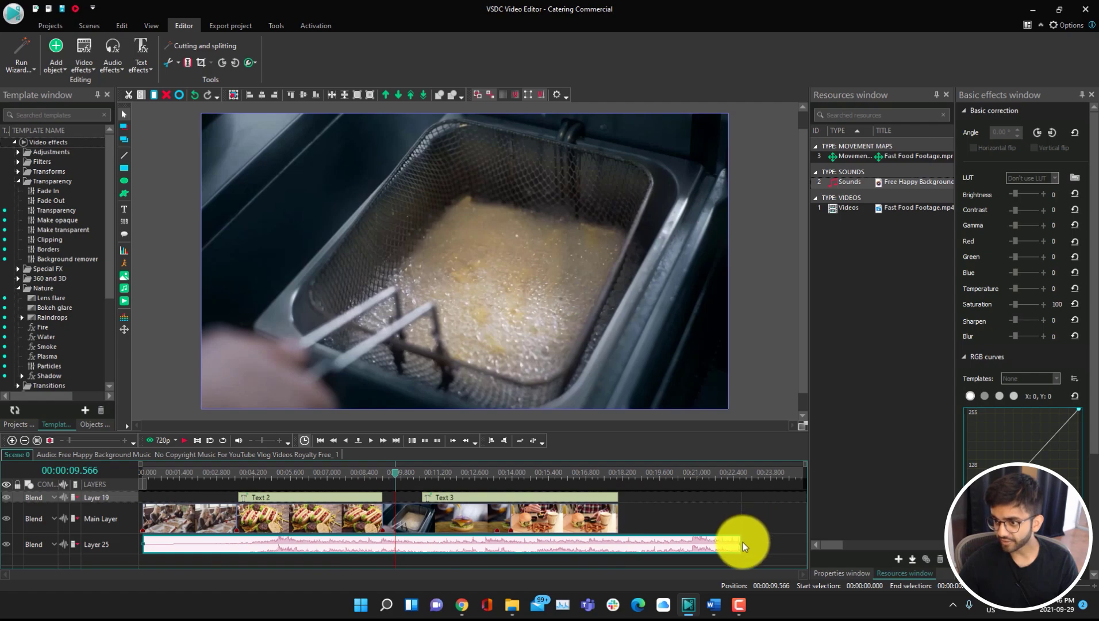
{"action": "left_click_drag", "start_coordinate": [740, 543], "coordinate": [768, 539]}
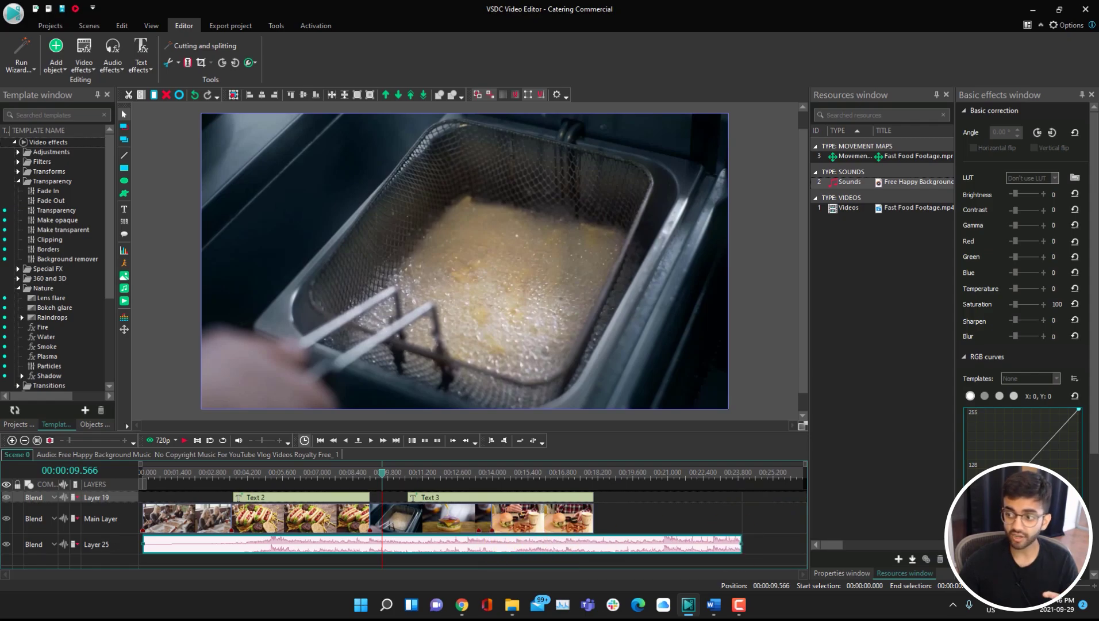
- Show the background music's properties and add a Fade In amplitude effect at the start of the track
{"action": "left_click", "coordinate": [853, 572]}
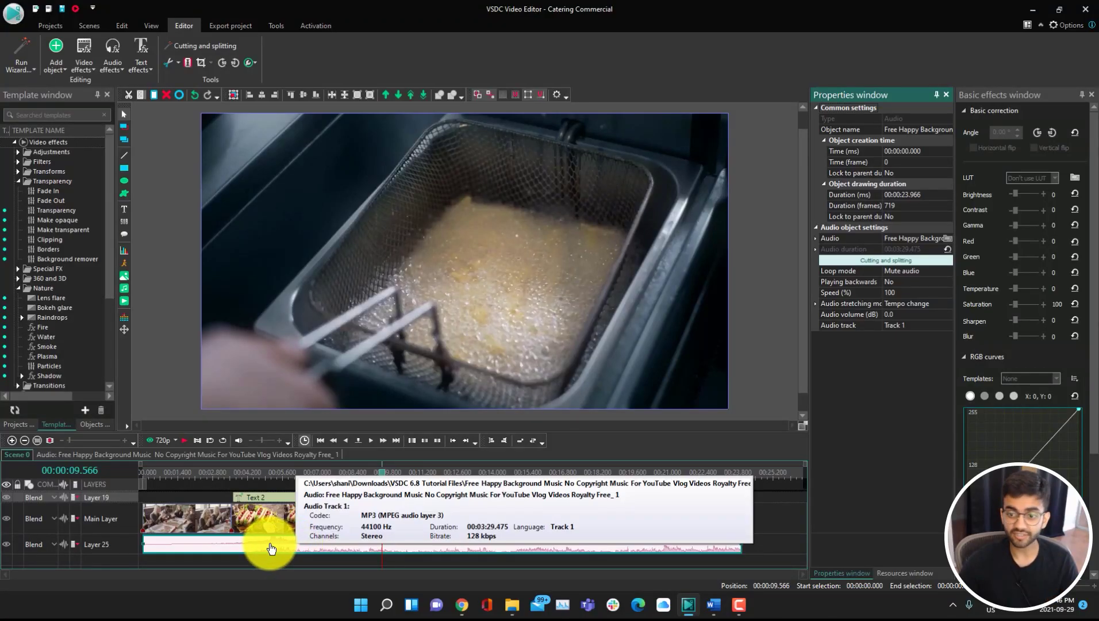
{"action": "right_click", "coordinate": [271, 548]}
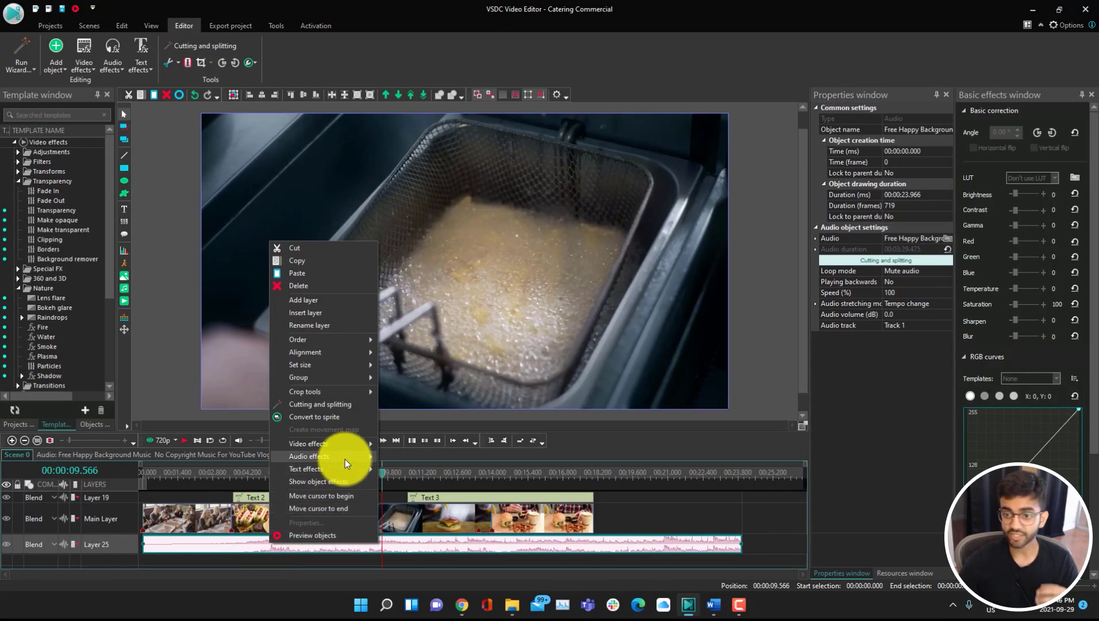
{"action": "mouse_move", "coordinate": [345, 457]}
{"action": "mouse_move", "coordinate": [383, 457]}
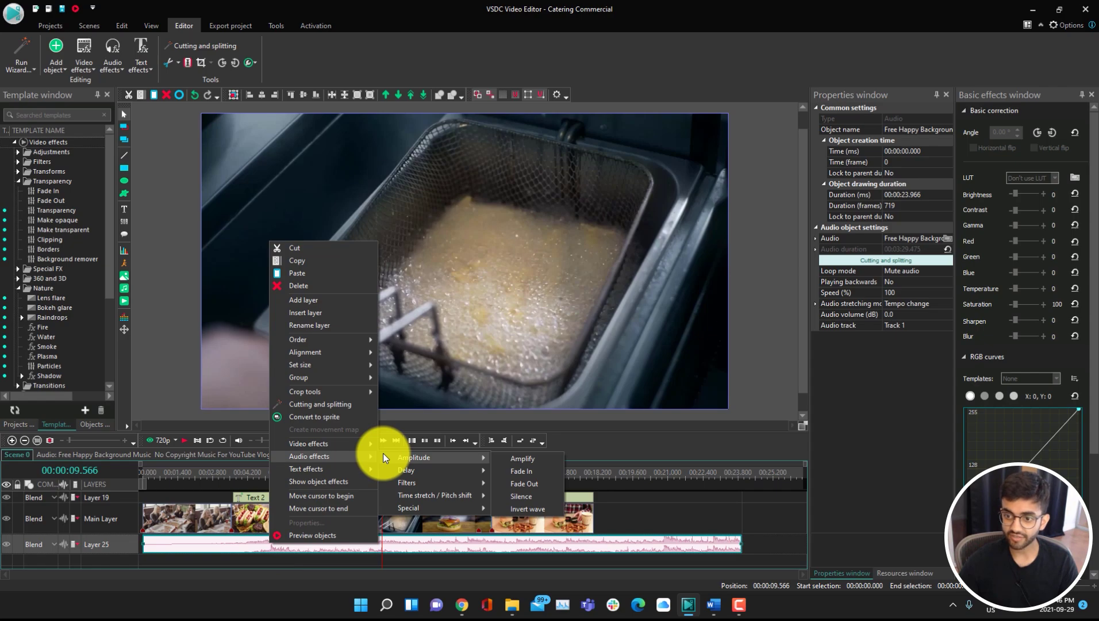
{"action": "left_click", "coordinate": [514, 466]}
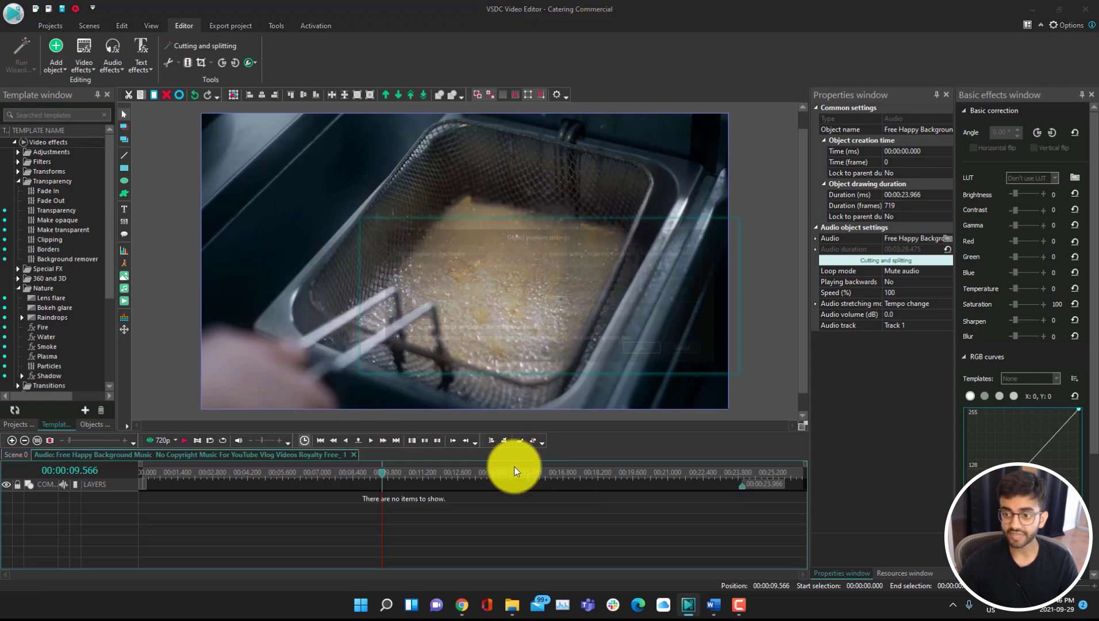
{"action": "left_click", "coordinate": [652, 360]}
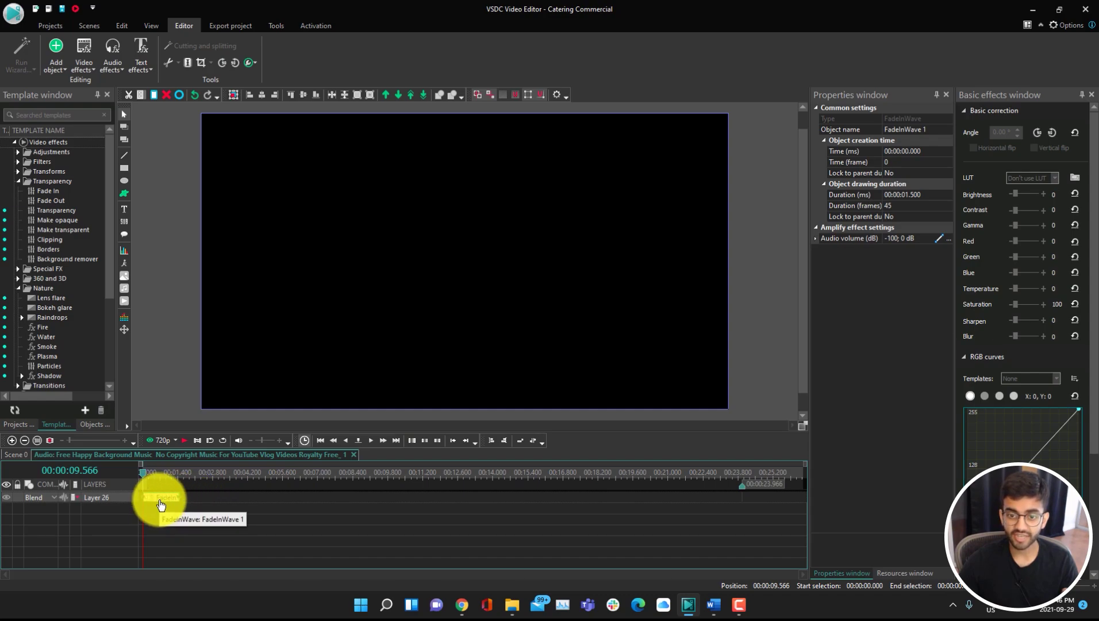
- Add a Fade Out amplitude effect at the end of the background music on a new layer, then play back the main scene
{"action": "left_click", "coordinate": [27, 423]}
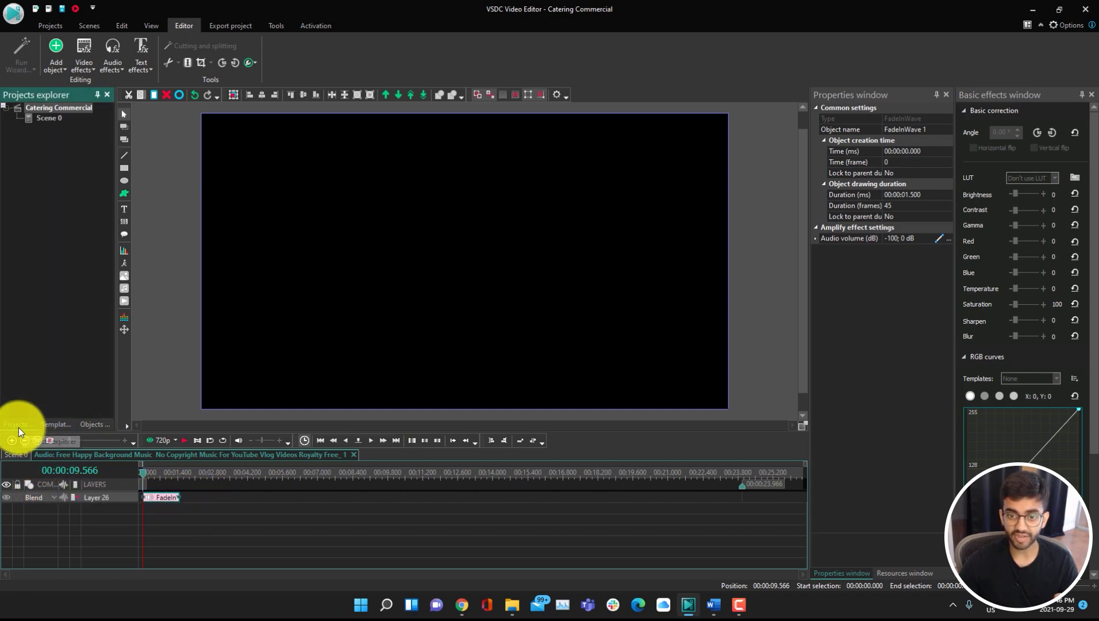
{"action": "left_click", "coordinate": [56, 426]}
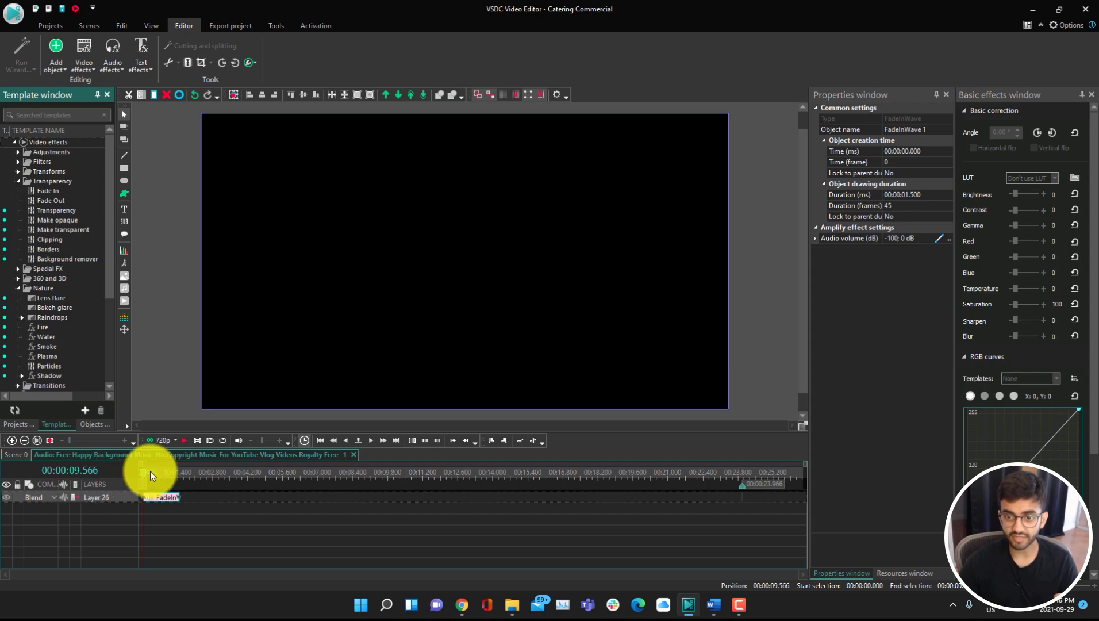
{"action": "left_click", "coordinate": [17, 454]}
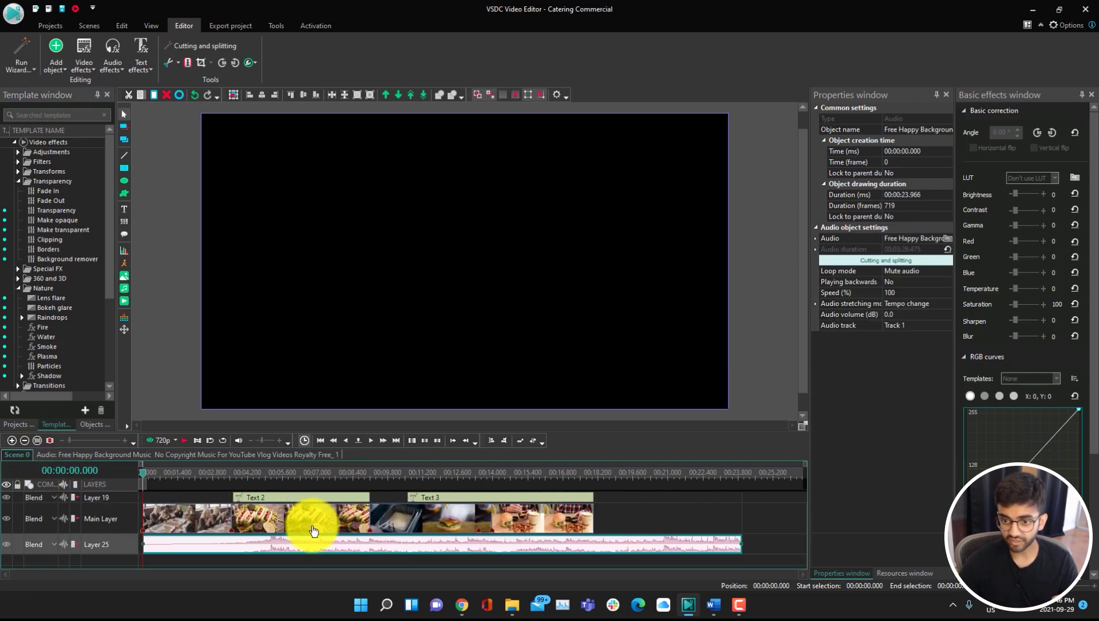
{"action": "right_click", "coordinate": [314, 542]}
{"action": "mouse_move", "coordinate": [368, 451]}
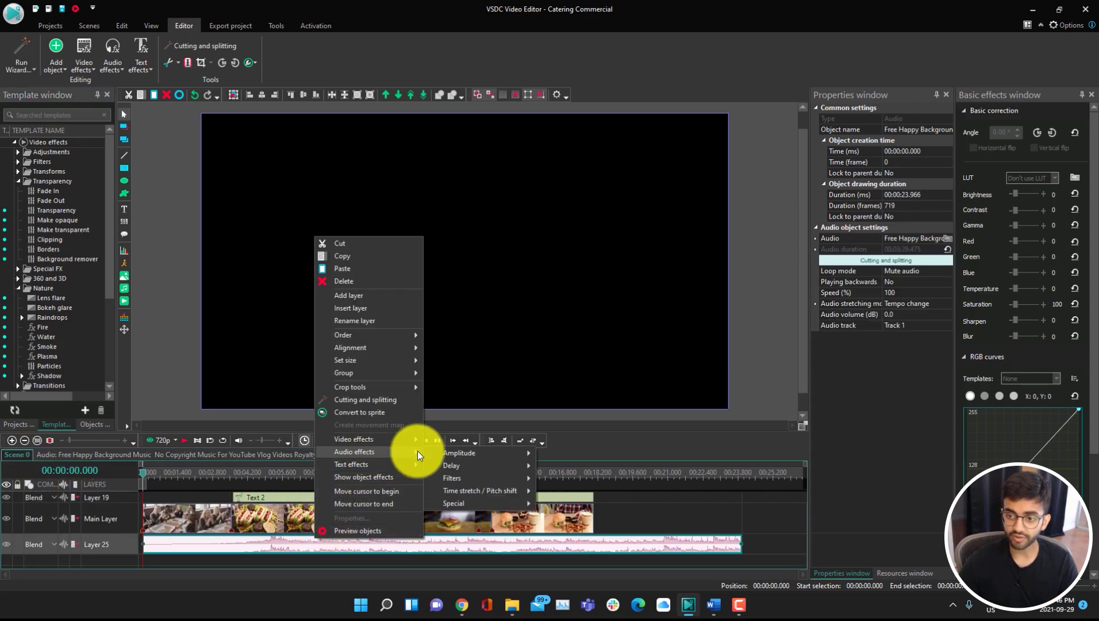
{"action": "mouse_move", "coordinate": [445, 453]}
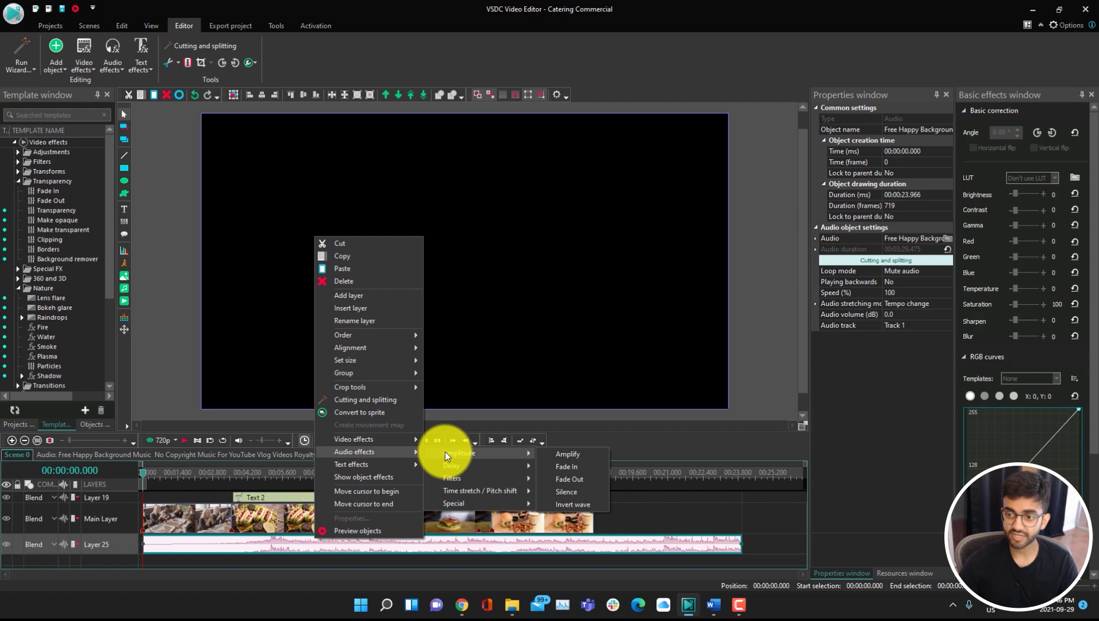
{"action": "left_click", "coordinate": [575, 474]}
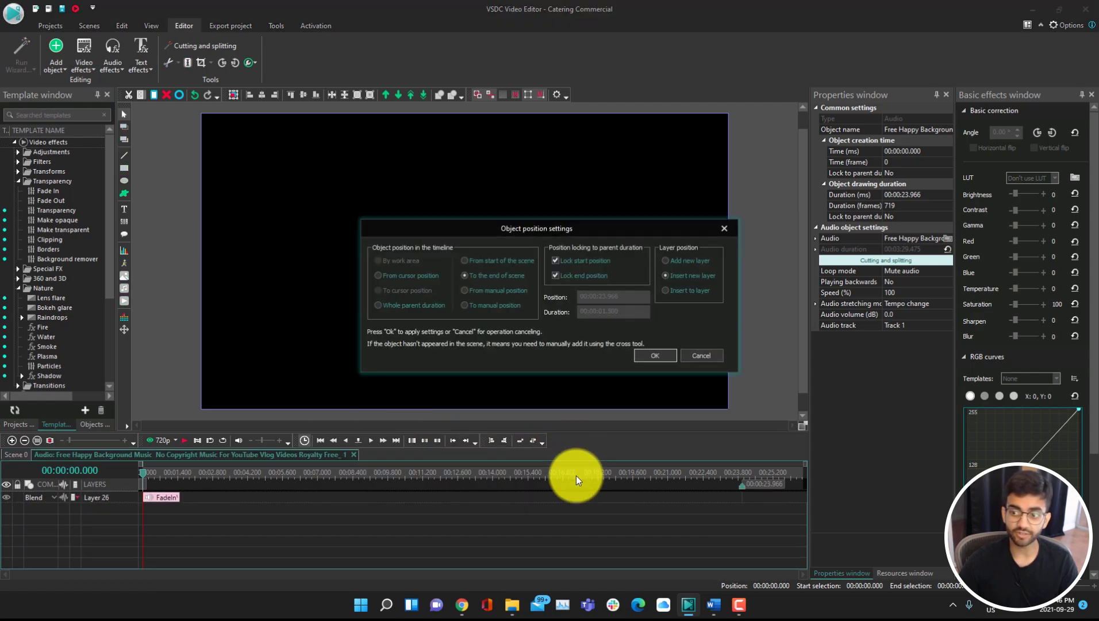
{"action": "left_click", "coordinate": [657, 360]}
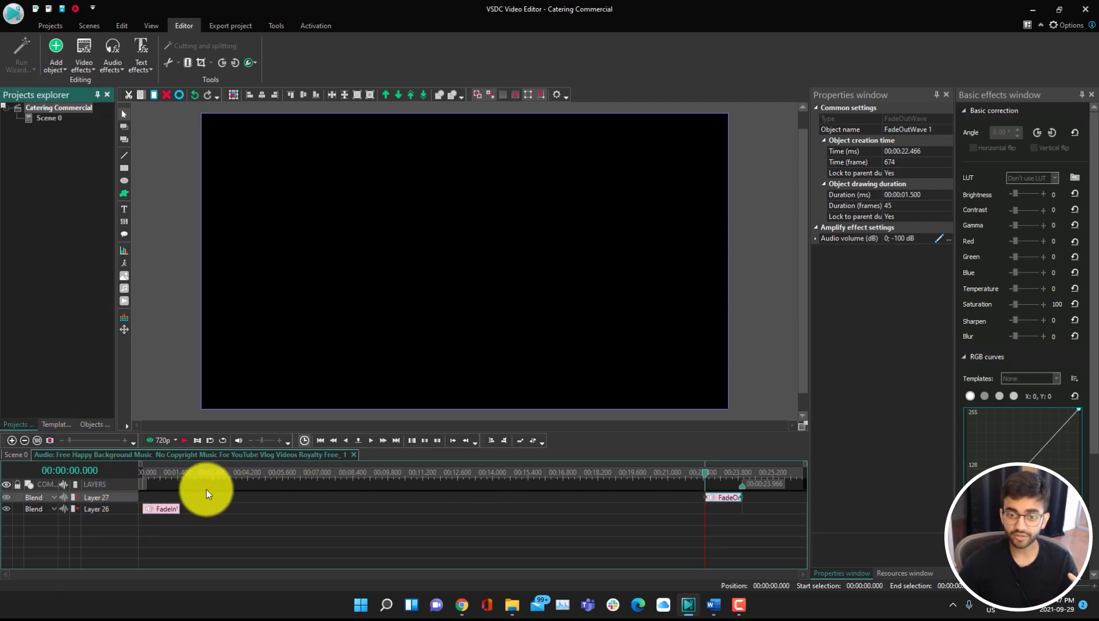
{"action": "left_click", "coordinate": [21, 458]}
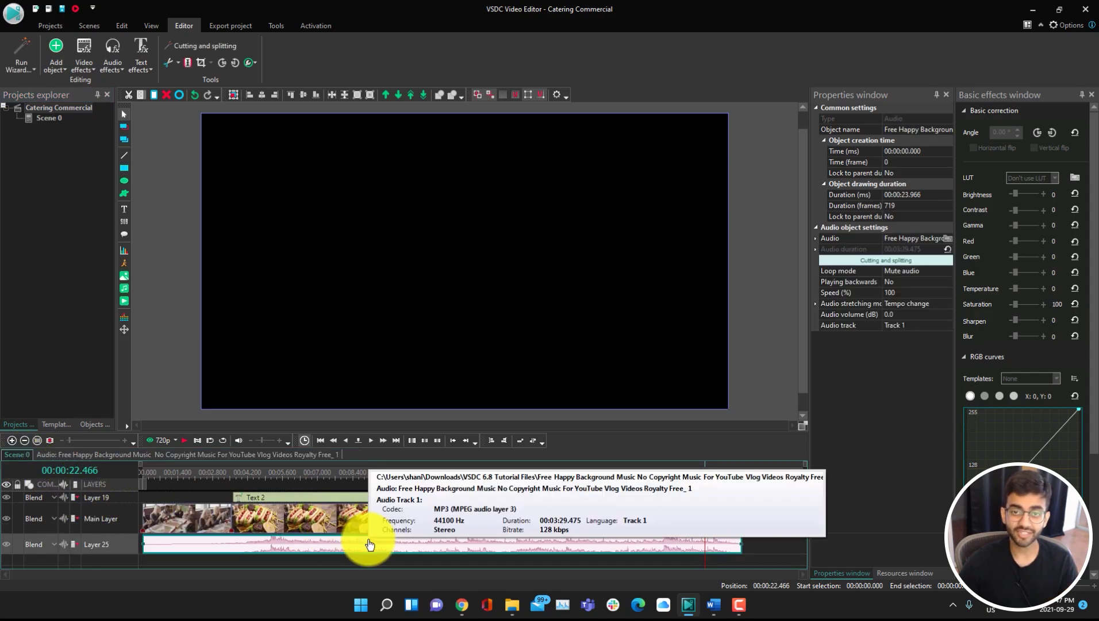
{"action": "key", "text": "space"}
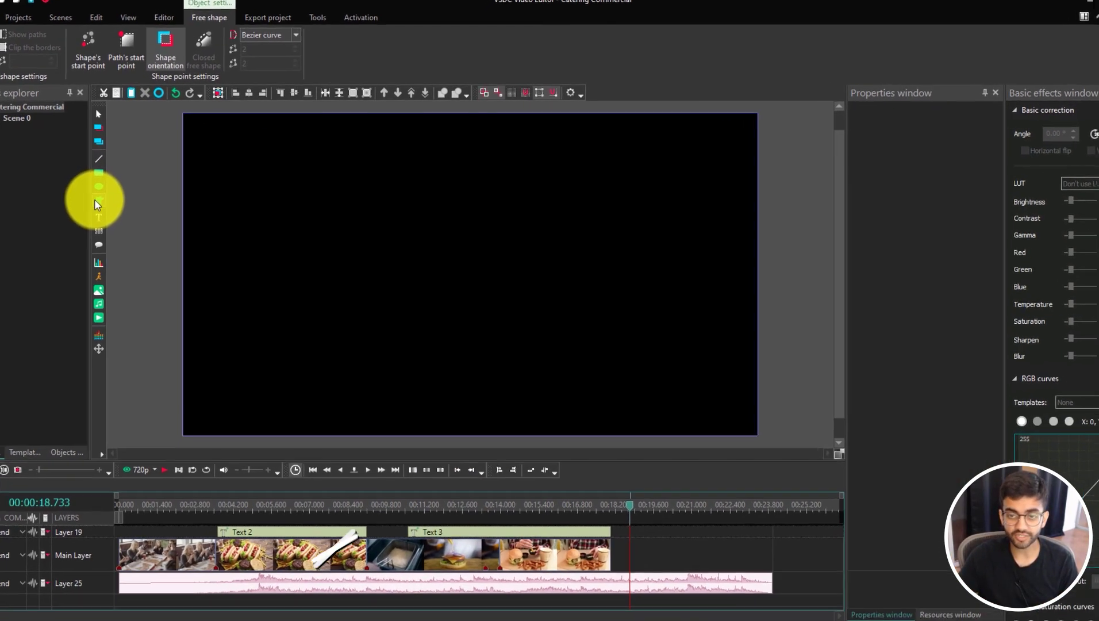
- Add a free shape on a new layer from the cursor position at 00:00:18.733, after the last clip
{"action": "left_click", "coordinate": [123, 194]}
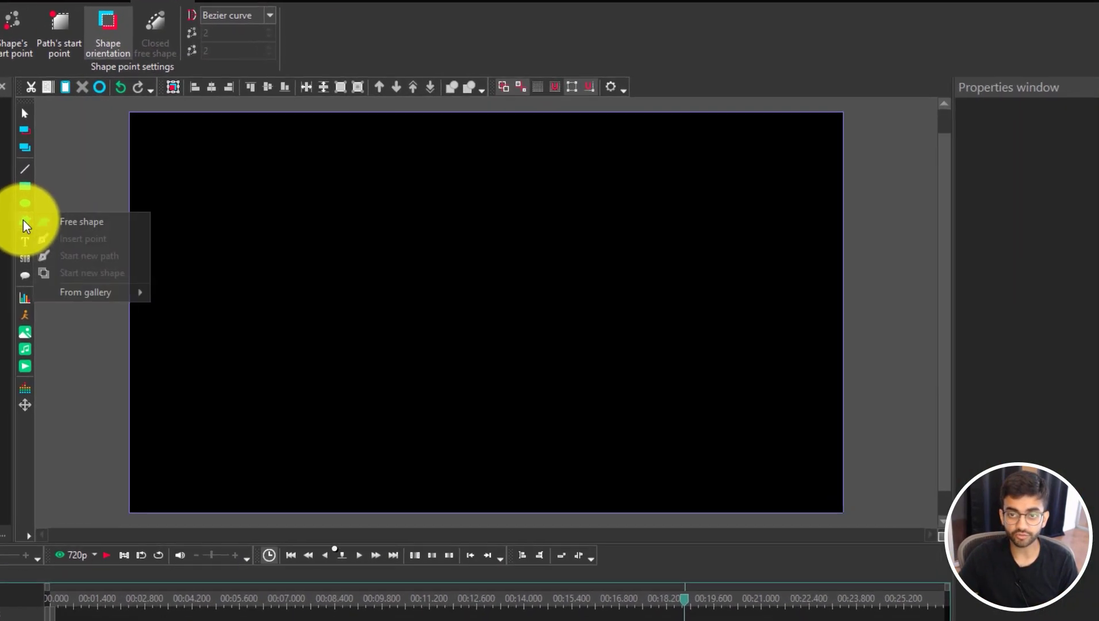
{"action": "left_click", "coordinate": [70, 221]}
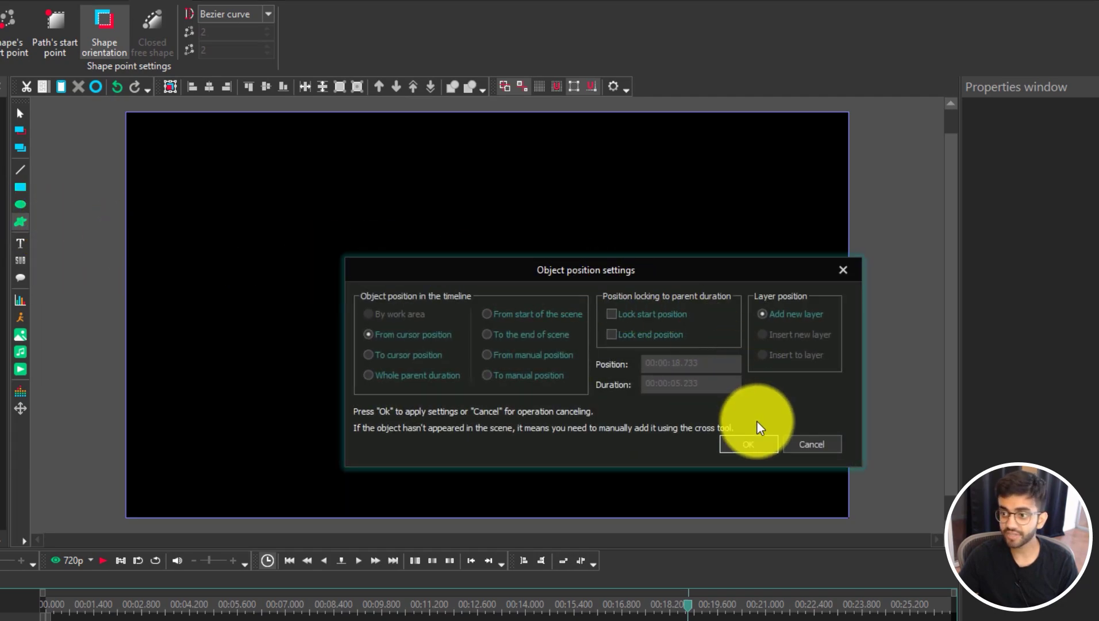
{"action": "left_click", "coordinate": [757, 443]}
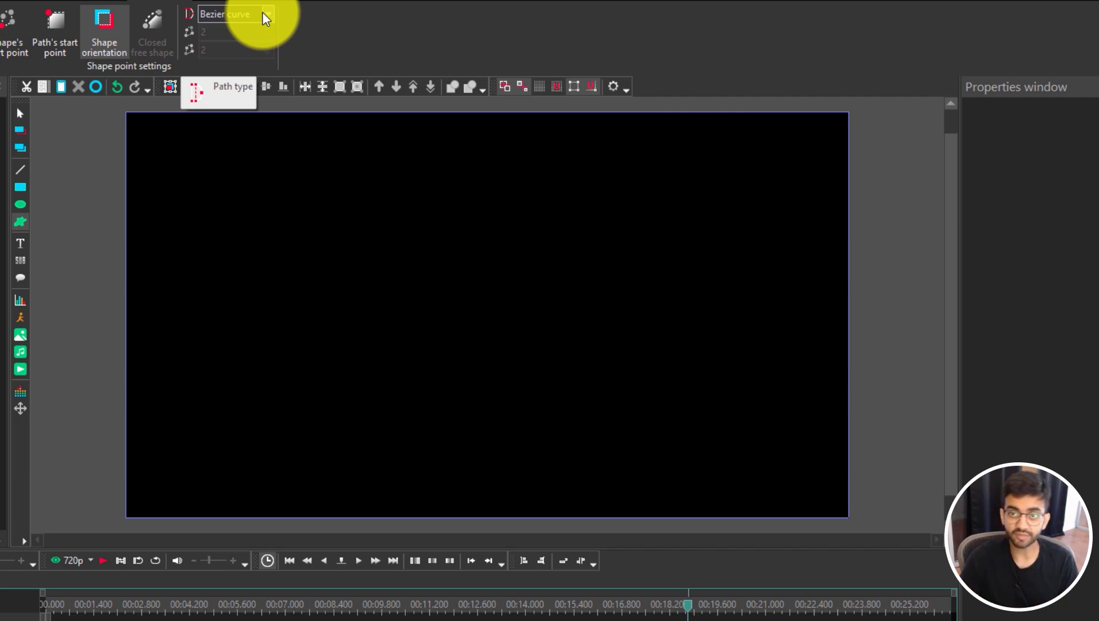
- Draw the free shape as an irregular straight-edged polygon with eight points, about 765 by 746 px
{"action": "left_click", "coordinate": [375, 171]}
{"action": "left_click", "coordinate": [270, 256]}
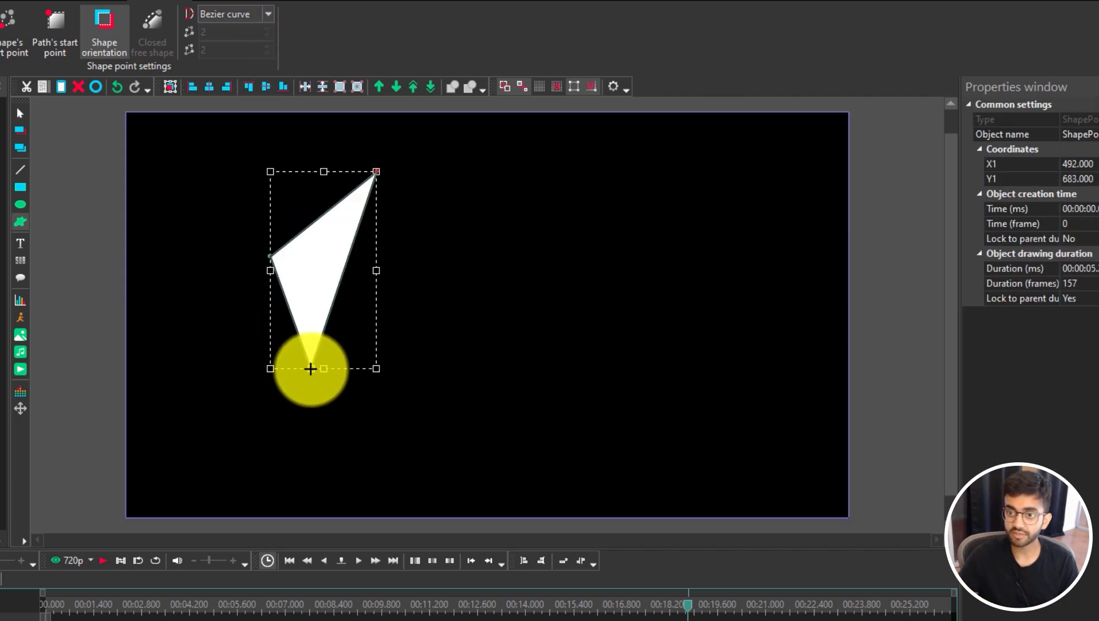
{"action": "left_click", "coordinate": [310, 368]}
{"action": "left_click", "coordinate": [404, 387]}
{"action": "left_click", "coordinate": [437, 452]}
{"action": "left_click", "coordinate": [558, 379]}
{"action": "left_click", "coordinate": [547, 258]}
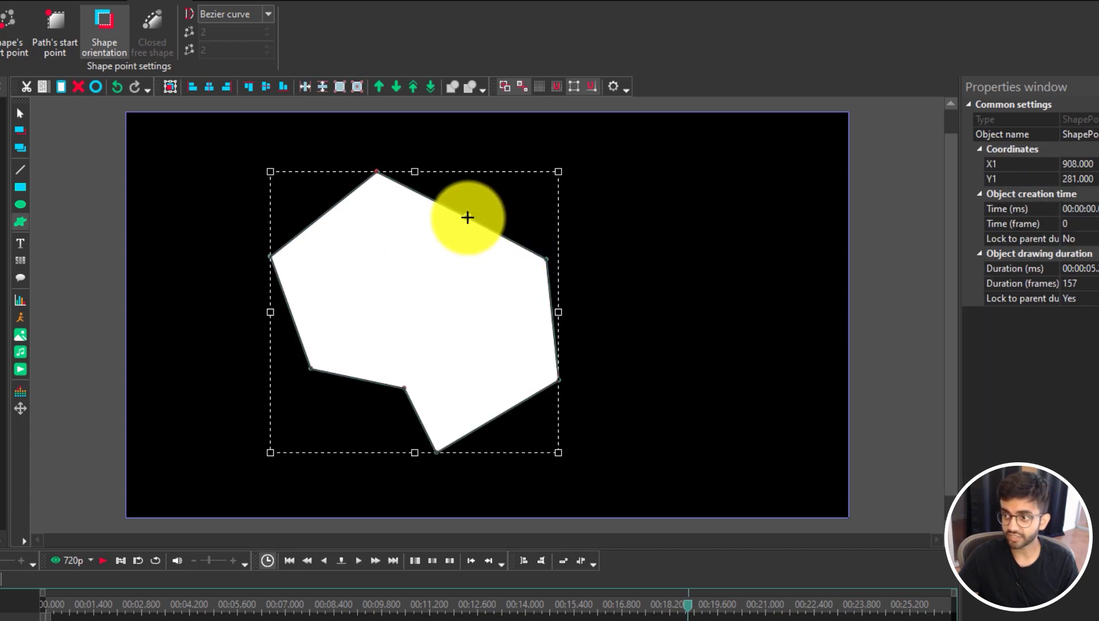
{"action": "double_click", "coordinate": [467, 217]}
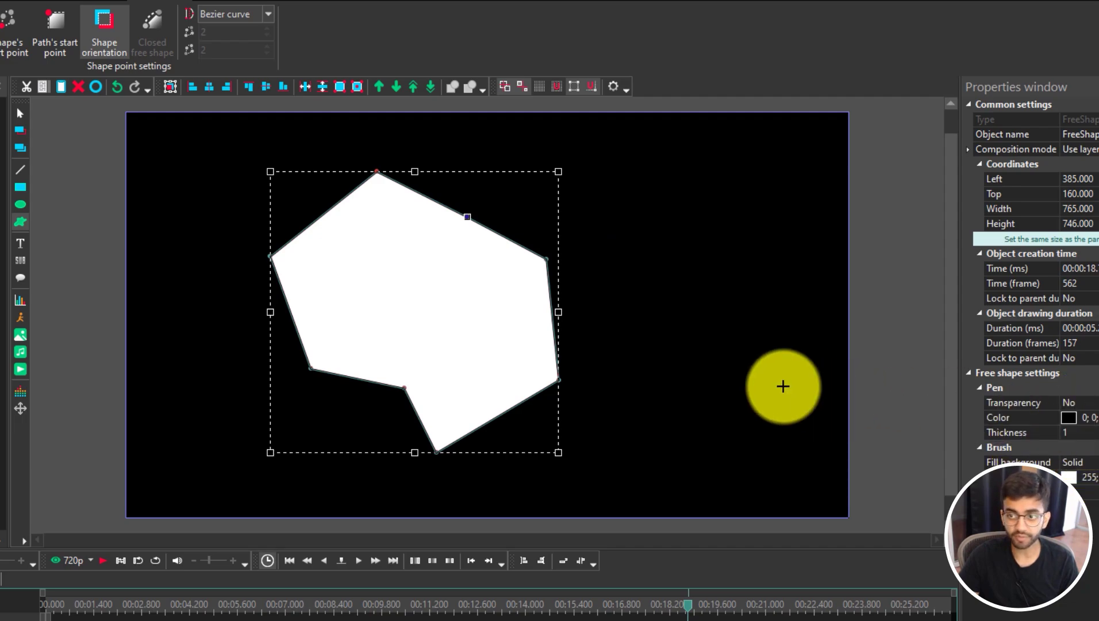
- Undo all the points of the straight-edged polygon
{"action": "key", "text": "ctrl+z"}
{"action": "key", "text": "ctrl+z"}
{"action": "key", "text": "ctrl+z"}
{"action": "key", "text": "ctrl+z"}
{"action": "key", "text": "ctrl+z"}
{"action": "key", "text": "ctrl+z"}
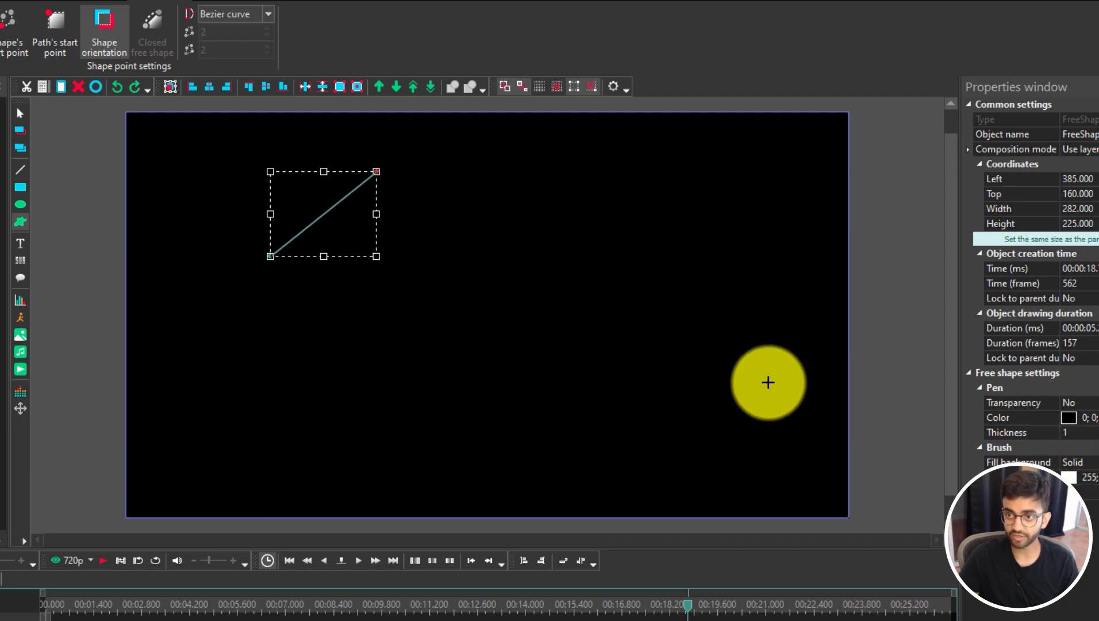
{"action": "key", "text": "ctrl+z"}
{"action": "key", "text": "ctrl+z"}
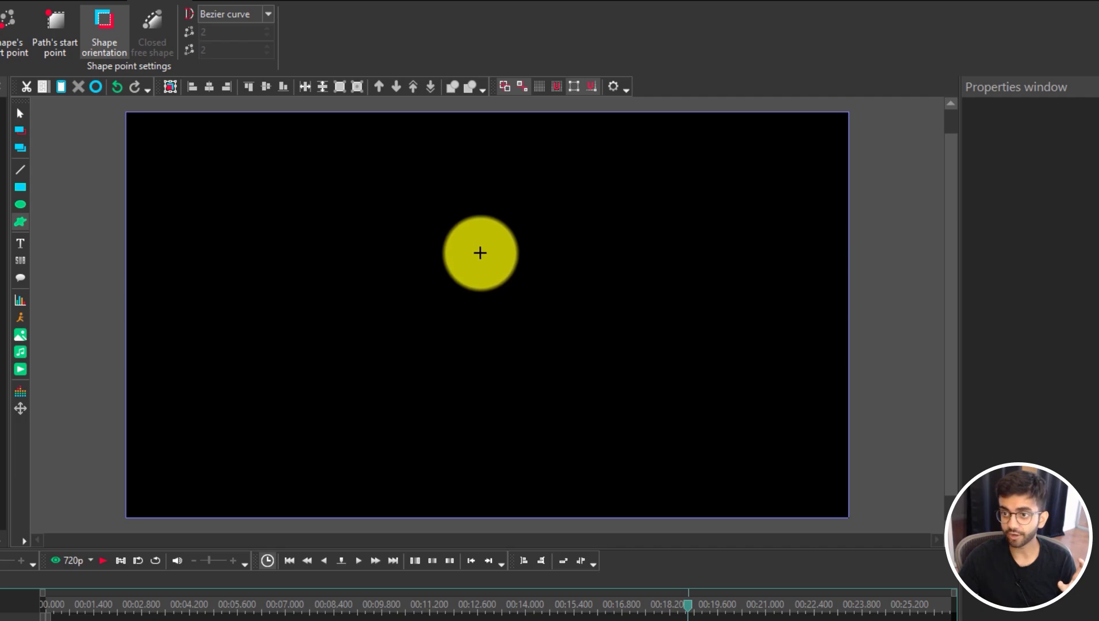
- Draw a closed heart about 324 by 456 px with Bezier curves, bending the lower point's two handles up to either side
{"action": "left_click", "coordinate": [488, 251]}
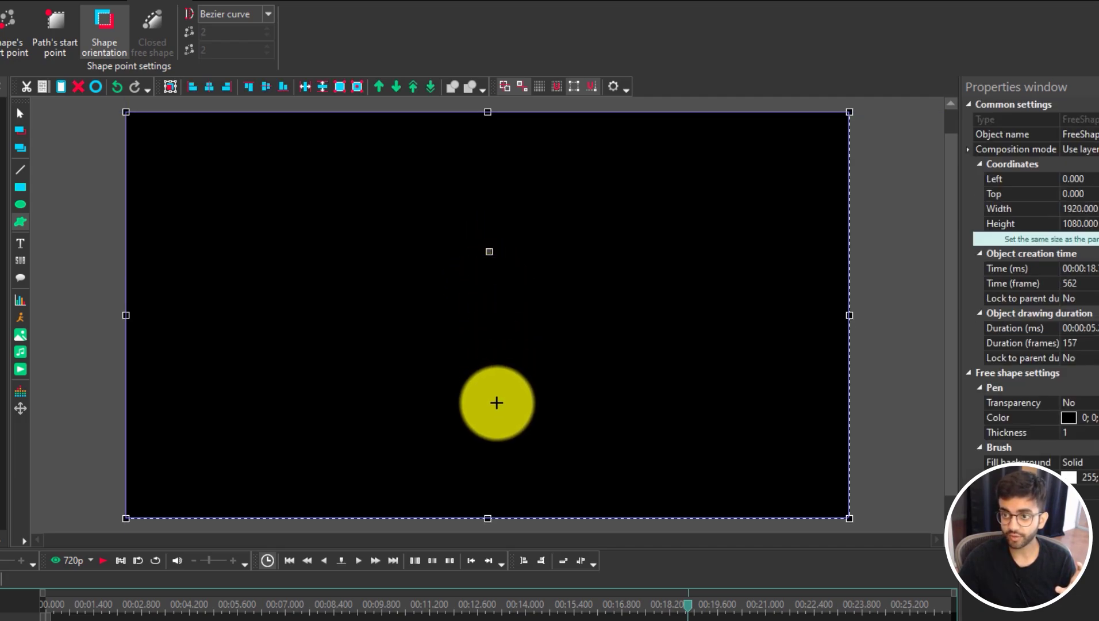
{"action": "left_click_drag", "start_coordinate": [495, 404], "coordinate": [655, 620]}
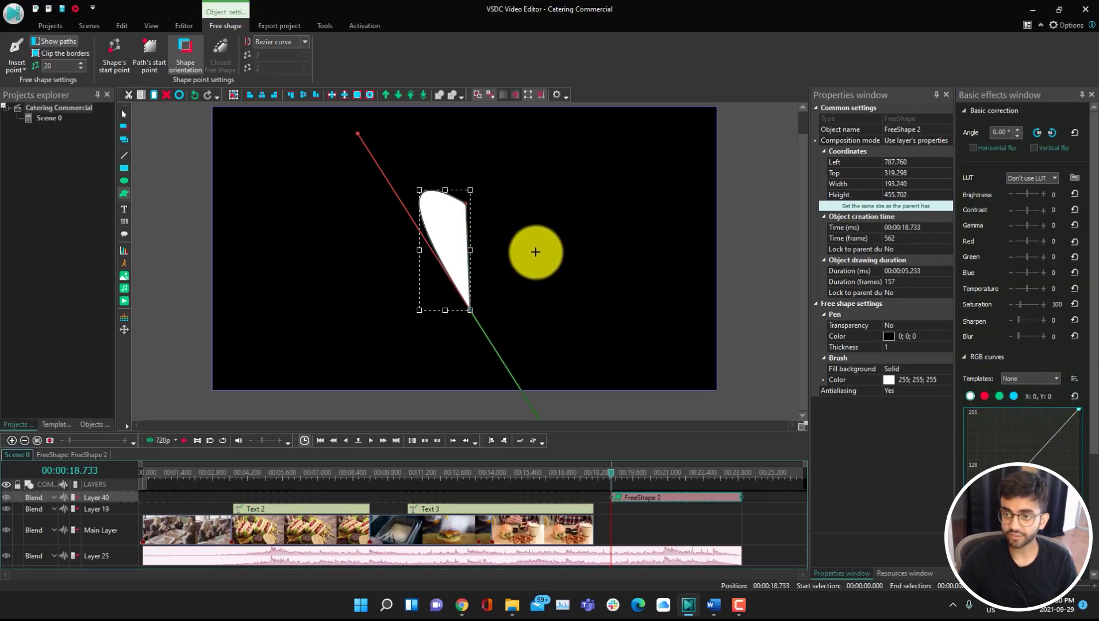
{"action": "scroll", "coordinate": [539, 245], "scroll_direction": "down", "scroll_amount": 5}
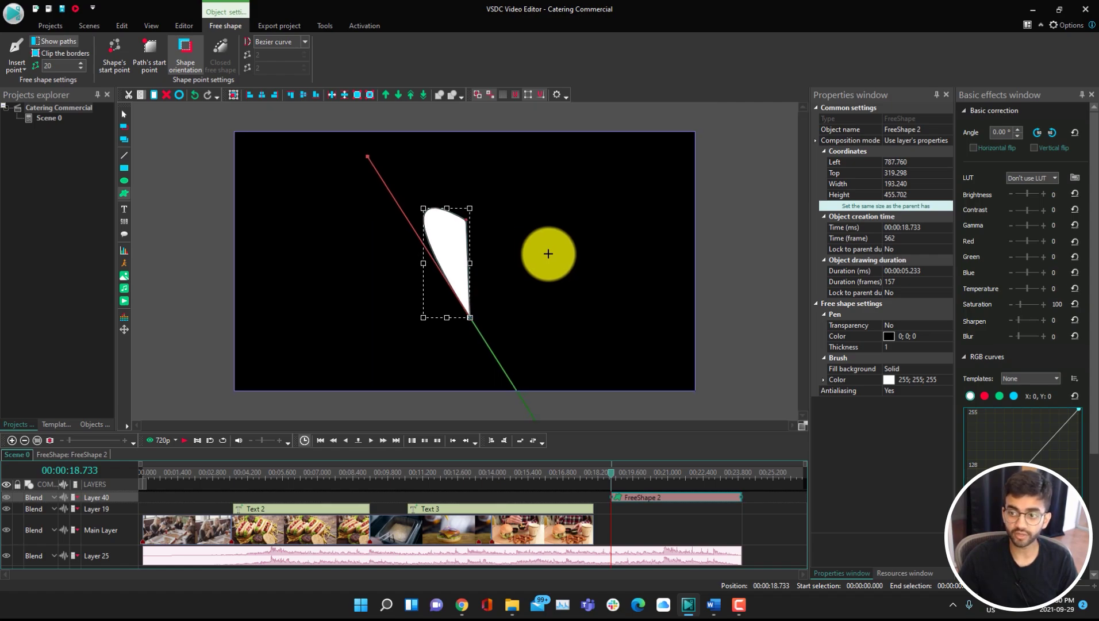
{"action": "scroll", "coordinate": [560, 271], "scroll_direction": "down", "scroll_amount": 1}
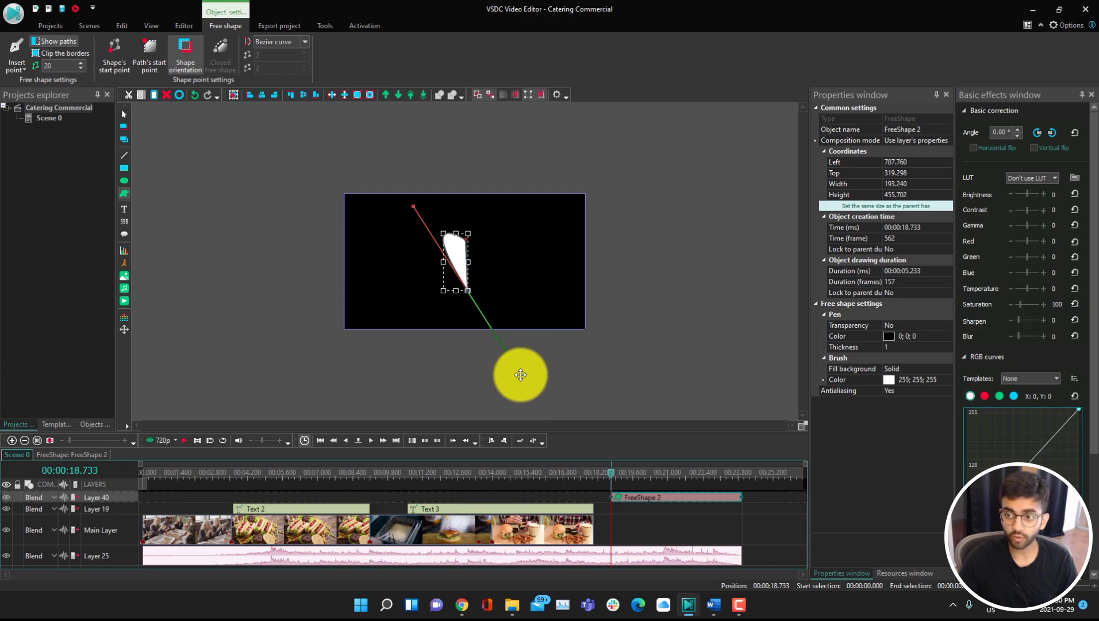
{"action": "left_click_drag", "start_coordinate": [520, 374], "coordinate": [511, 208]}
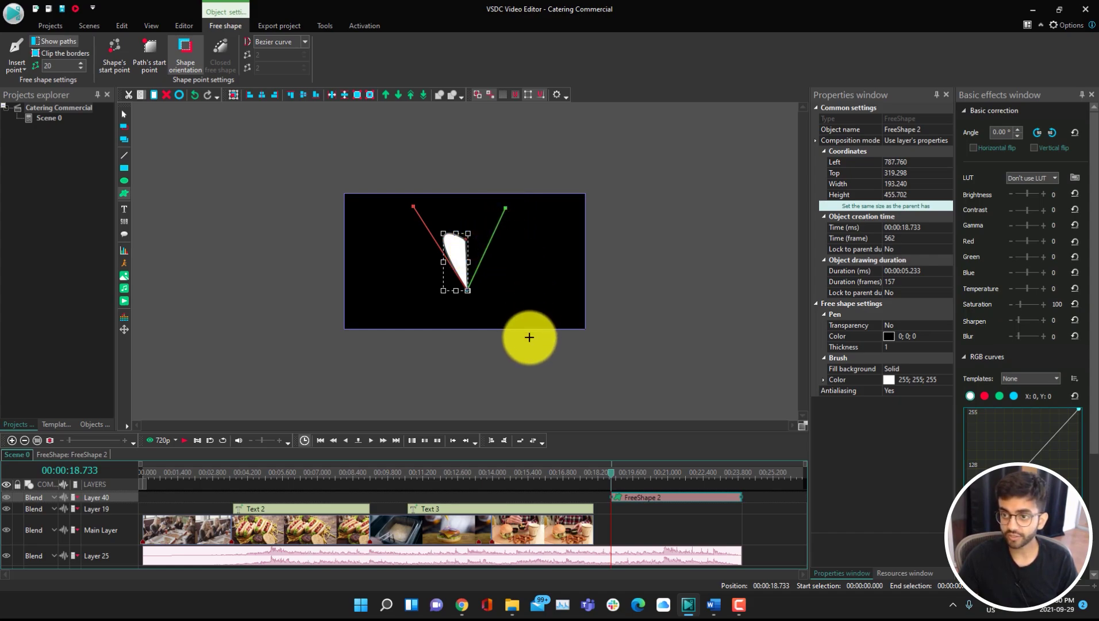
{"action": "scroll", "coordinate": [529, 336], "scroll_direction": "up", "scroll_amount": 5}
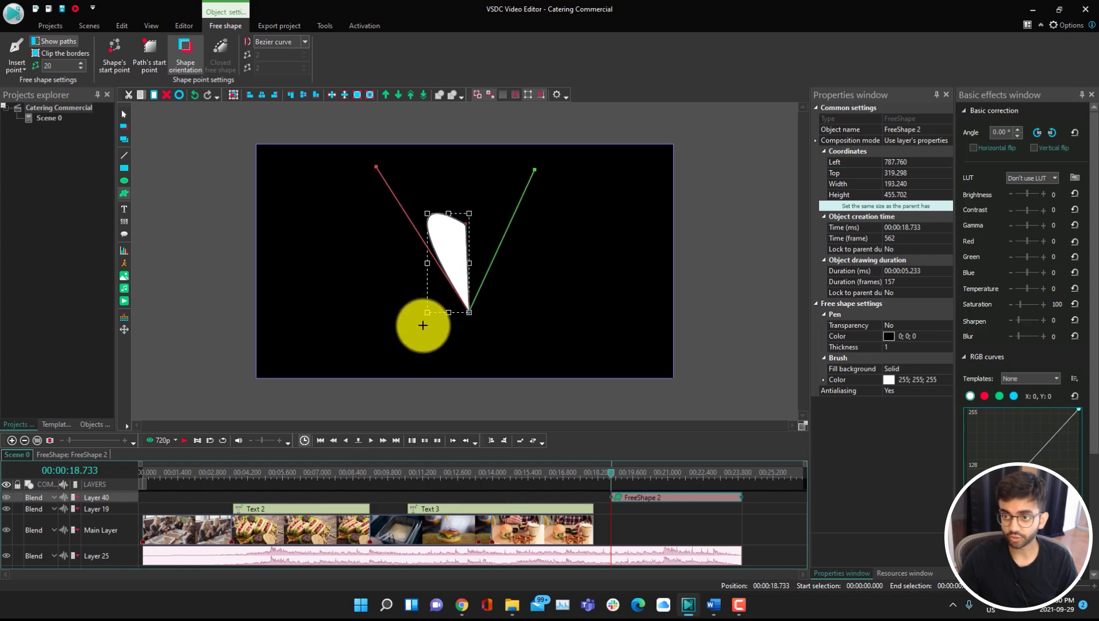
{"action": "scroll", "coordinate": [423, 325], "scroll_direction": "up", "scroll_amount": 3}
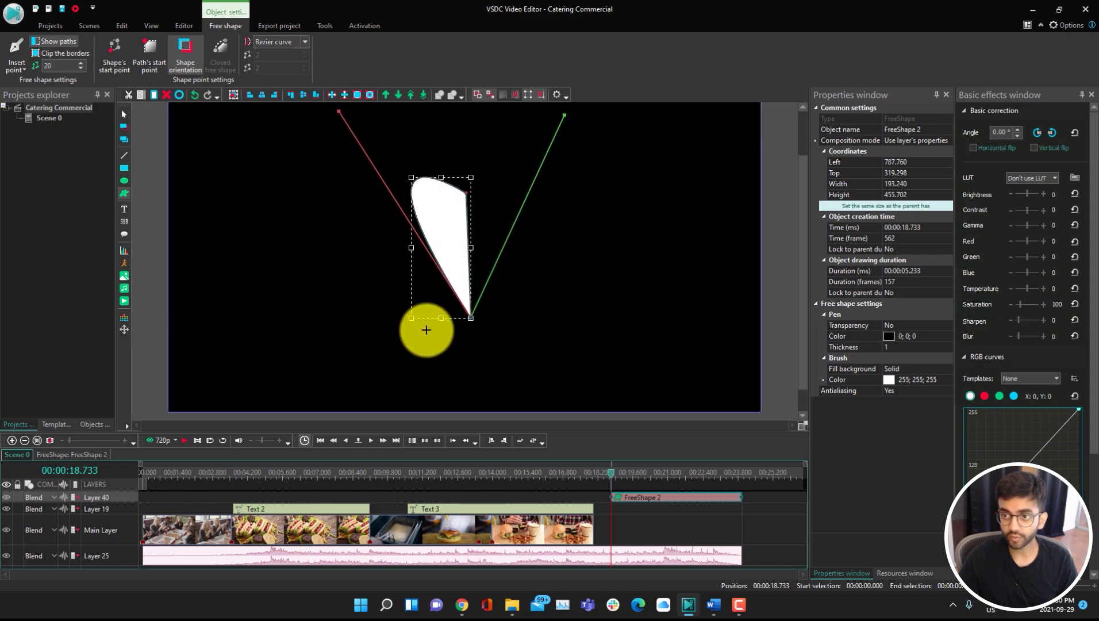
{"action": "left_click", "coordinate": [465, 191]}
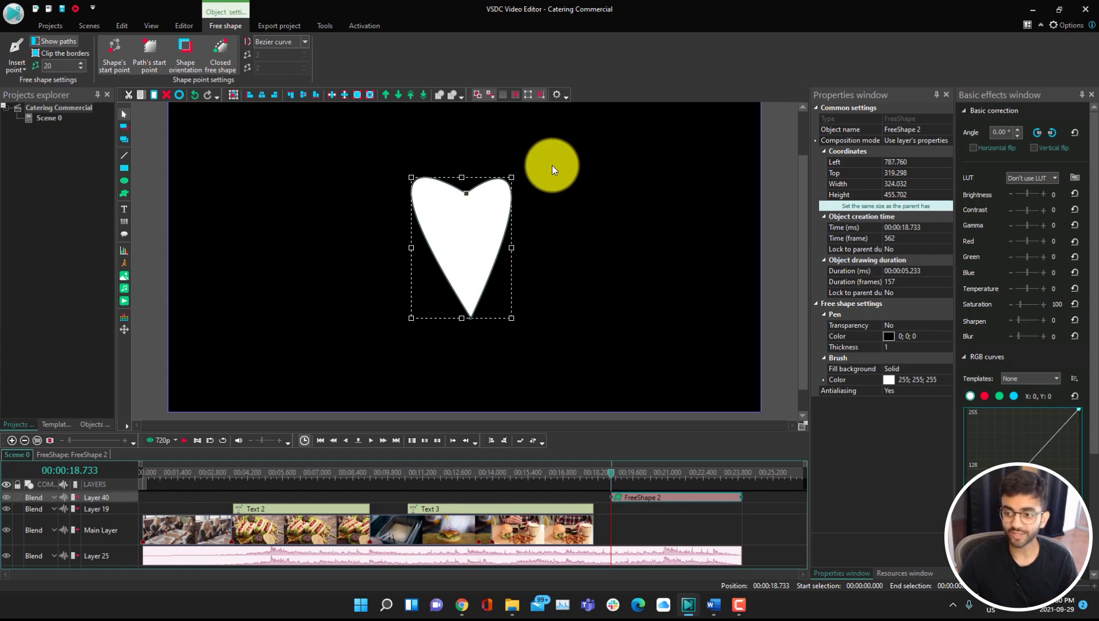
- Add a text object from the cursor position on a new layer, with a box about 206 by 169 px inside the heart
{"action": "left_click", "coordinate": [125, 209]}
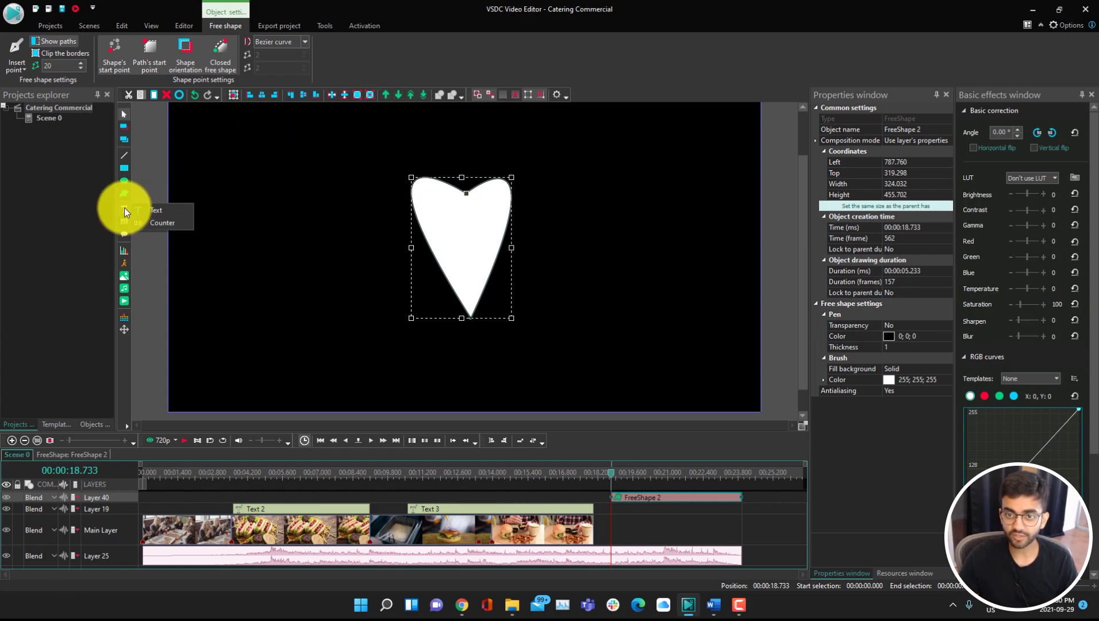
{"action": "left_click", "coordinate": [156, 210]}
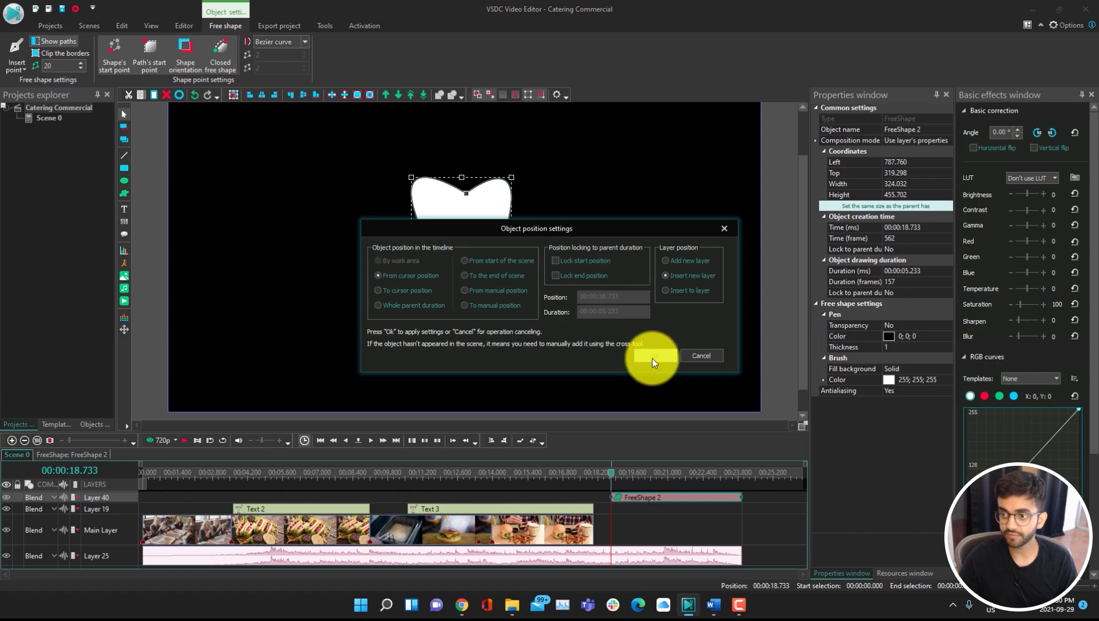
{"action": "left_click", "coordinate": [652, 358]}
{"action": "left_click_drag", "start_coordinate": [434, 208], "coordinate": [497, 260]}
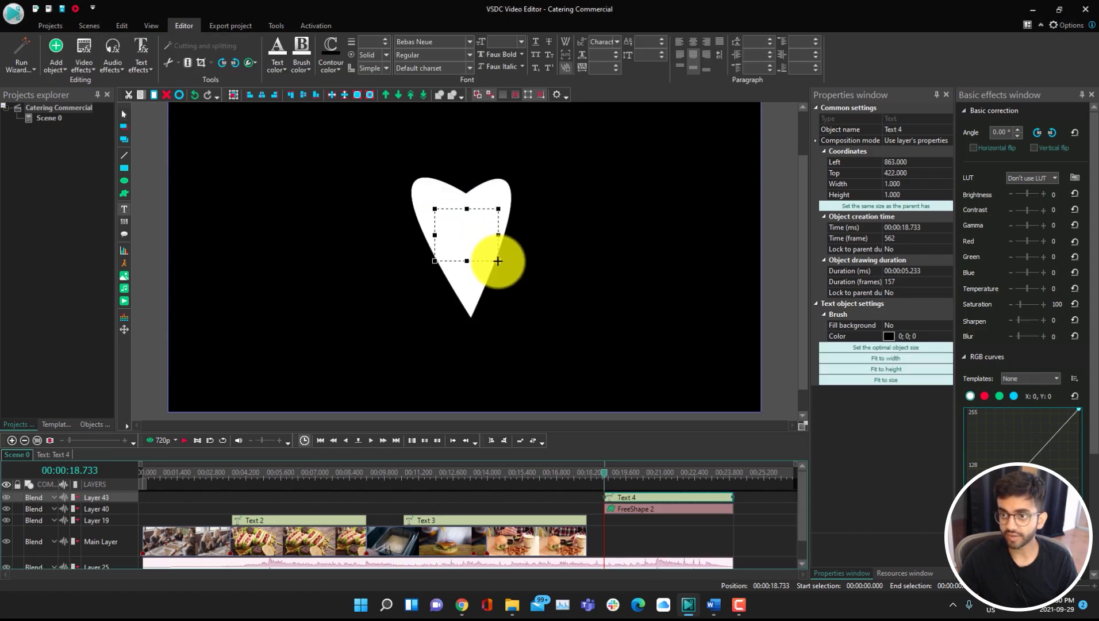
- Enter LOVE CATERING on two lines in black Bauhaus 93 at 32 pt
{"action": "left_click", "coordinate": [285, 68]}
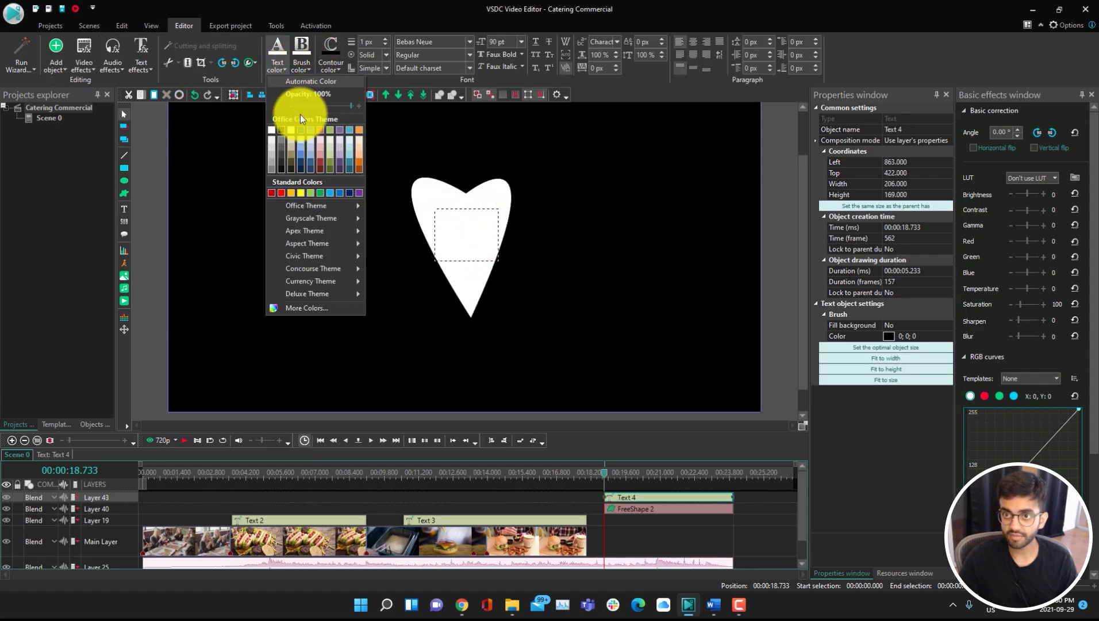
{"action": "left_click", "coordinate": [469, 42]}
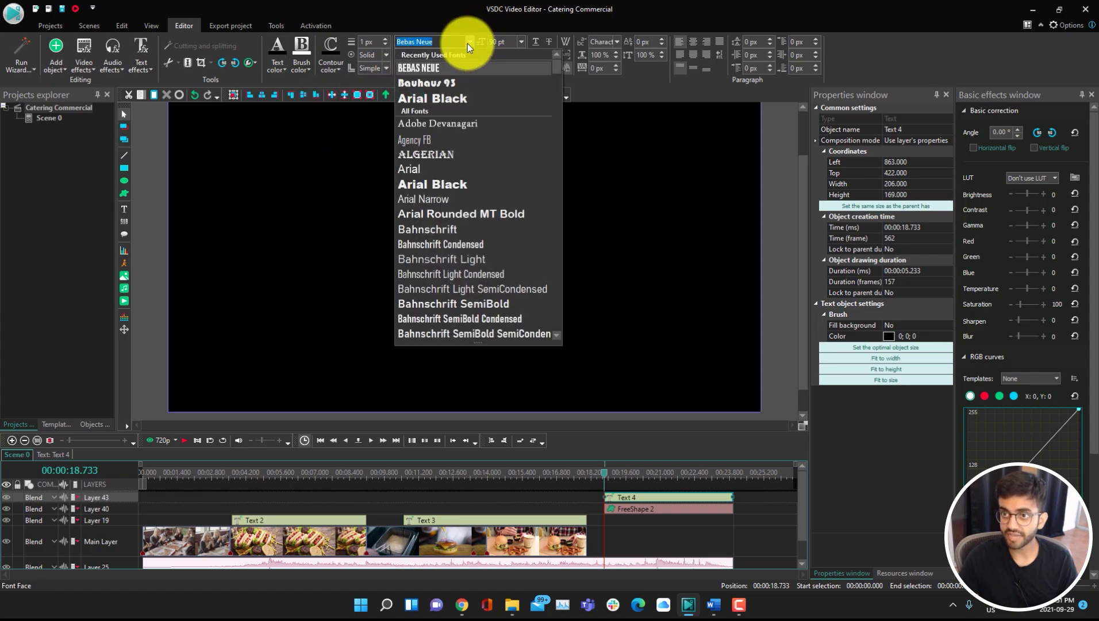
{"action": "left_click", "coordinate": [460, 82]}
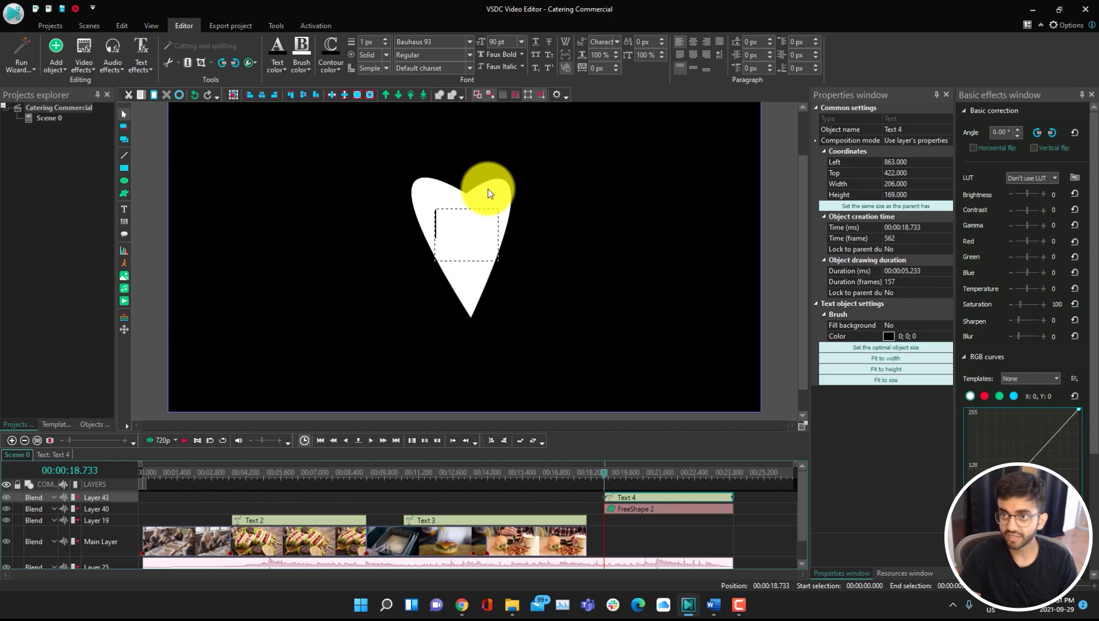
{"action": "left_click", "coordinate": [522, 41]}
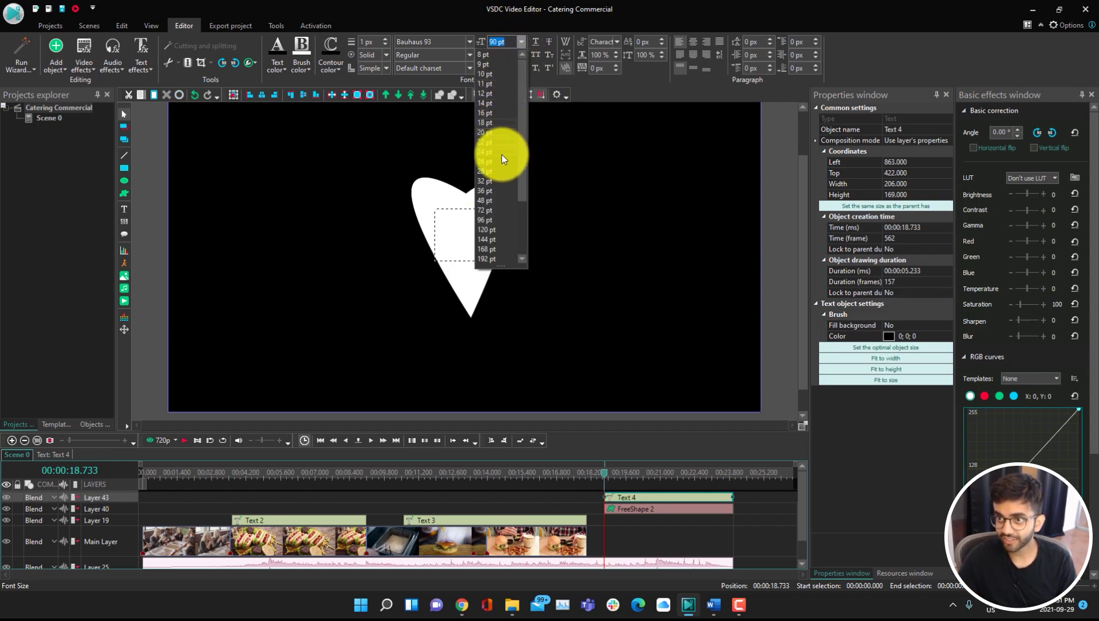
{"action": "left_click", "coordinate": [500, 182]}
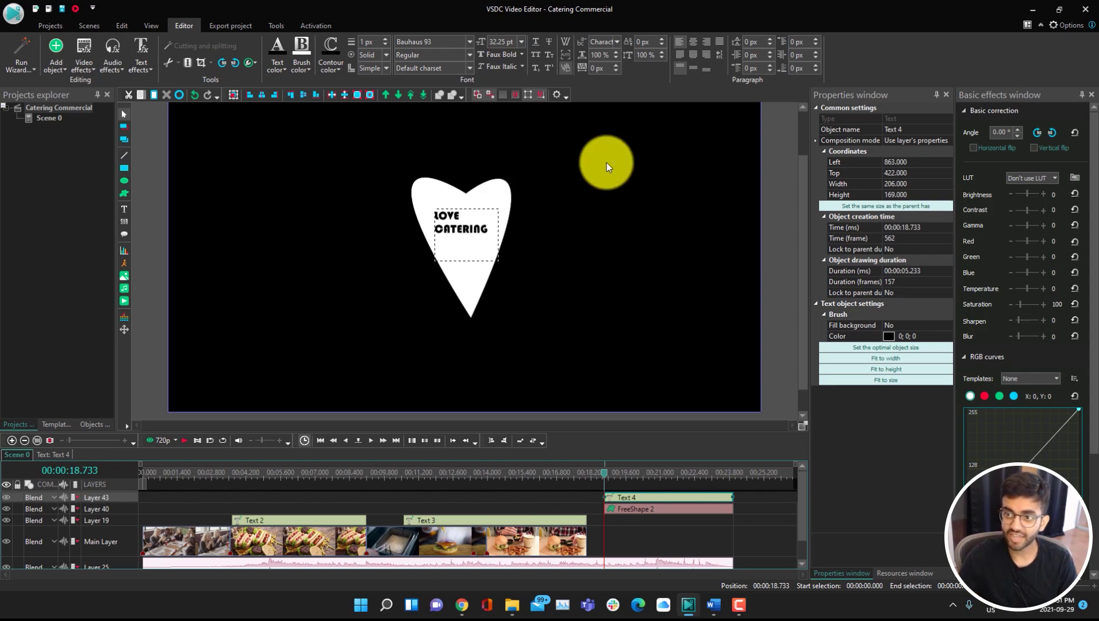
- Center-align the LOVE CATERING text and move its box slightly lower within the heart
{"action": "key", "text": "ctrl+a"}
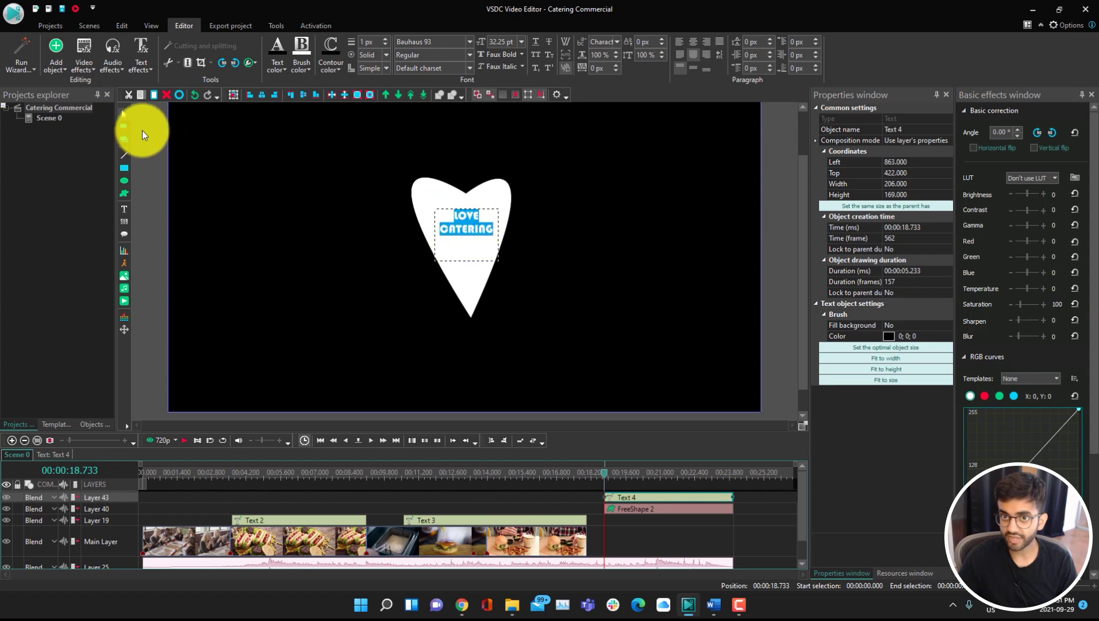
{"action": "left_click", "coordinate": [552, 260]}
{"action": "left_click_drag", "start_coordinate": [474, 229], "coordinate": [469, 237]}
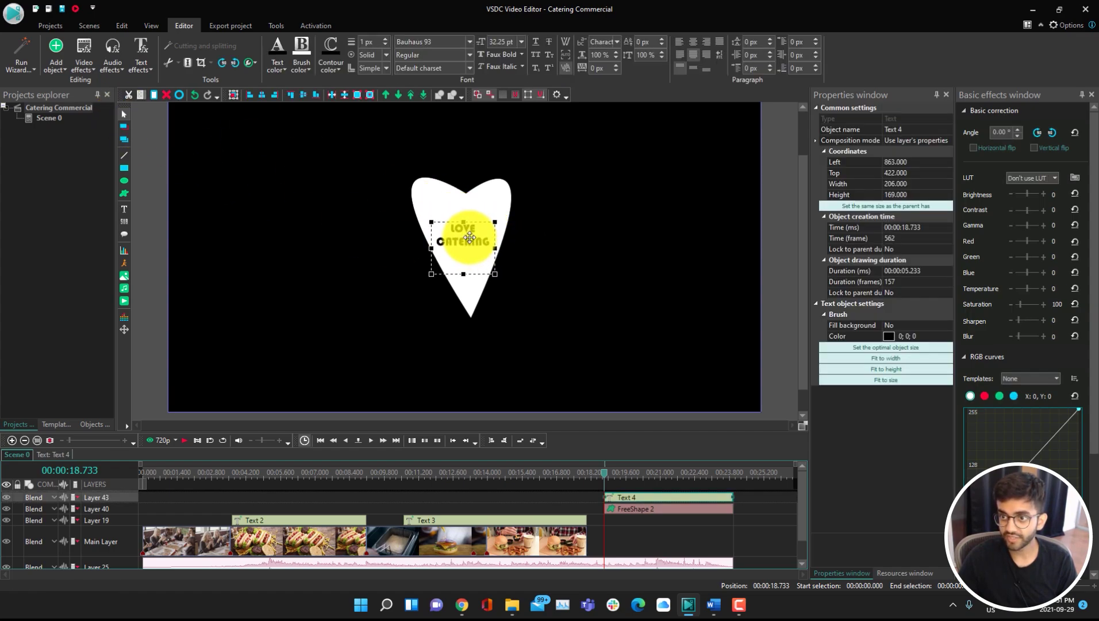
- Select the heart shape and the LOVE CATERING text together and set their drawing duration to 00:00:03.233
{"action": "left_click", "coordinate": [655, 515]}
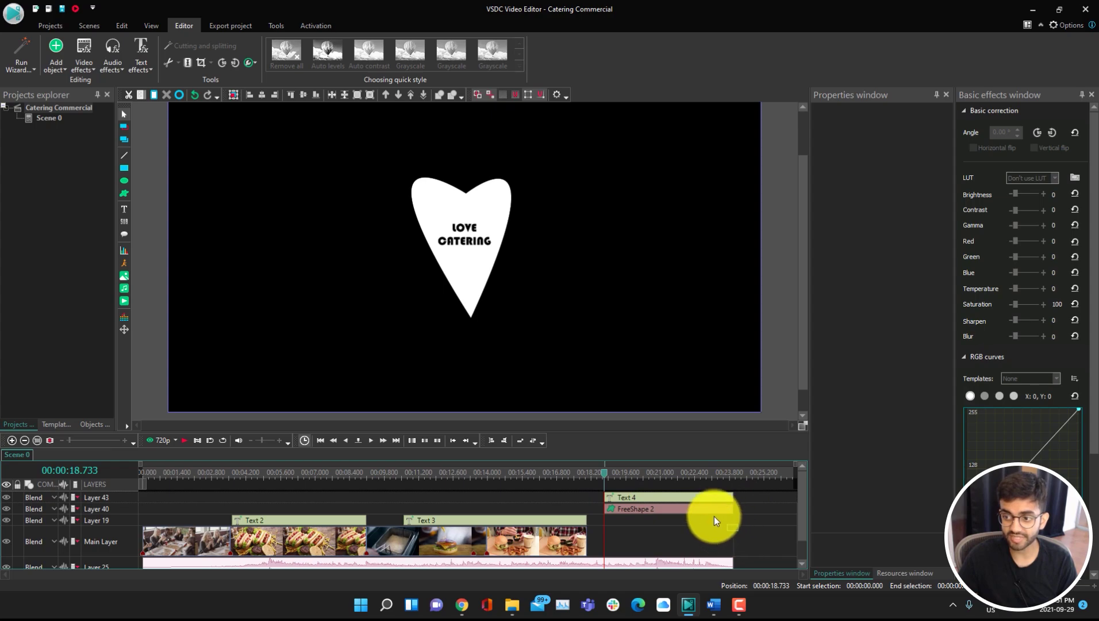
{"action": "left_click_drag", "start_coordinate": [713, 516], "coordinate": [673, 498]}
{"action": "left_click", "coordinate": [910, 271]}
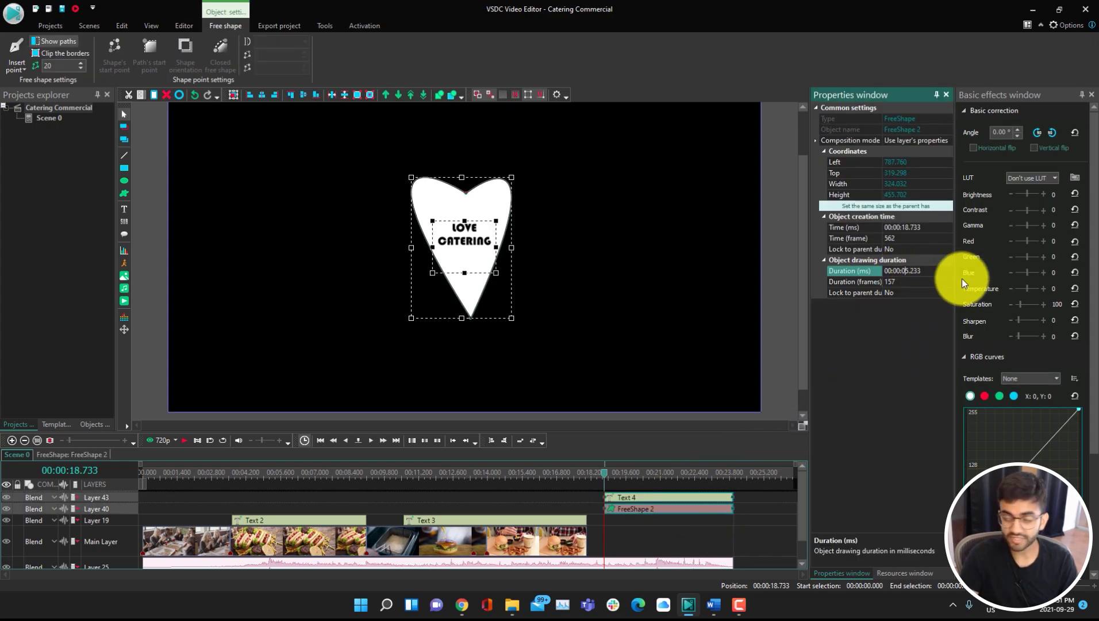
{"action": "type", "text": "3"}
{"action": "key", "text": "Return"}
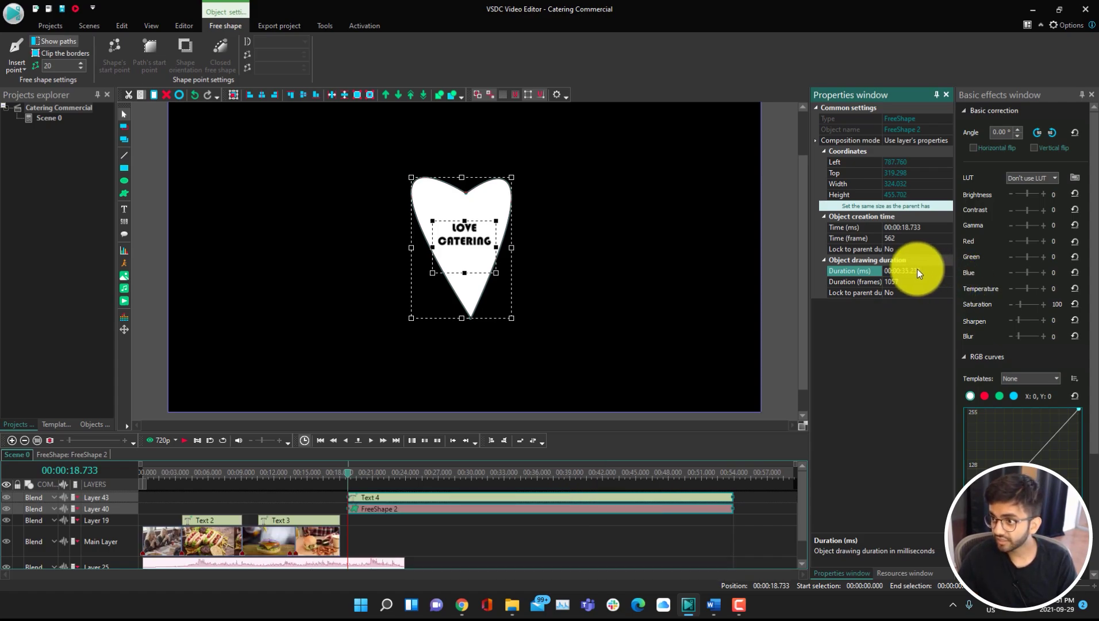
{"action": "left_click", "coordinate": [909, 269]}
{"action": "key", "text": "BackSpace"}
{"action": "key", "text": "BackSpace"}
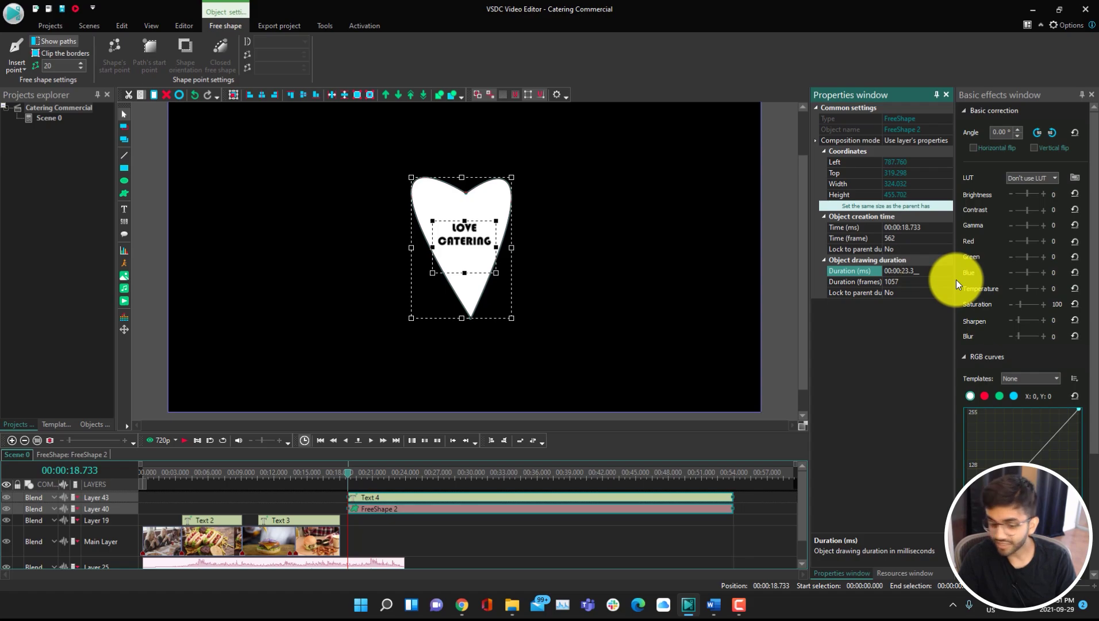
{"action": "type", "text": "03."}
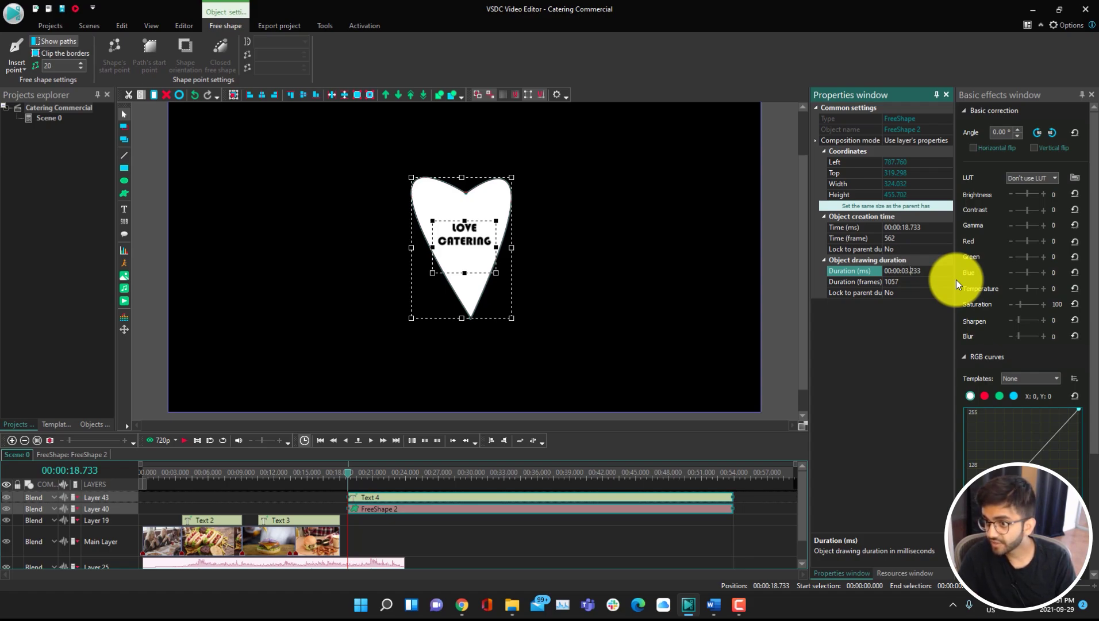
{"action": "key", "text": "Return"}
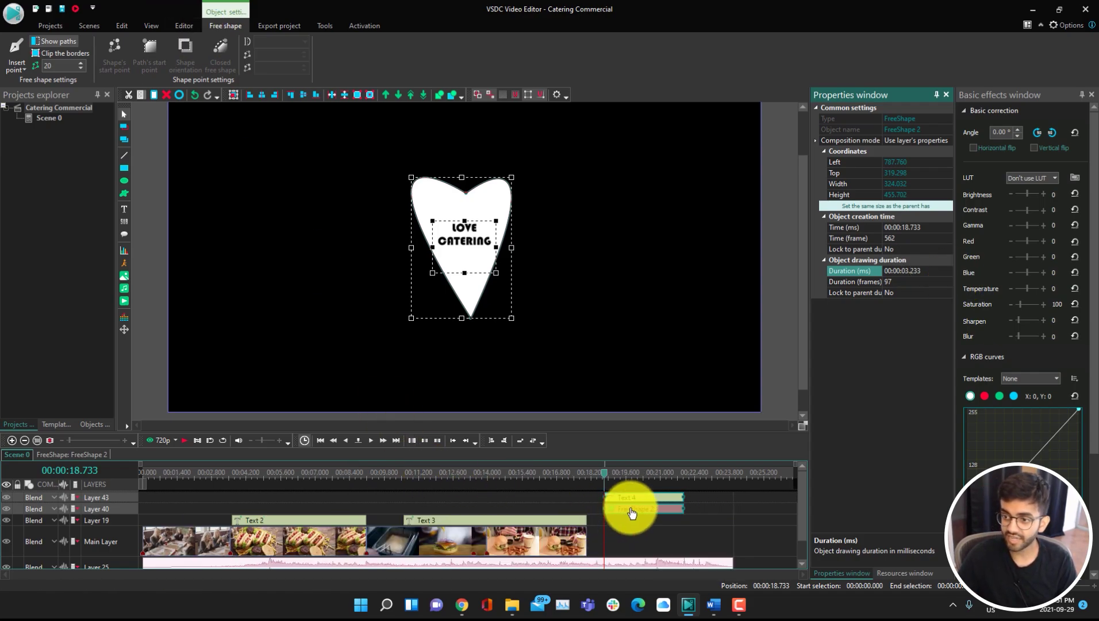
- Move the heart and text together to start at 00:00:20.733 on the main layer and Layer 19, and set the playhead to 00:00:23.000
{"action": "left_click_drag", "start_coordinate": [632, 512], "coordinate": [678, 545]}
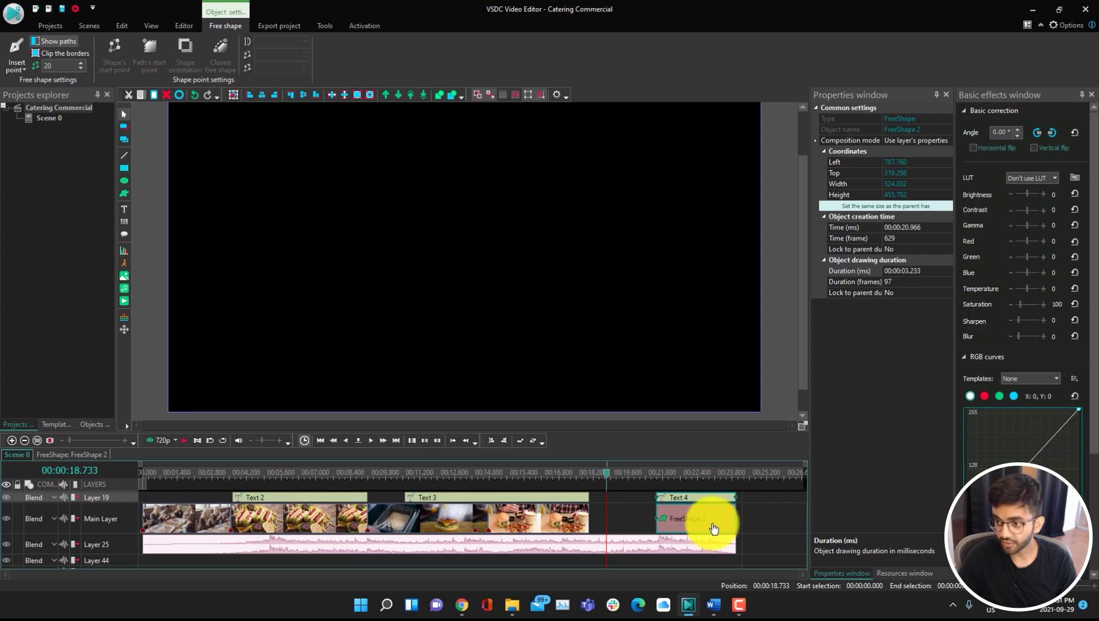
{"action": "left_click", "coordinate": [718, 473]}
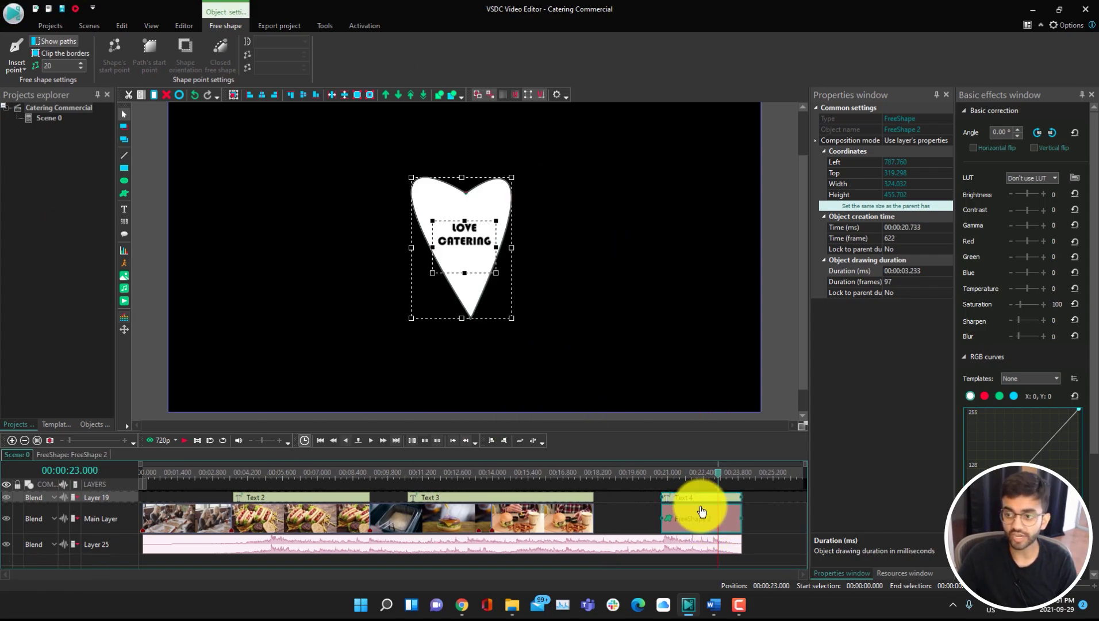
{"action": "right_click", "coordinate": [681, 516]}
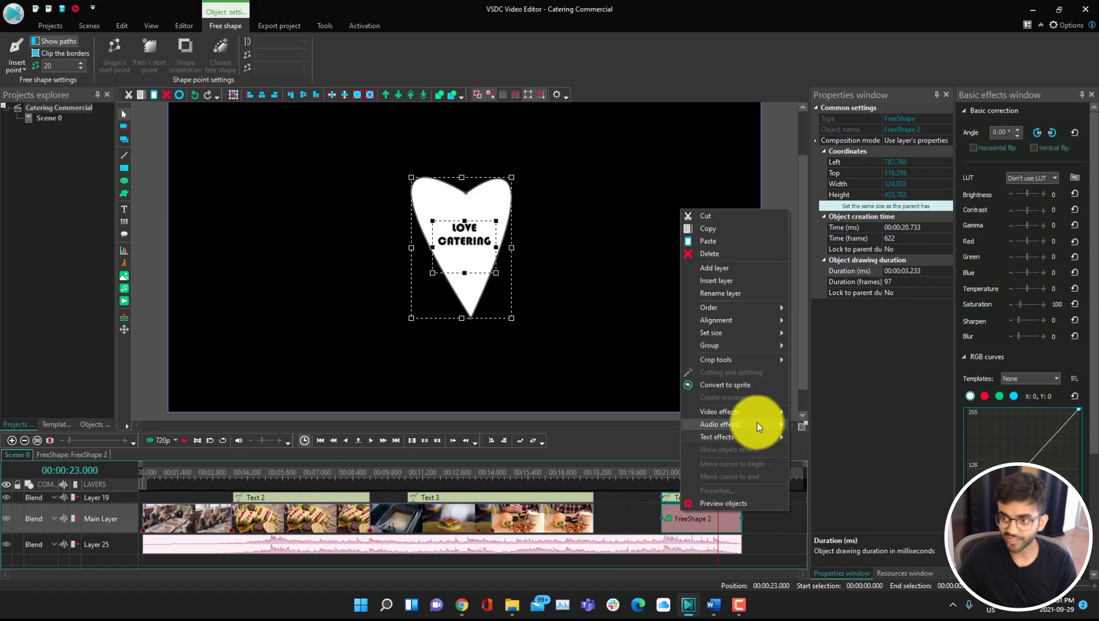
{"action": "mouse_move", "coordinate": [757, 414]}
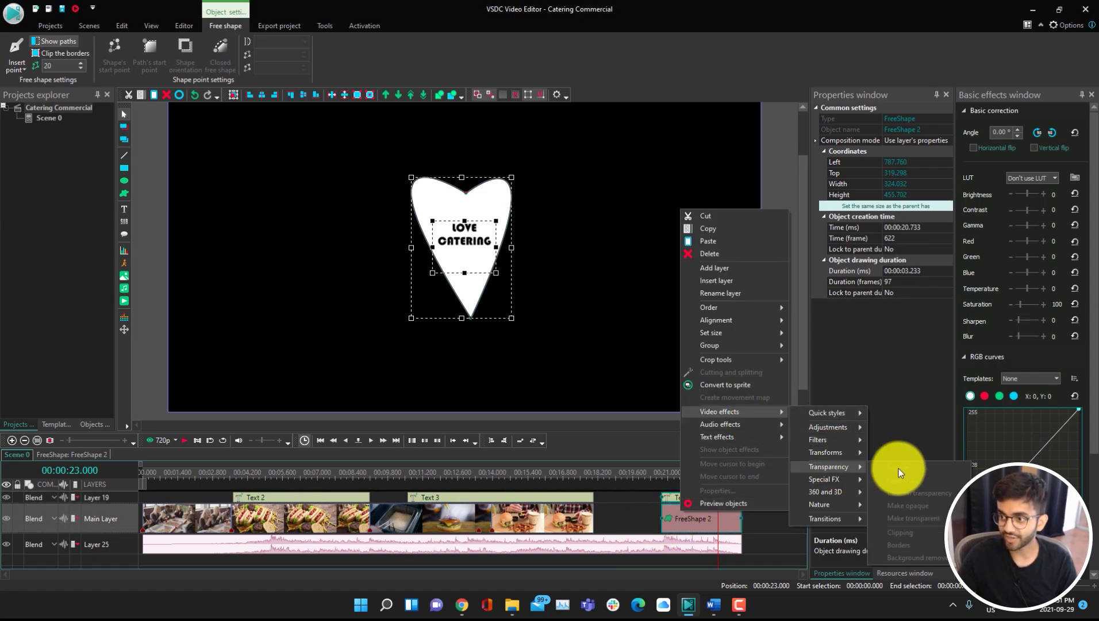
{"action": "left_click", "coordinate": [723, 518]}
- Add a Fade Out transparency effect to the heart shape, positioned to the end of the scene on a new layer, and return to the scene
{"action": "right_click", "coordinate": [701, 520]}
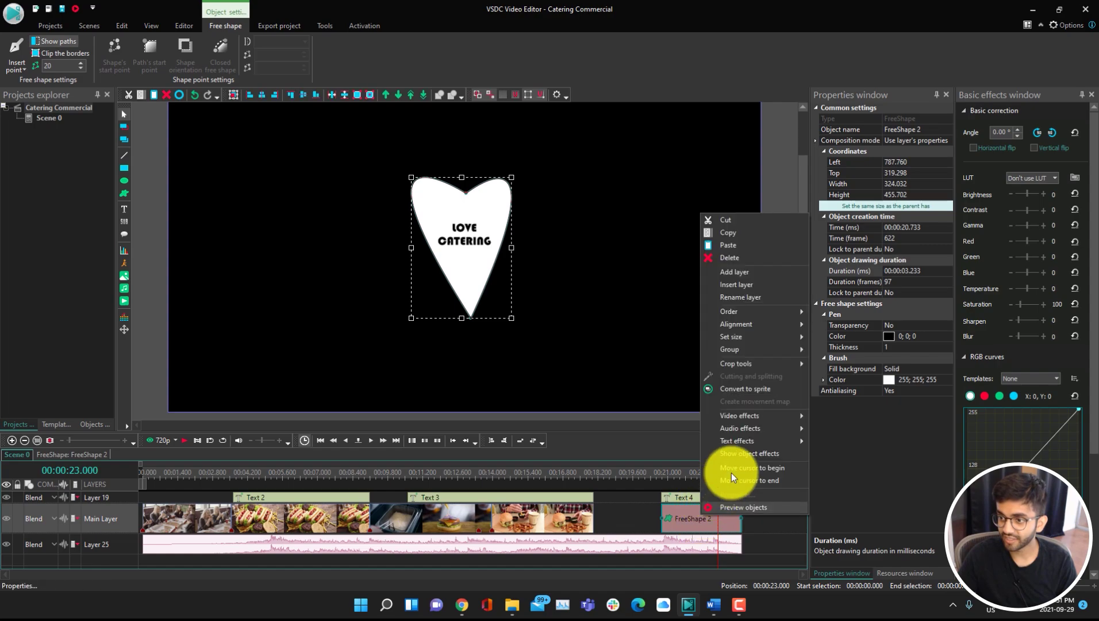
{"action": "mouse_move", "coordinate": [751, 418]}
{"action": "mouse_move", "coordinate": [854, 471]}
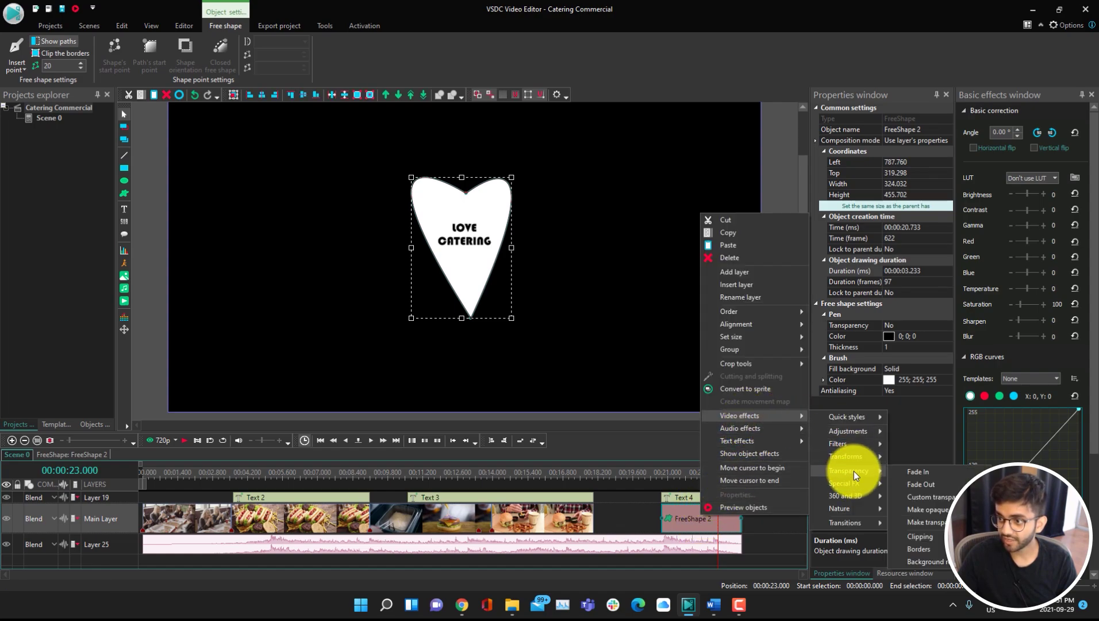
{"action": "left_click", "coordinate": [907, 482]}
{"action": "left_click", "coordinate": [667, 356]}
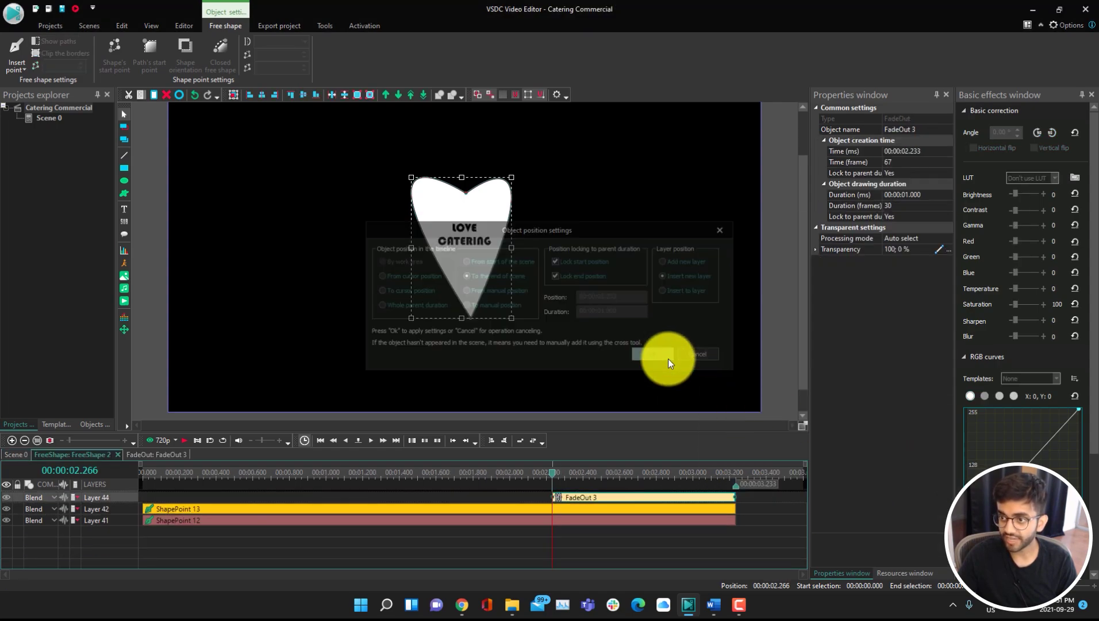
{"action": "left_click", "coordinate": [30, 458]}
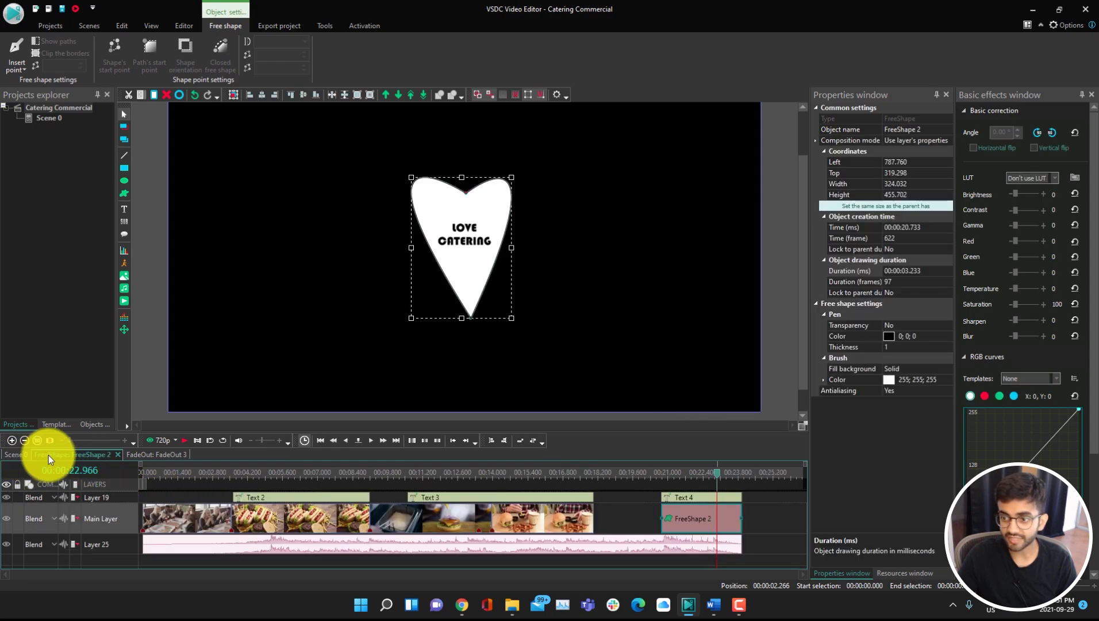
- Add a Fade Out transparency effect to the LOVE CATERING text, positioned to the end of the scene, and return to the scene
{"action": "left_click", "coordinate": [689, 499]}
{"action": "right_click", "coordinate": [690, 499]}
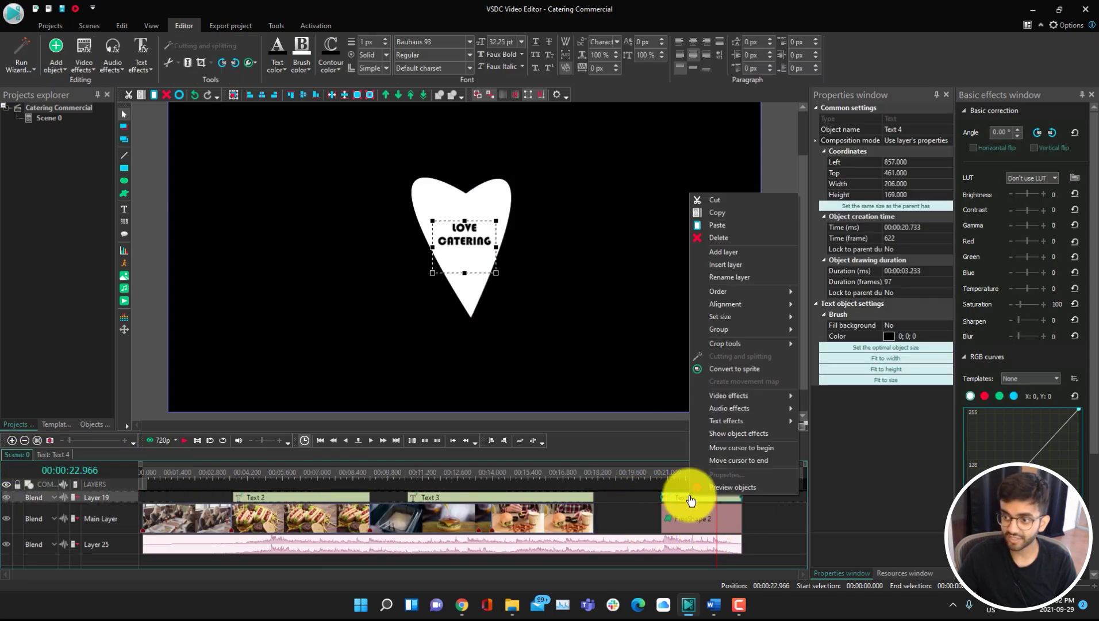
{"action": "mouse_move", "coordinate": [762, 407]}
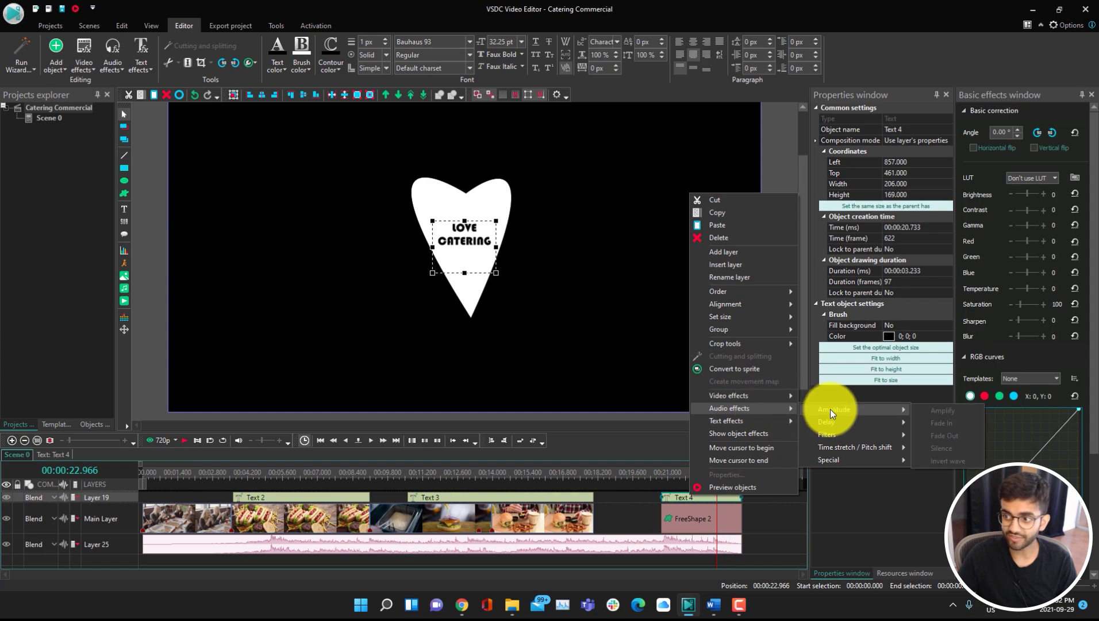
{"action": "mouse_move", "coordinate": [856, 455]}
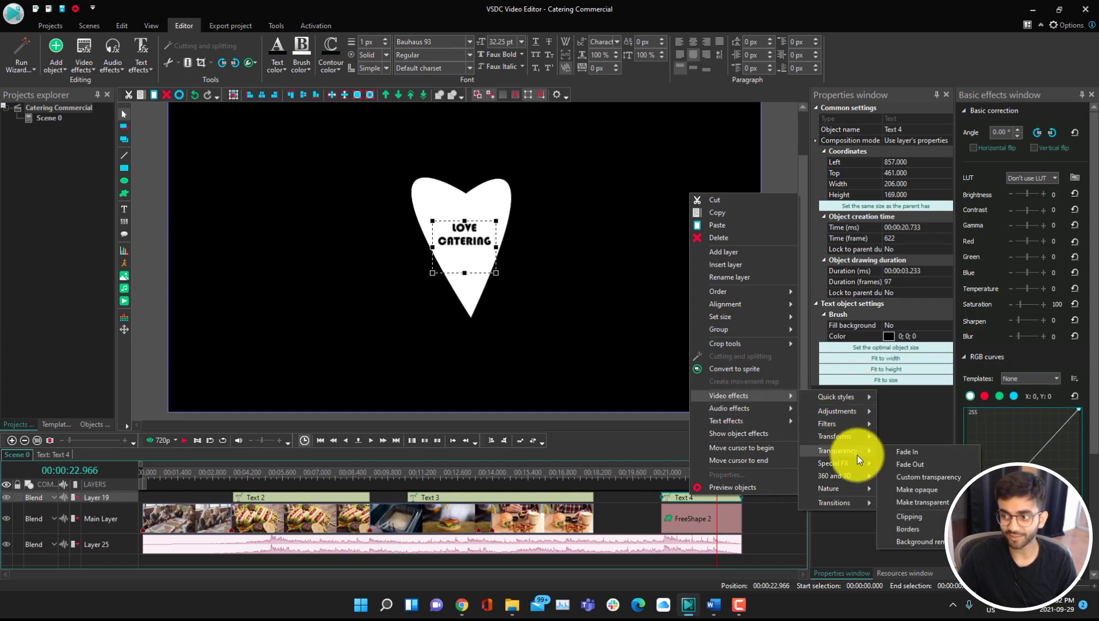
{"action": "left_click", "coordinate": [906, 464]}
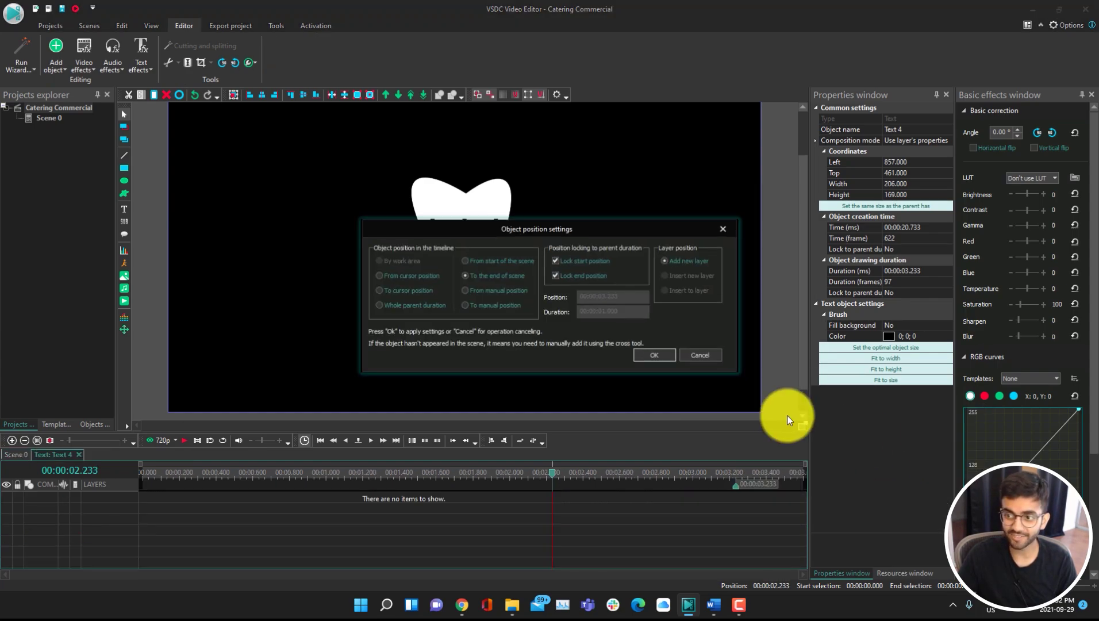
{"action": "left_click", "coordinate": [660, 356]}
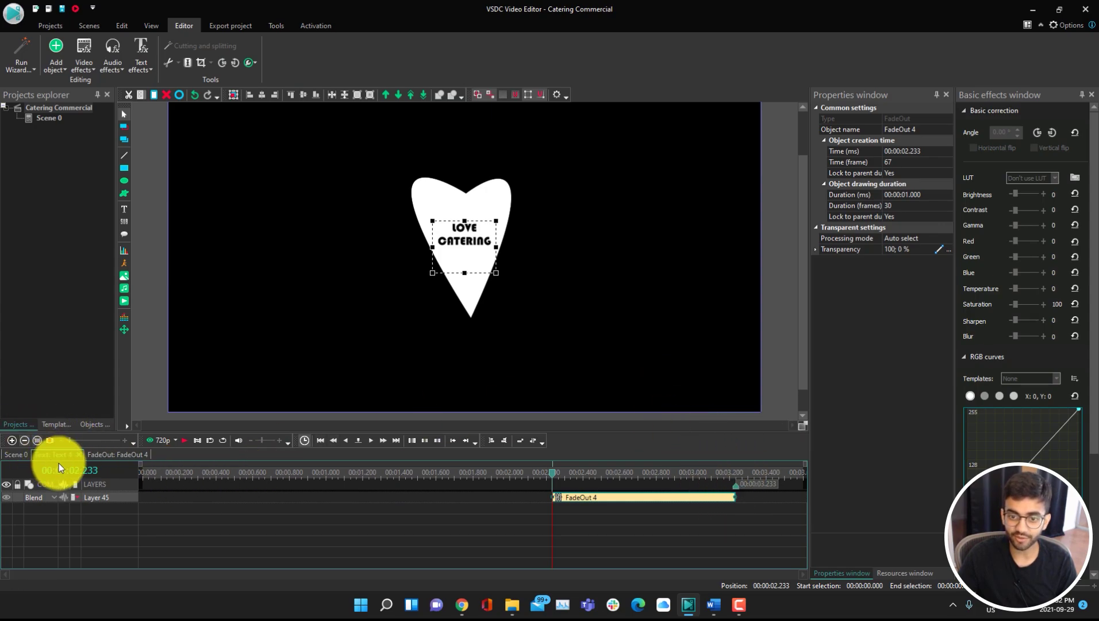
{"action": "left_click", "coordinate": [19, 458]}
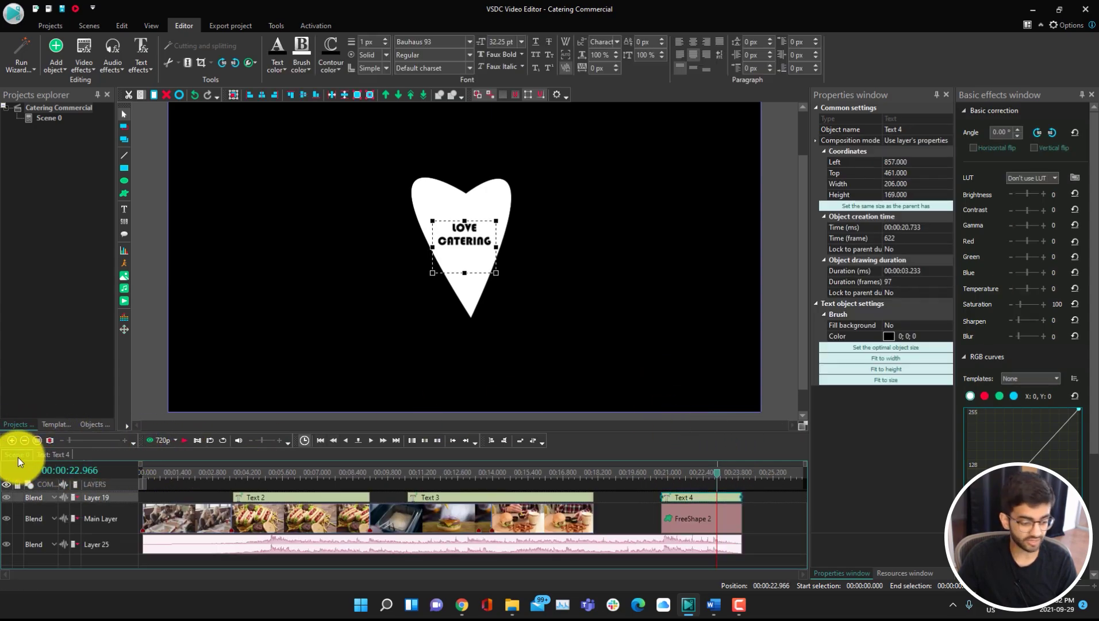
- Play the scene in the preview window to check the whole commercial, and close the preview
{"action": "left_click", "coordinate": [638, 474]}
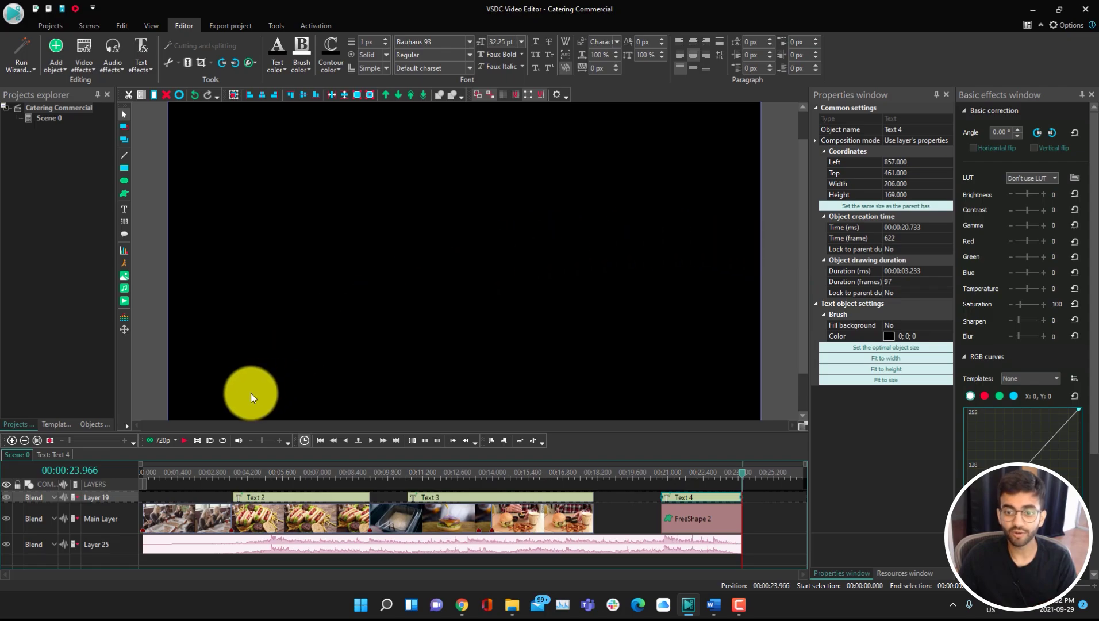
{"action": "left_click", "coordinate": [148, 442]}
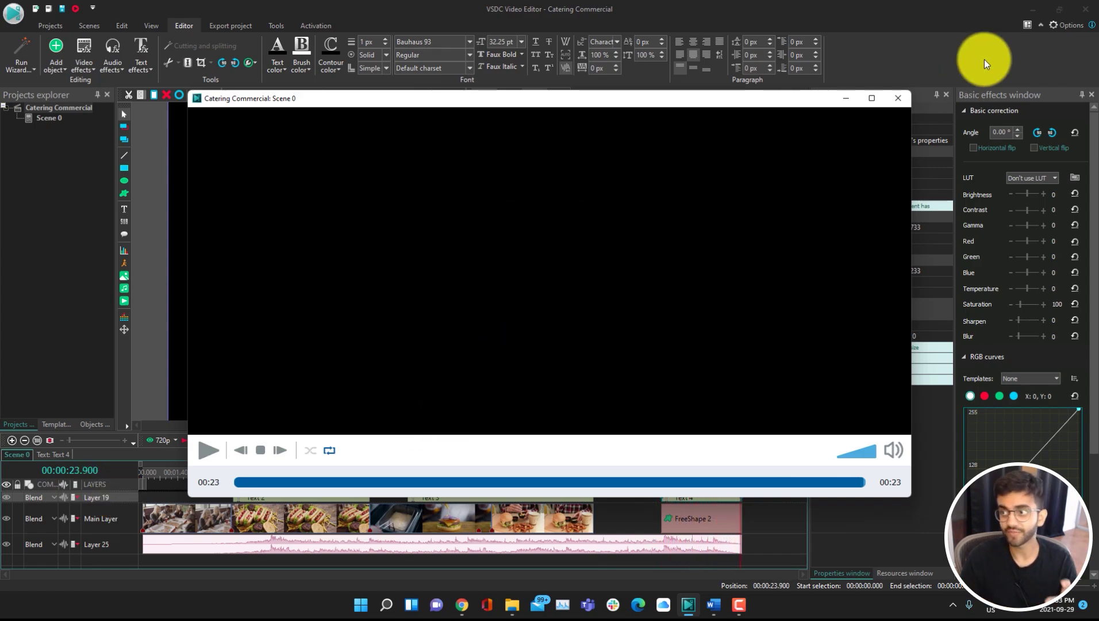
{"action": "left_click", "coordinate": [897, 99]}
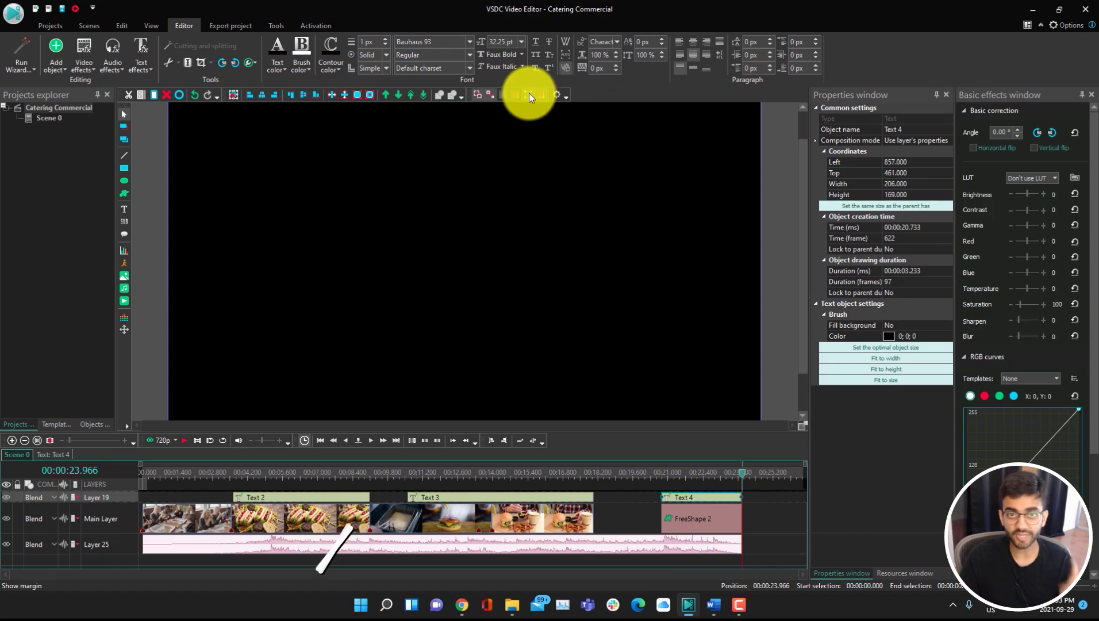
- Open the AVI export settings for PC and choose the Ultra Quality H.264 / AVC profile with CRF 20 and AAC 320 kbps audio
{"action": "left_click", "coordinate": [235, 26]}
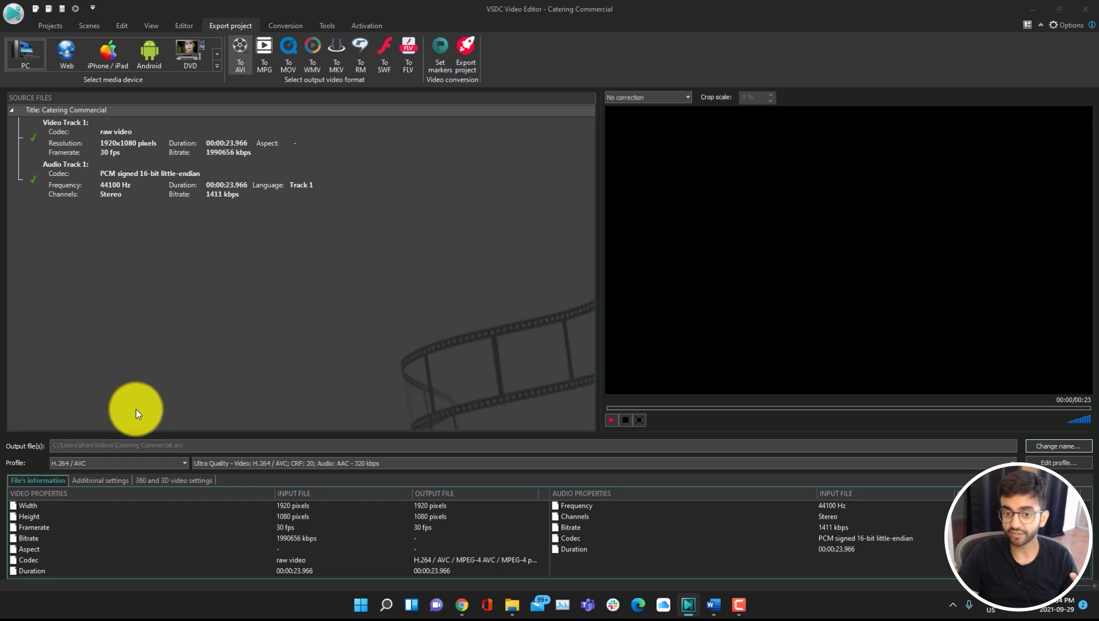
{"action": "left_click", "coordinate": [1033, 447]}
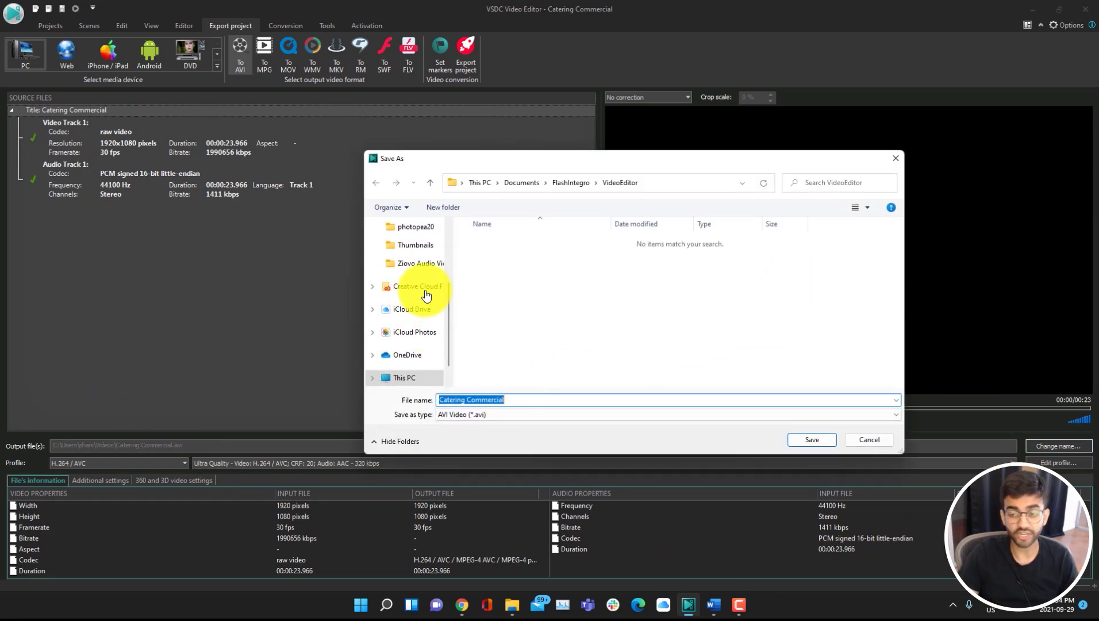
{"action": "left_click", "coordinate": [895, 158]}
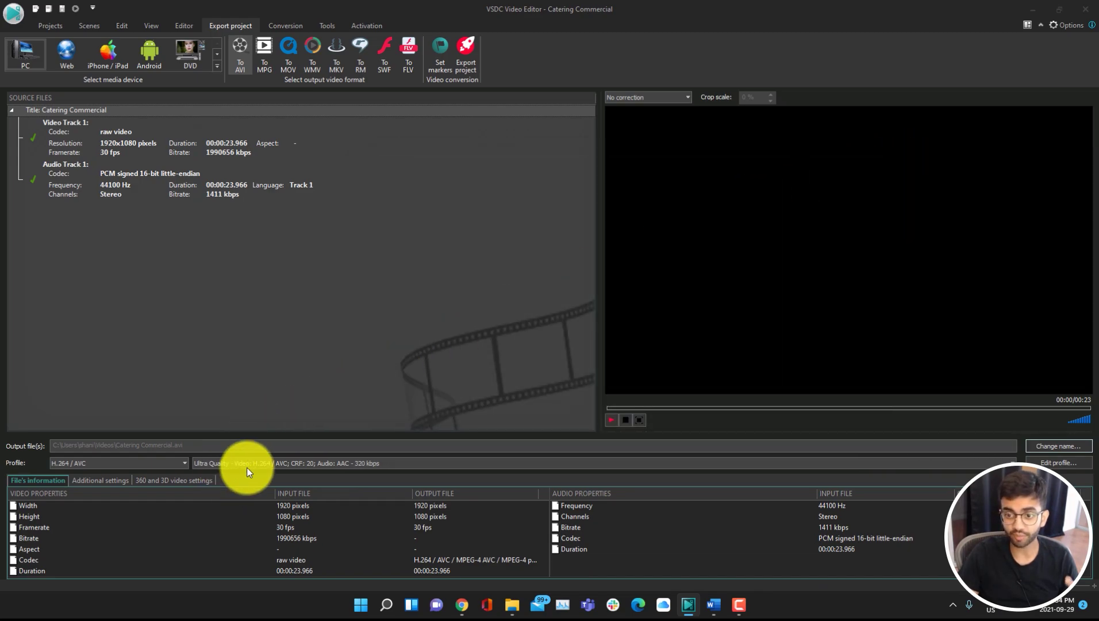
{"action": "mouse_move", "coordinate": [261, 469]}
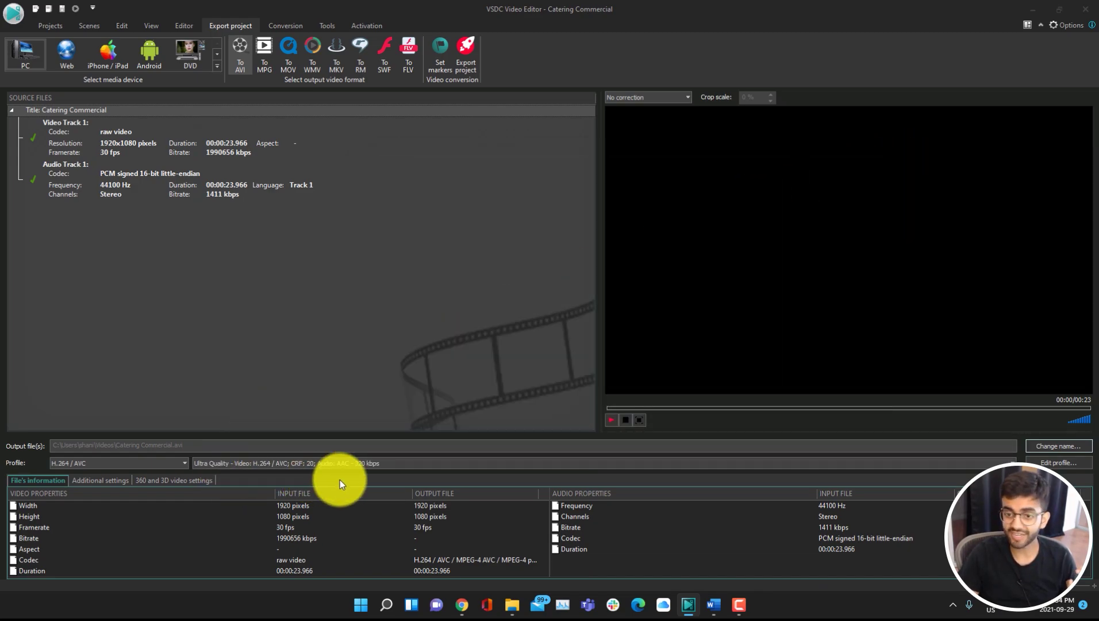
{"action": "left_click", "coordinate": [345, 467]}
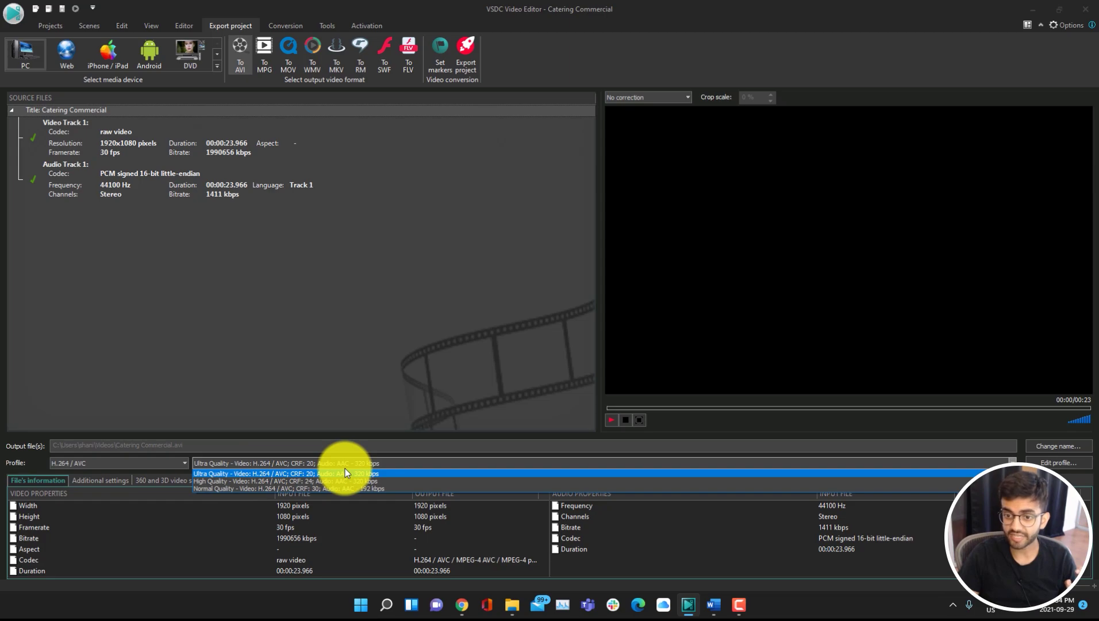
{"action": "left_click", "coordinate": [345, 472]}
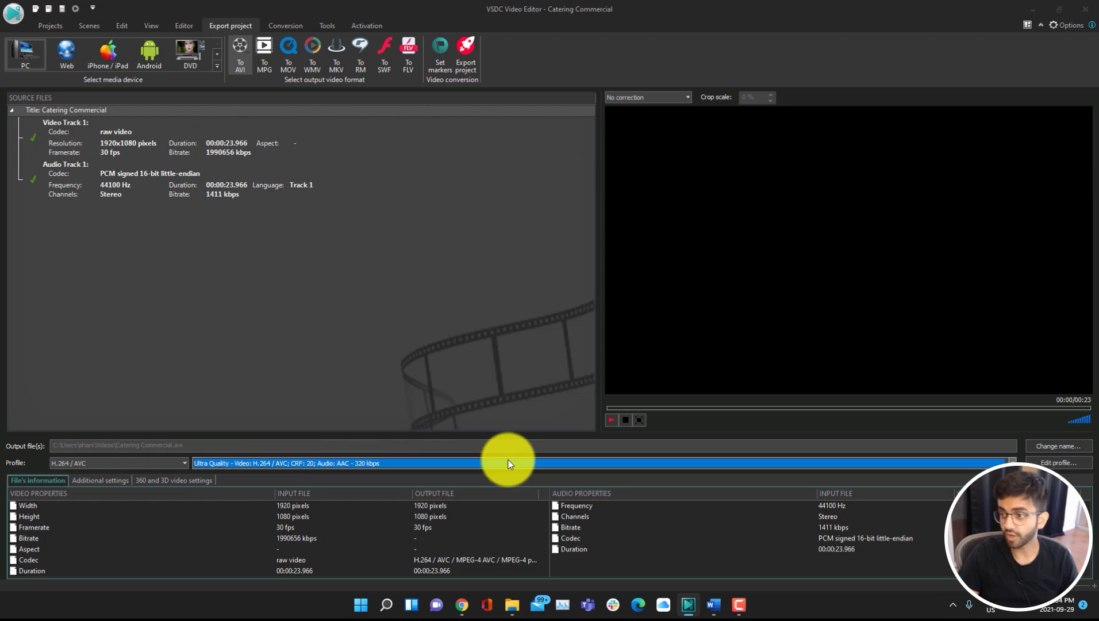
- Apply the Ultra Quality profile from the profile editor with its existing settings and export the project
{"action": "left_click", "coordinate": [1050, 463]}
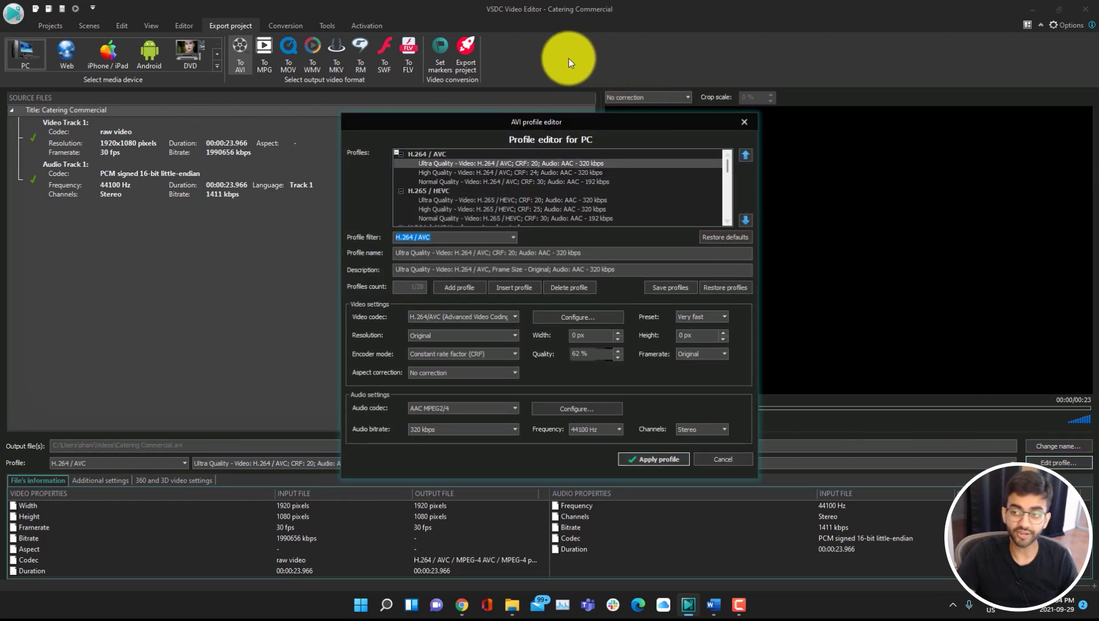
{"action": "left_click", "coordinate": [640, 458]}
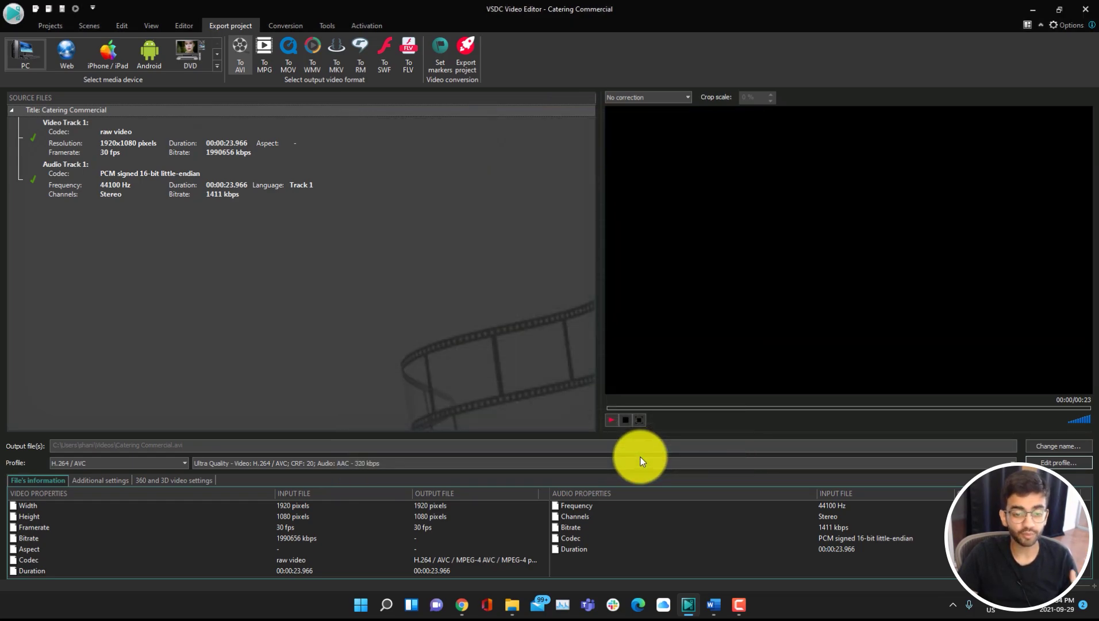
{"action": "left_click", "coordinate": [464, 57]}
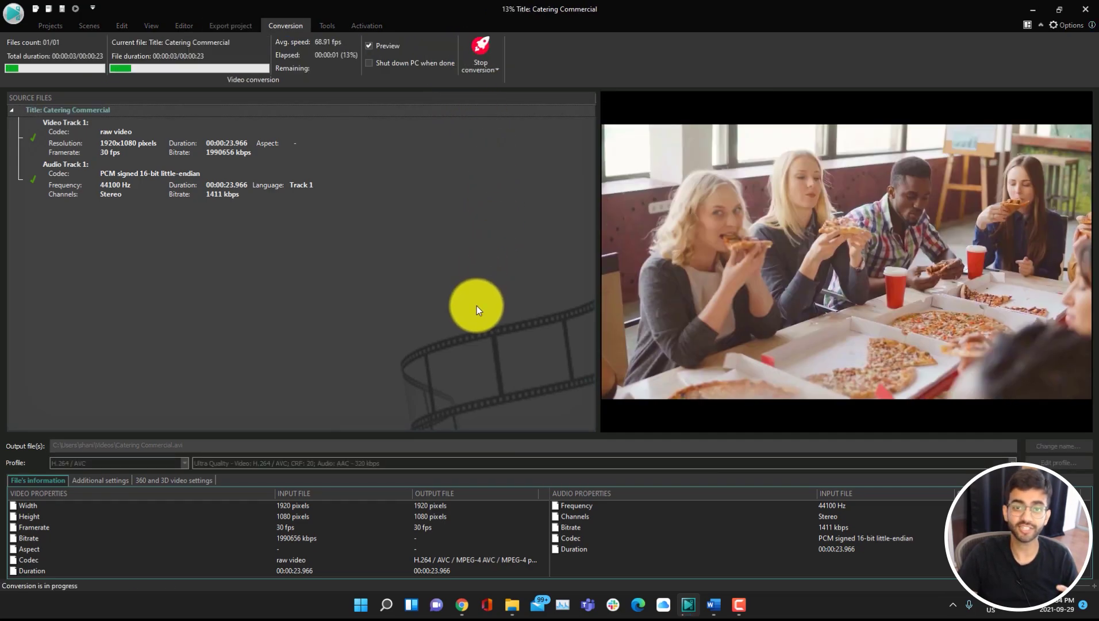